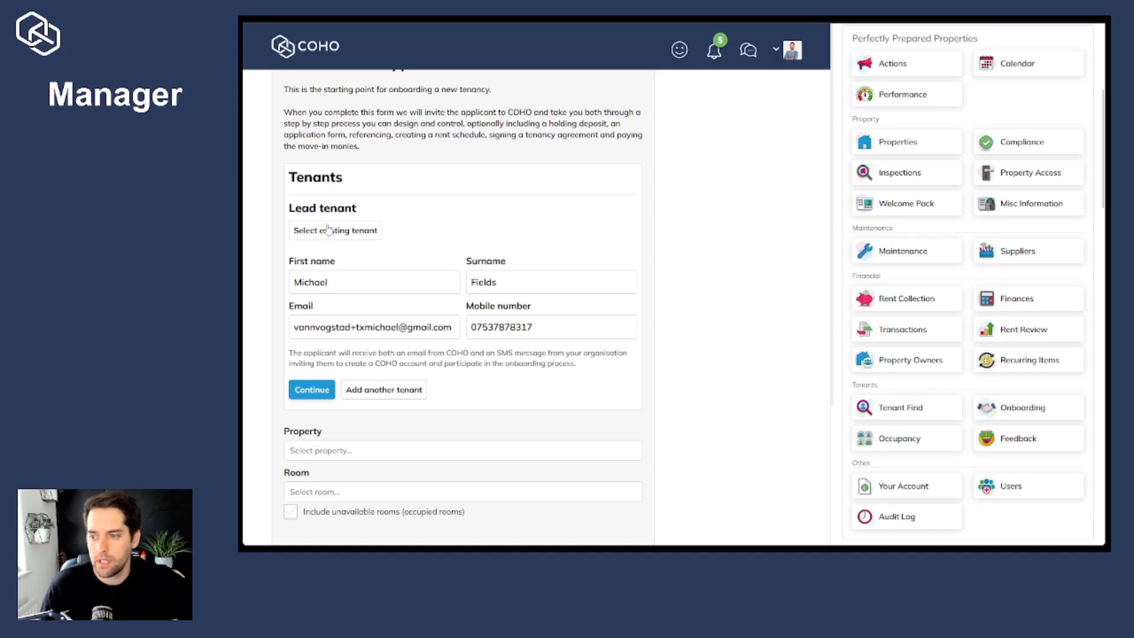
{"action": "left_click", "coordinate": [399, 186]}
{"action": "scroll", "coordinate": [385, 269], "scroll_direction": "down", "scroll_amount": 1}
{"action": "left_click", "coordinate": [339, 169]}
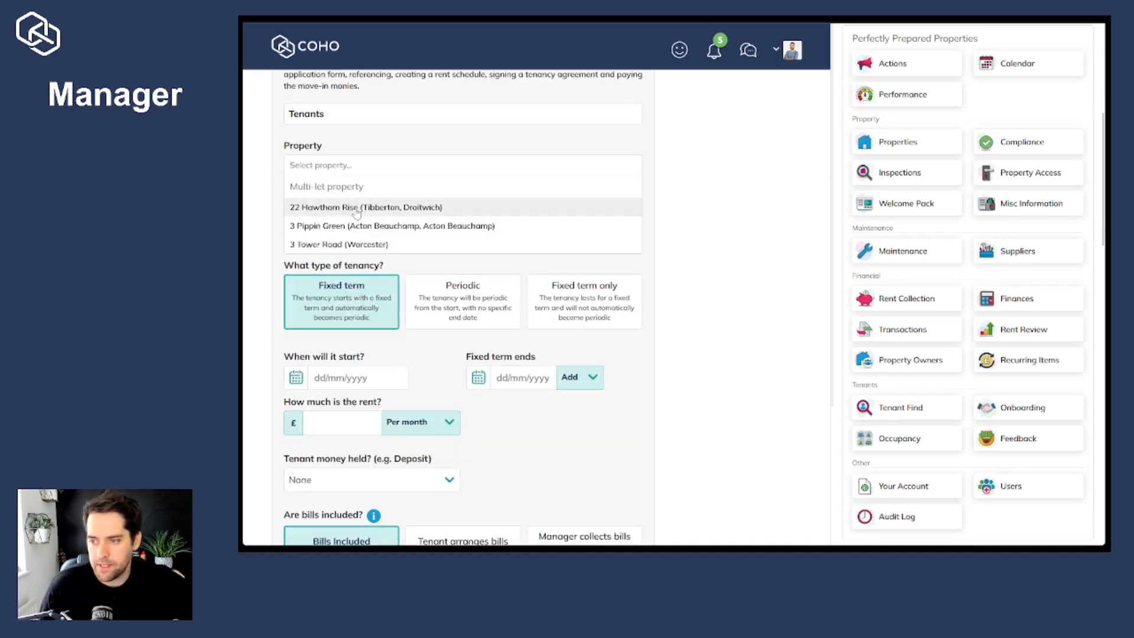
{"action": "left_click", "coordinate": [356, 208]}
{"action": "left_click", "coordinate": [341, 227]}
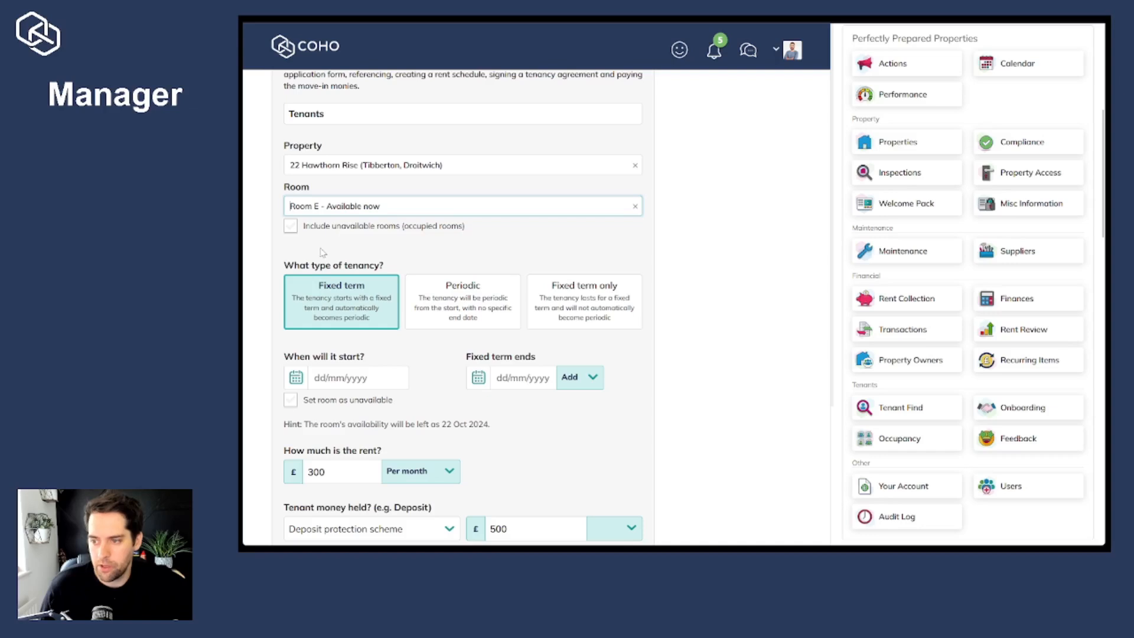
{"action": "scroll", "coordinate": [331, 254], "scroll_direction": "down", "scroll_amount": 2}
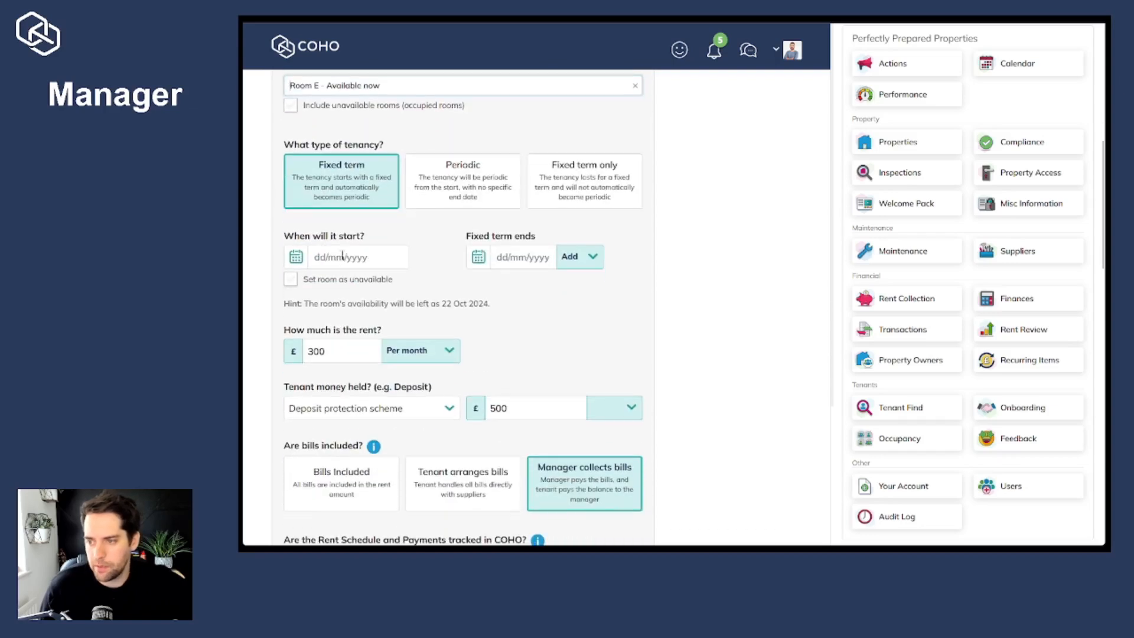
Set the tenancy start date to 28 October 2024
{"action": "left_click", "coordinate": [296, 258]}
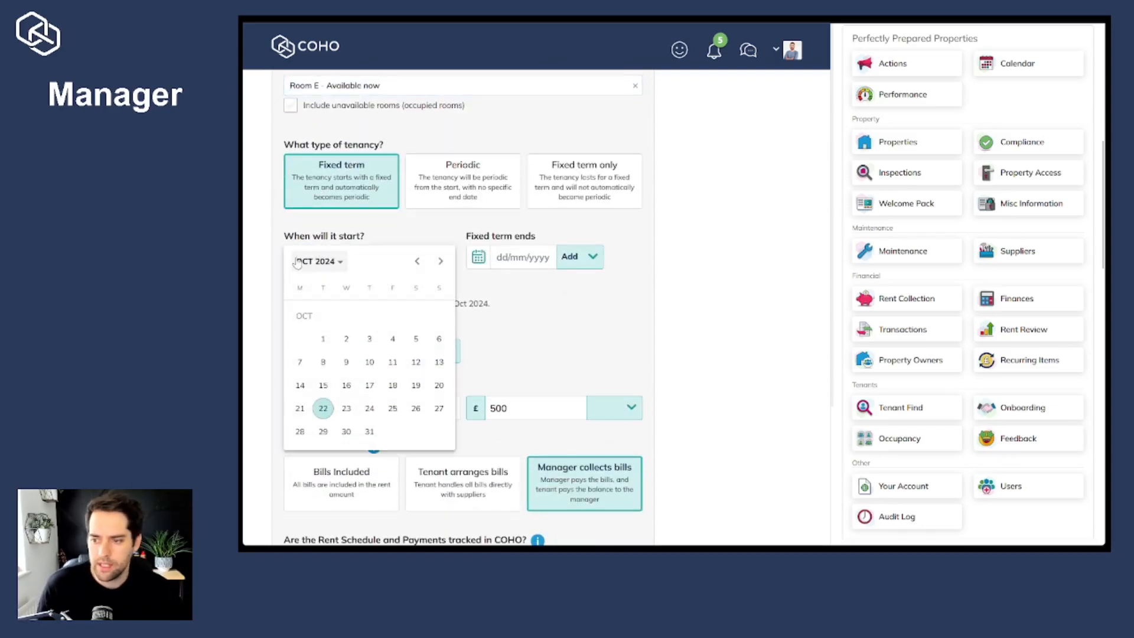
{"action": "left_click", "coordinate": [300, 431]}
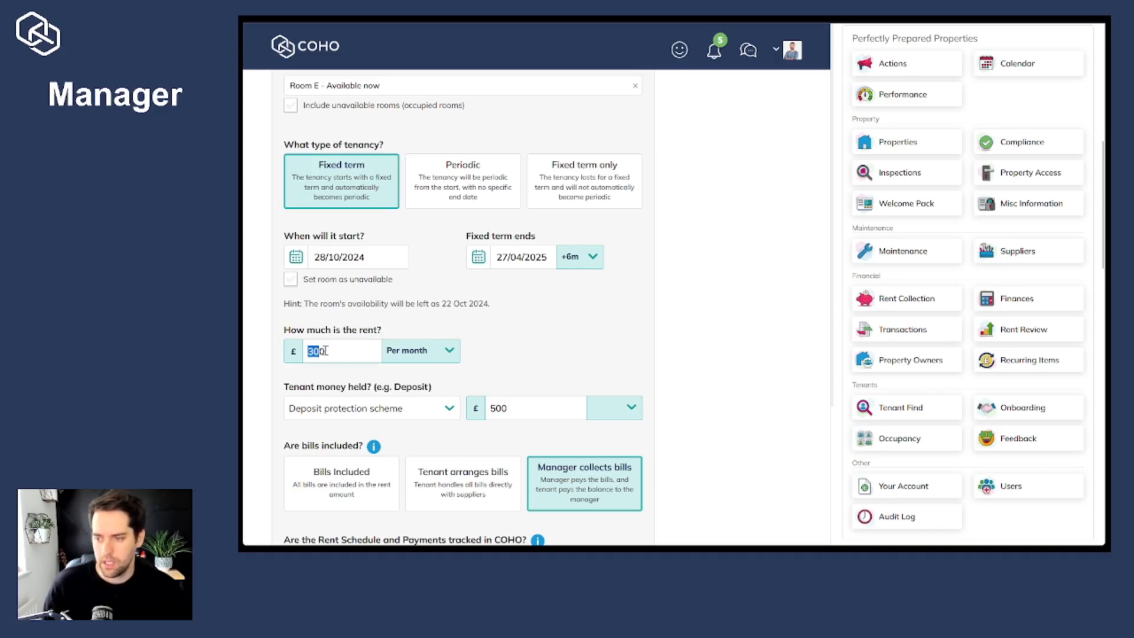
{"action": "scroll", "coordinate": [346, 352], "scroll_direction": "down", "scroll_amount": 2}
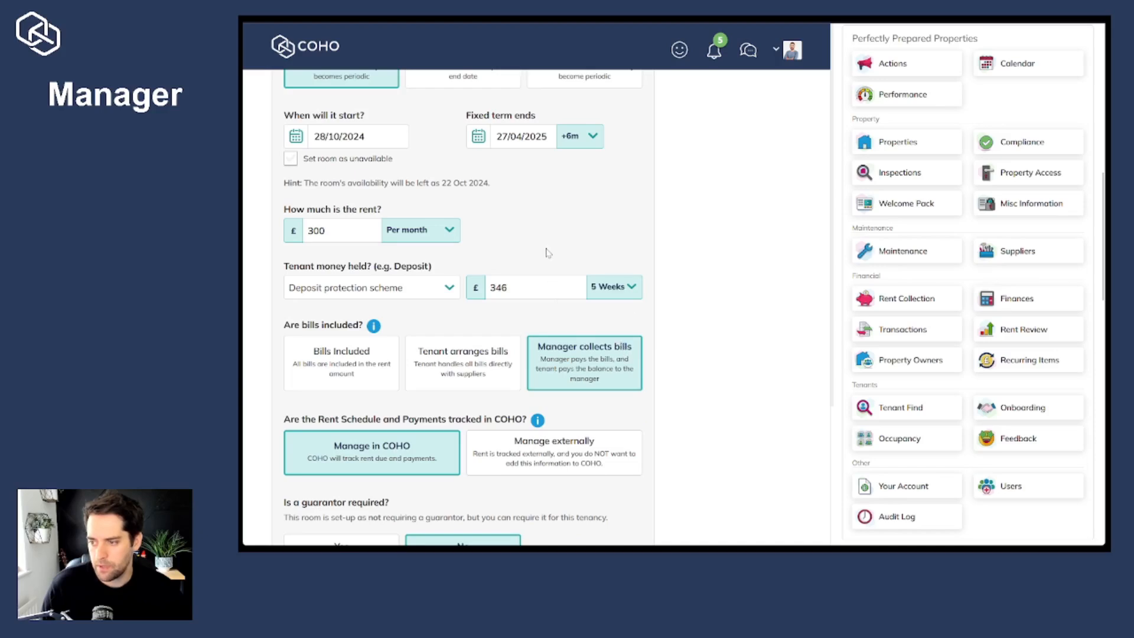
Change the monthly rent from 300 to 600 and mark bills as included
{"action": "left_click_drag", "start_coordinate": [332, 231], "coordinate": [255, 224]}
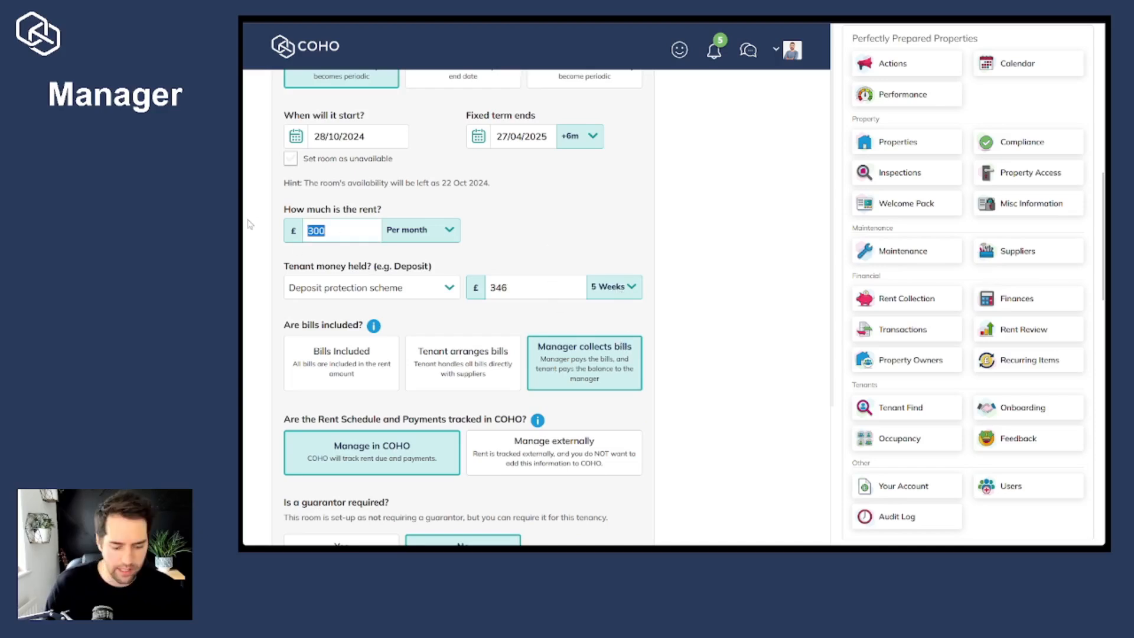
{"action": "type", "text": "600"}
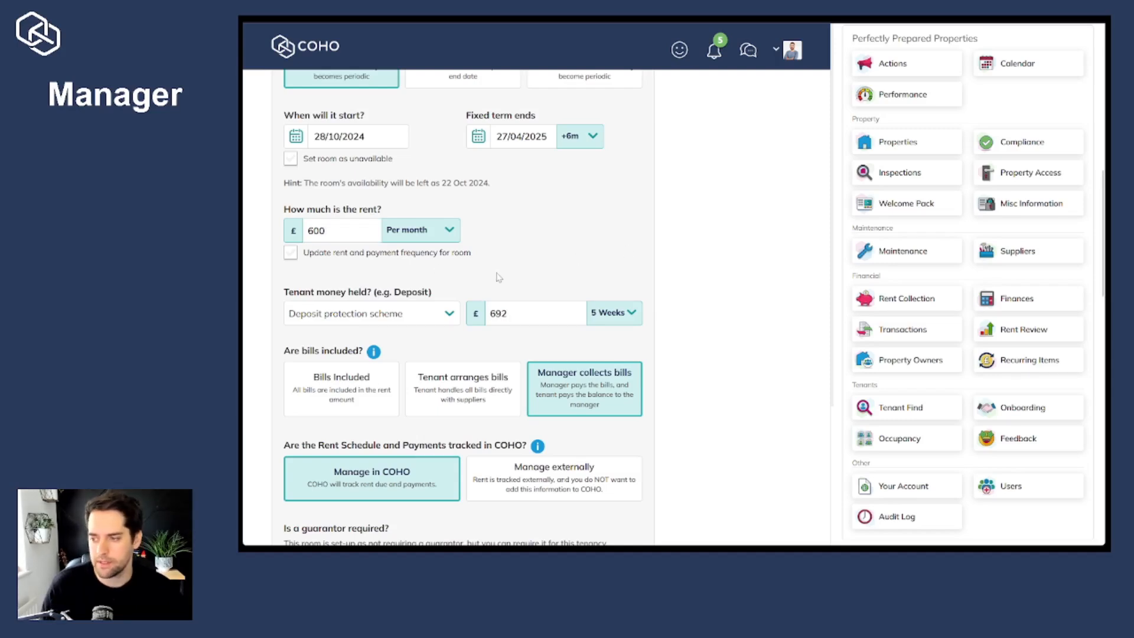
{"action": "scroll", "coordinate": [443, 288], "scroll_direction": "down", "scroll_amount": 1}
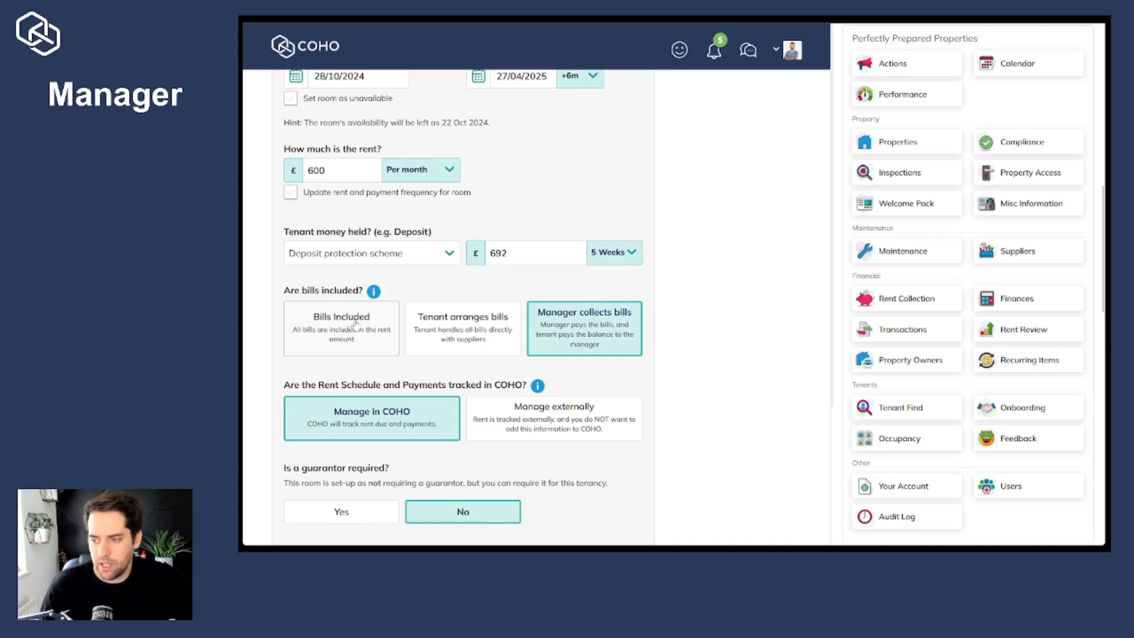
{"action": "left_click", "coordinate": [353, 340]}
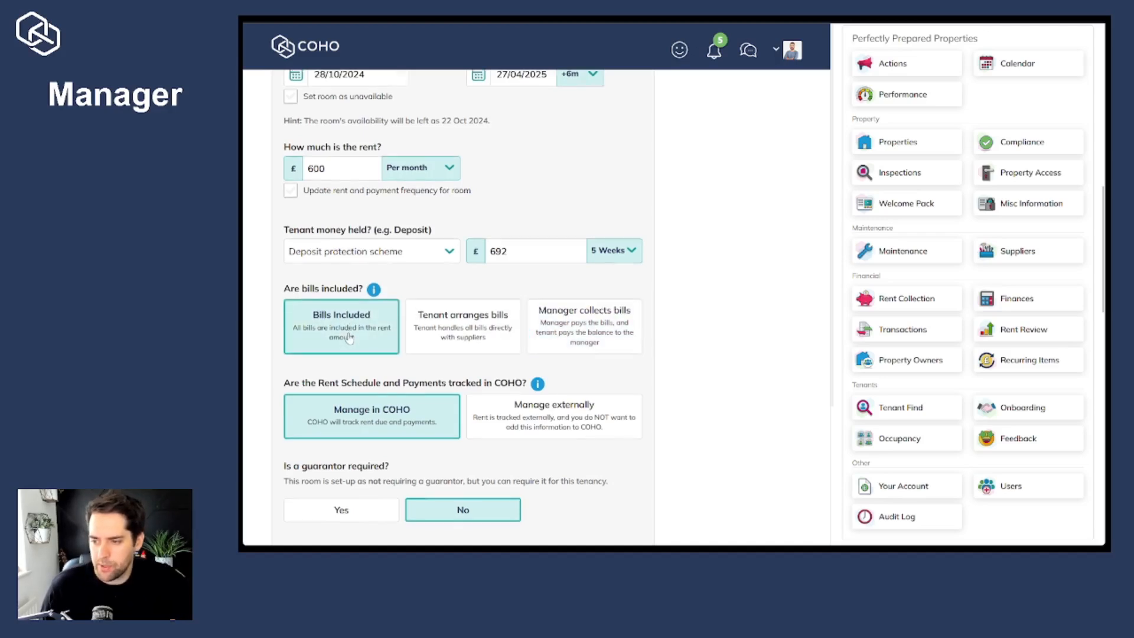
{"action": "scroll", "coordinate": [360, 330], "scroll_direction": "down", "scroll_amount": 3}
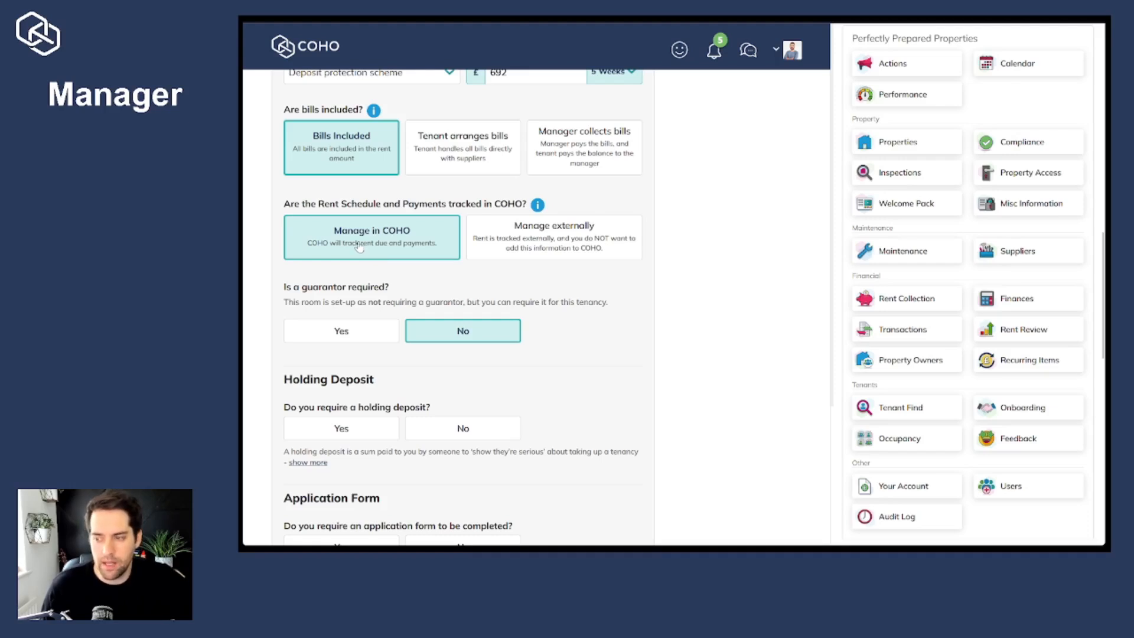
Require a £138.46 holding deposit paid using the existing saved payment instructions
{"action": "scroll", "coordinate": [358, 248], "scroll_direction": "down", "scroll_amount": 1}
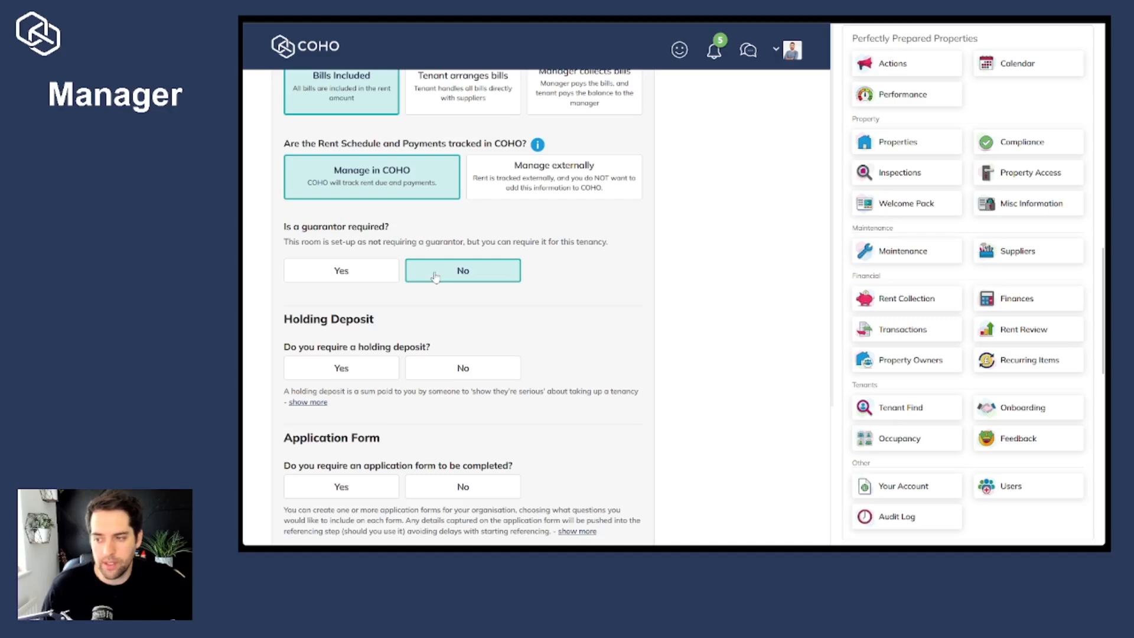
{"action": "scroll", "coordinate": [435, 277], "scroll_direction": "down", "scroll_amount": 3}
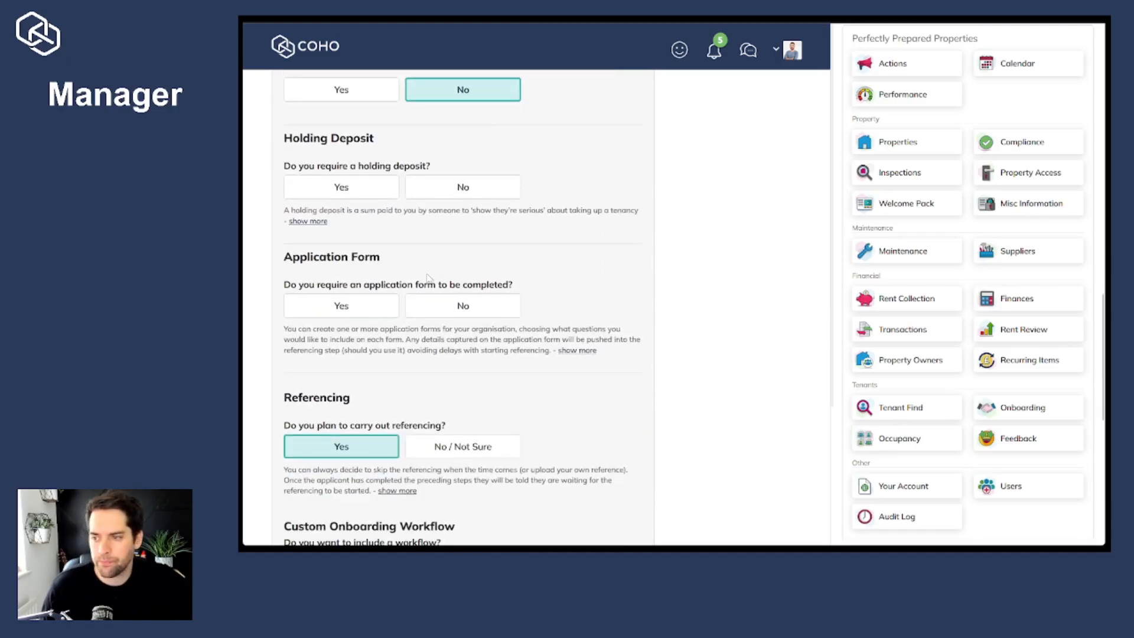
{"action": "left_click", "coordinate": [356, 190]}
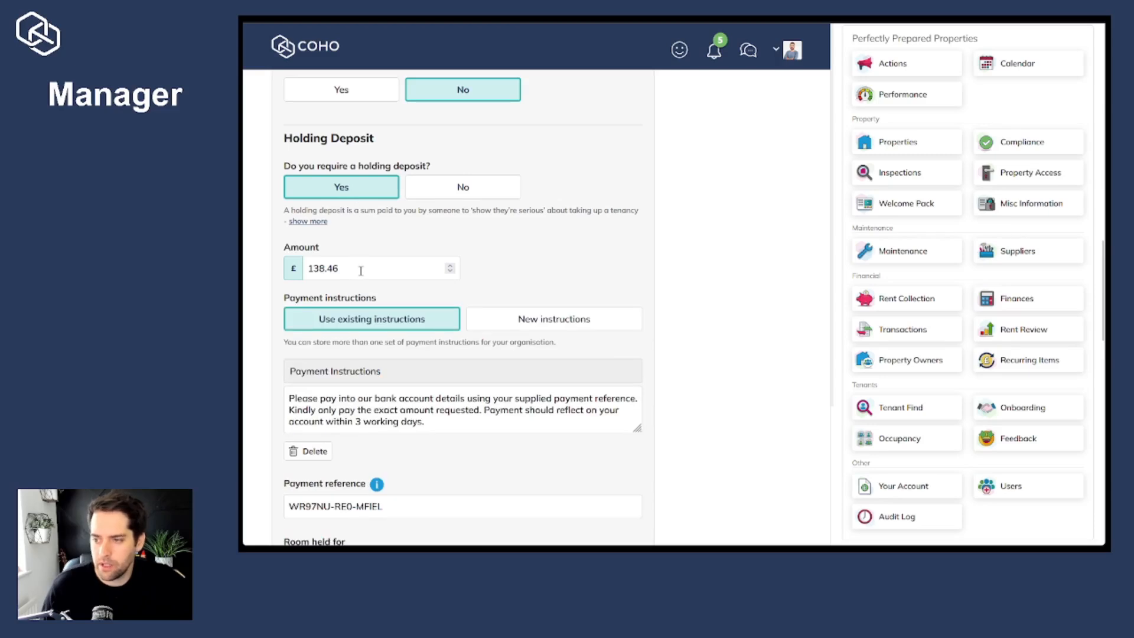
{"action": "double_click", "coordinate": [342, 269]}
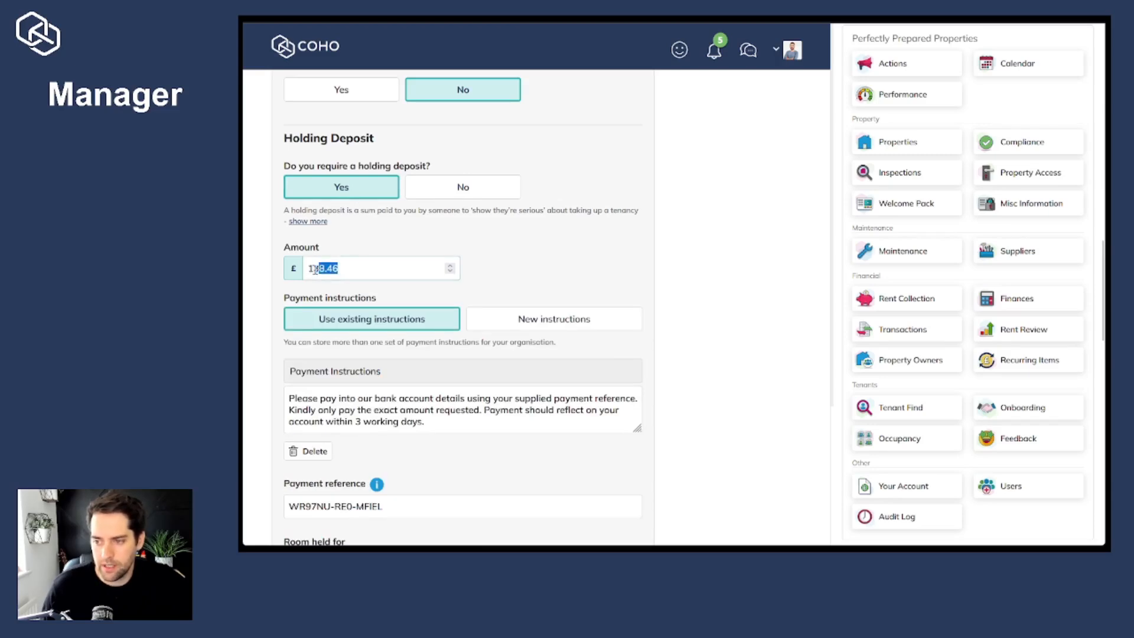
{"action": "left_click", "coordinate": [366, 254]}
{"action": "scroll", "coordinate": [425, 275], "scroll_direction": "down", "scroll_amount": 1}
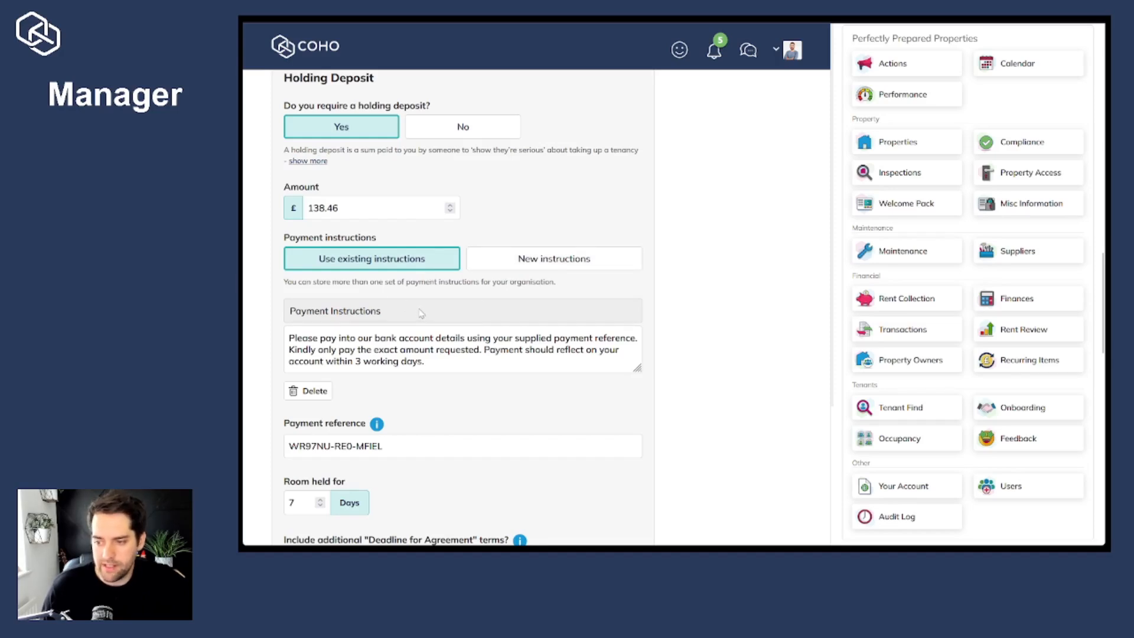
{"action": "left_click", "coordinate": [514, 262]}
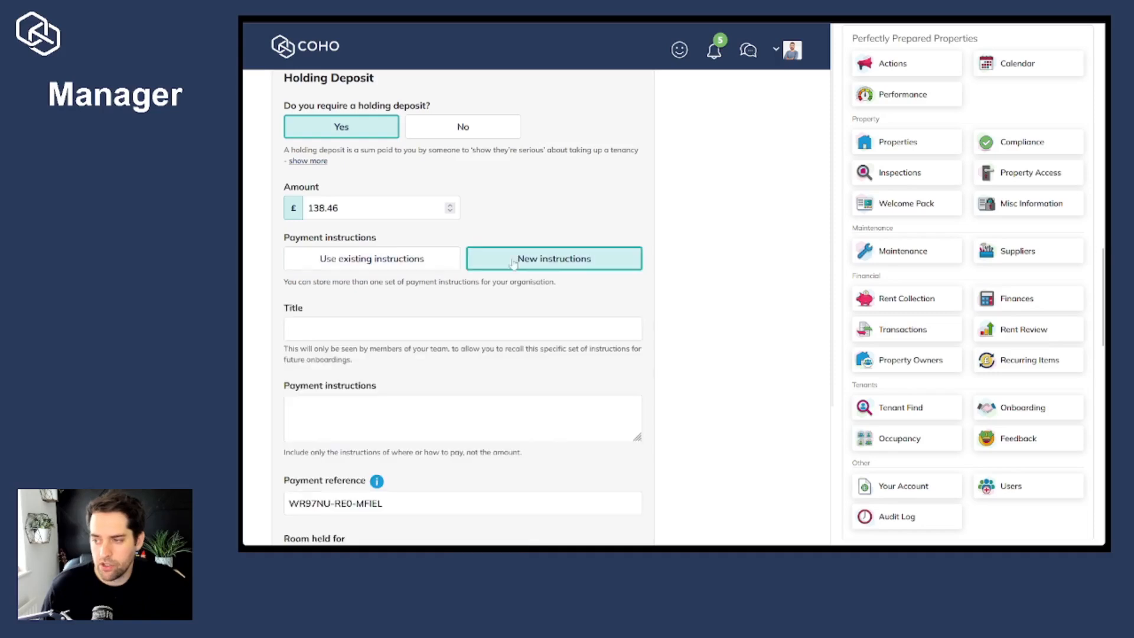
{"action": "left_click", "coordinate": [397, 263]}
{"action": "scroll", "coordinate": [390, 296], "scroll_direction": "down", "scroll_amount": 4}
{"action": "scroll", "coordinate": [378, 322], "scroll_direction": "down", "scroll_amount": 2}
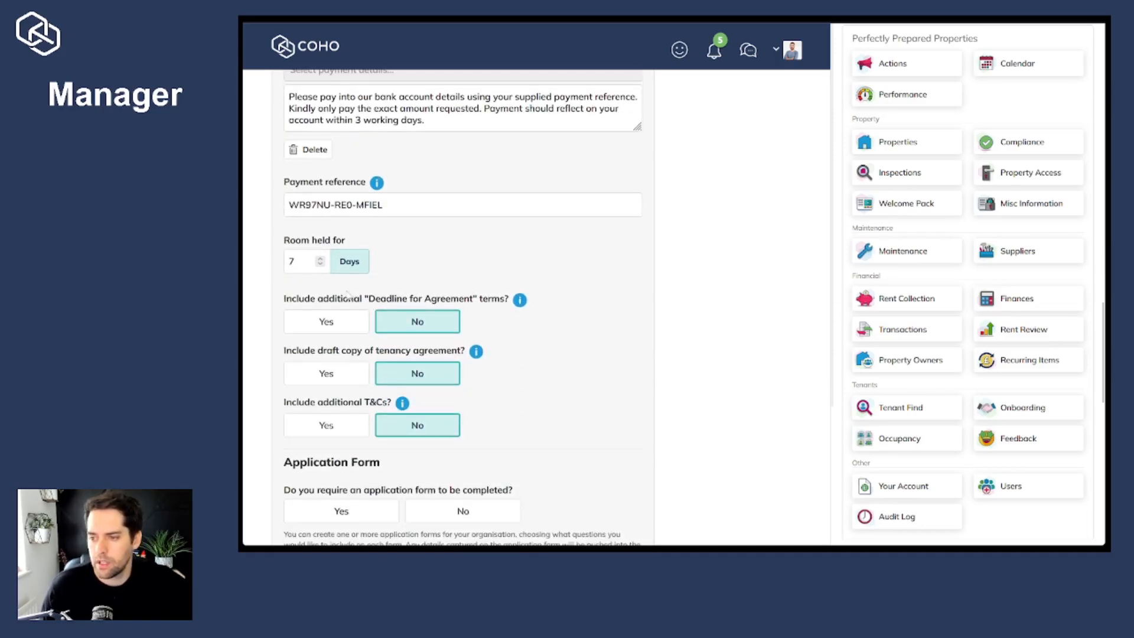
{"action": "scroll", "coordinate": [295, 187], "scroll_direction": "down", "scroll_amount": 3}
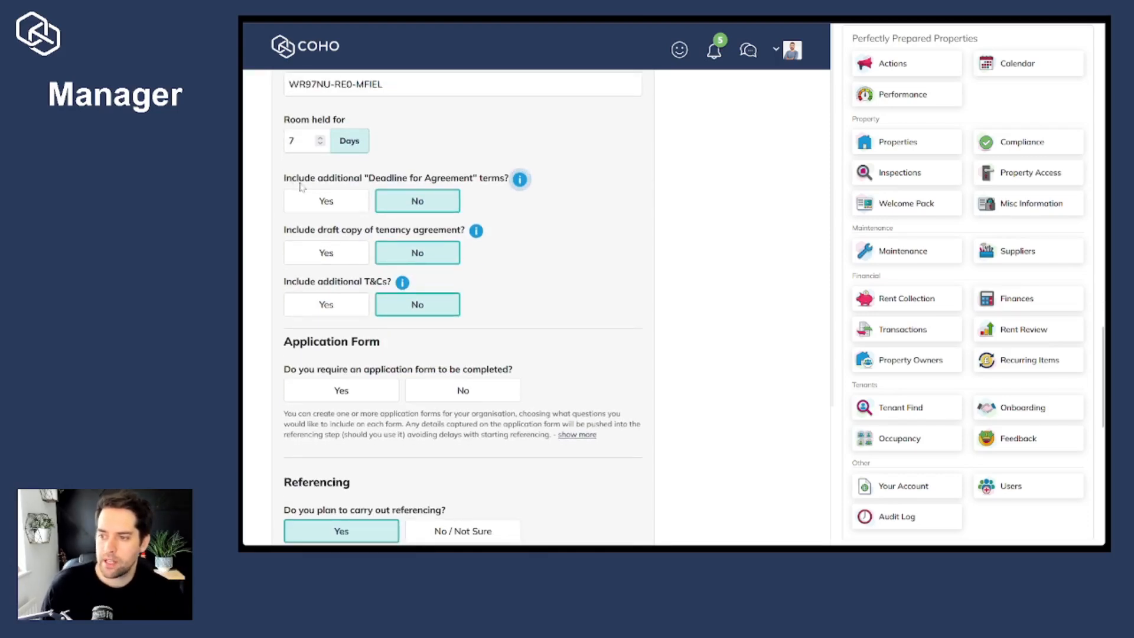
{"action": "left_click", "coordinate": [519, 179]}
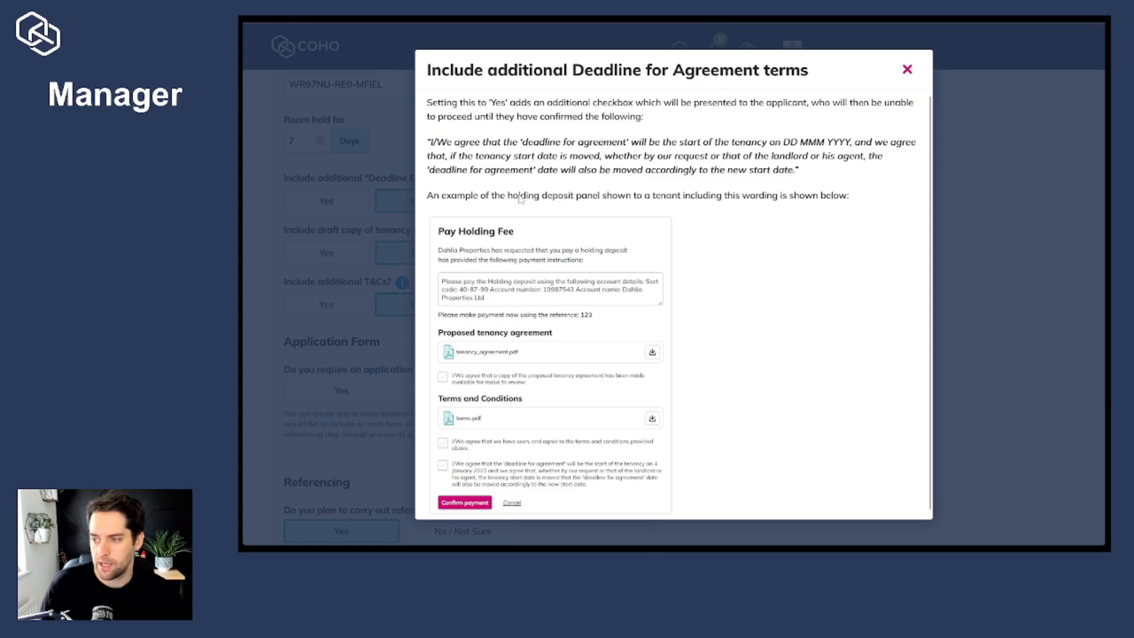
{"action": "left_click", "coordinate": [908, 69]}
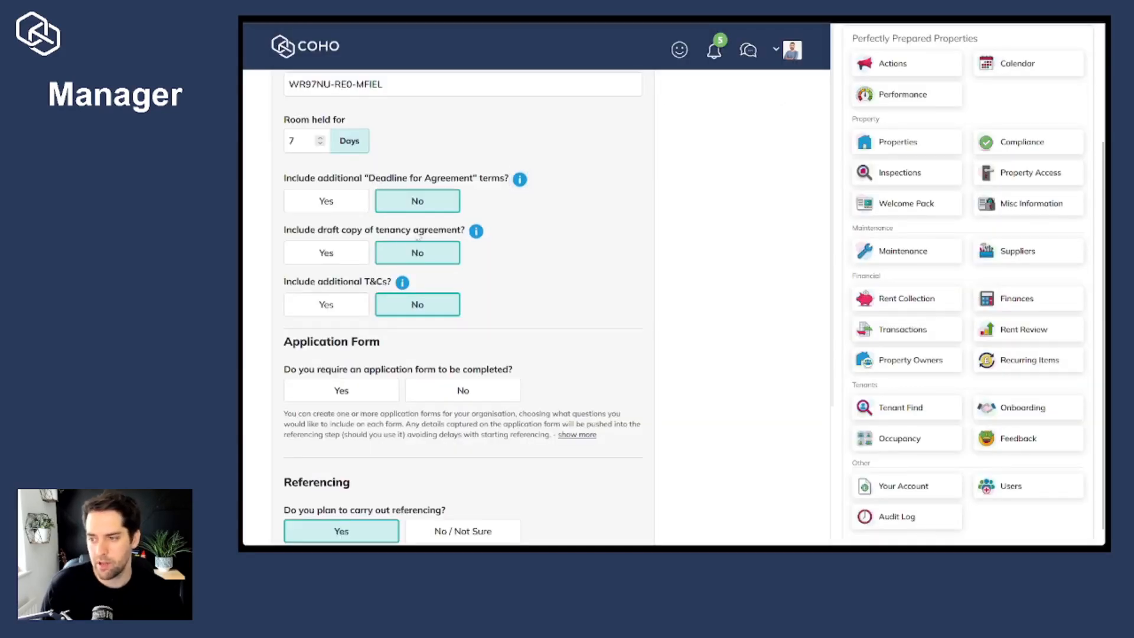
{"action": "left_click", "coordinate": [346, 258]}
{"action": "left_click", "coordinate": [406, 287]}
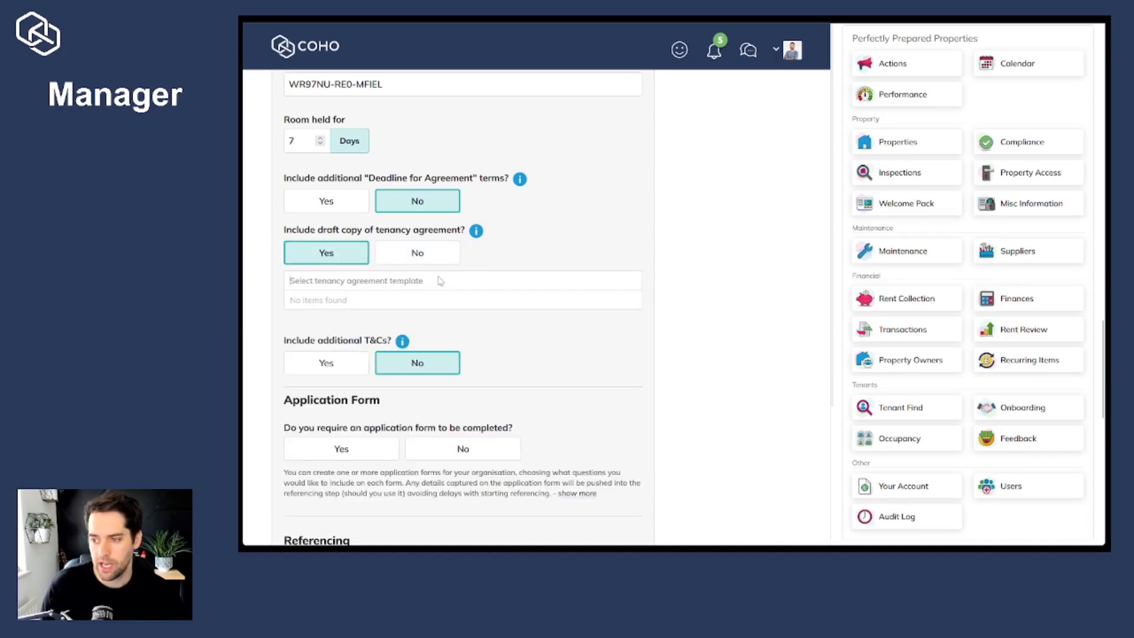
{"action": "left_click", "coordinate": [499, 266]}
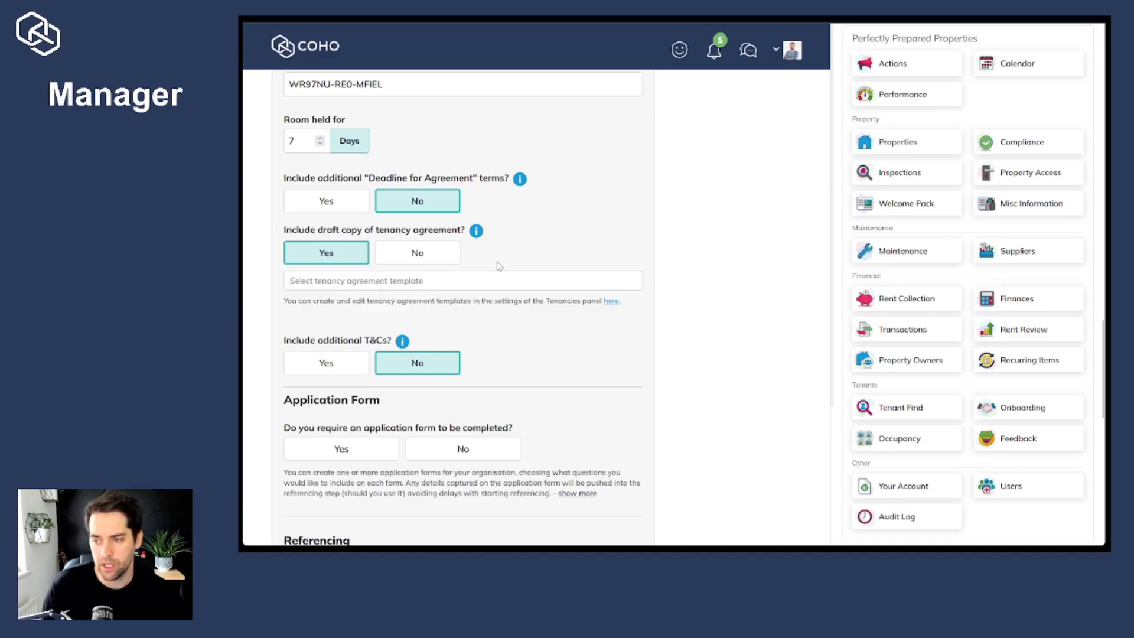
{"action": "left_click", "coordinate": [435, 254]}
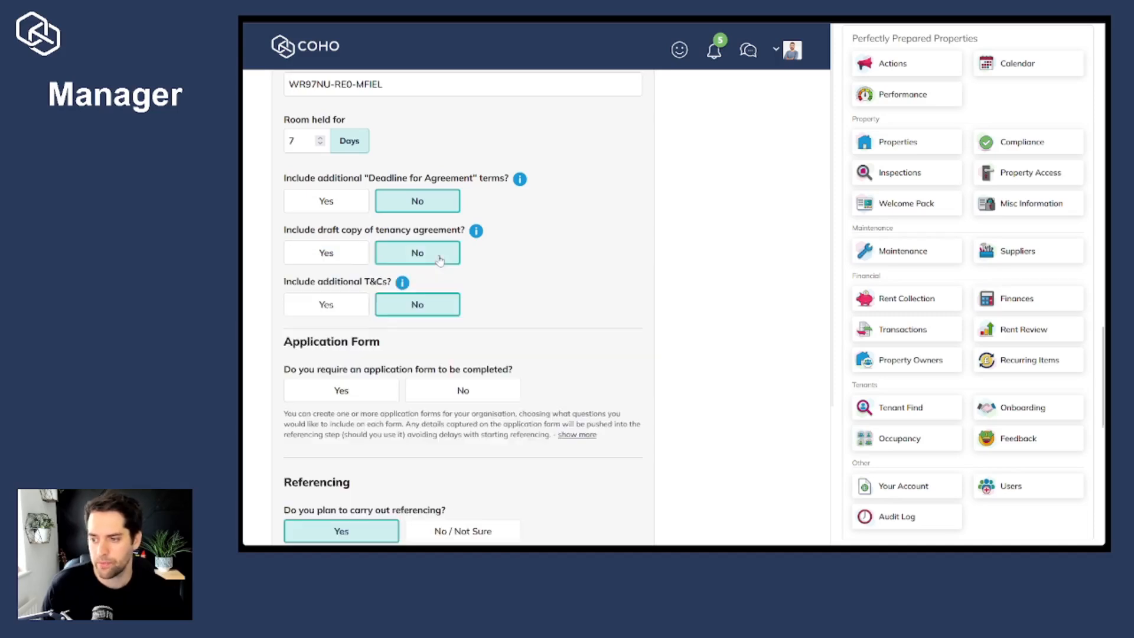
{"action": "left_click", "coordinate": [363, 306]}
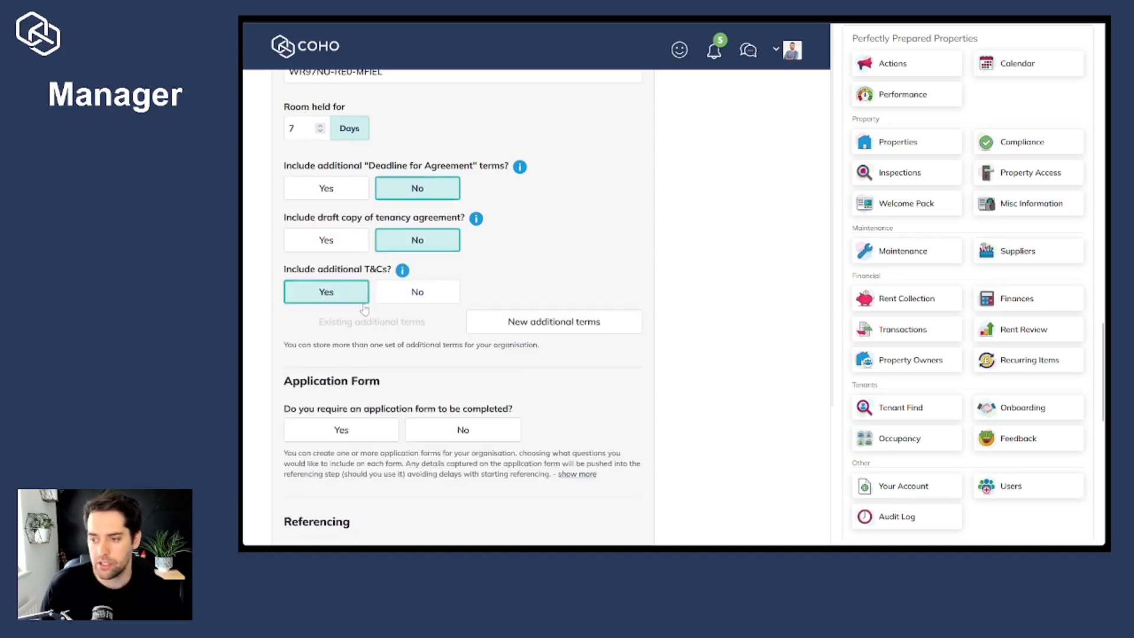
{"action": "left_click", "coordinate": [491, 329]}
{"action": "scroll", "coordinate": [396, 353], "scroll_direction": "down", "scroll_amount": 2}
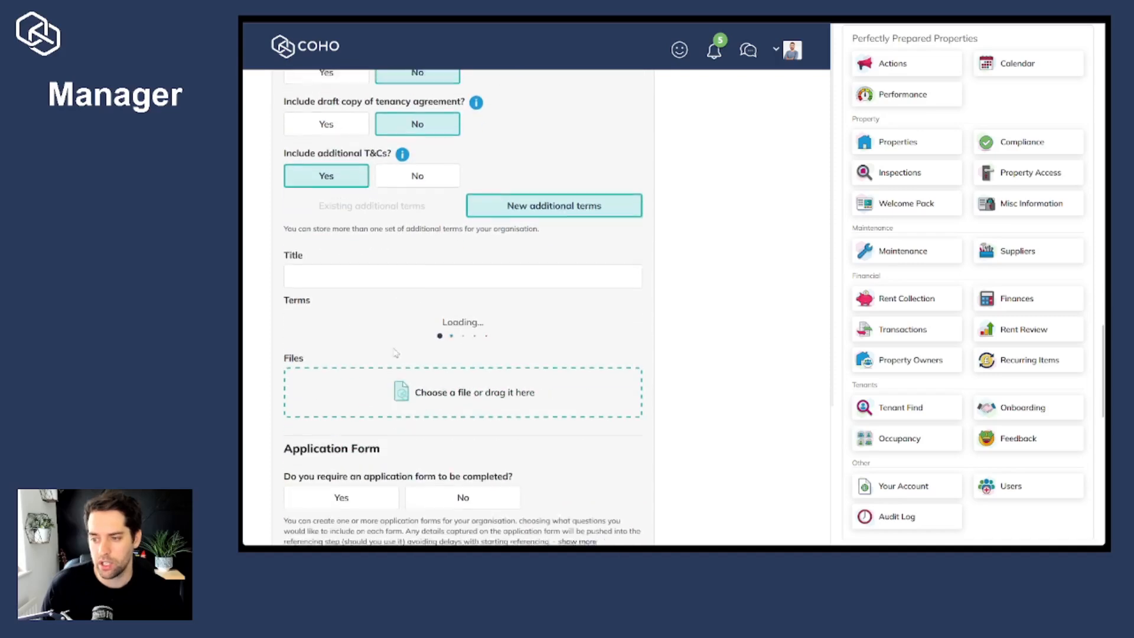
{"action": "scroll", "coordinate": [365, 324], "scroll_direction": "down", "scroll_amount": 3}
{"action": "scroll", "coordinate": [420, 362], "scroll_direction": "up", "scroll_amount": 1}
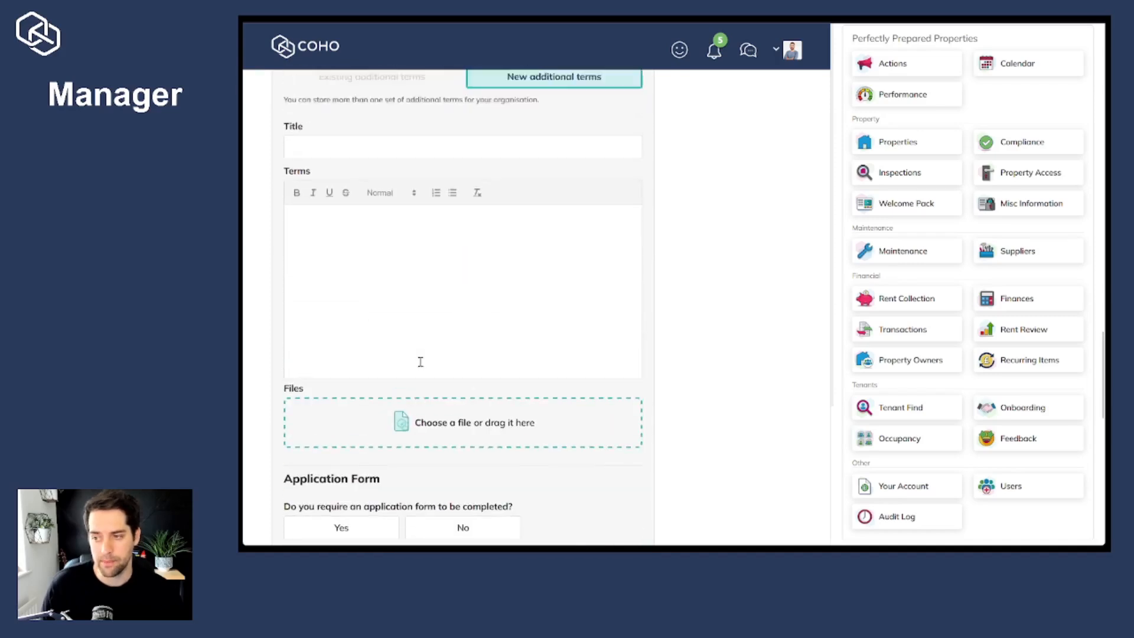
{"action": "scroll", "coordinate": [420, 362], "scroll_direction": "up", "scroll_amount": 1}
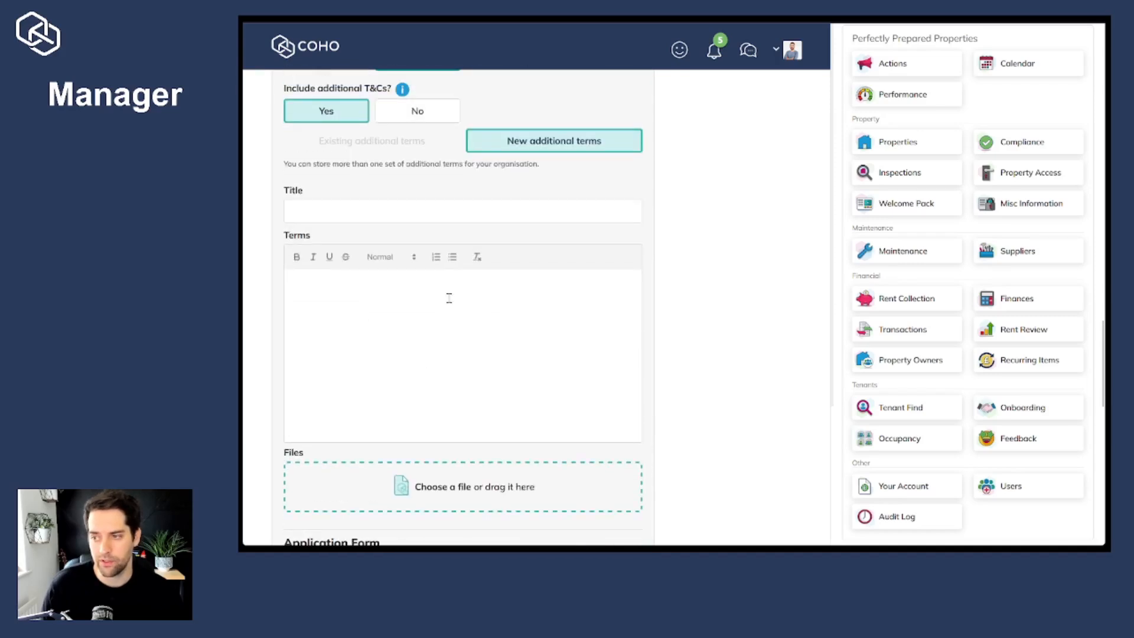
{"action": "left_click", "coordinate": [414, 115]}
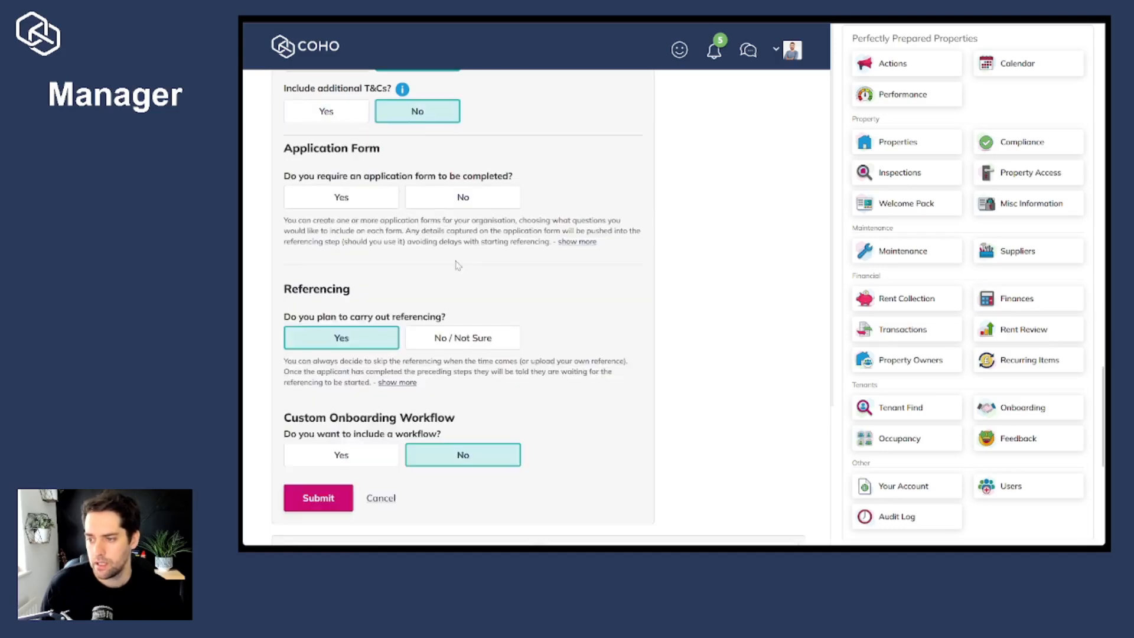
{"action": "scroll", "coordinate": [408, 264], "scroll_direction": "down", "scroll_amount": 2}
Require an application form and browse the saved application forms
{"action": "scroll", "coordinate": [405, 269], "scroll_direction": "up", "scroll_amount": 3}
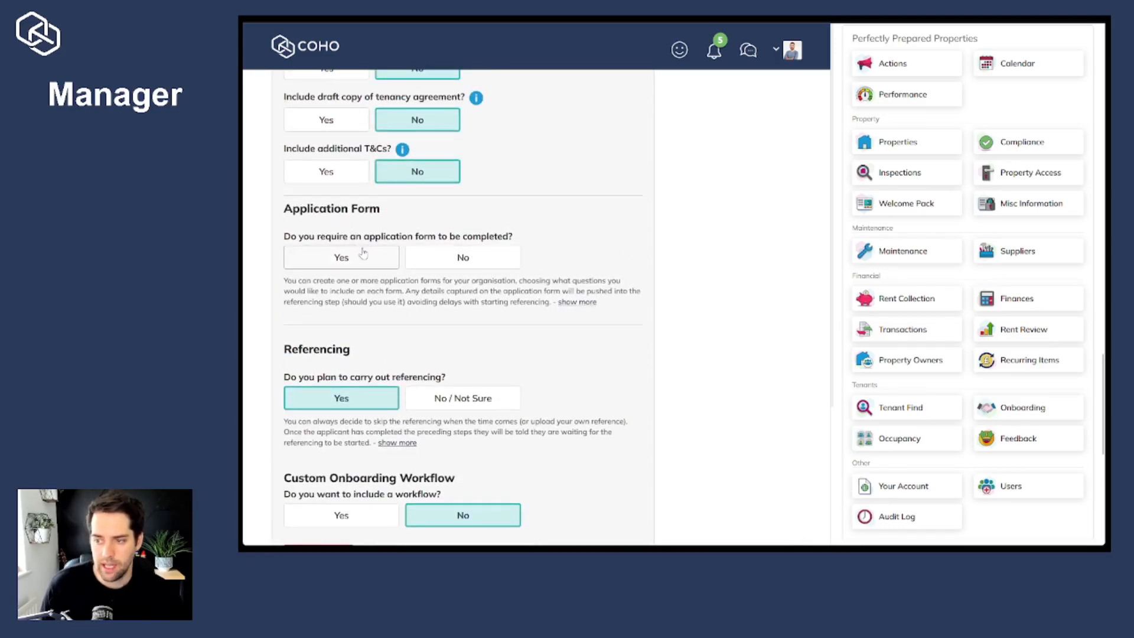
{"action": "left_click", "coordinate": [363, 255]}
{"action": "left_click", "coordinate": [387, 332]}
{"action": "left_click", "coordinate": [385, 359]}
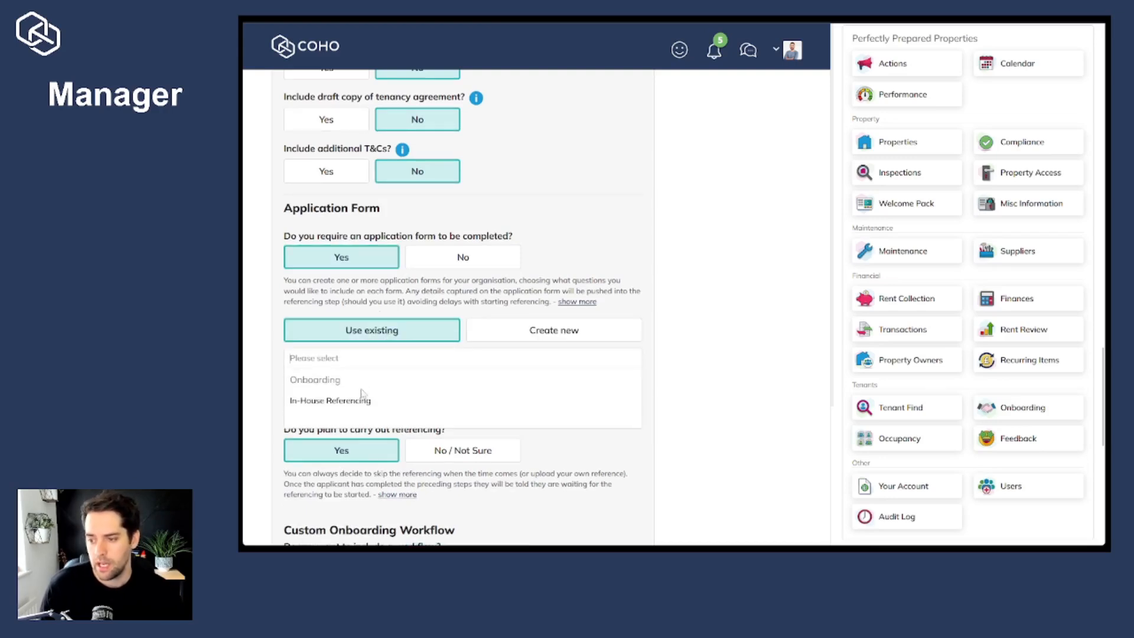
{"action": "left_click", "coordinate": [424, 339]}
{"action": "left_click", "coordinate": [384, 359]}
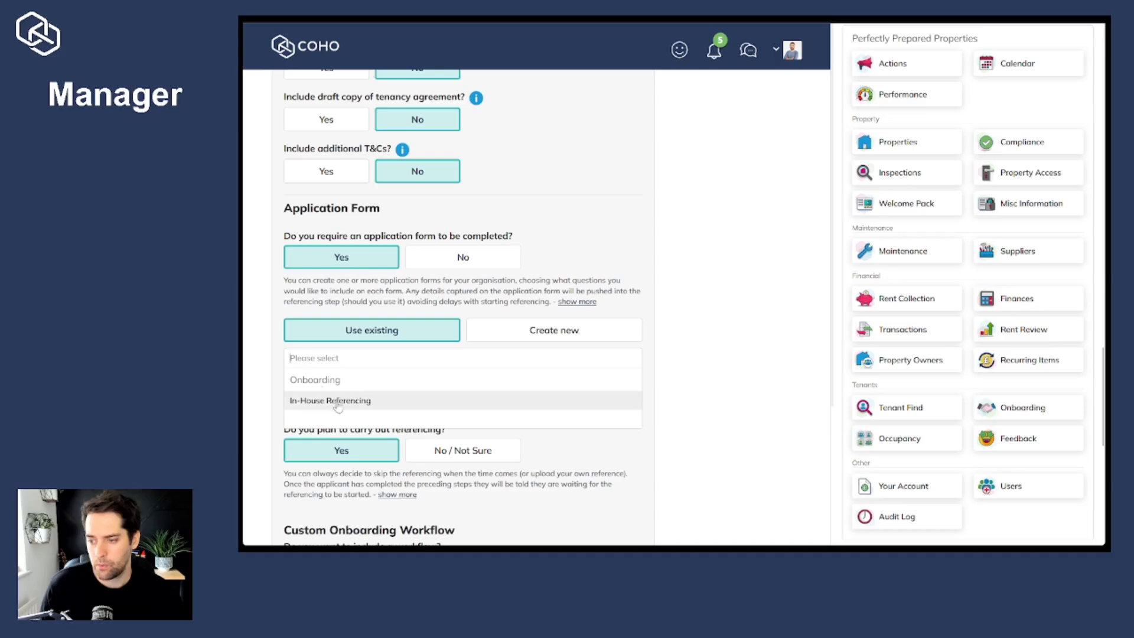
Create a new application form named 'Basic application form'
{"action": "left_click", "coordinate": [526, 330]}
{"action": "left_click", "coordinate": [396, 414]}
{"action": "type", "text": "Basi"}
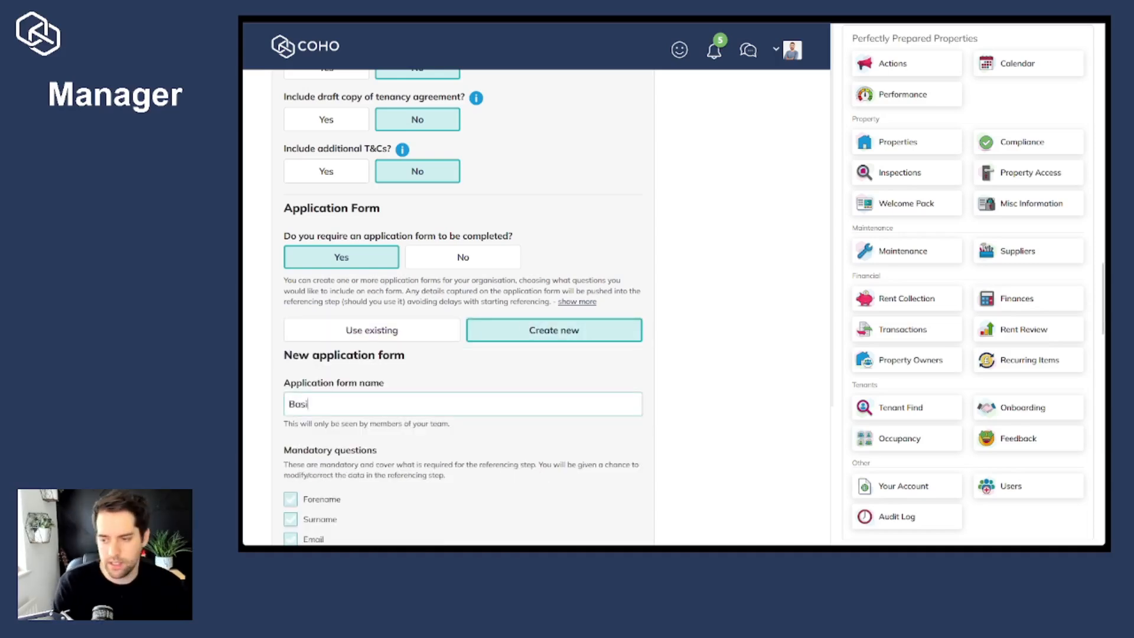
{"action": "type", "text": "c application form"}
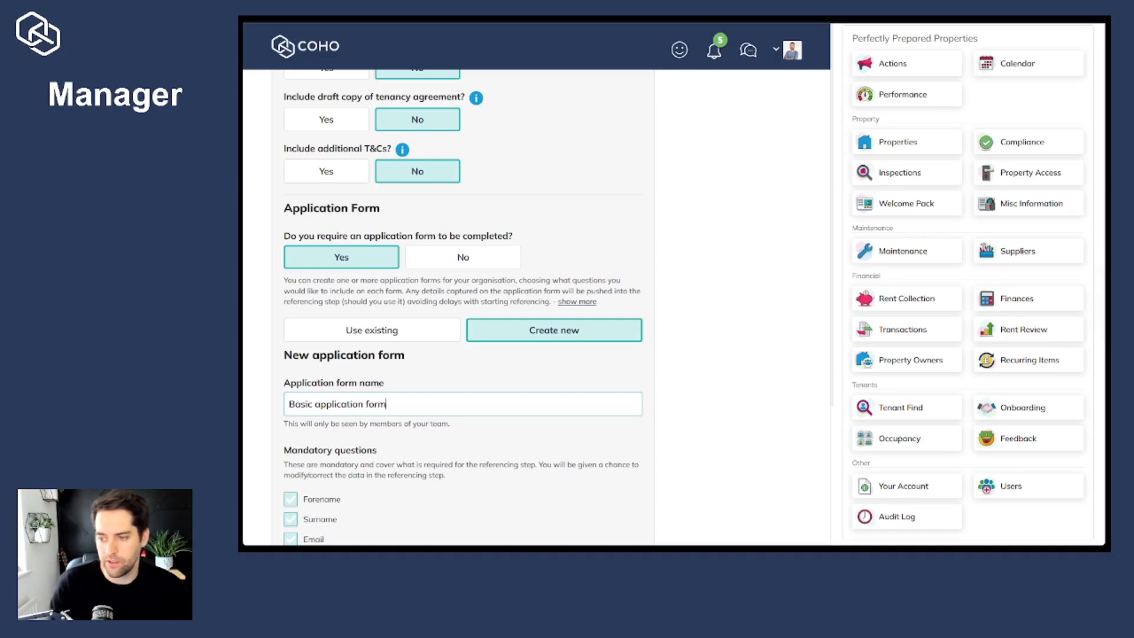
{"action": "scroll", "coordinate": [329, 308], "scroll_direction": "down", "scroll_amount": 5}
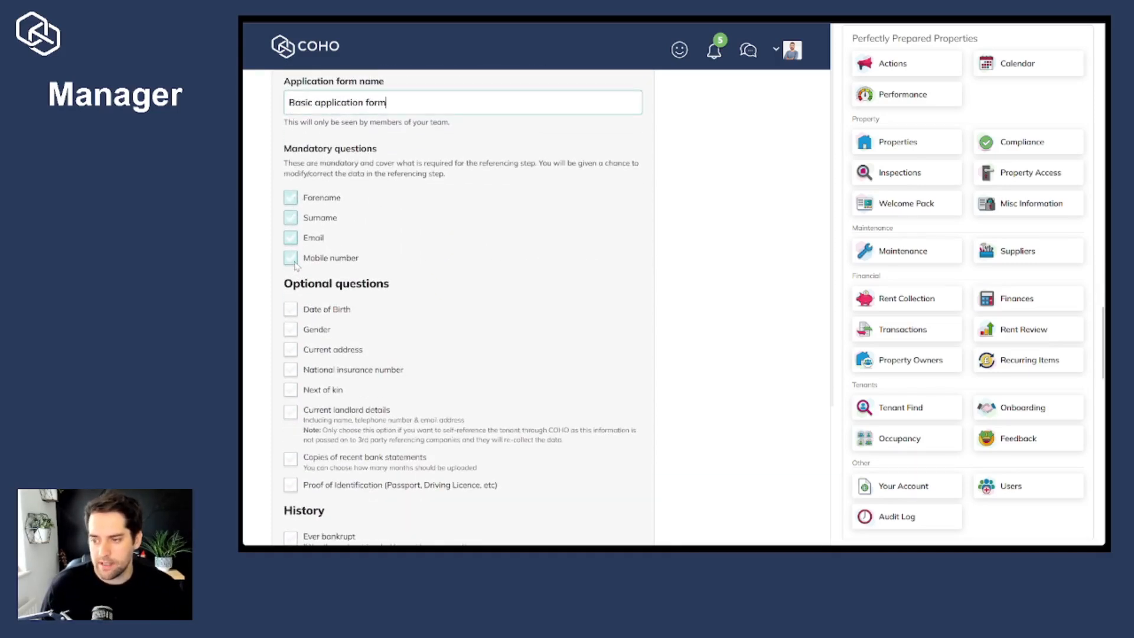
{"action": "scroll", "coordinate": [296, 266], "scroll_direction": "down", "scroll_amount": 1}
Ask for Date of Birth, Gender, Current address and Proof of Identification
{"action": "left_click", "coordinate": [290, 249]}
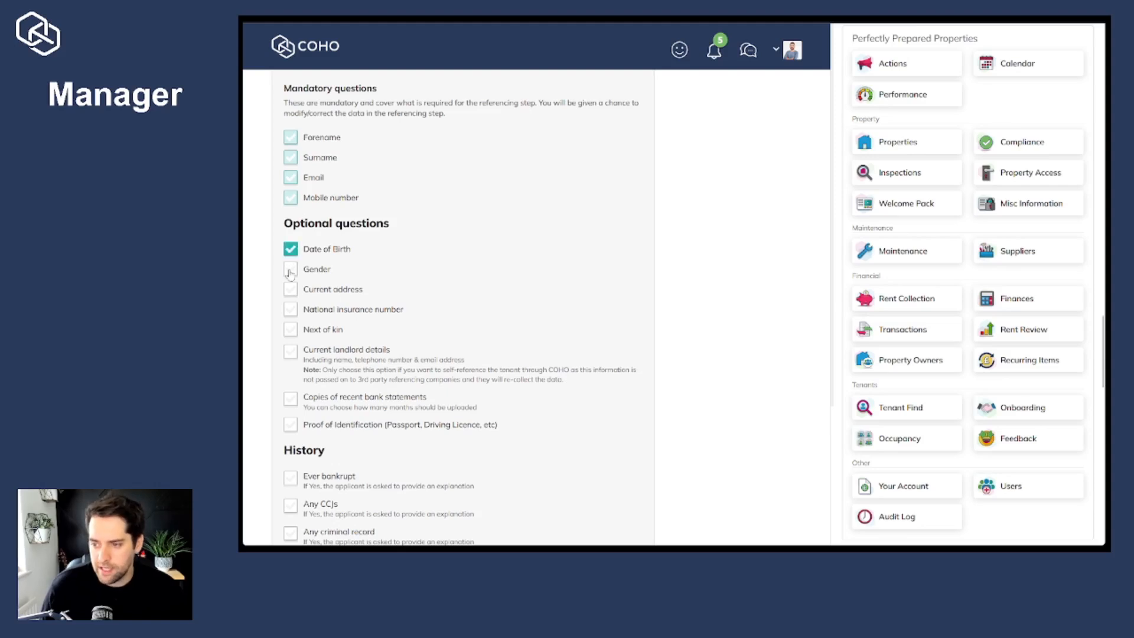
{"action": "left_click", "coordinate": [290, 271]}
{"action": "scroll", "coordinate": [290, 272], "scroll_direction": "down", "scroll_amount": 1}
{"action": "left_click", "coordinate": [289, 233]}
{"action": "scroll", "coordinate": [322, 269], "scroll_direction": "down", "scroll_amount": 2}
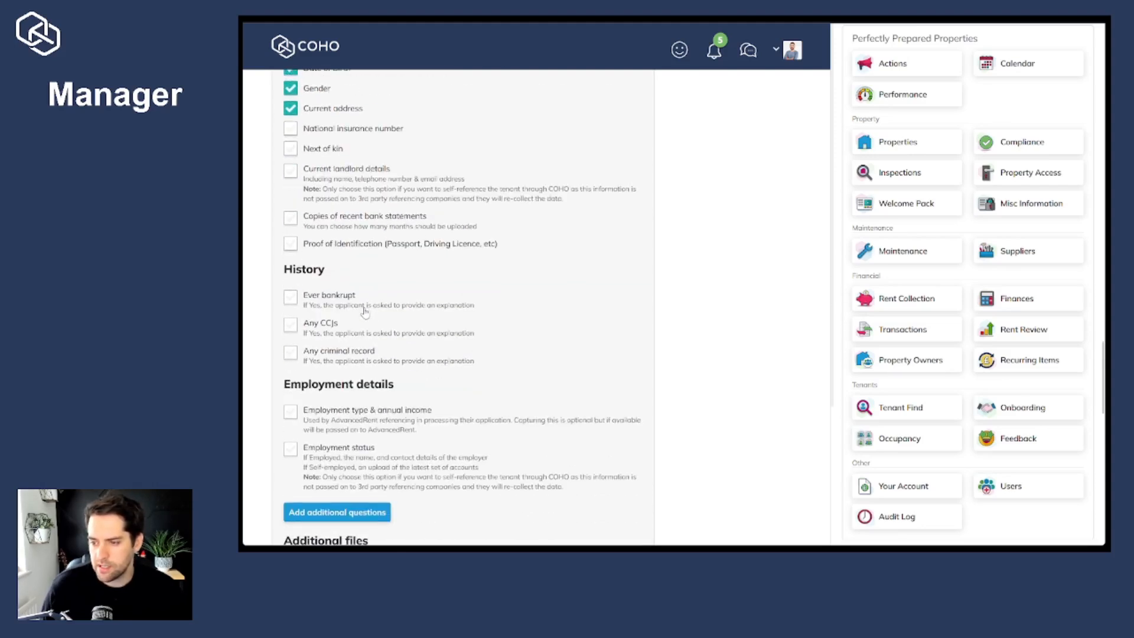
{"action": "left_click", "coordinate": [291, 246]}
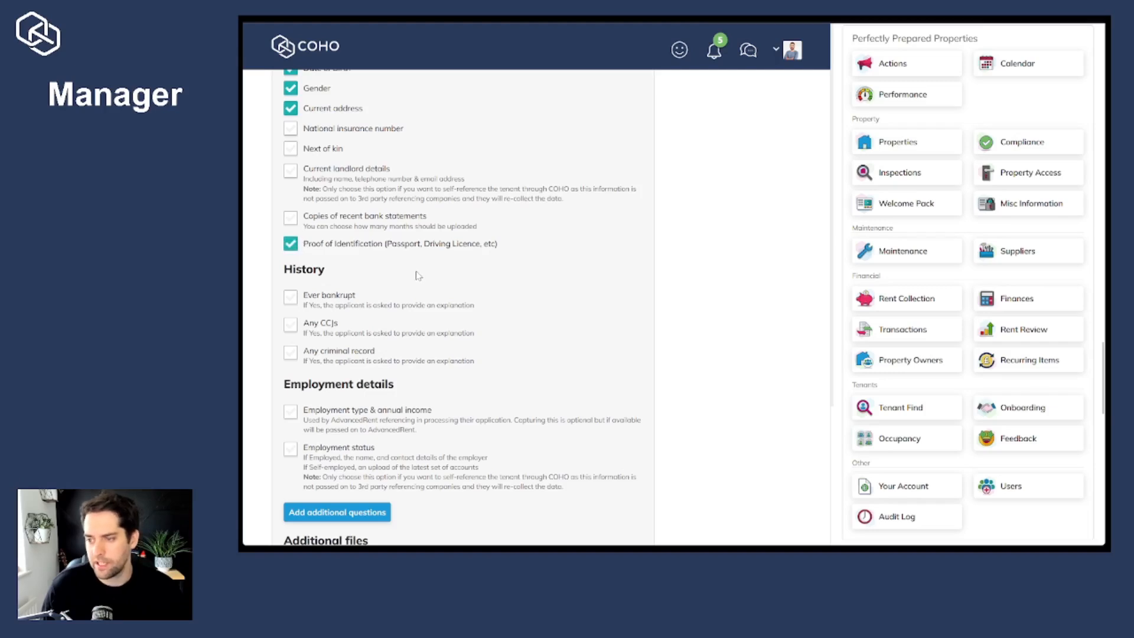
{"action": "scroll", "coordinate": [293, 260], "scroll_direction": "down", "scroll_amount": 1}
Add bankruptcy, CCJ, criminal record, employment type, income and employment status questions
{"action": "left_click", "coordinate": [290, 237]}
{"action": "left_click", "coordinate": [290, 264]}
{"action": "left_click", "coordinate": [290, 292]}
{"action": "scroll", "coordinate": [292, 295], "scroll_direction": "down", "scroll_amount": 1}
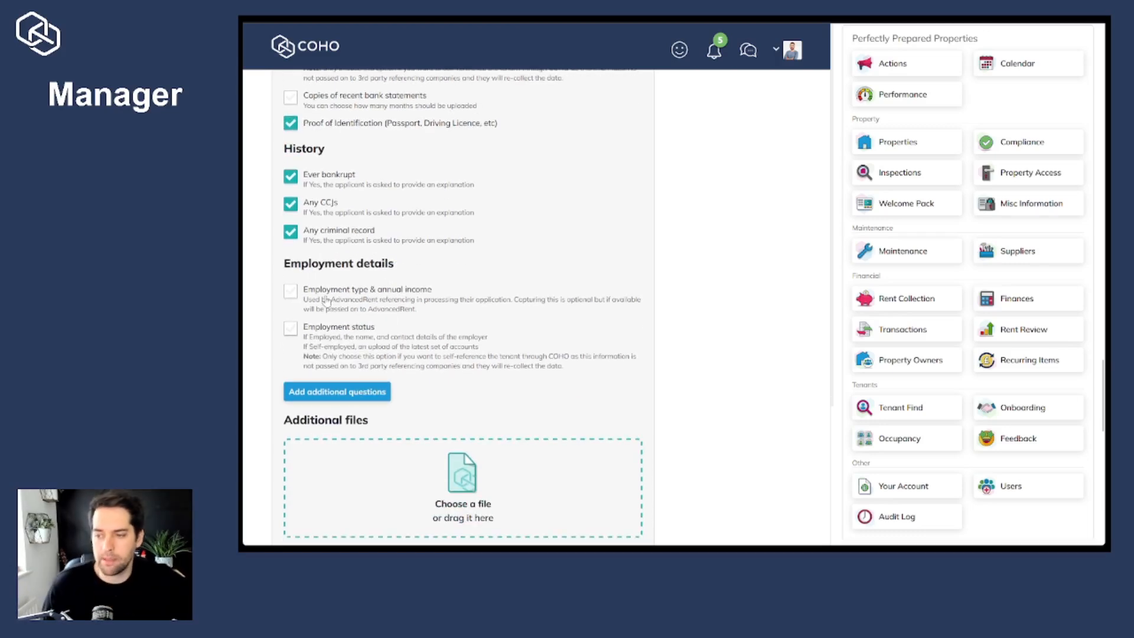
{"action": "scroll", "coordinate": [323, 302], "scroll_direction": "up", "scroll_amount": 1}
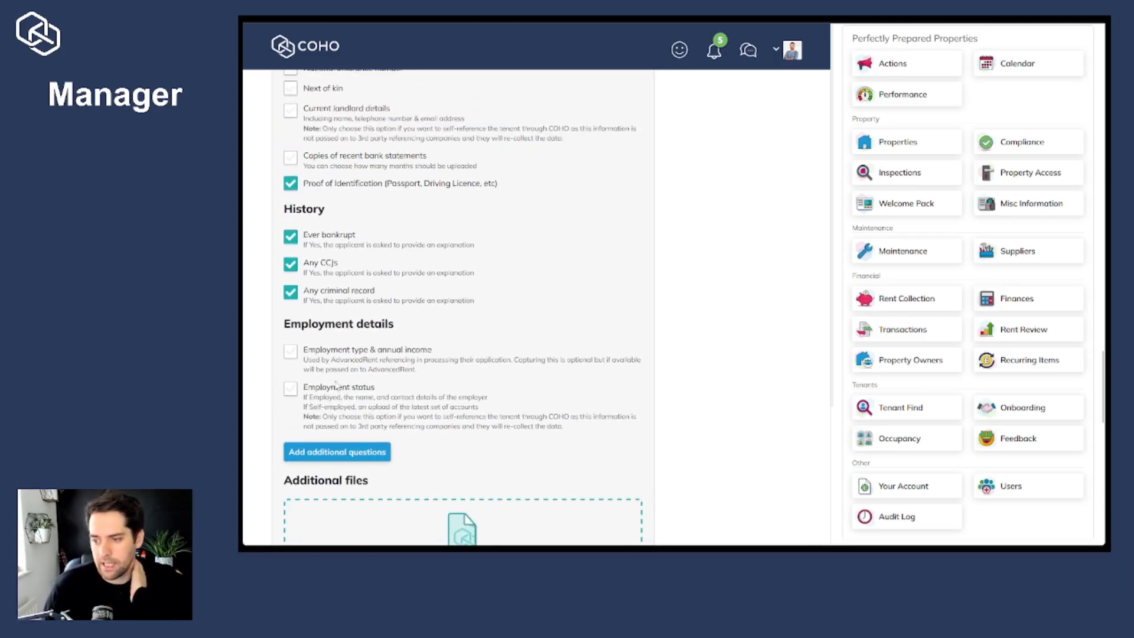
{"action": "left_click", "coordinate": [290, 353]}
{"action": "left_click", "coordinate": [290, 390]}
{"action": "scroll", "coordinate": [411, 394], "scroll_direction": "down", "scroll_amount": 2}
{"action": "scroll", "coordinate": [411, 394], "scroll_direction": "down", "scroll_amount": 2}
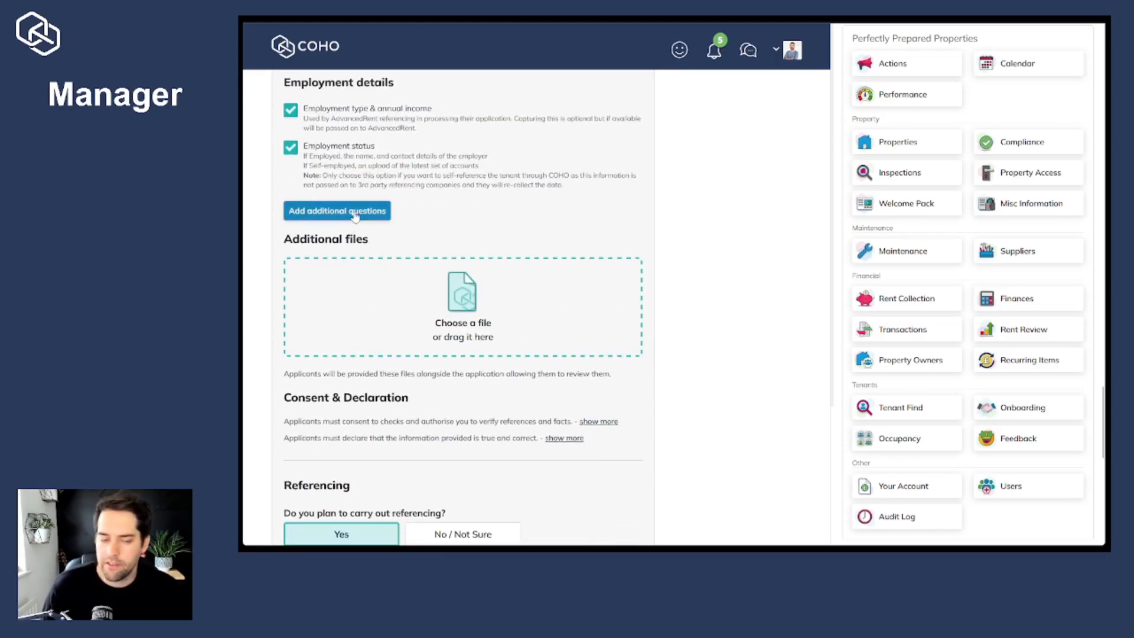
Add the custom question 'Why do you want to move into the shared house?'
{"action": "left_click", "coordinate": [356, 214]}
{"action": "left_click", "coordinate": [356, 254]}
{"action": "type", "text": "Why do you want to move into the shared house"}
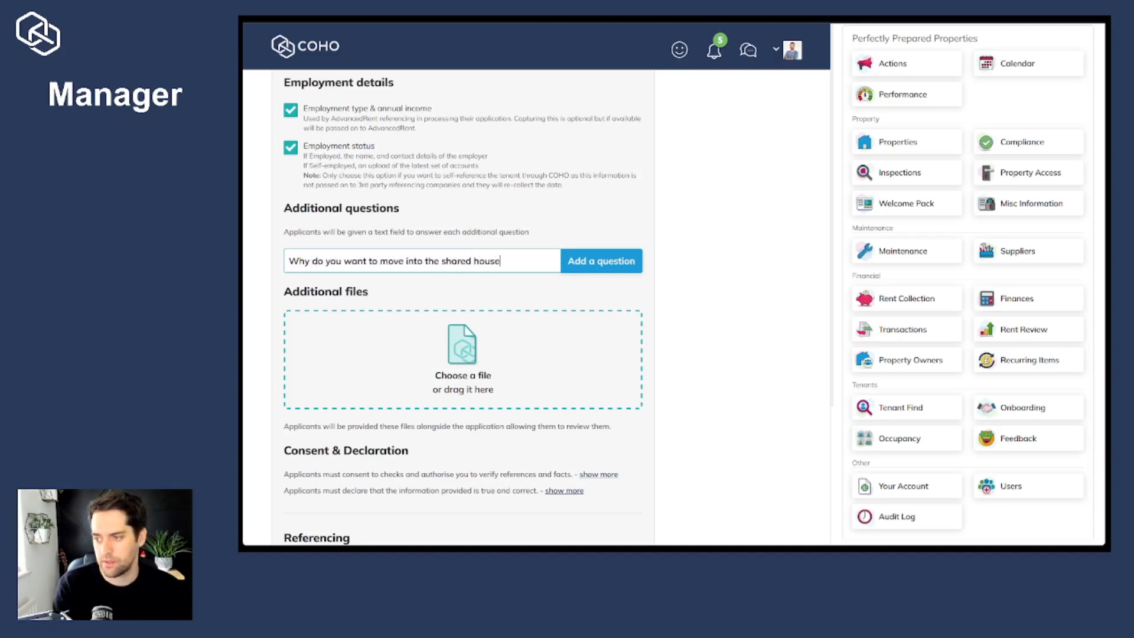
{"action": "type", "text": "?"}
{"action": "left_click", "coordinate": [564, 269]}
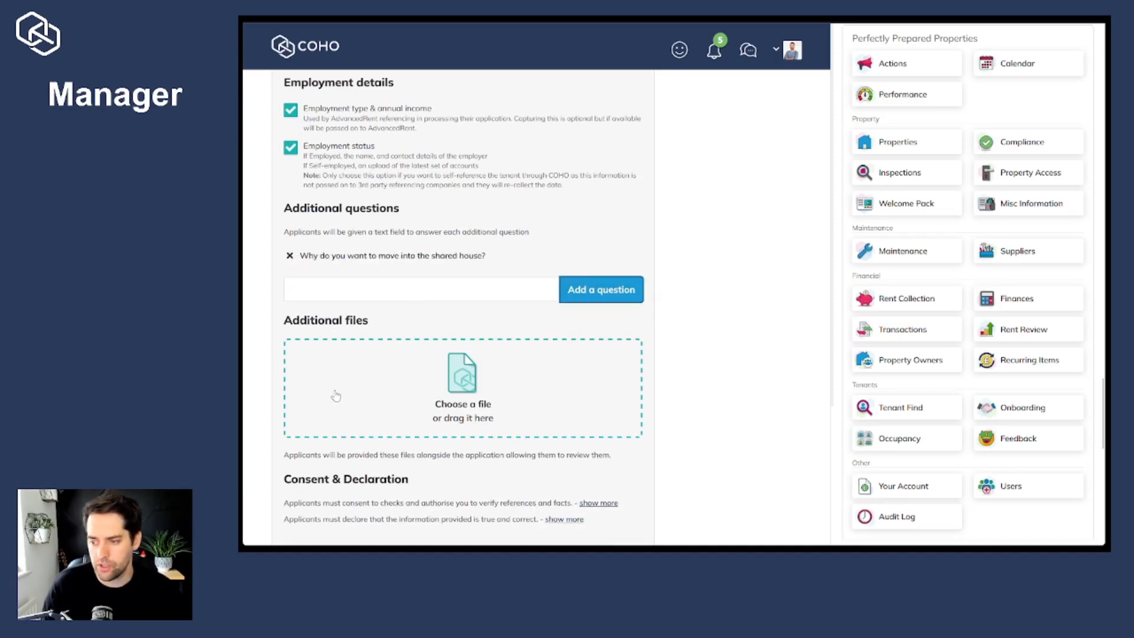
Answer referencing as No / Not Sure to skip it
{"action": "scroll", "coordinate": [335, 396], "scroll_direction": "down", "scroll_amount": 1}
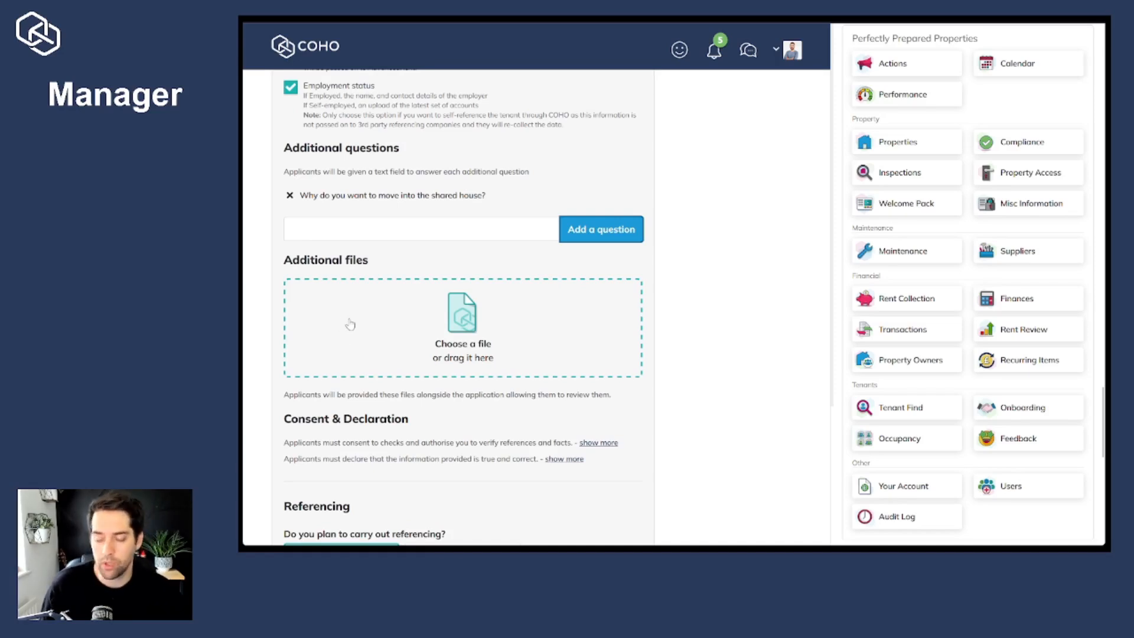
{"action": "scroll", "coordinate": [352, 324], "scroll_direction": "down", "scroll_amount": 4}
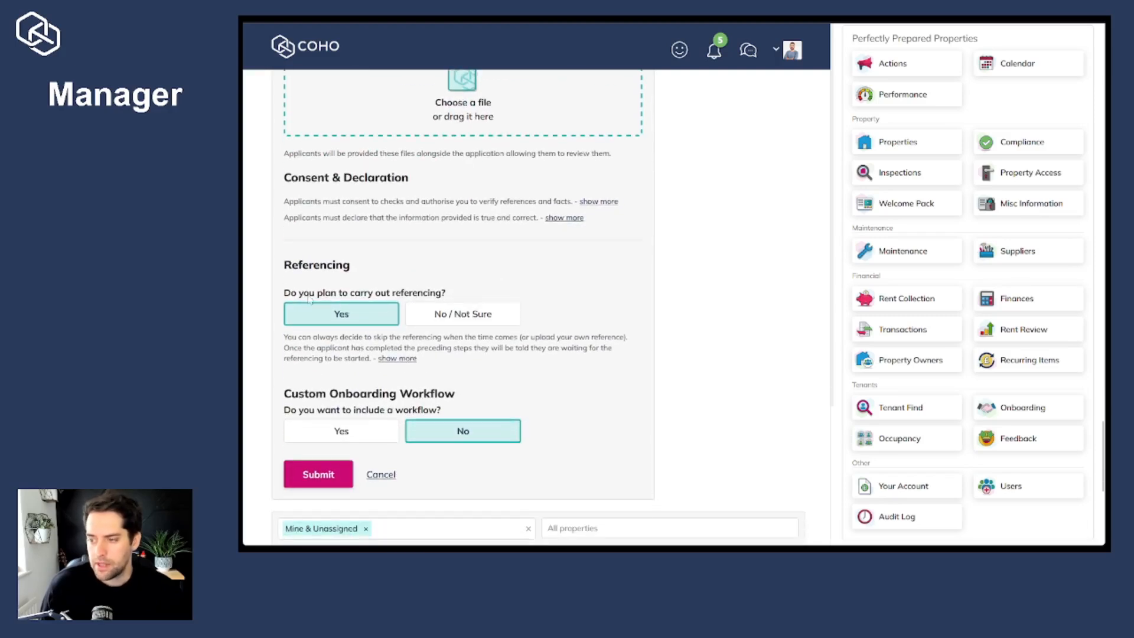
{"action": "left_click", "coordinate": [456, 325]}
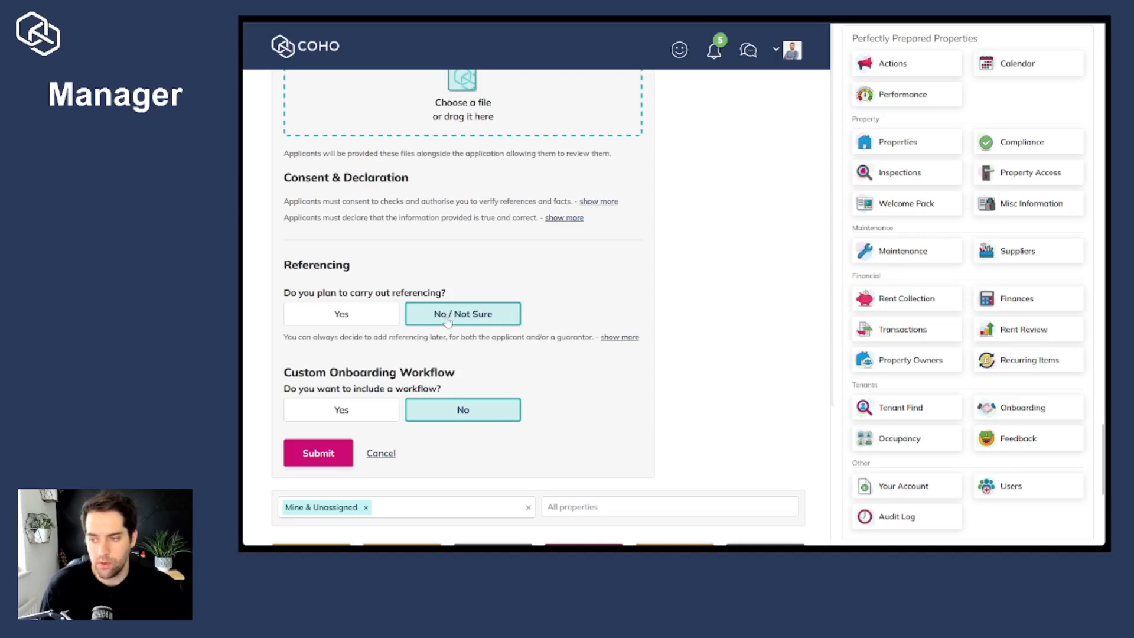
{"action": "scroll", "coordinate": [432, 331], "scroll_direction": "down", "scroll_amount": 2}
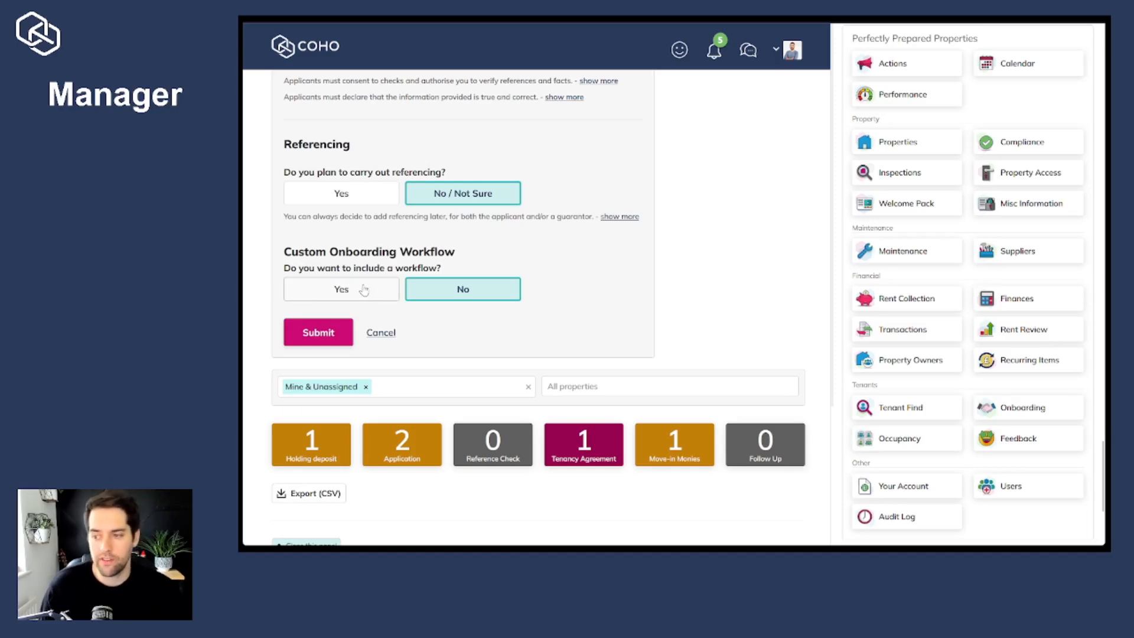
Submit the onboarding and switch the dashboard filter from Mine & Unassigned to All
{"action": "left_click", "coordinate": [333, 336]}
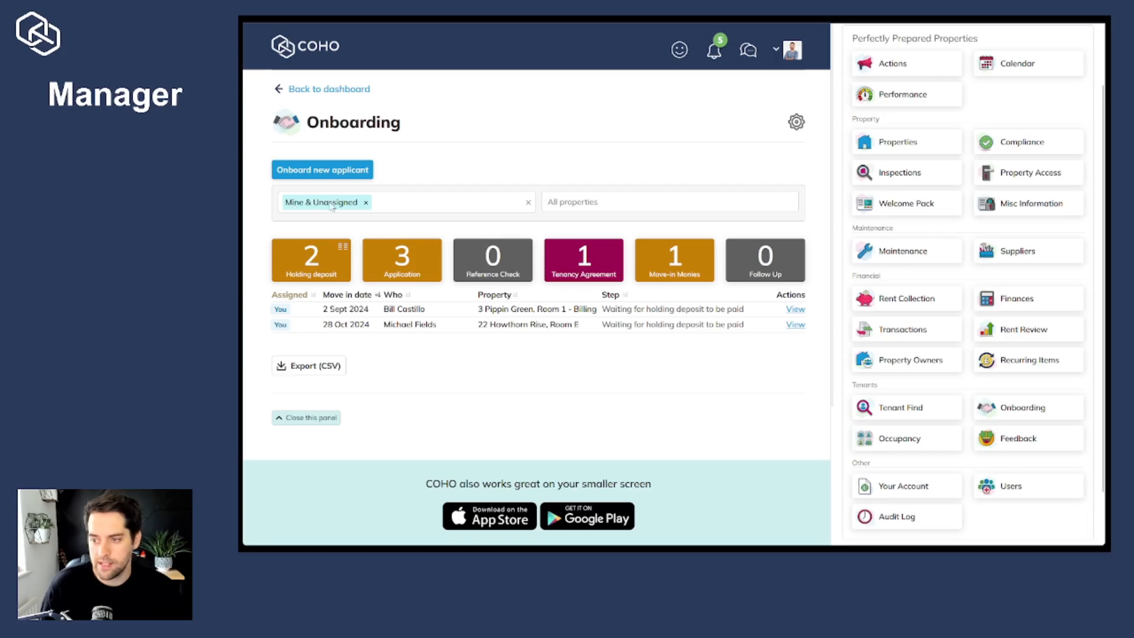
{"action": "left_click", "coordinate": [366, 205]}
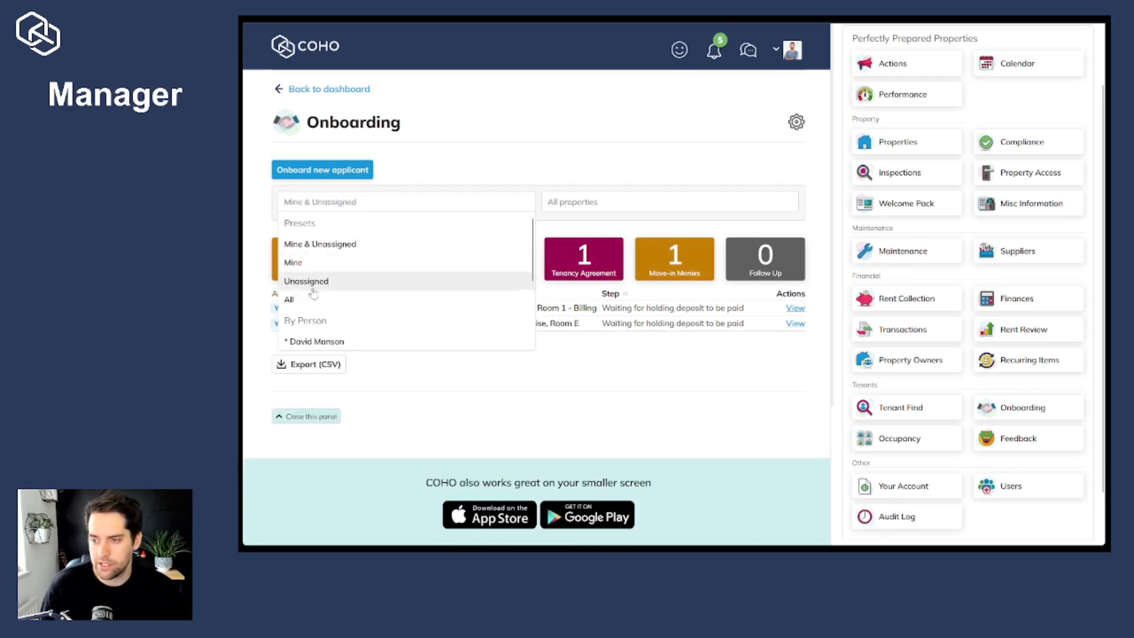
{"action": "left_click", "coordinate": [295, 297]}
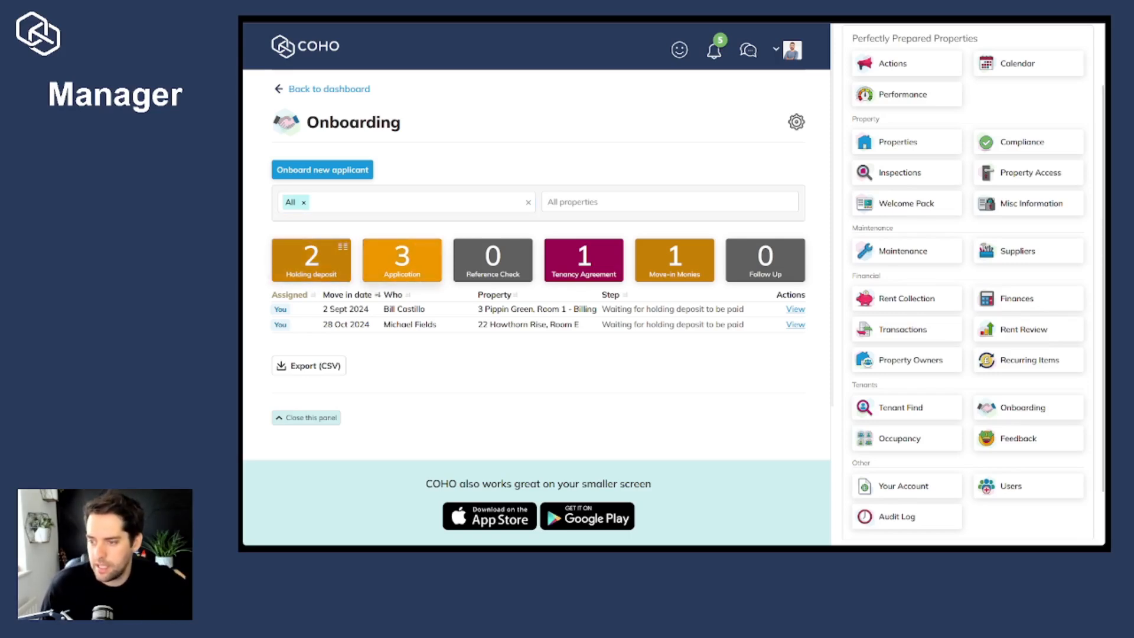
{"action": "left_click", "coordinate": [795, 325]}
{"action": "scroll", "coordinate": [486, 369], "scroll_direction": "down", "scroll_amount": 4}
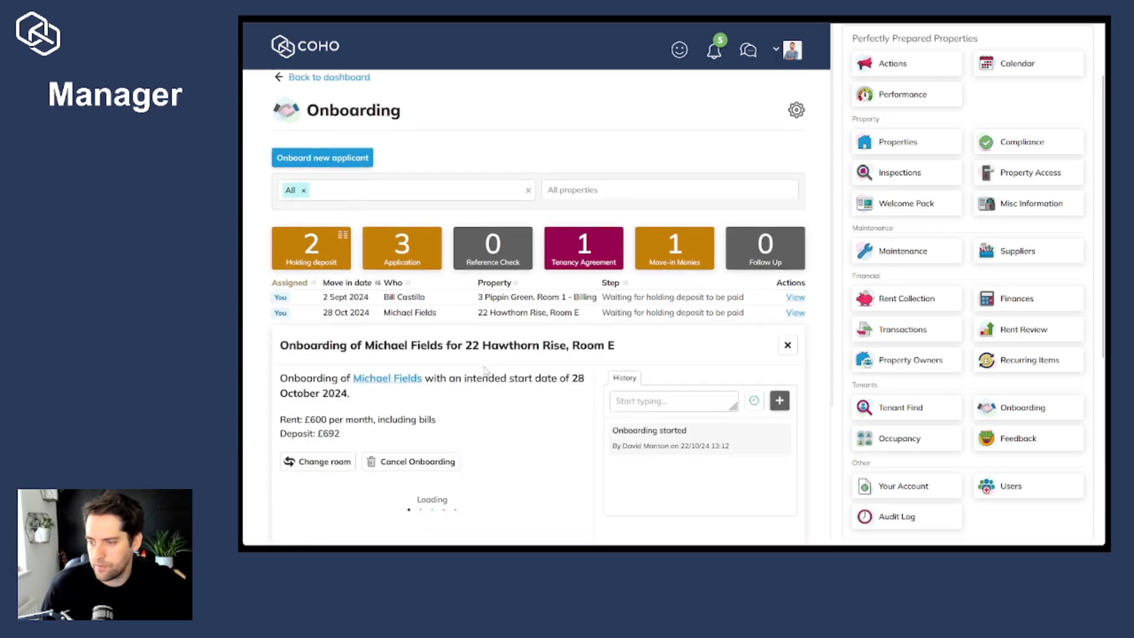
{"action": "scroll", "coordinate": [484, 364], "scroll_direction": "down", "scroll_amount": 2}
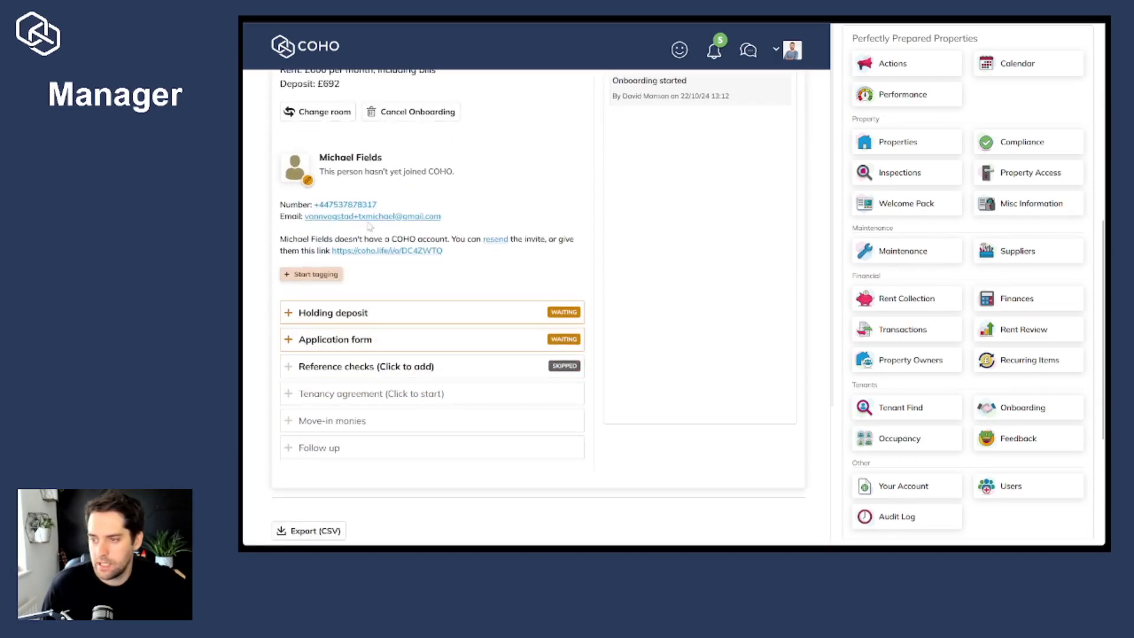
{"action": "left_click_drag", "start_coordinate": [323, 171], "coordinate": [462, 184]}
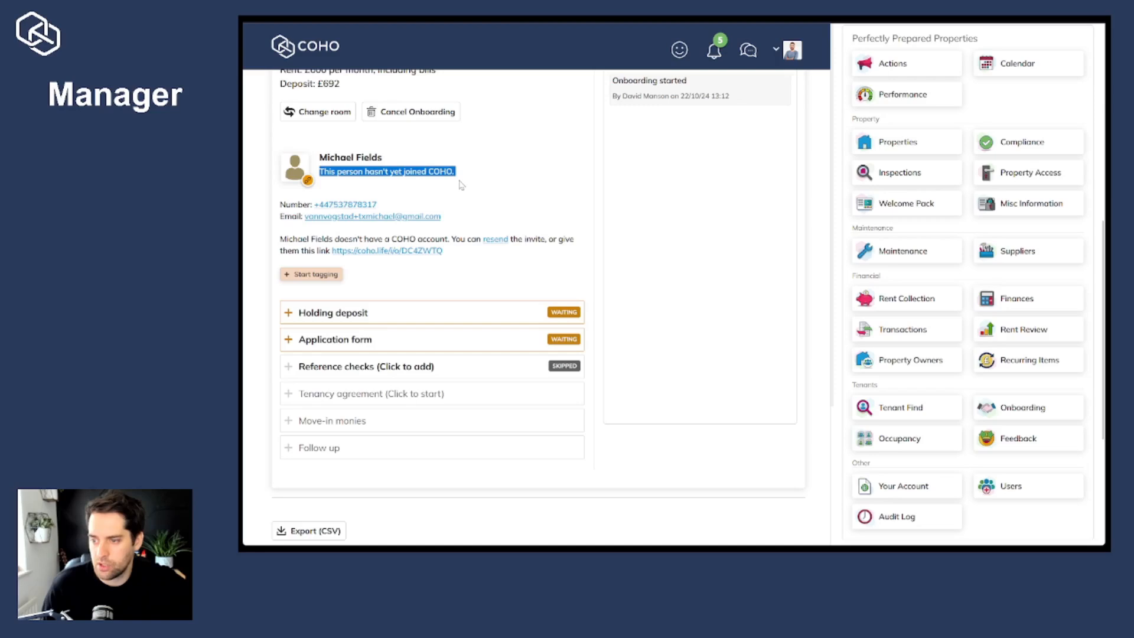
{"action": "left_click", "coordinate": [462, 186]}
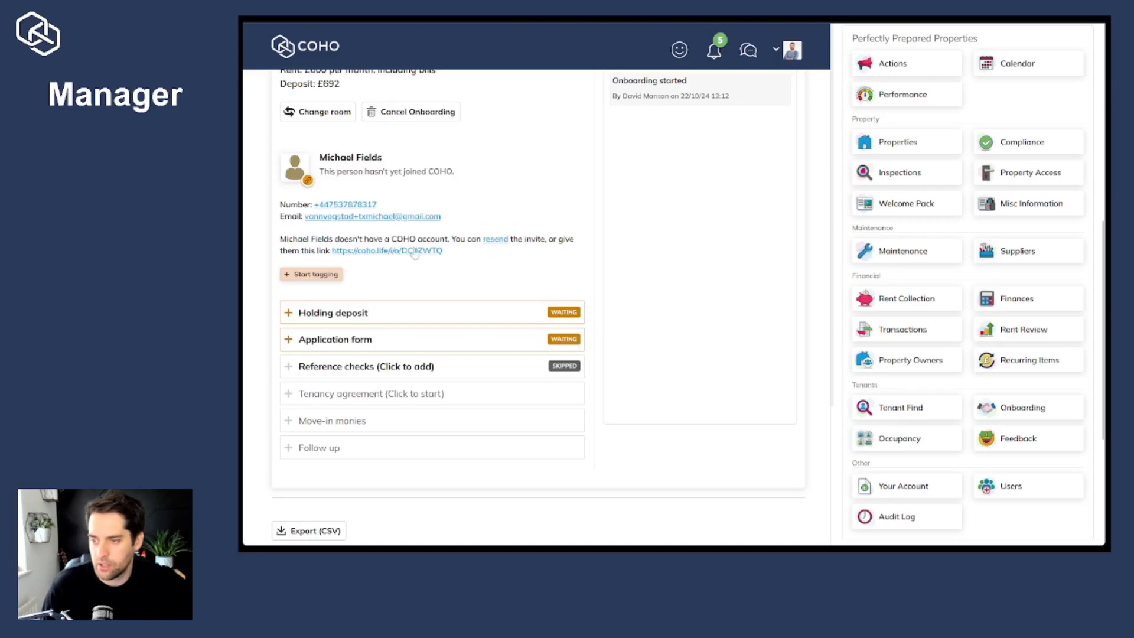
{"action": "left_click", "coordinate": [495, 240]}
{"action": "left_click", "coordinate": [389, 433]}
{"action": "left_click_drag", "start_coordinate": [446, 251], "coordinate": [331, 259]}
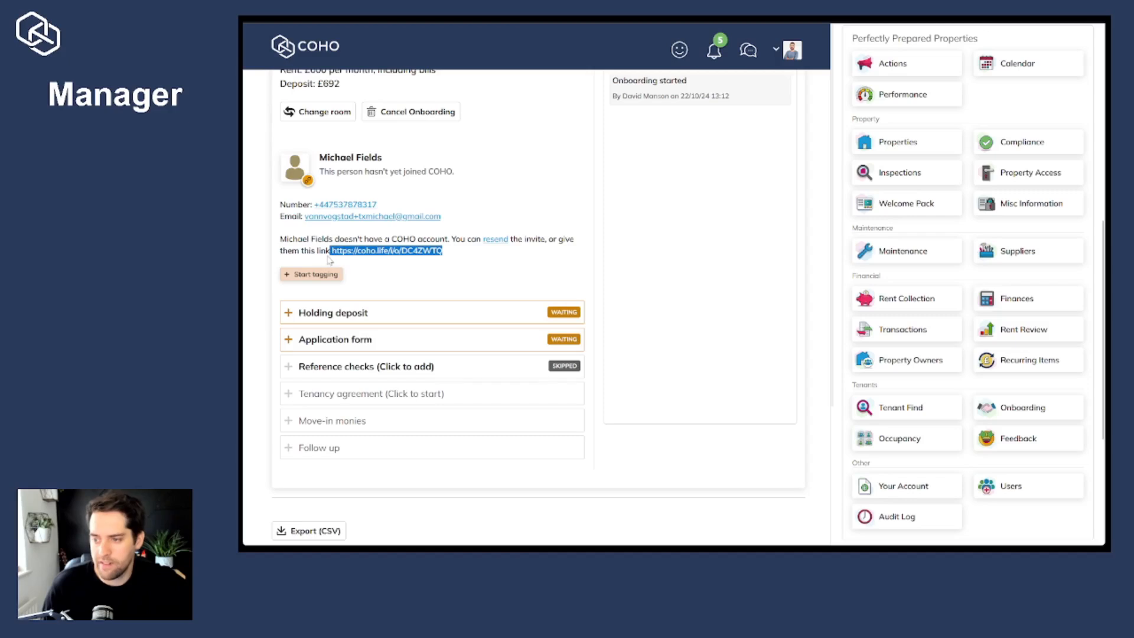
{"action": "left_click", "coordinate": [319, 251]}
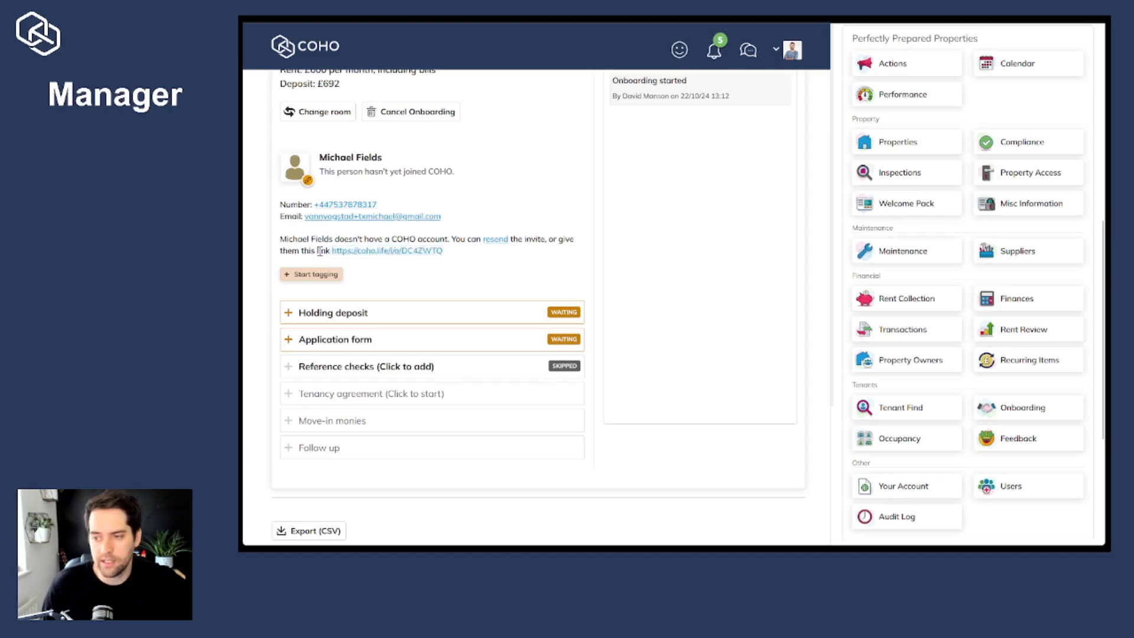
{"action": "left_click", "coordinate": [350, 316]}
{"action": "left_click", "coordinate": [350, 314]}
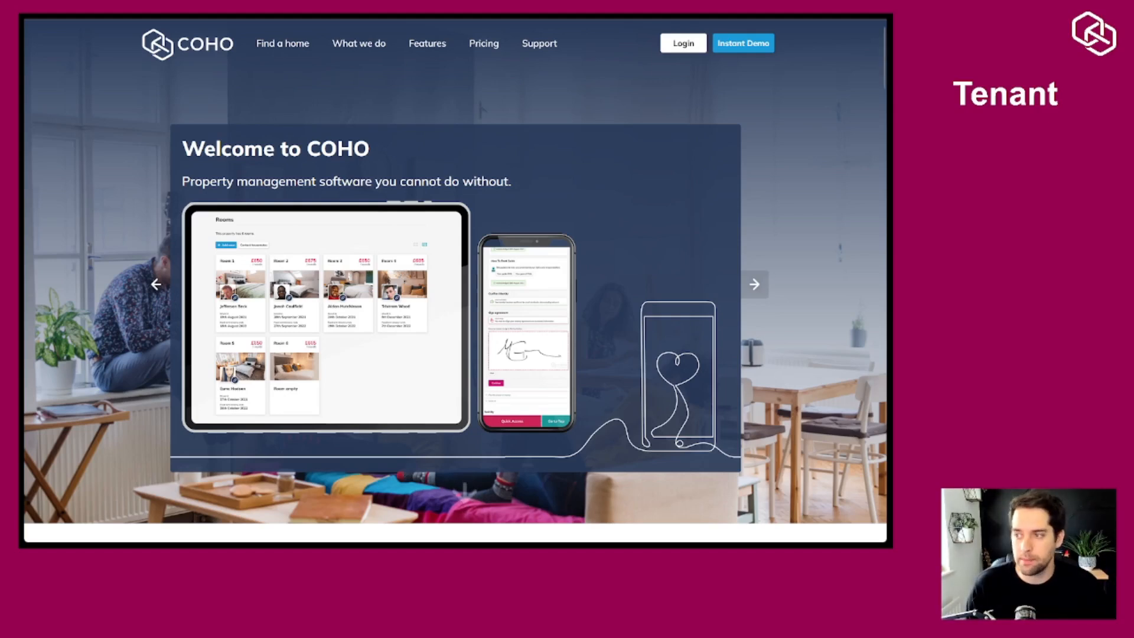
Open the invite link as the tenant and register with a password, accepting the terms
{"action": "key", "text": "ctrl+l"}
{"action": "key", "text": "Return"}
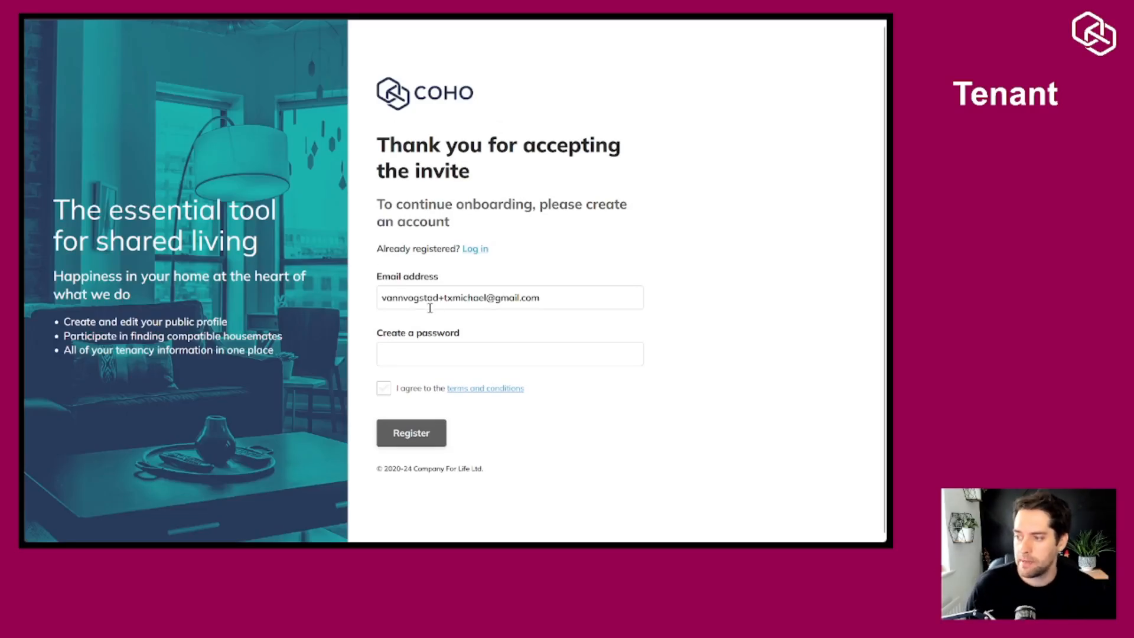
{"action": "left_click", "coordinate": [435, 348]}
{"action": "type", "text": "••••"}
{"action": "left_click", "coordinate": [433, 391]}
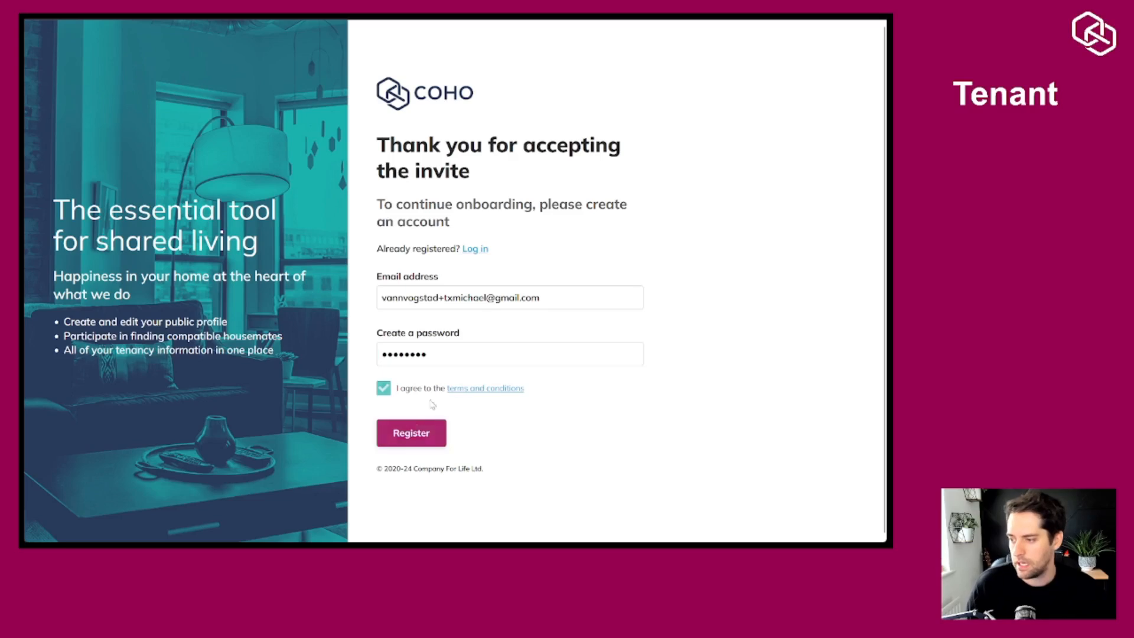
{"action": "left_click", "coordinate": [413, 434]}
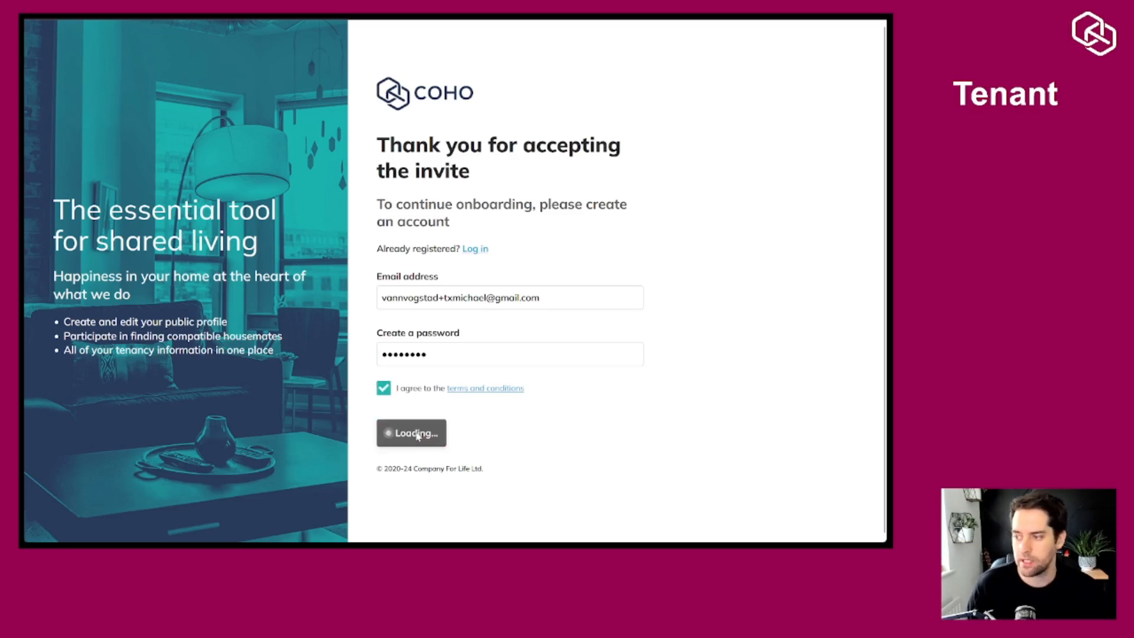
Set birthdate 01/10/2006, gender Male and a cropped profile photo, then continue
{"action": "scroll", "coordinate": [475, 363], "scroll_direction": "down", "scroll_amount": 1}
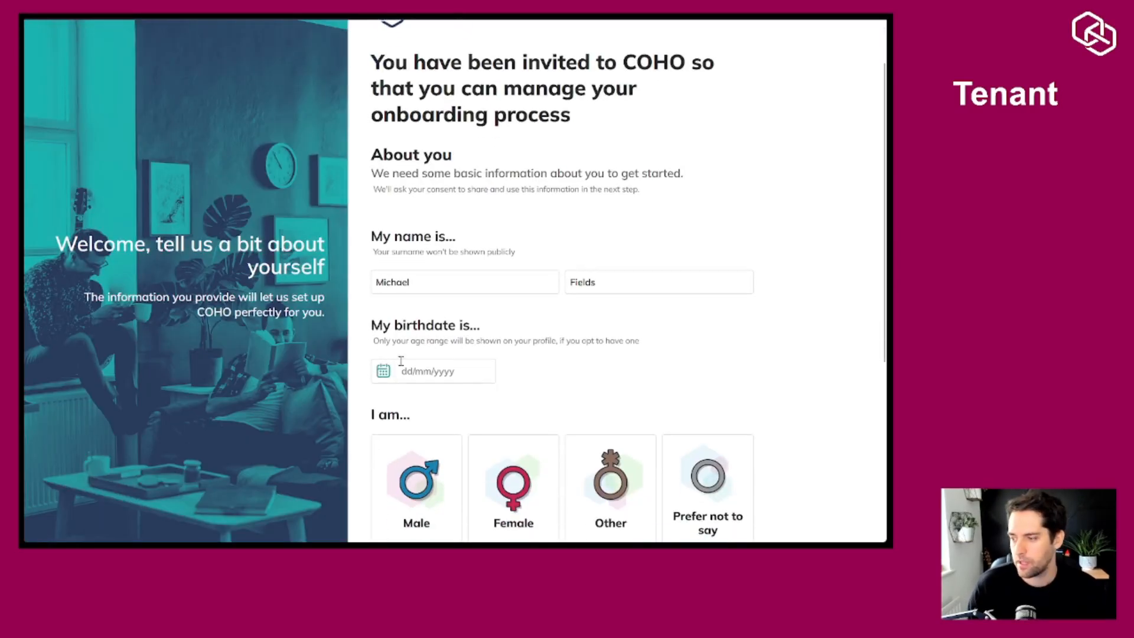
{"action": "left_click", "coordinate": [399, 380]}
{"action": "left_click", "coordinate": [526, 224]}
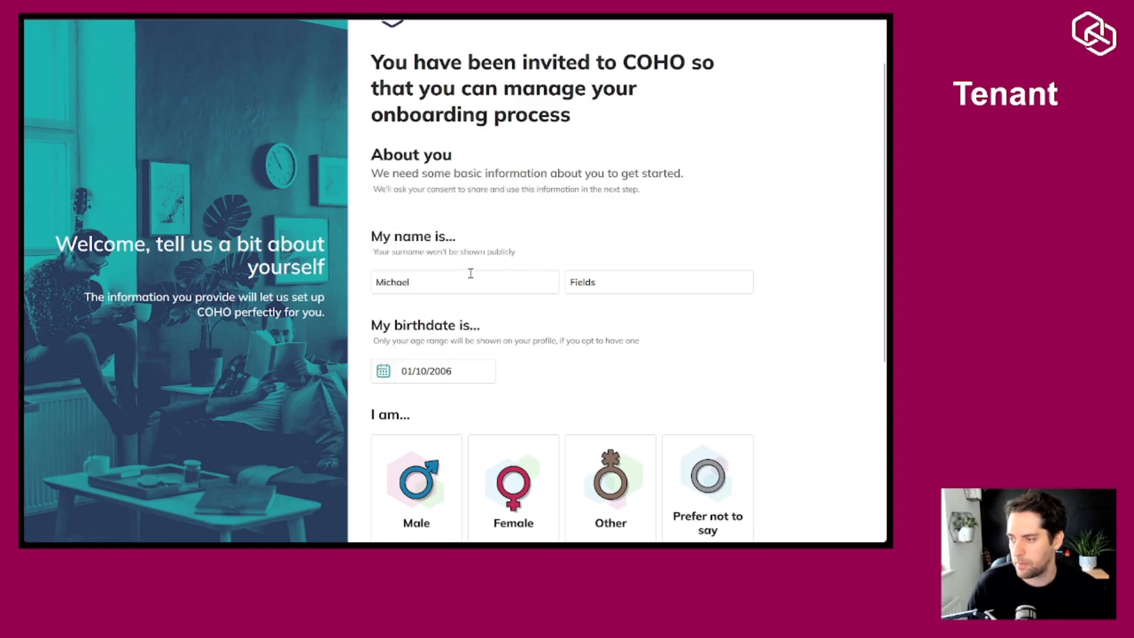
{"action": "scroll", "coordinate": [469, 352], "scroll_direction": "down", "scroll_amount": 3}
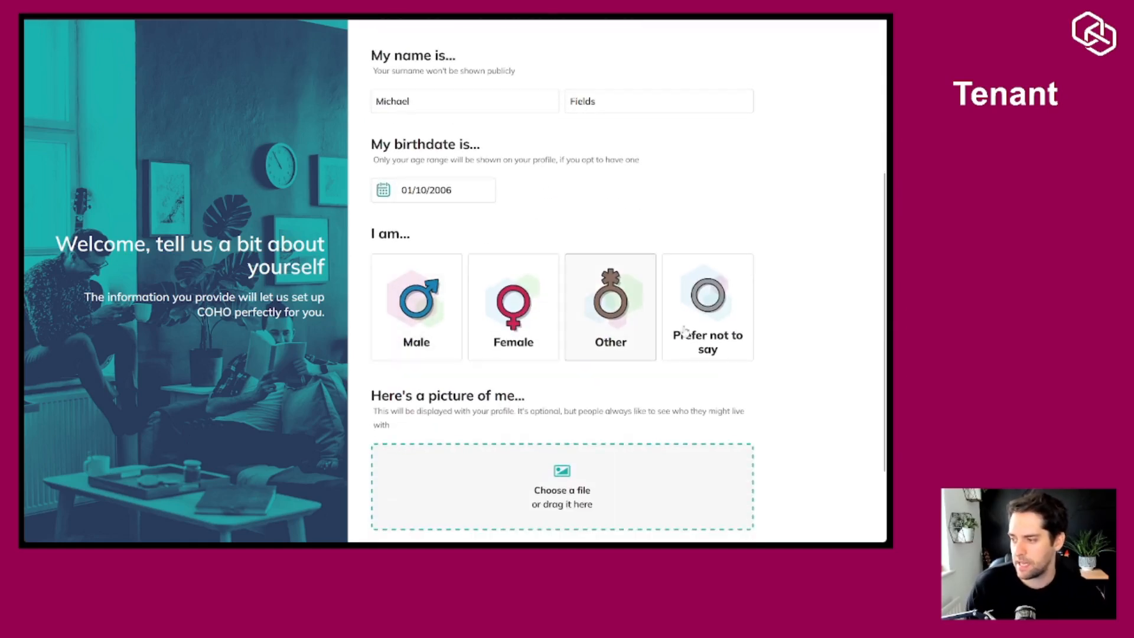
{"action": "left_click", "coordinate": [421, 323]}
{"action": "scroll", "coordinate": [428, 322], "scroll_direction": "down", "scroll_amount": 1}
{"action": "scroll", "coordinate": [429, 321], "scroll_direction": "down", "scroll_amount": 1}
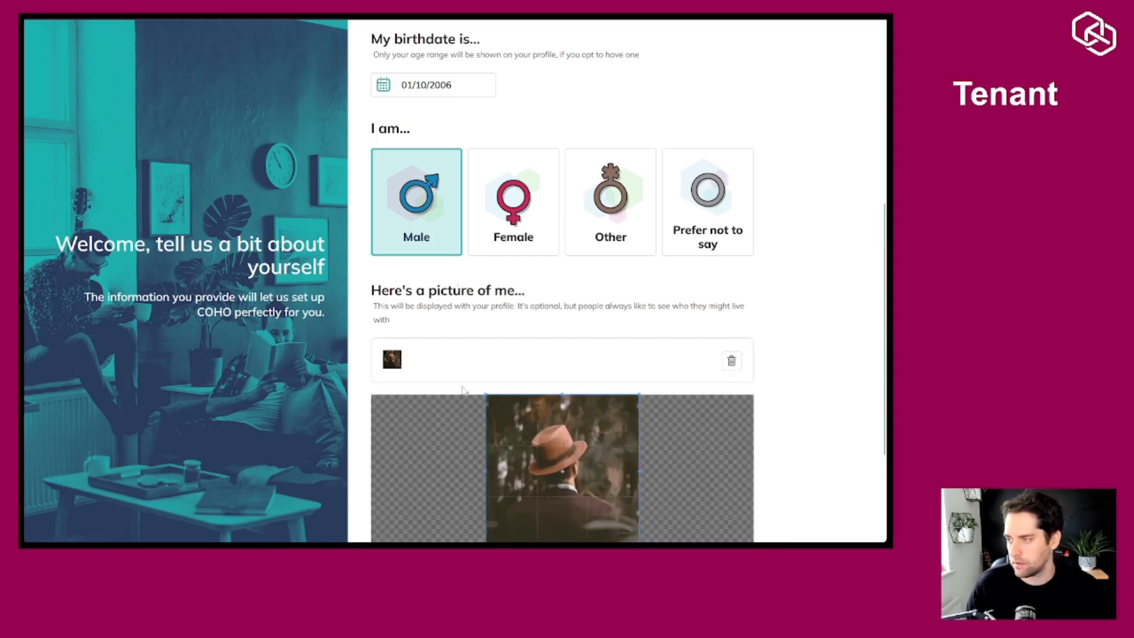
{"action": "scroll", "coordinate": [473, 414], "scroll_direction": "down", "scroll_amount": 2}
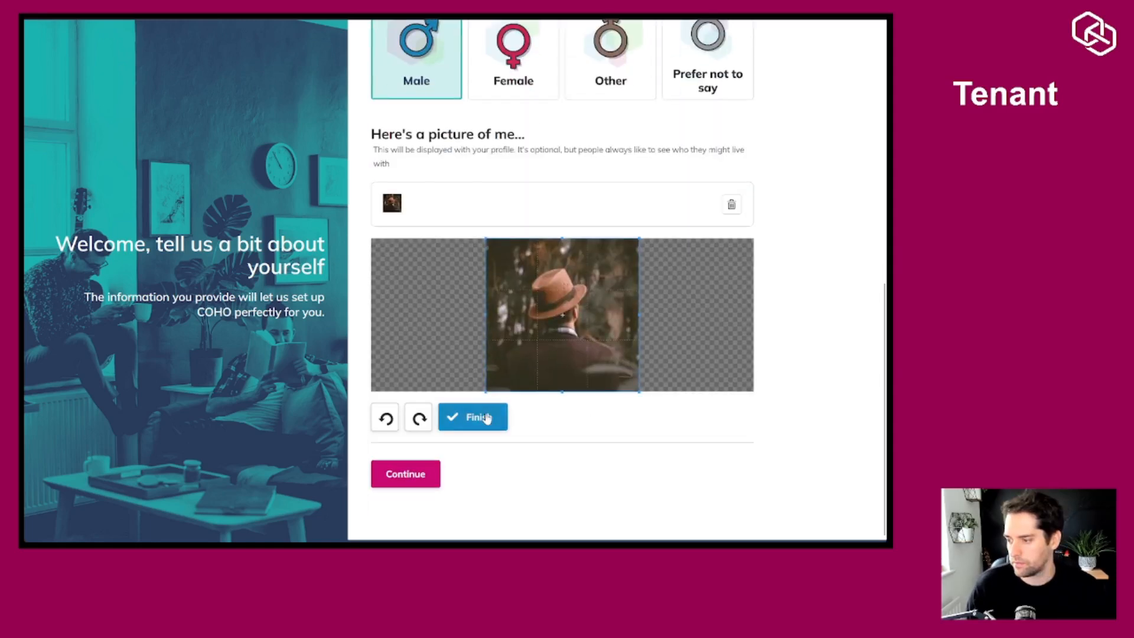
{"action": "left_click", "coordinate": [474, 417]}
{"action": "left_click", "coordinate": [423, 475]}
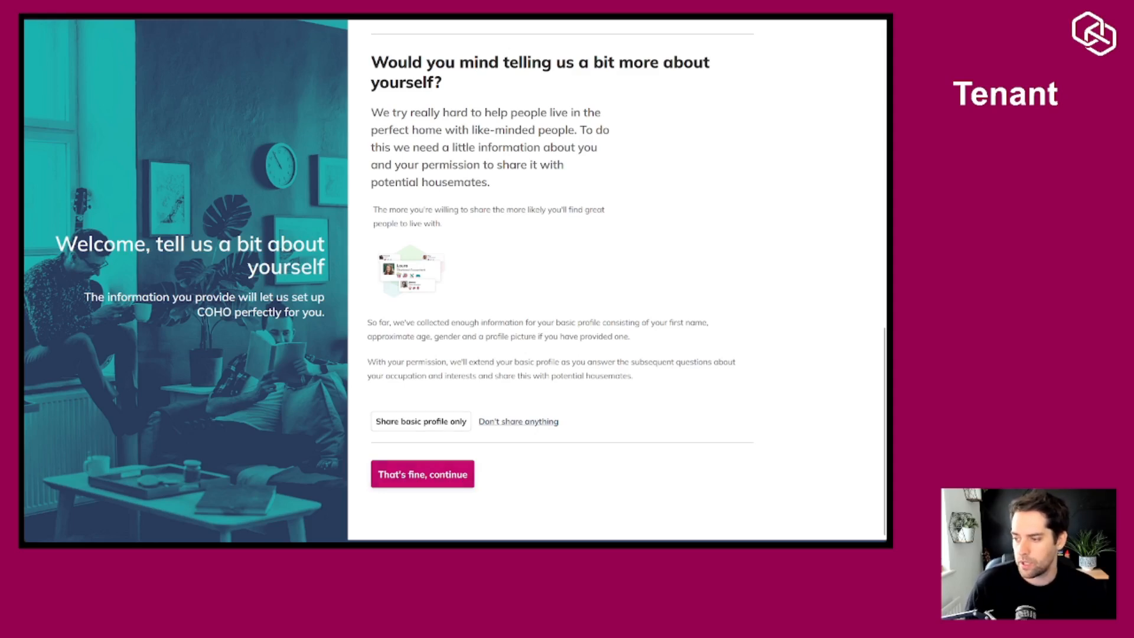
Agree to profile sharing and set occupation to Professional, Backend Software Developer
{"action": "left_click", "coordinate": [423, 474]}
{"action": "left_click", "coordinate": [473, 408]}
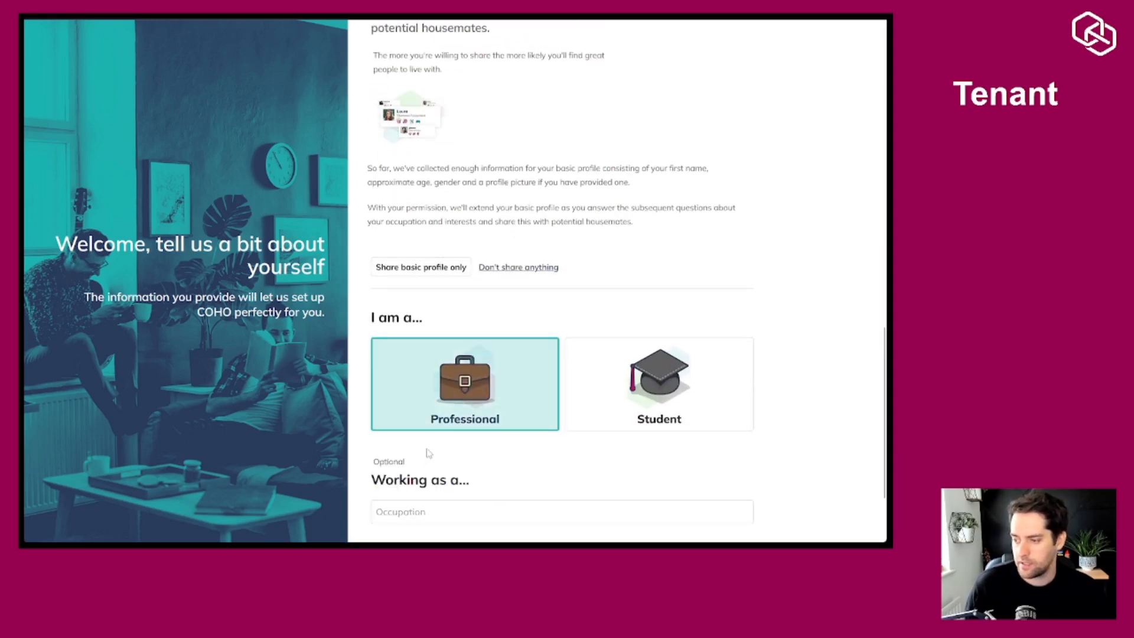
{"action": "scroll", "coordinate": [429, 454], "scroll_direction": "down", "scroll_amount": 2}
{"action": "left_click", "coordinate": [431, 406]}
{"action": "type", "text": "Software"}
{"action": "left_click", "coordinate": [434, 452]}
{"action": "left_click", "coordinate": [408, 475]}
{"action": "scroll", "coordinate": [414, 473], "scroll_direction": "down", "scroll_amount": 7}
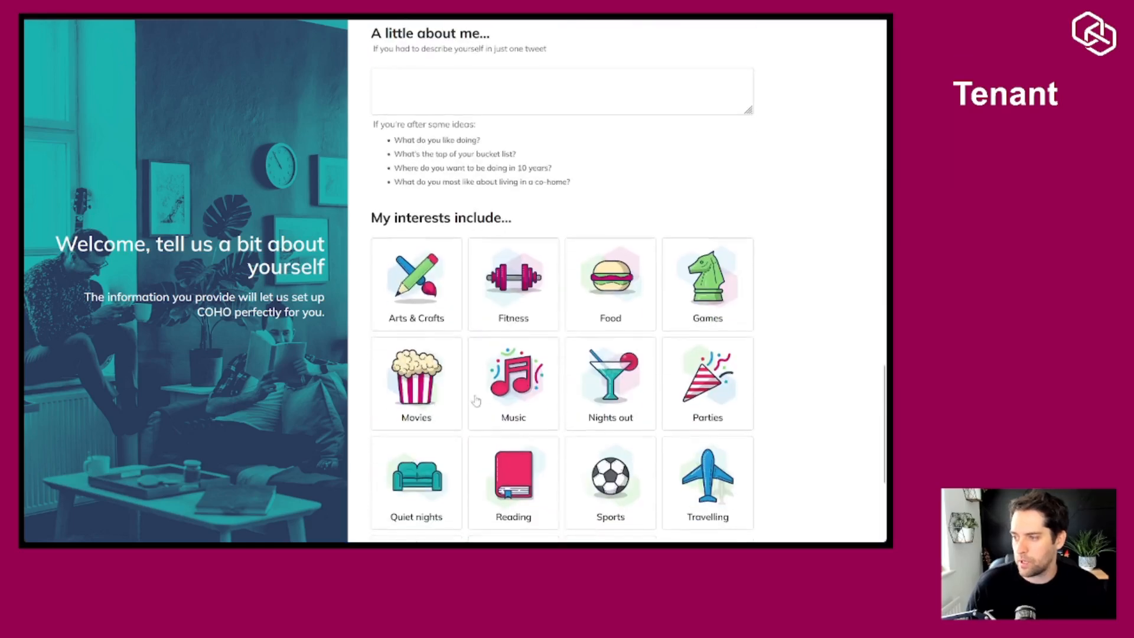
Choose interests Games, Nature, Video games and Quiet nights, then submit the profile
{"action": "left_click", "coordinate": [442, 96]}
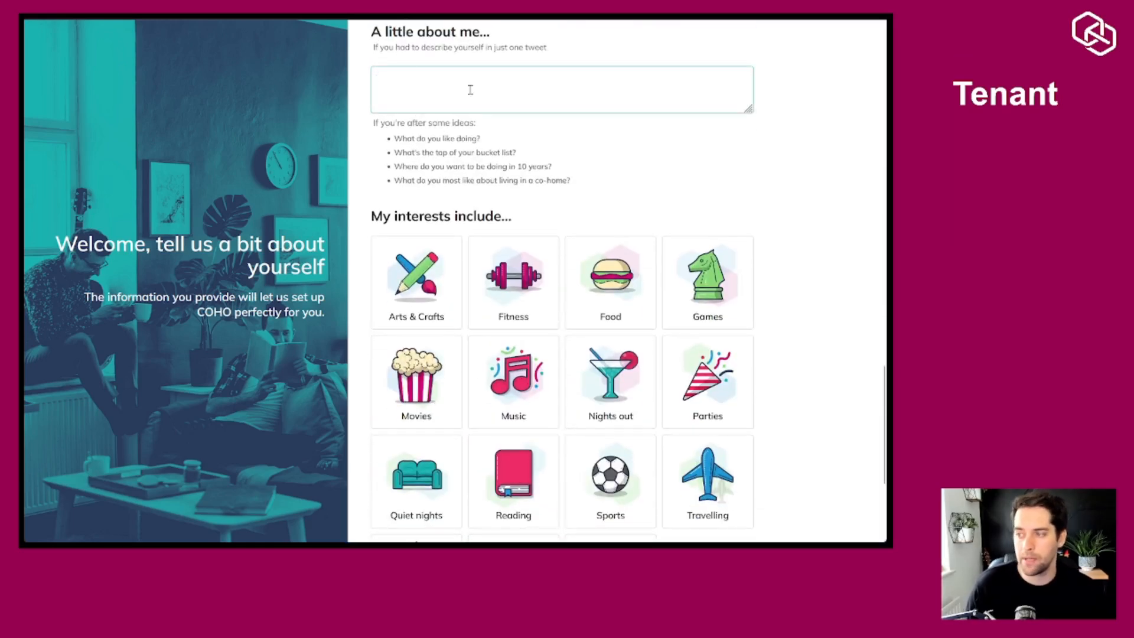
{"action": "scroll", "coordinate": [544, 254], "scroll_direction": "down", "scroll_amount": 2}
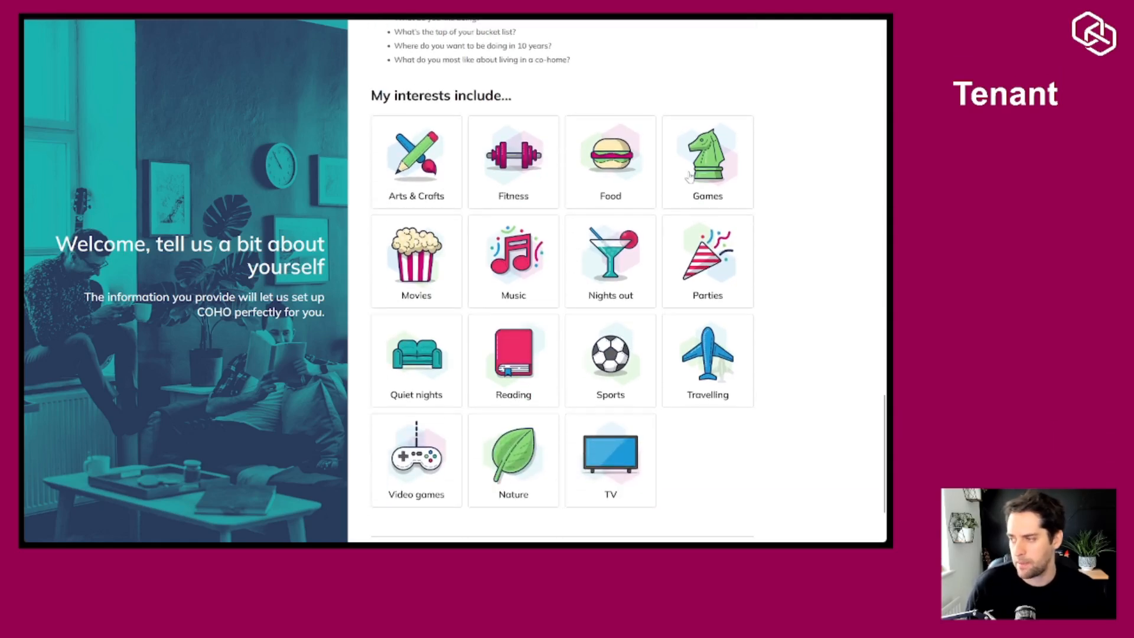
{"action": "left_click", "coordinate": [689, 176]}
{"action": "left_click", "coordinate": [505, 462]}
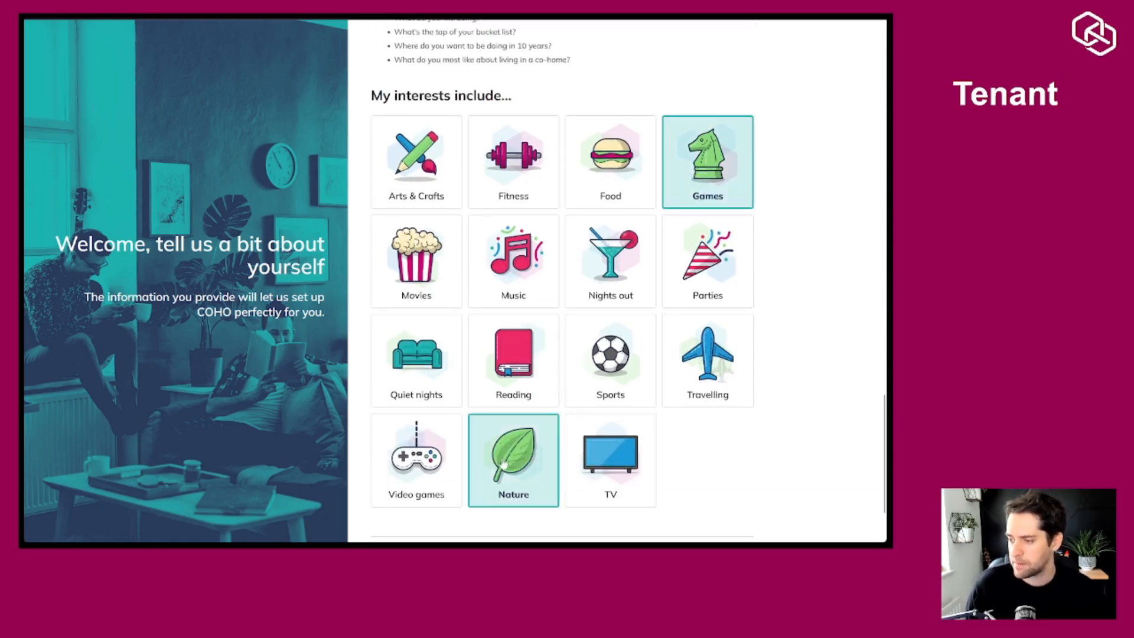
{"action": "left_click", "coordinate": [417, 453]}
{"action": "left_click", "coordinate": [406, 380]}
{"action": "scroll", "coordinate": [404, 380], "scroll_direction": "down", "scroll_amount": 2}
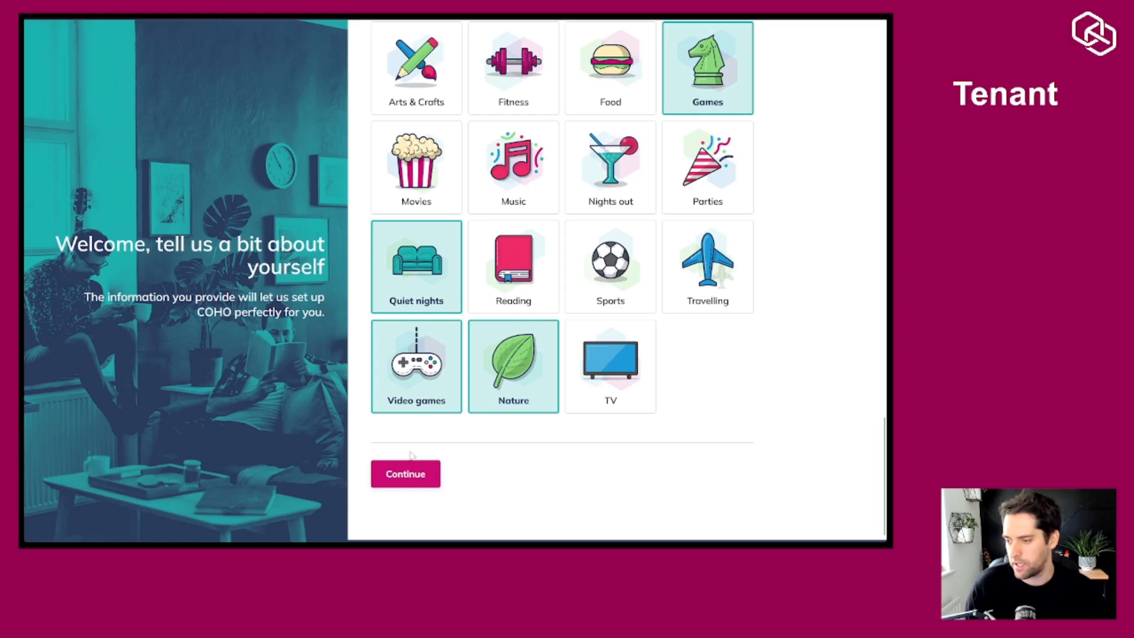
{"action": "left_click", "coordinate": [413, 474]}
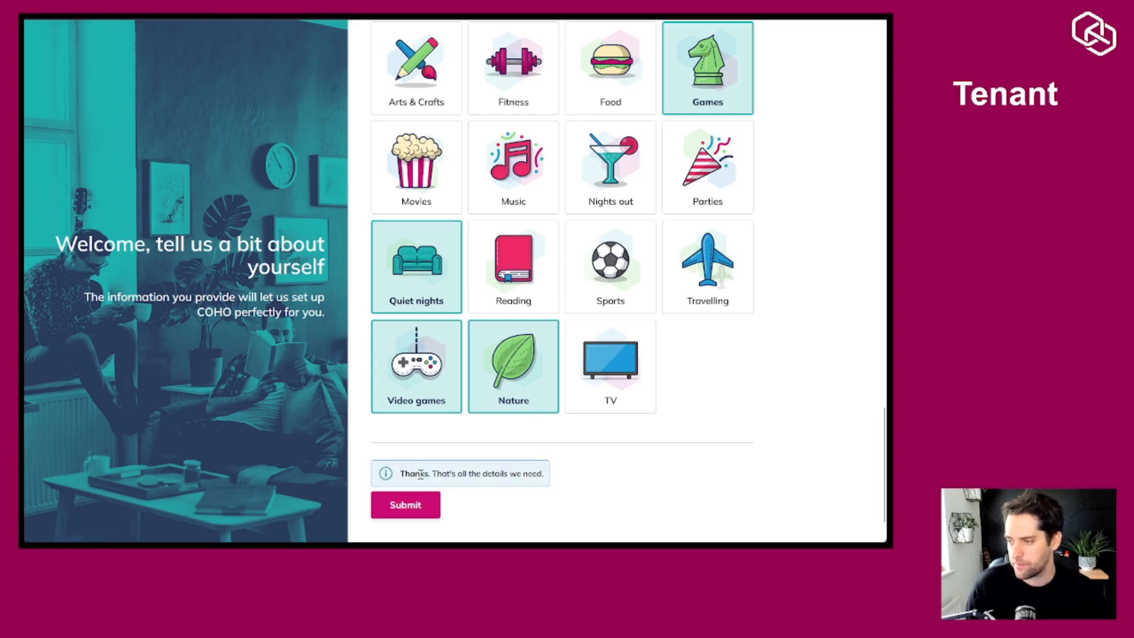
{"action": "left_click", "coordinate": [417, 507]}
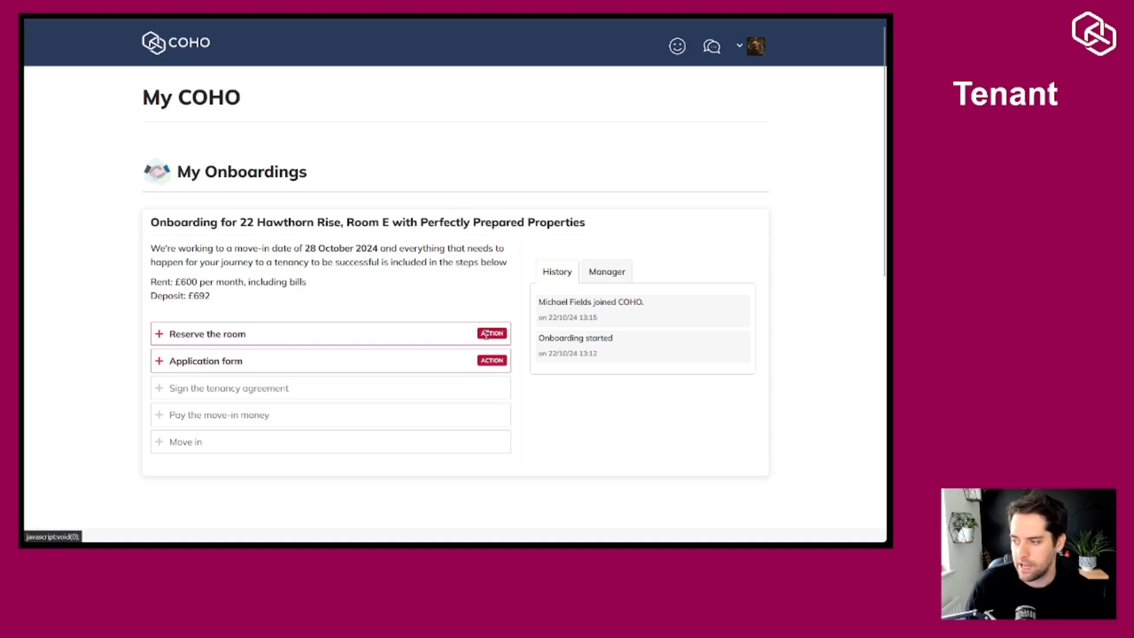
Review the £138.46 holding deposit payment instructions under Reserve the room and confirm payment
{"action": "left_click", "coordinate": [265, 338]}
{"action": "scroll", "coordinate": [208, 257], "scroll_direction": "down", "scroll_amount": 2}
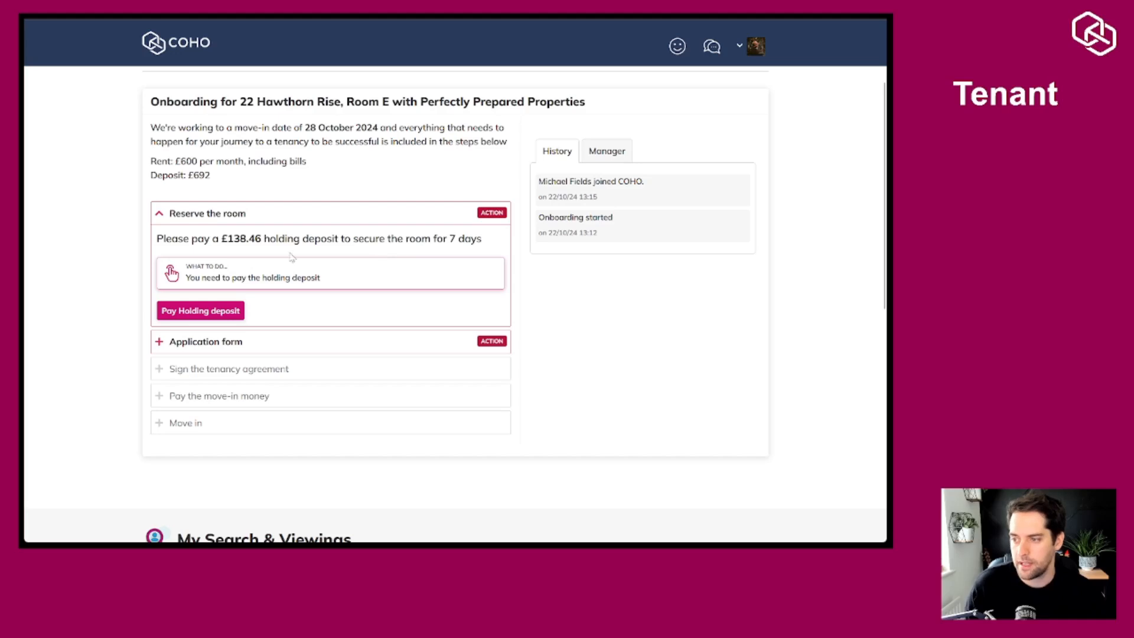
{"action": "left_click", "coordinate": [229, 312]}
{"action": "scroll", "coordinate": [223, 296], "scroll_direction": "down", "scroll_amount": 1}
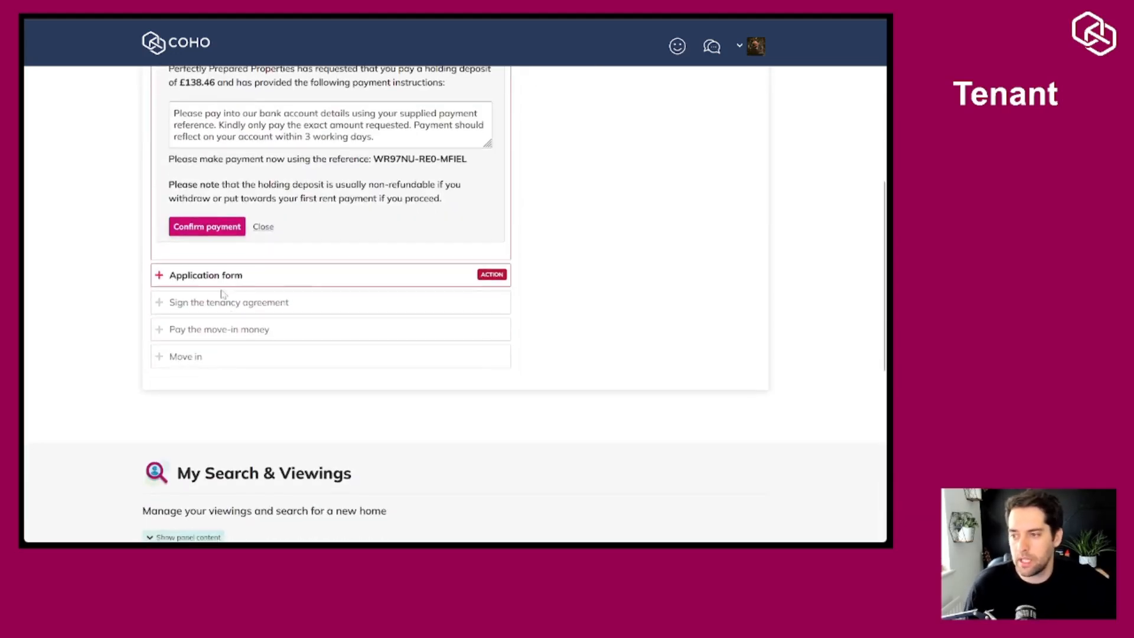
{"action": "scroll", "coordinate": [195, 248], "scroll_direction": "up", "scroll_amount": 2}
{"action": "left_click_drag", "start_coordinate": [167, 187], "coordinate": [474, 211]}
{"action": "left_click_drag", "start_coordinate": [375, 278], "coordinate": [476, 282]}
{"action": "left_click", "coordinate": [476, 282]}
{"action": "left_click_drag", "start_coordinate": [394, 258], "coordinate": [173, 232]}
{"action": "left_click", "coordinate": [194, 255]}
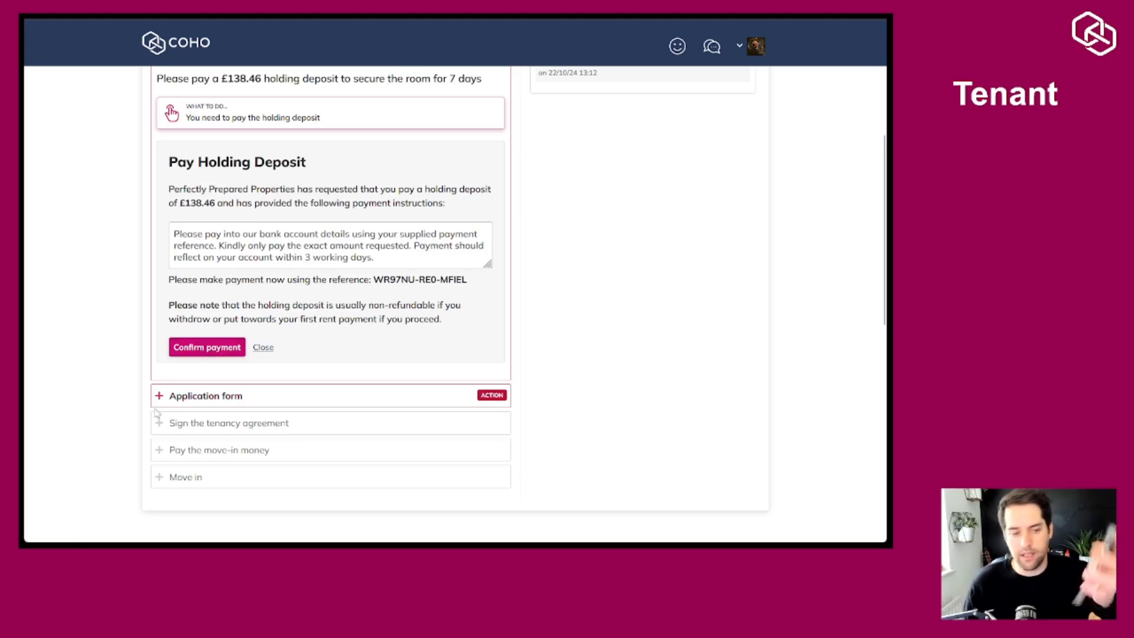
{"action": "left_click", "coordinate": [193, 350]}
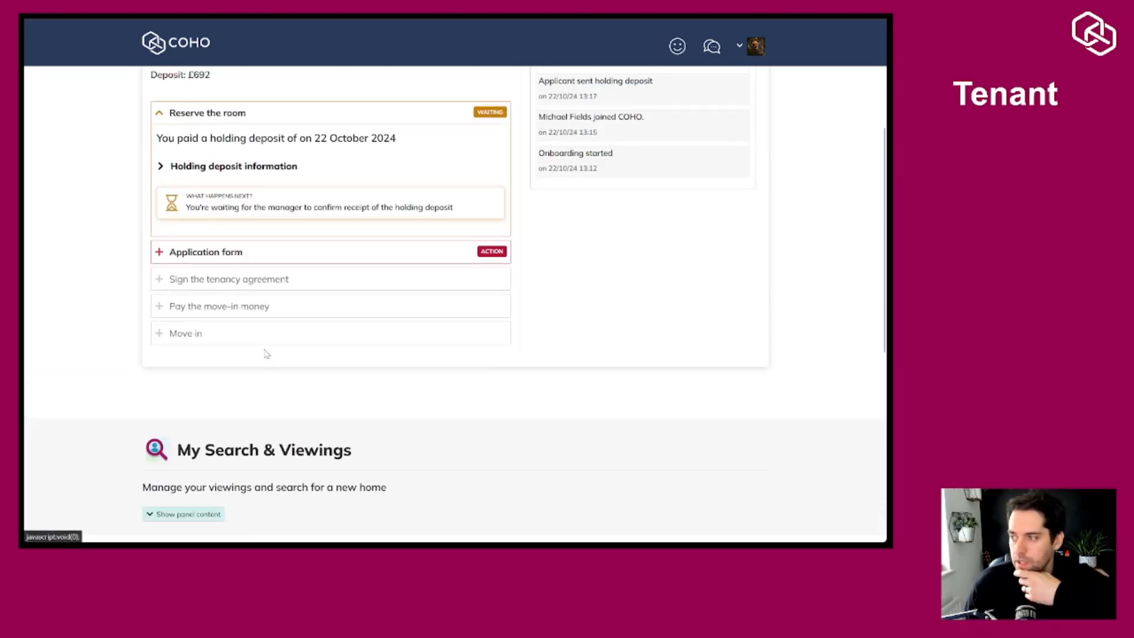
{"action": "scroll", "coordinate": [266, 351], "scroll_direction": "up", "scroll_amount": 1}
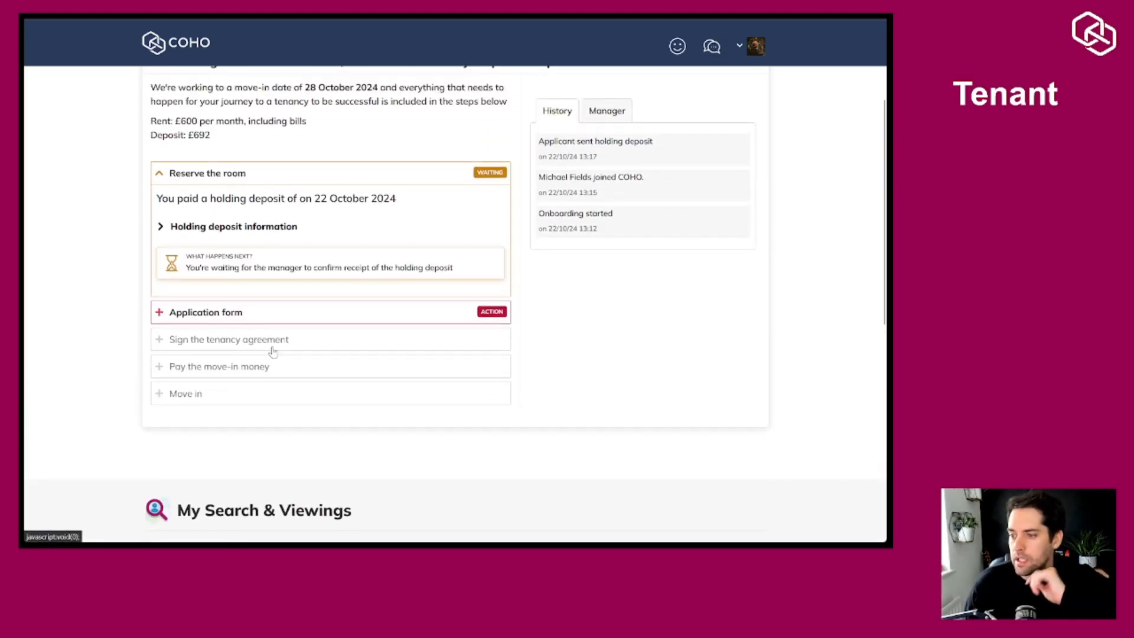
Open the requested-information form and enter the applicant's forename and surname
{"action": "left_click", "coordinate": [245, 320]}
{"action": "scroll", "coordinate": [261, 345], "scroll_direction": "down", "scroll_amount": 1}
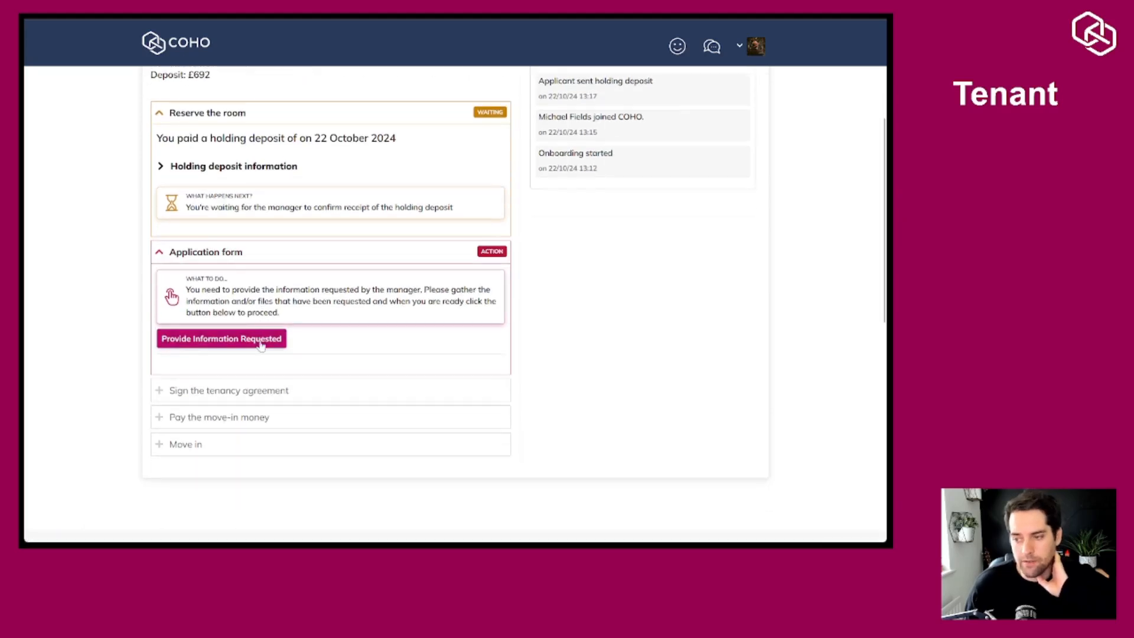
{"action": "left_click", "coordinate": [260, 339]}
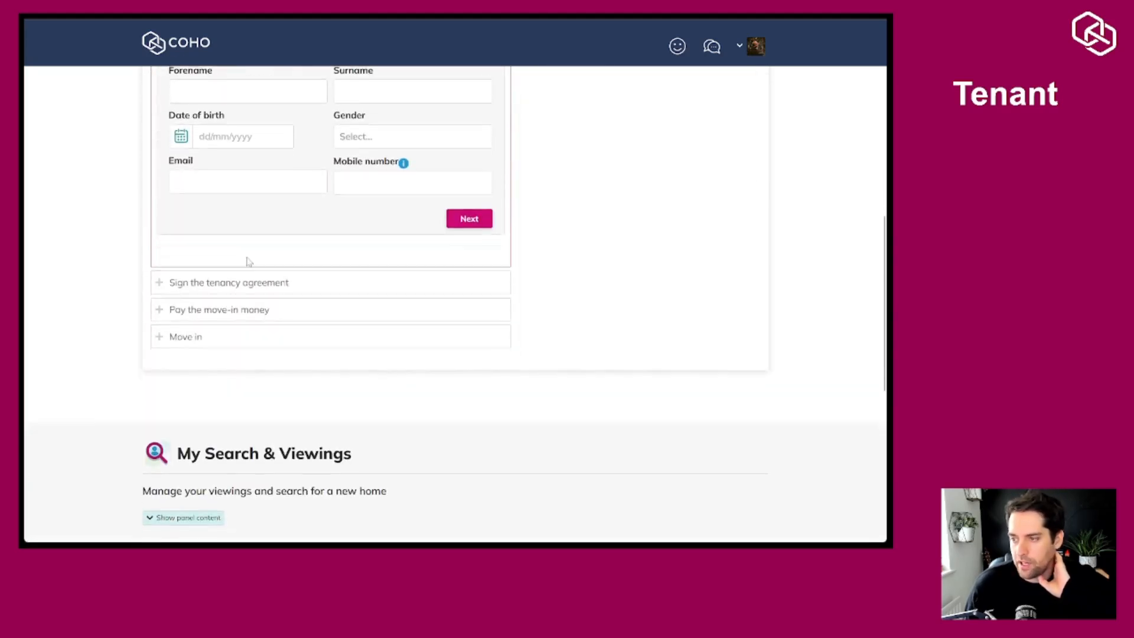
{"action": "left_click", "coordinate": [203, 151]}
{"action": "key", "text": "Tab"}
{"action": "key", "text": "Tab"}
Fill in the applicant's date of birth, gender Male, e-mail address and mobile number
{"action": "left_click", "coordinate": [322, 250]}
{"action": "key", "text": "Tab"}
{"action": "left_click", "coordinate": [350, 234]}
{"action": "left_click", "coordinate": [278, 241]}
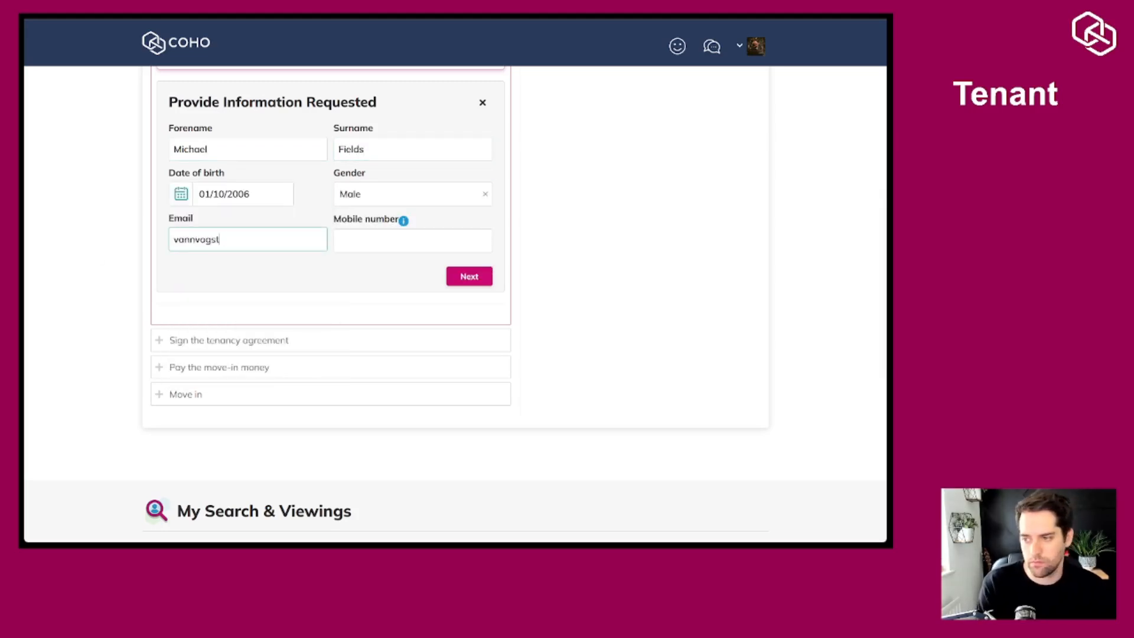
{"action": "key", "text": "Tab"}
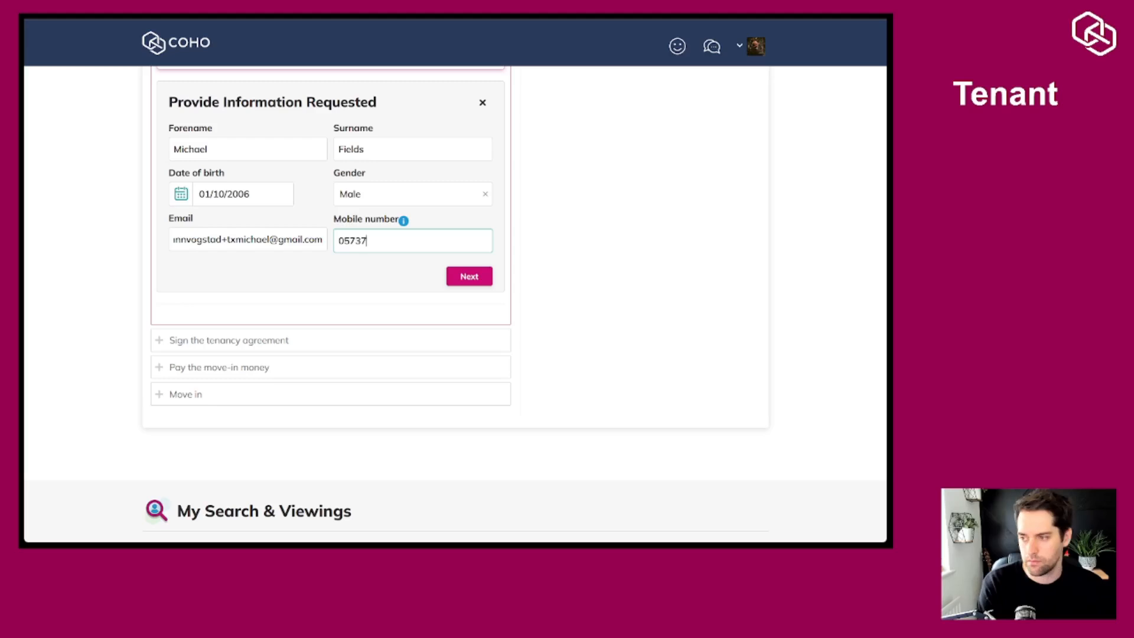
Choose the applicant's current address from the lookup and continue past the ID step
{"action": "left_click", "coordinate": [468, 278]}
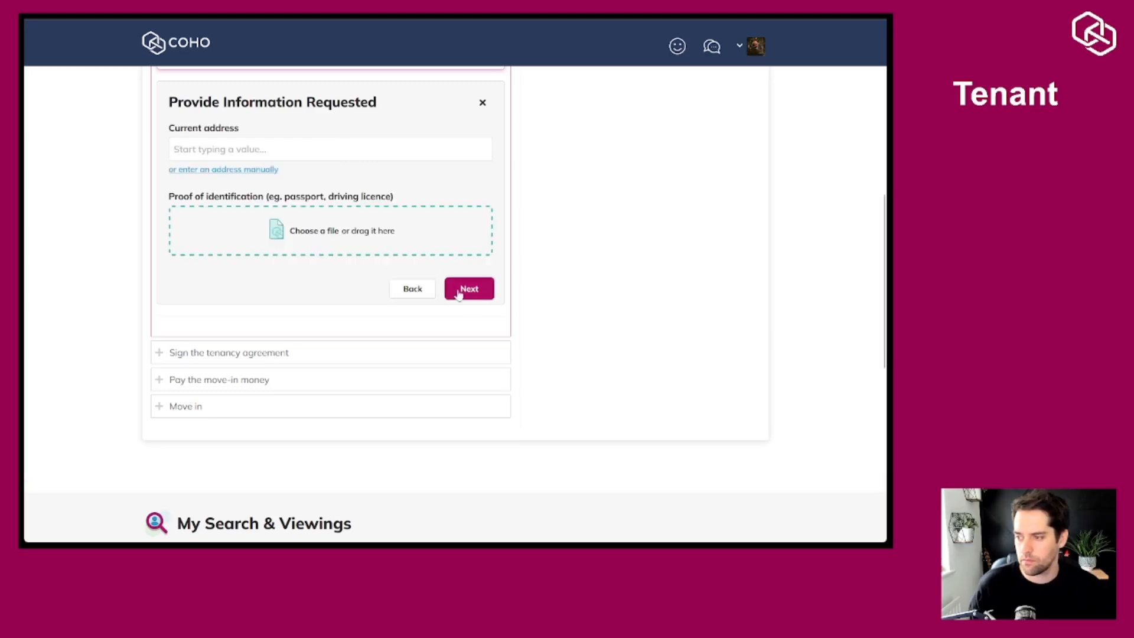
{"action": "left_click", "coordinate": [242, 148]}
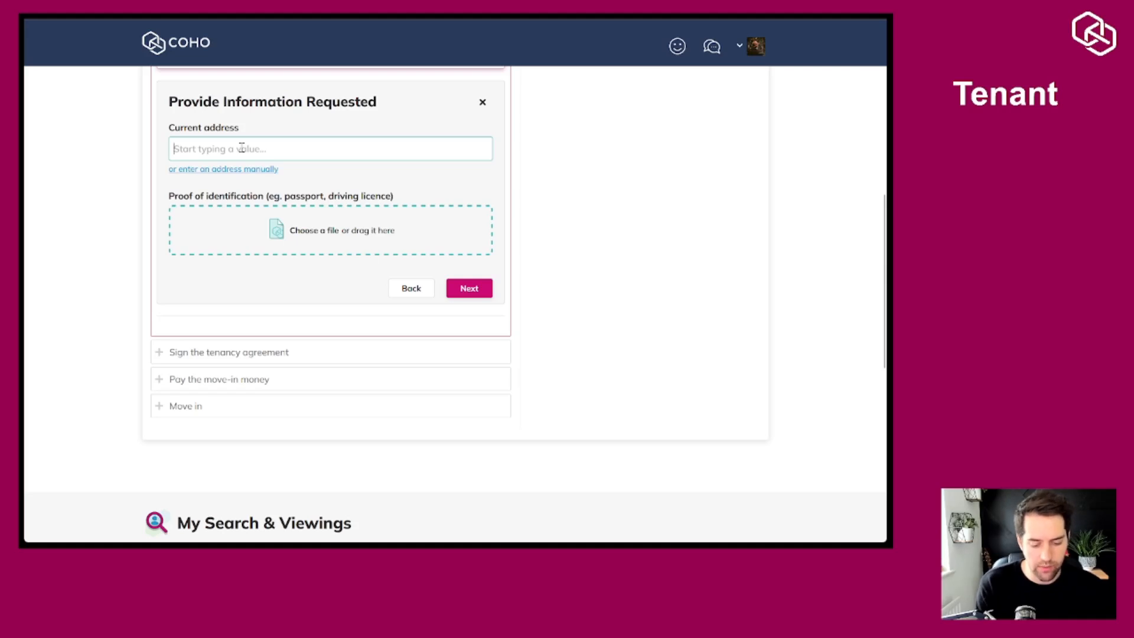
{"action": "type", "text": "202"}
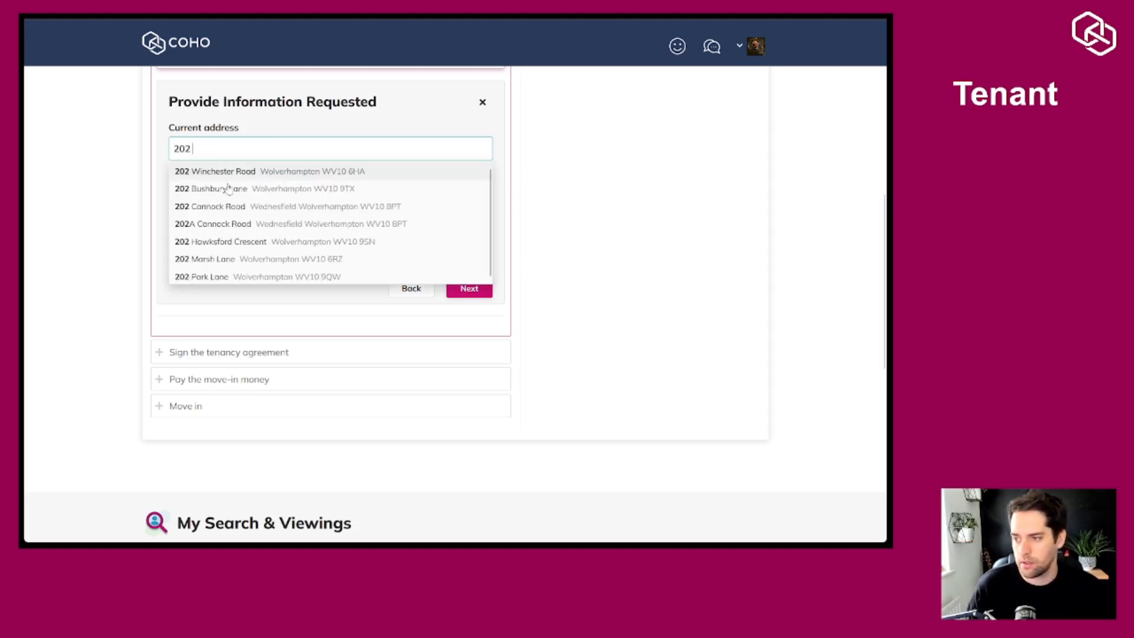
{"action": "left_click", "coordinate": [236, 176]}
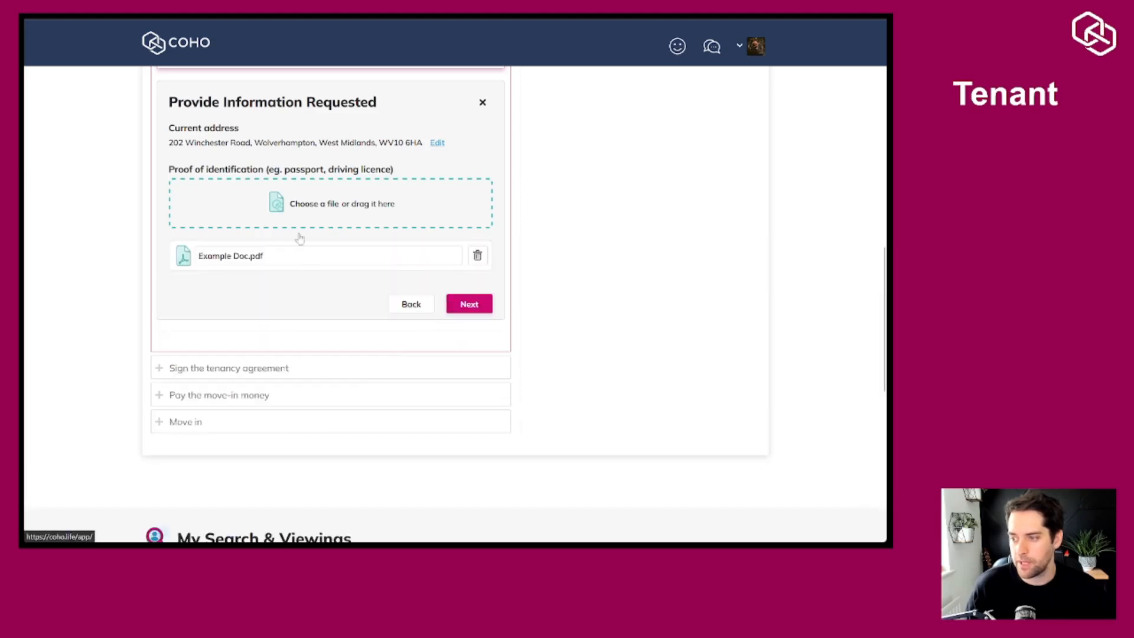
{"action": "scroll", "coordinate": [254, 329], "scroll_direction": "down", "scroll_amount": 2}
{"action": "left_click", "coordinate": [460, 243]}
Answer No to bankruptcy, county court judgements and criminal record questions
{"action": "scroll", "coordinate": [331, 263], "scroll_direction": "up", "scroll_amount": 2}
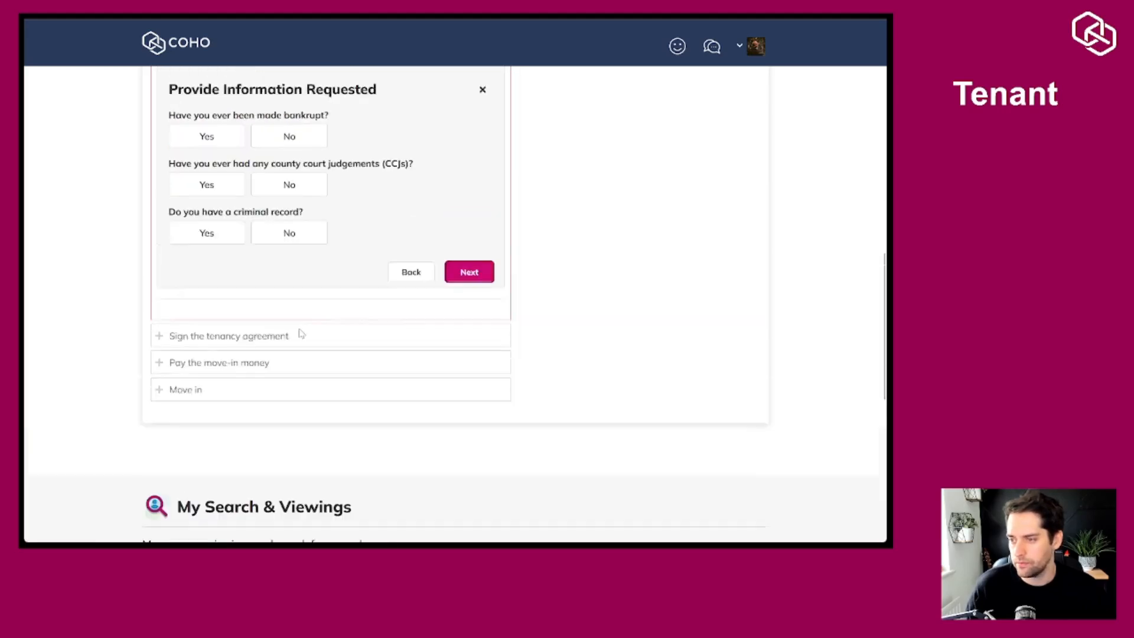
{"action": "left_click", "coordinate": [275, 214]}
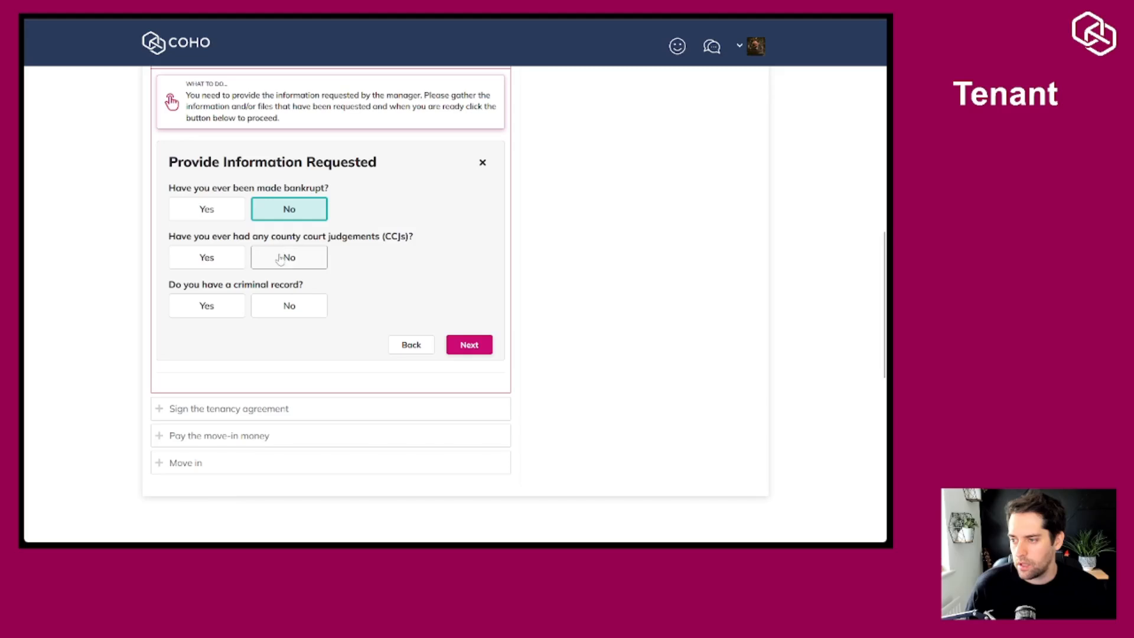
{"action": "left_click", "coordinate": [287, 258]}
{"action": "left_click", "coordinate": [286, 305]}
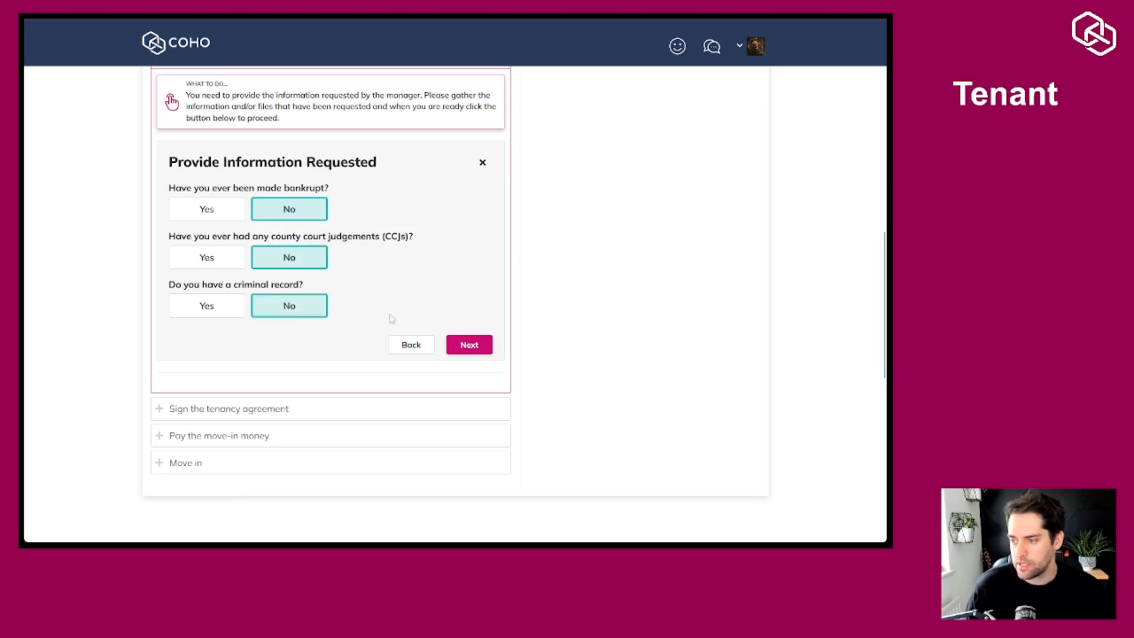
{"action": "left_click", "coordinate": [469, 344]}
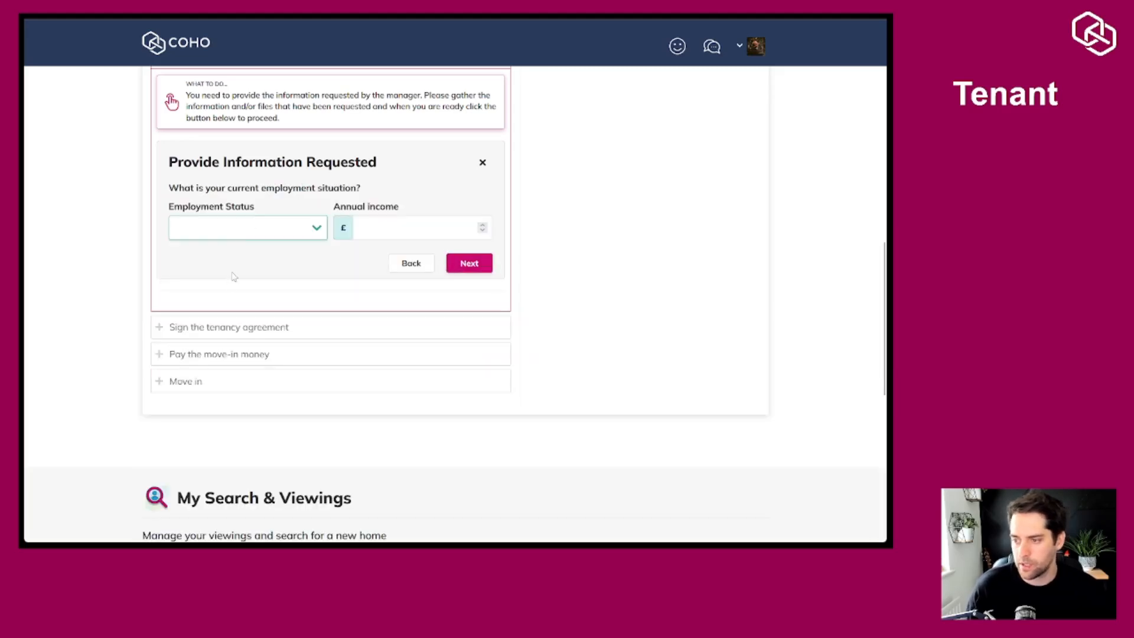
Set employment to Employed (Professional), £28000 income, Software Developer at Electric Co
{"action": "left_click", "coordinate": [236, 256]}
{"action": "left_click", "coordinate": [382, 233]}
{"action": "type", "text": "28000"}
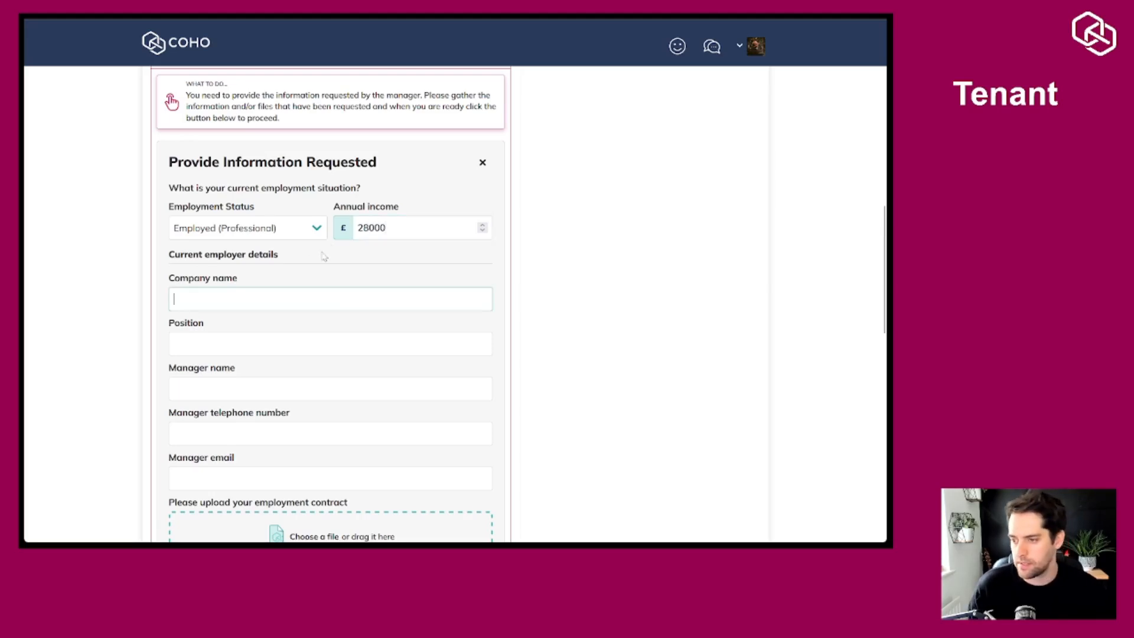
{"action": "scroll", "coordinate": [324, 256], "scroll_direction": "down", "scroll_amount": 2}
{"action": "type", "text": "Electric Co"}
{"action": "key", "text": "Tab"}
{"action": "type", "text": "Software Developer"}
Add the employer manager's name, phone and e-mail, upload the contract, and submit the employment step
{"action": "key", "text": "Tab"}
{"action": "type", "text": "James Electric"}
{"action": "key", "text": "Tab"}
{"action": "key", "text": "Tab"}
{"action": "left_click", "coordinate": [303, 413]}
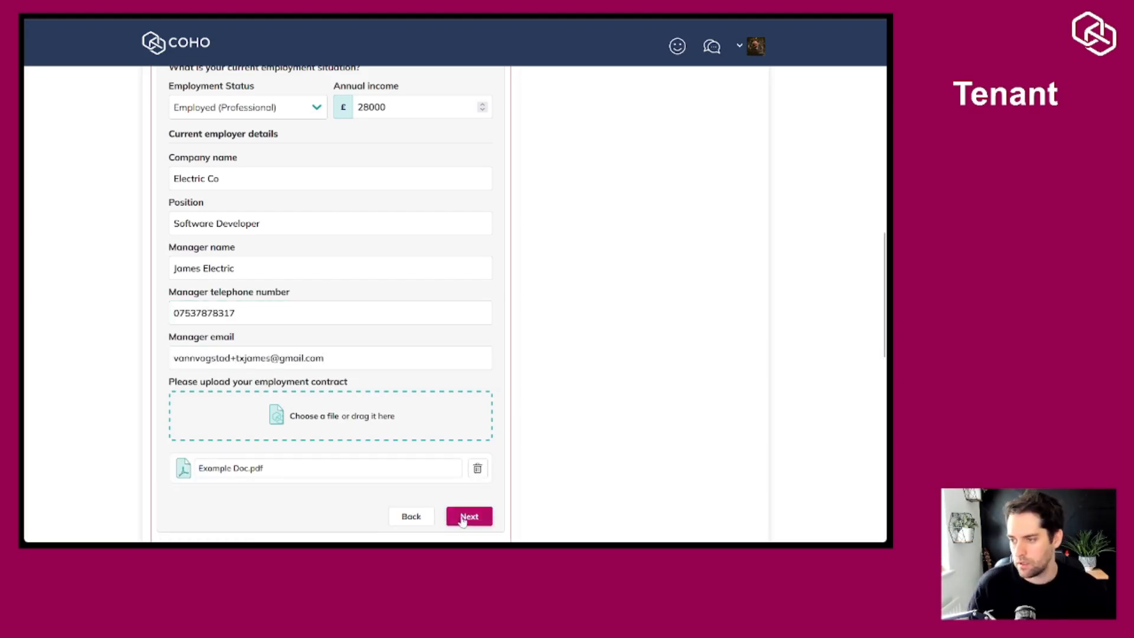
{"action": "left_click", "coordinate": [468, 516]}
{"action": "scroll", "coordinate": [312, 360], "scroll_direction": "up", "scroll_amount": 3}
{"action": "left_click", "coordinate": [247, 277]}
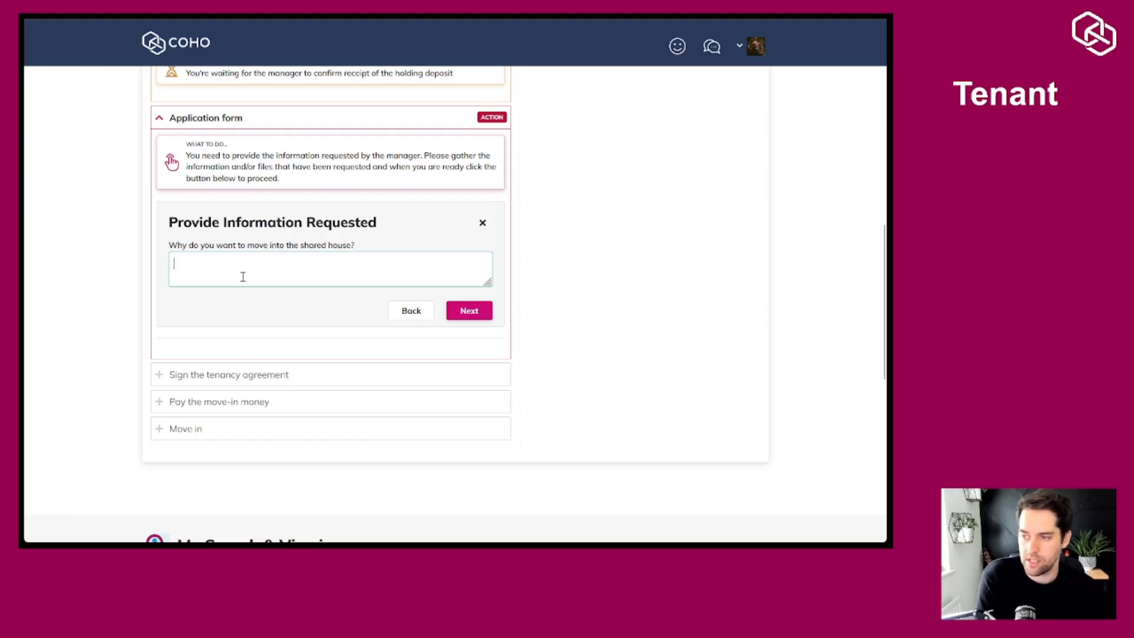
Give the reason for moving in: 'I think it would be fun, and I need slightly more affordable rent'
{"action": "left_click", "coordinate": [243, 277]}
{"action": "type", "text": "I"}
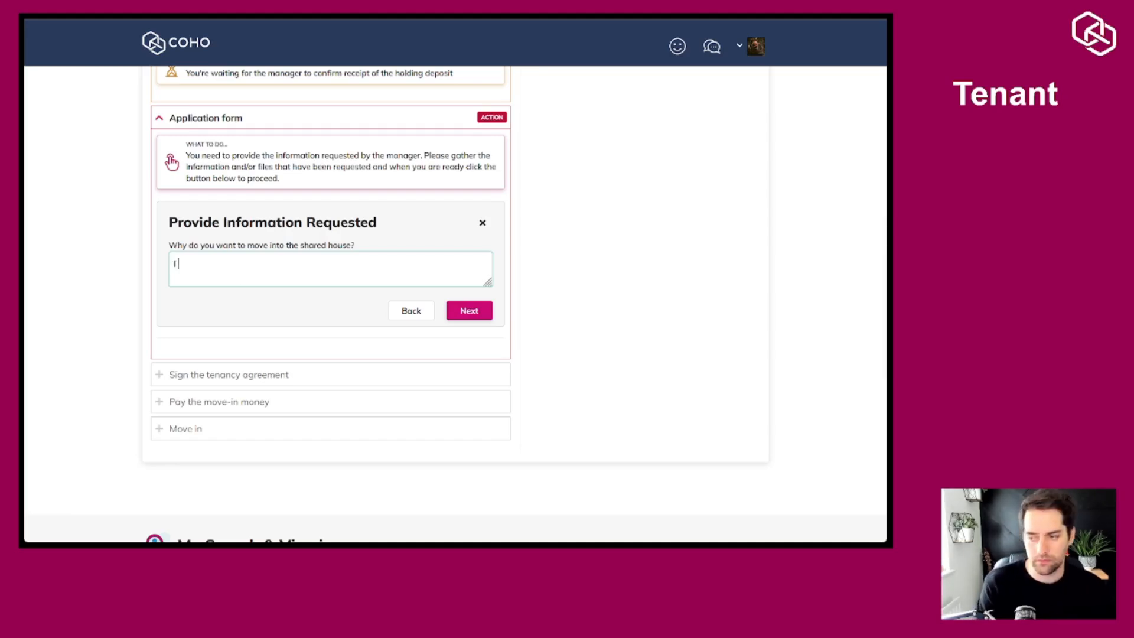
{"action": "type", "text": " think it would be fun, and I need slightly more affordable rent."}
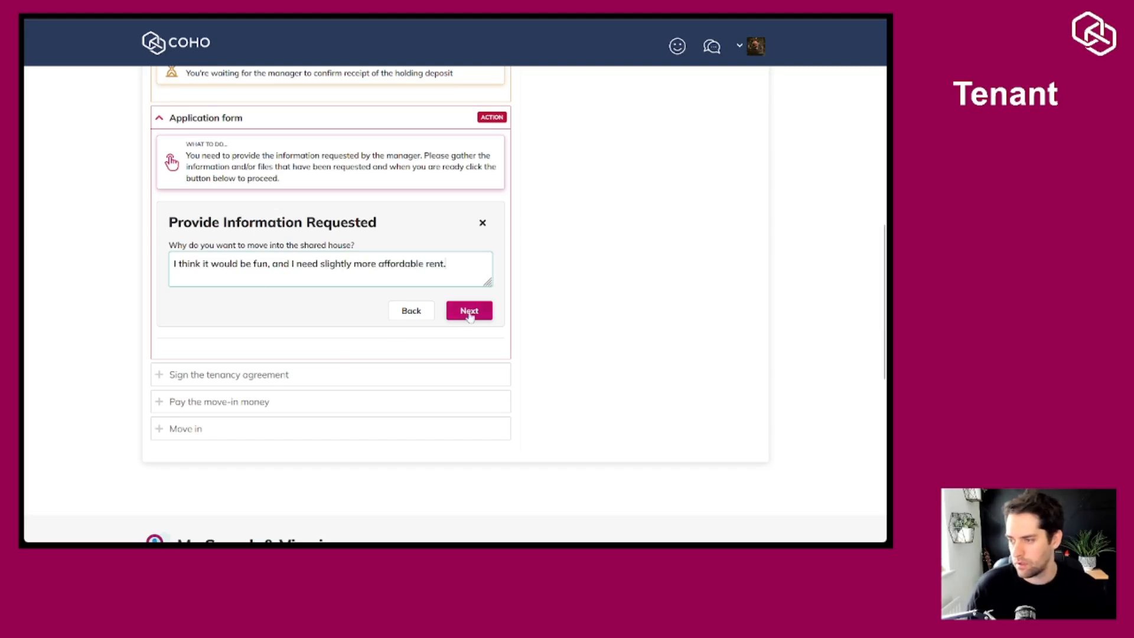
{"action": "left_click", "coordinate": [483, 309]}
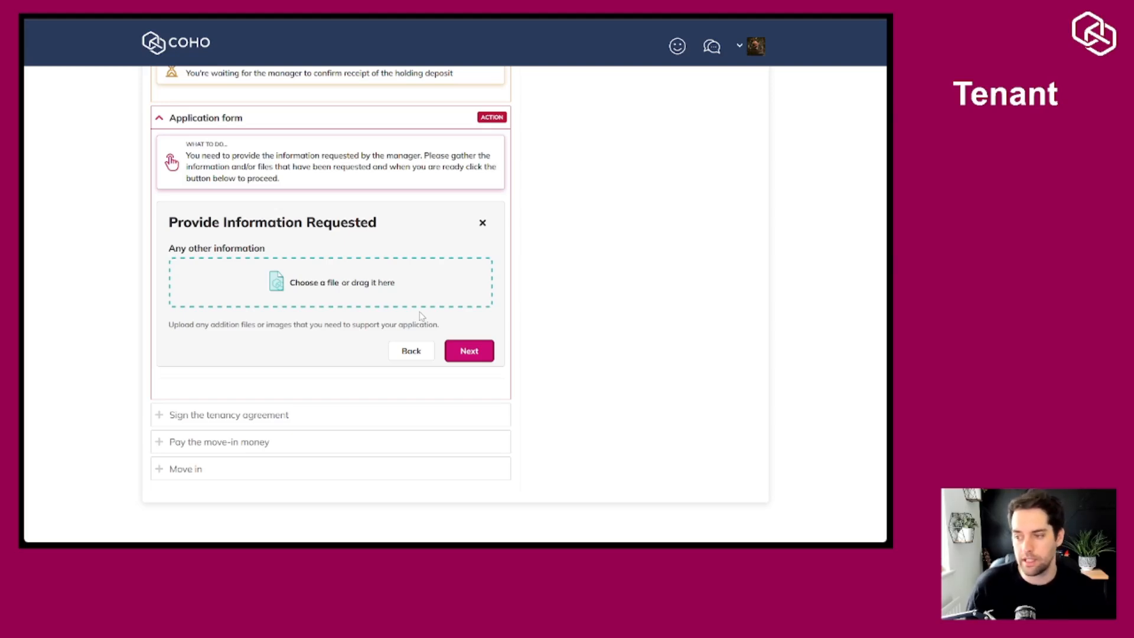
Skip extra files, tick the credit-check and truthful-information consents, and save the form
{"action": "left_click", "coordinate": [471, 353]}
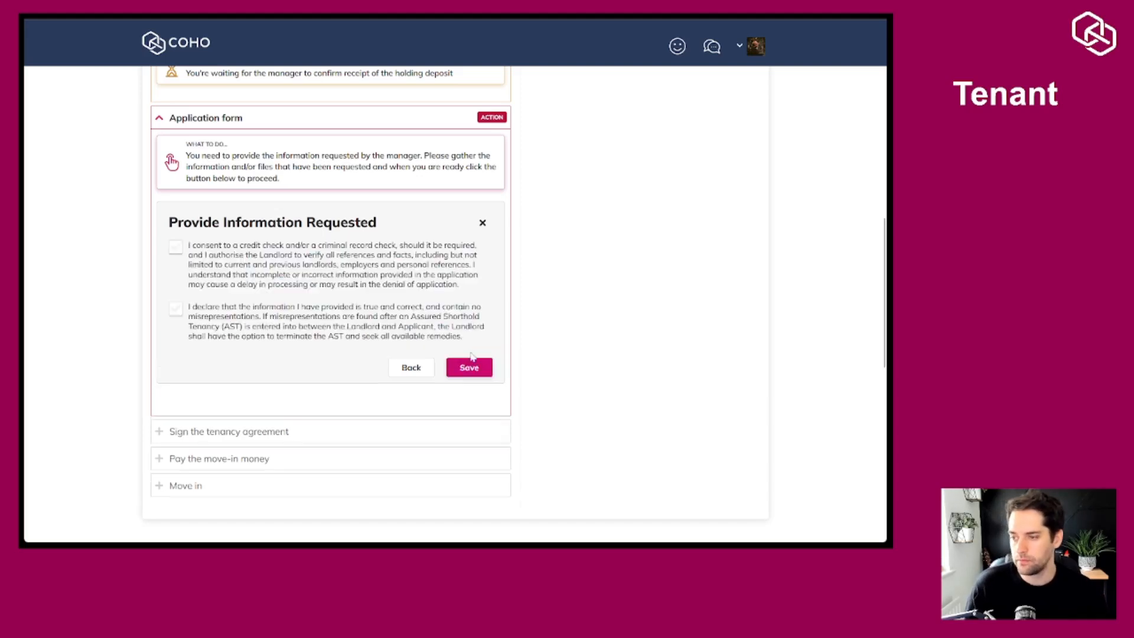
{"action": "left_click", "coordinate": [240, 255]}
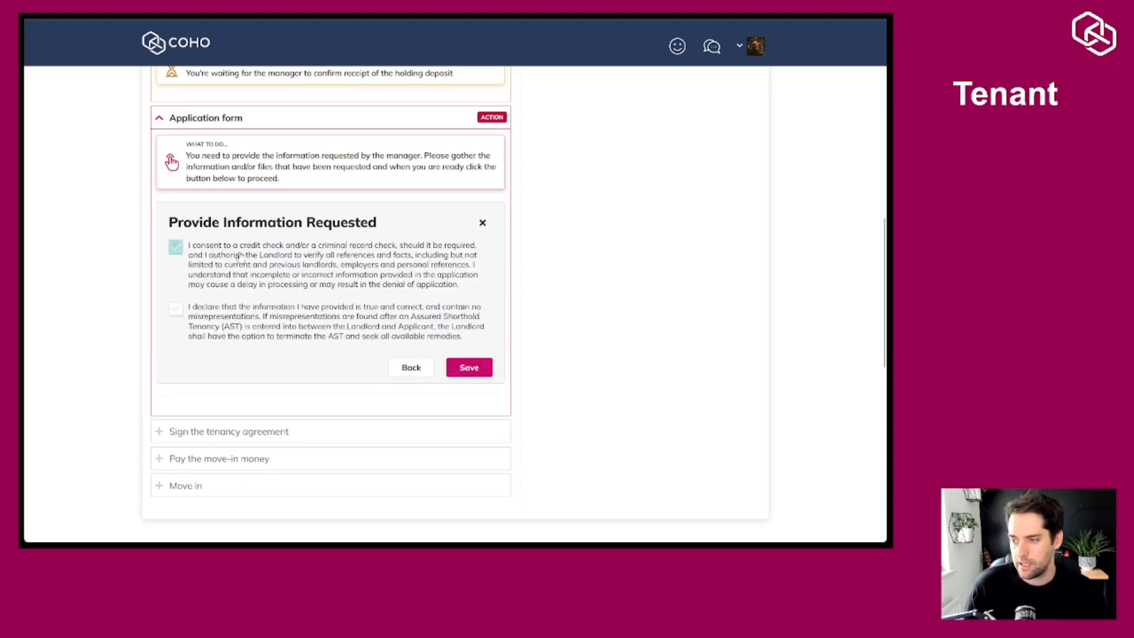
{"action": "left_click", "coordinate": [237, 332]}
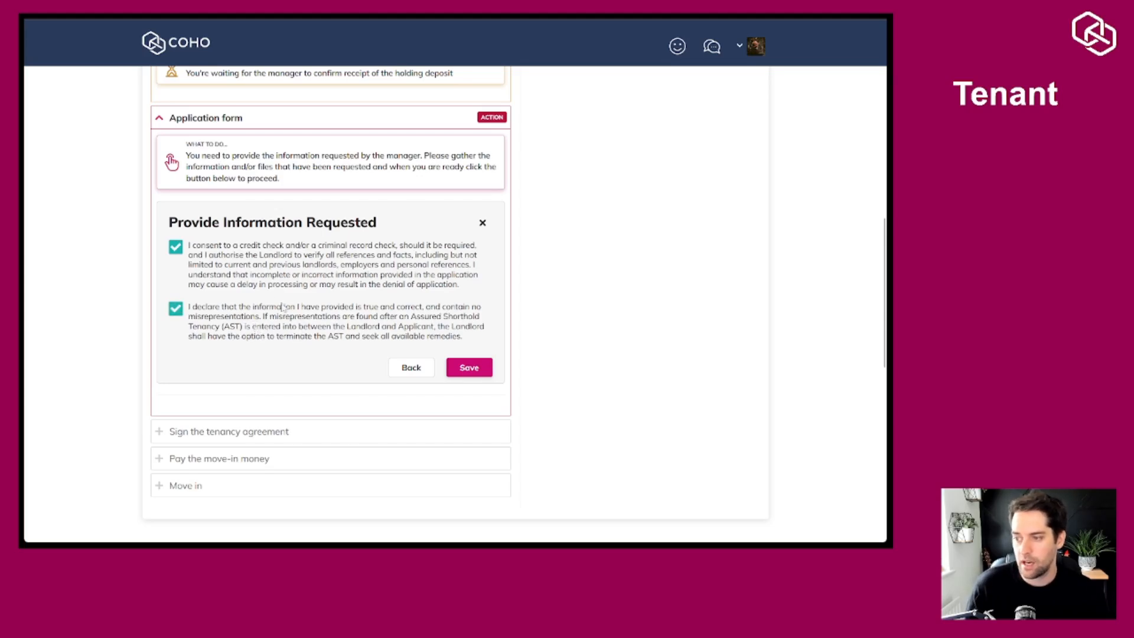
{"action": "left_click", "coordinate": [464, 368]}
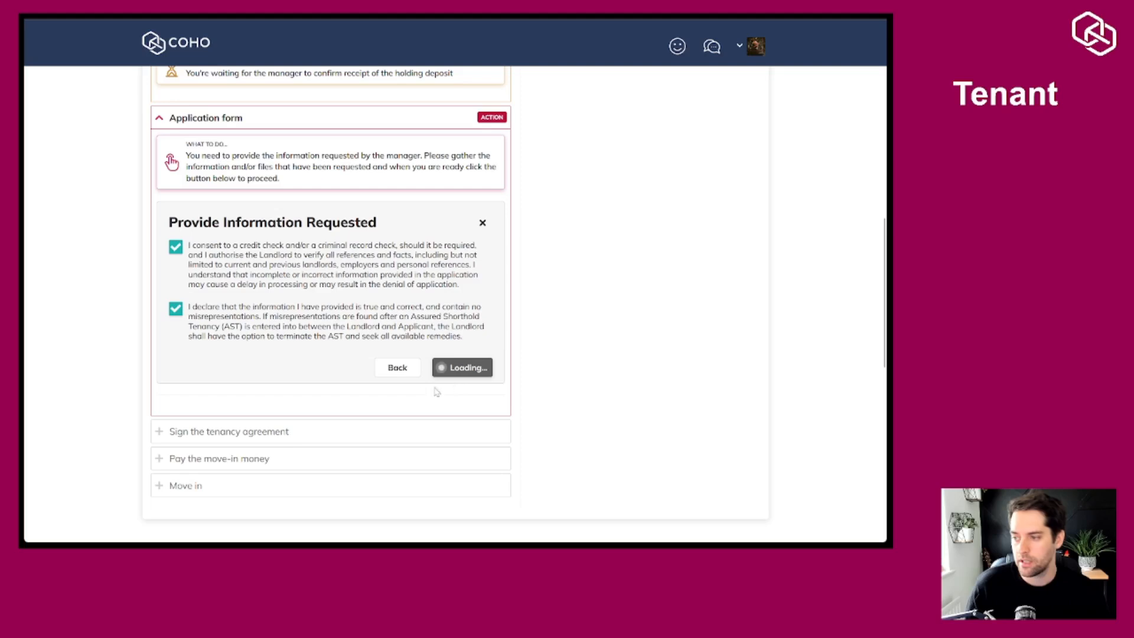
{"action": "scroll", "coordinate": [141, 326], "scroll_direction": "up", "scroll_amount": 3}
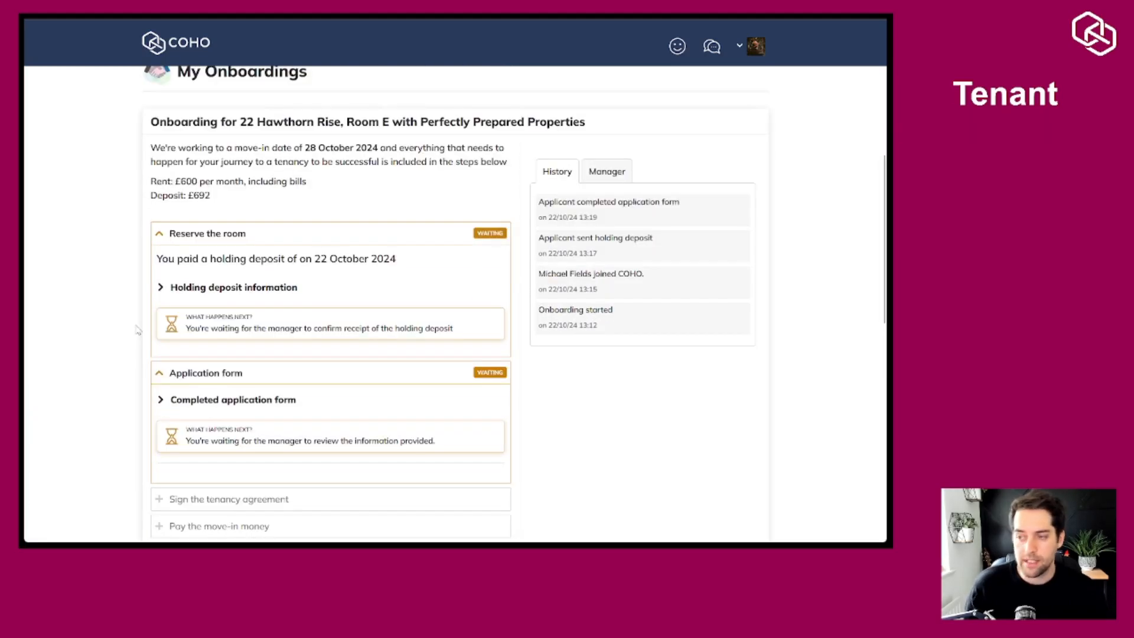
Message the manager: 'Hi. I've completed this information. What do I do now?'
{"action": "left_click", "coordinate": [605, 176]}
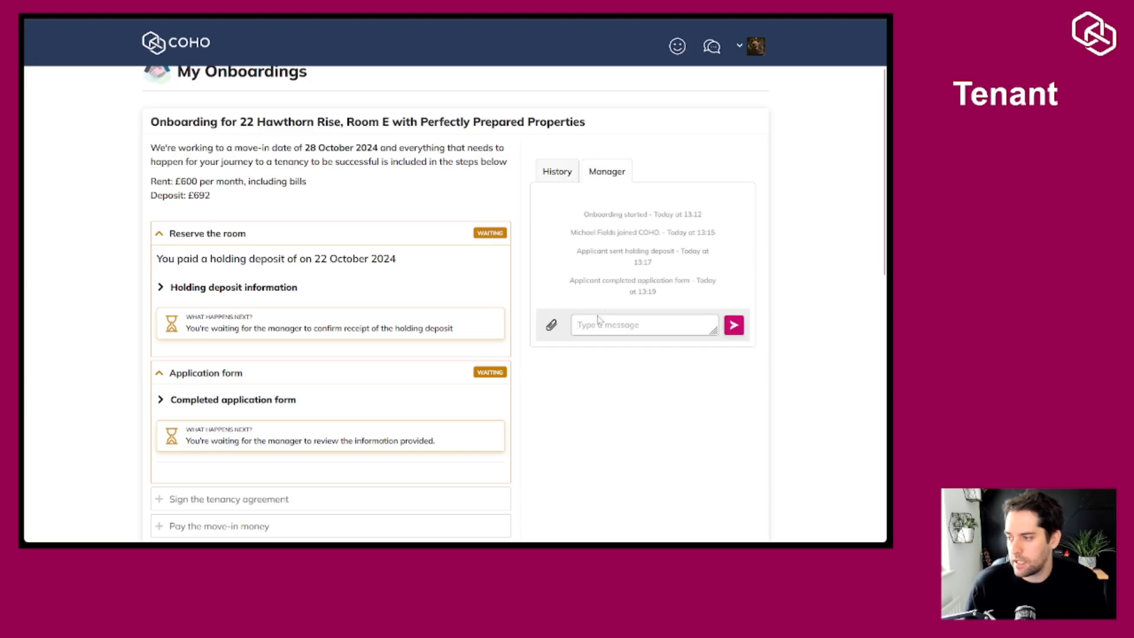
{"action": "left_click", "coordinate": [605, 327]}
{"action": "type", "text": "Hi. I've completed this information. What do I do now?"}
{"action": "key", "text": "Return"}
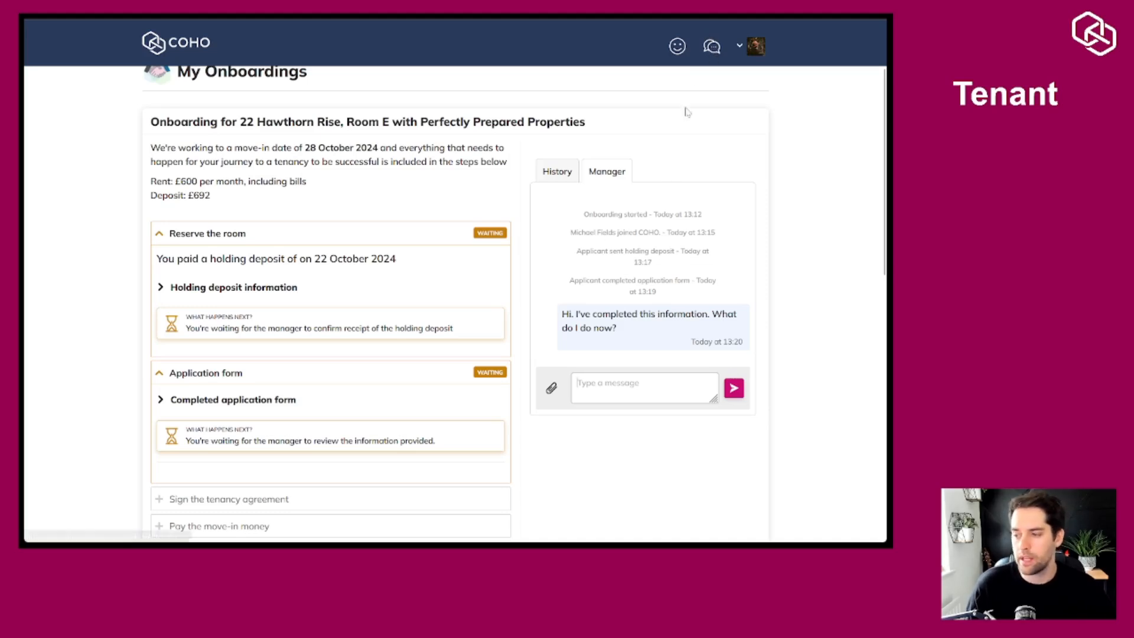
{"action": "scroll", "coordinate": [464, 397], "scroll_direction": "down", "scroll_amount": 1}
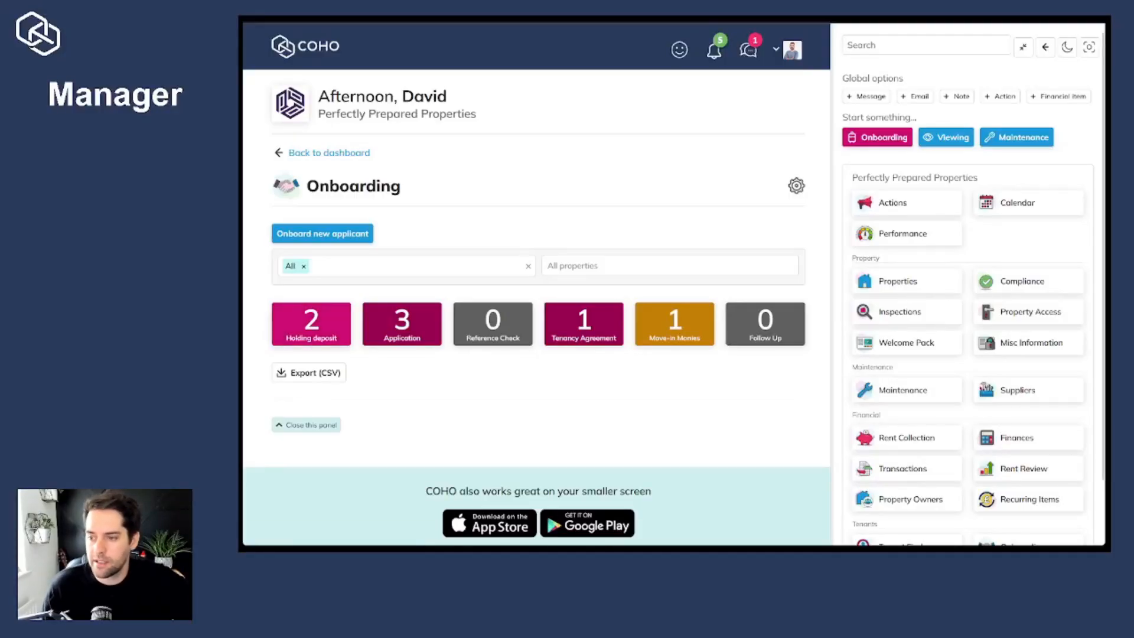
From the Holding deposit list, open the Room E applicant and expand their £138.46 deposit step
{"action": "left_click", "coordinate": [311, 324]}
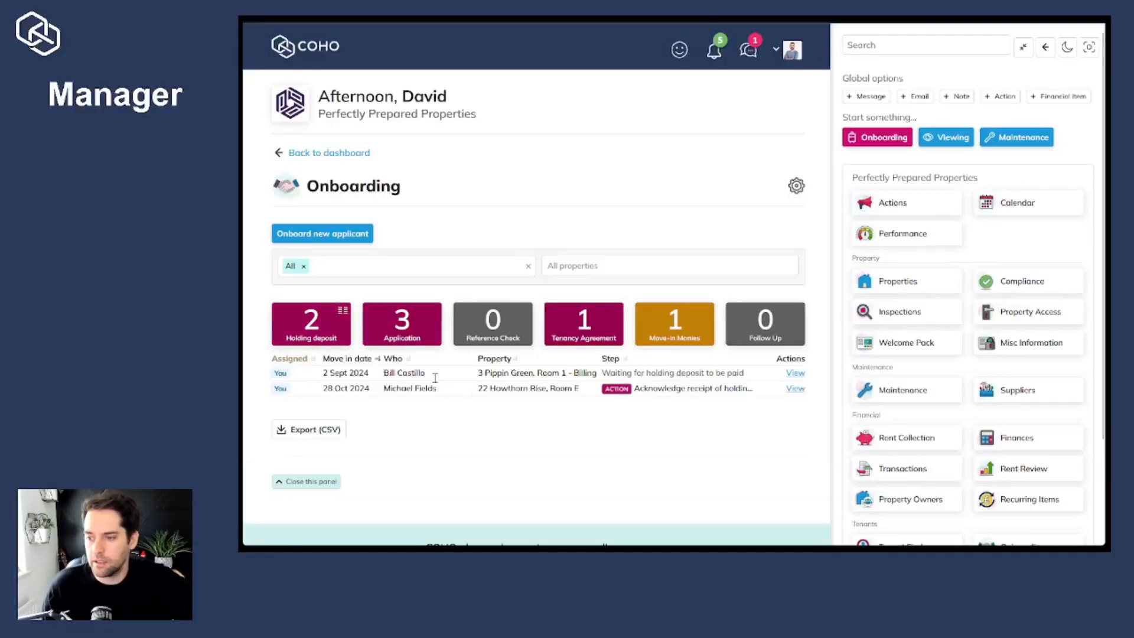
{"action": "left_click", "coordinate": [795, 389]}
{"action": "scroll", "coordinate": [465, 387], "scroll_direction": "down", "scroll_amount": 3}
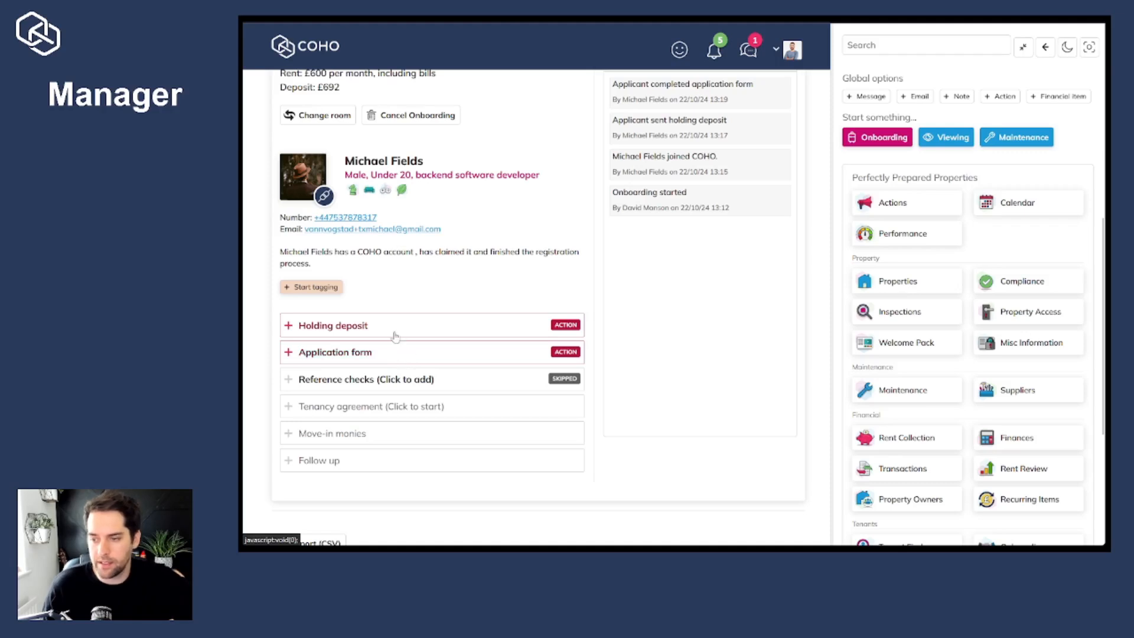
{"action": "left_click", "coordinate": [394, 336]}
{"action": "scroll", "coordinate": [354, 283], "scroll_direction": "down", "scroll_amount": 3}
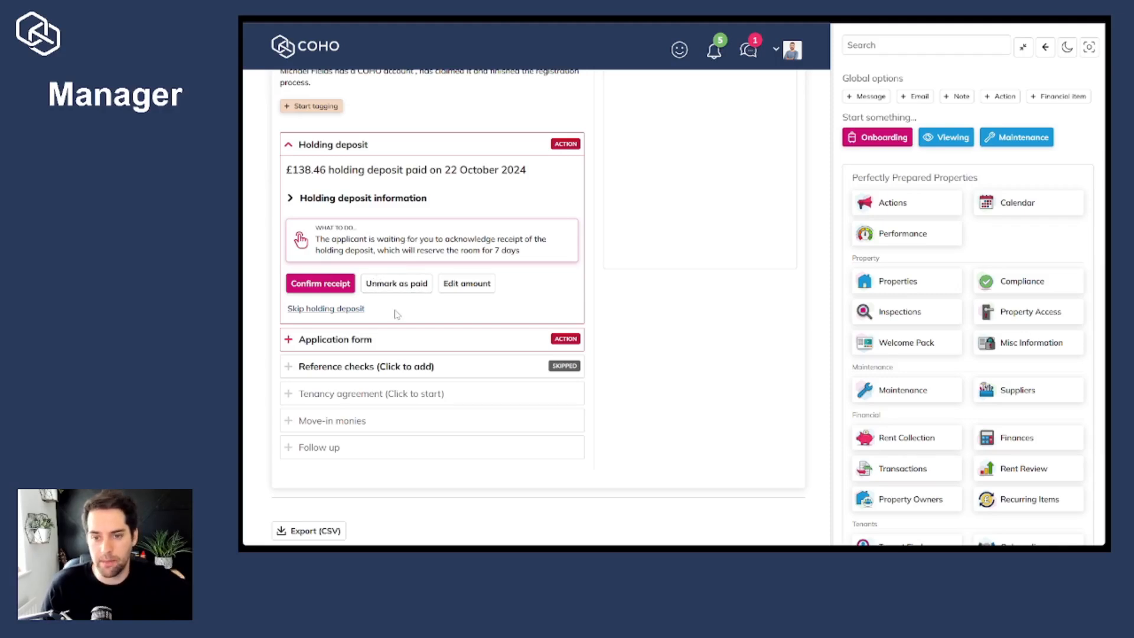
Confirm receipt of the £138.46 deposit with a payment record created and the room unavailable
{"action": "left_click", "coordinate": [338, 287]}
{"action": "scroll", "coordinate": [343, 283], "scroll_direction": "up", "scroll_amount": 1}
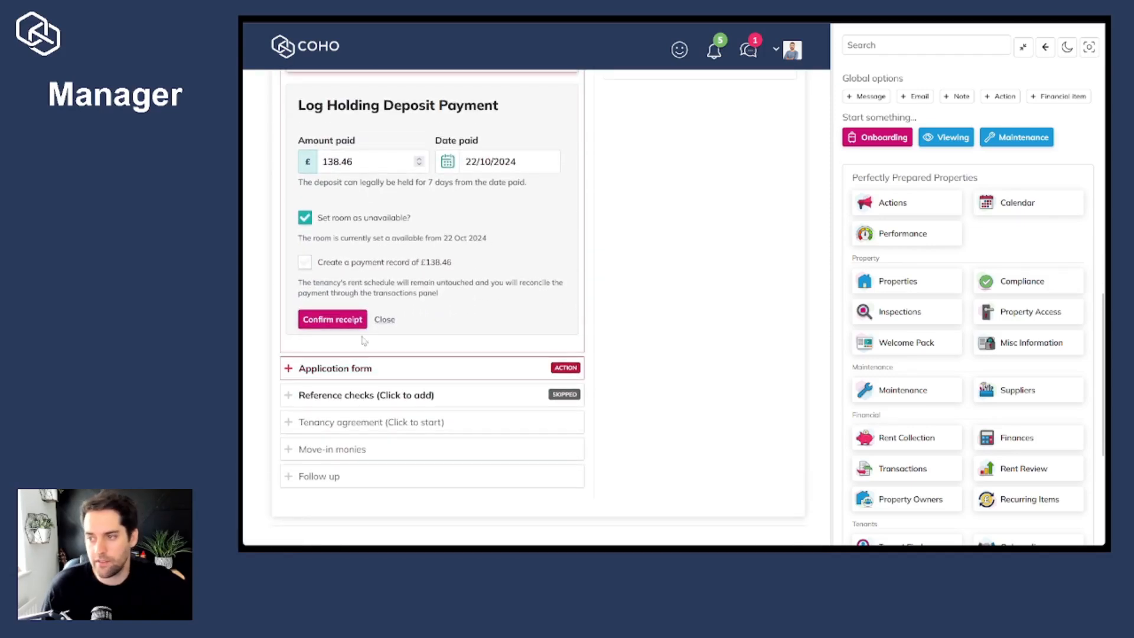
{"action": "left_click", "coordinate": [351, 269]}
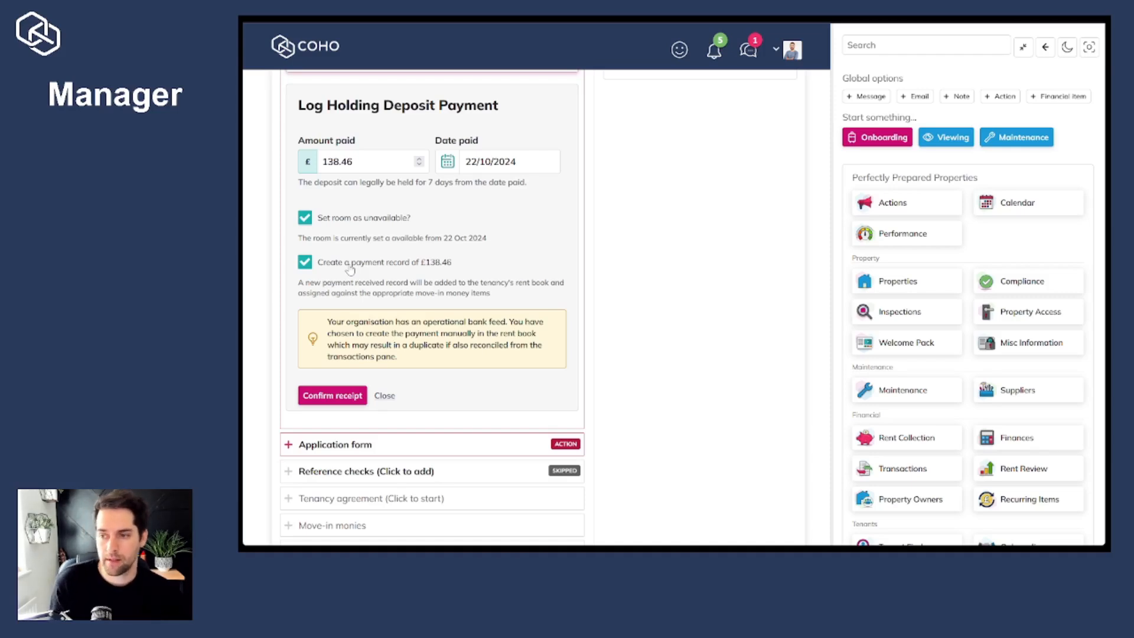
{"action": "left_click_drag", "start_coordinate": [463, 266], "coordinate": [293, 276]}
{"action": "left_click", "coordinate": [339, 291]}
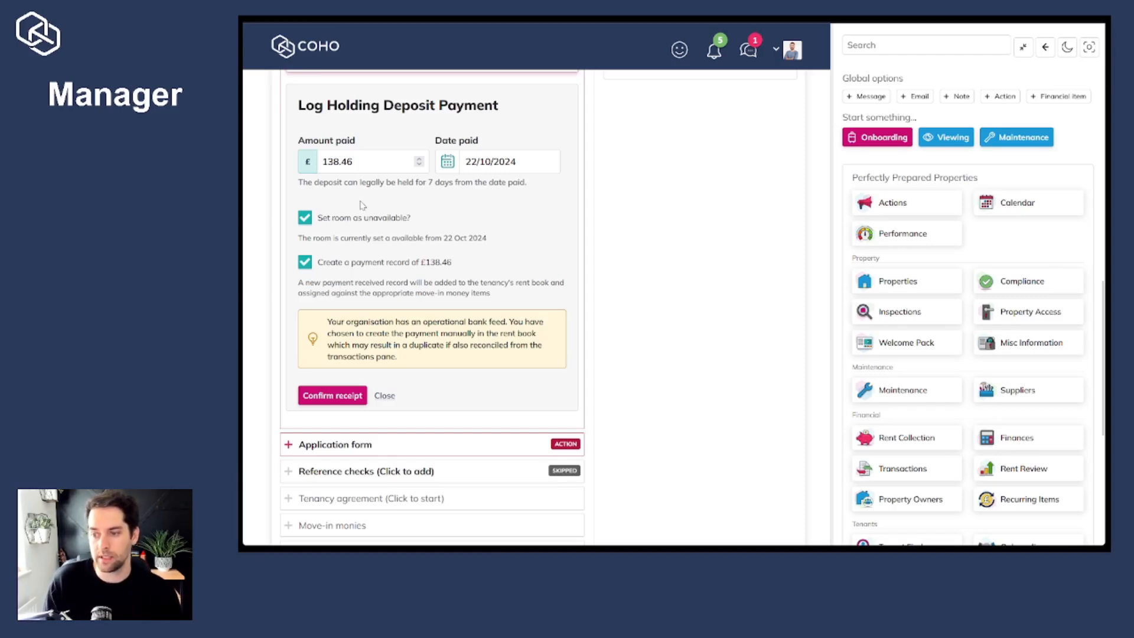
{"action": "left_click", "coordinate": [343, 263]}
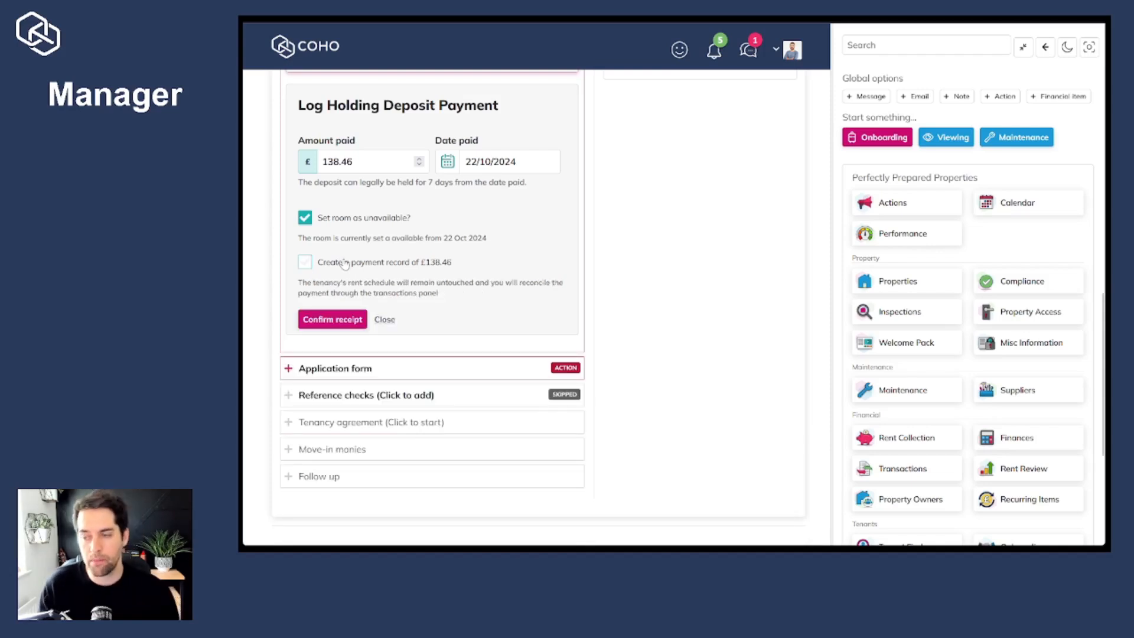
{"action": "left_click", "coordinate": [344, 264]}
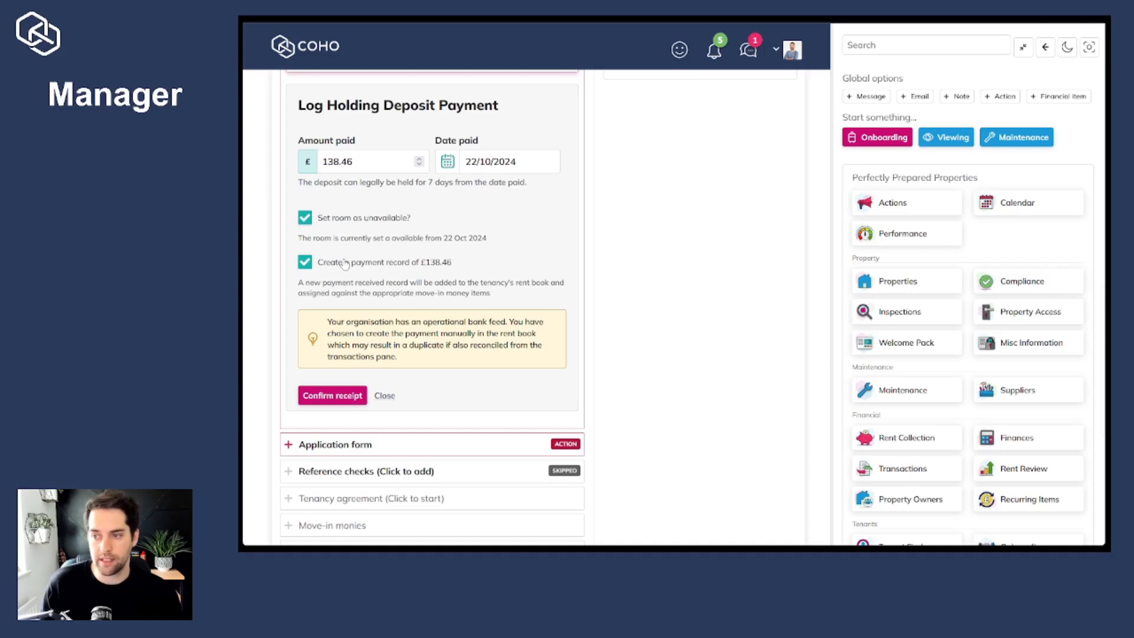
{"action": "left_click", "coordinate": [341, 397]}
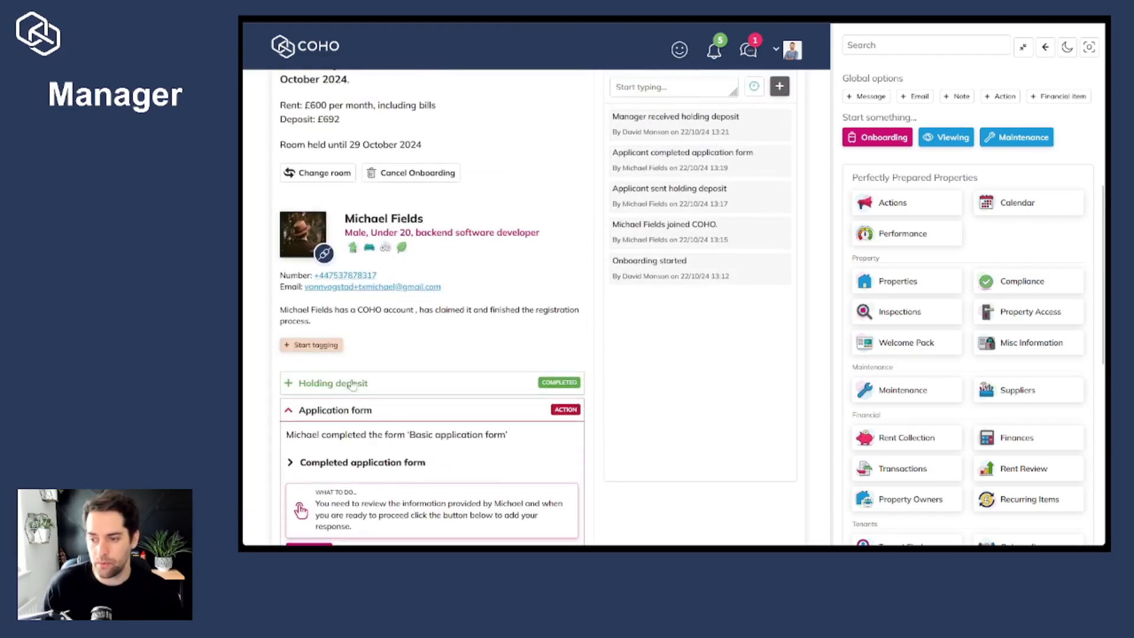
{"action": "scroll", "coordinate": [436, 417], "scroll_direction": "down", "scroll_amount": 1}
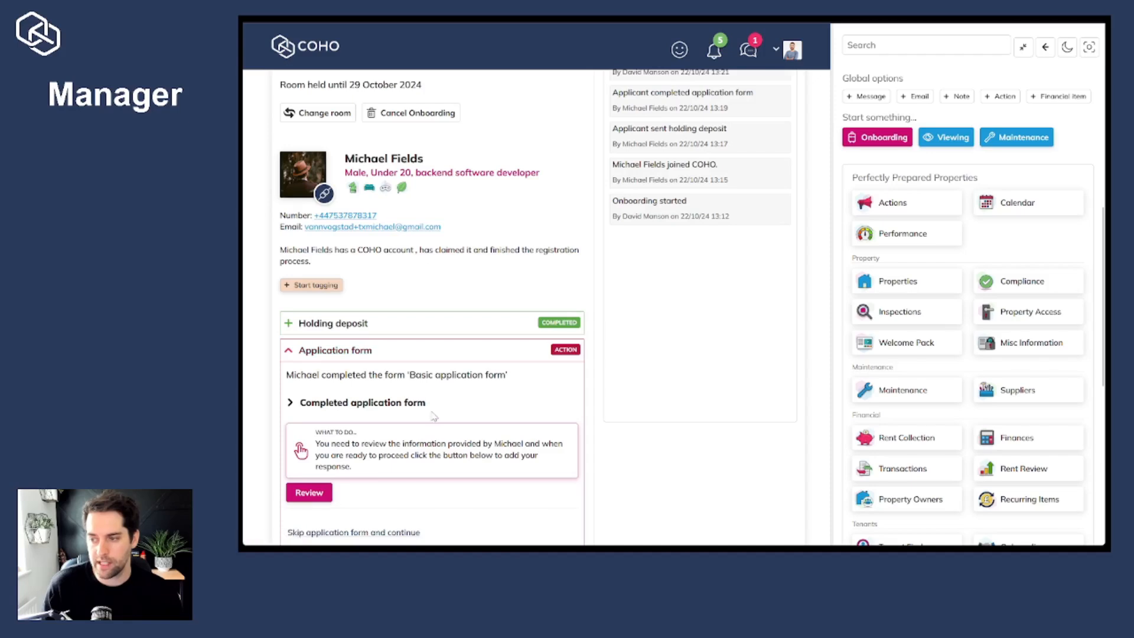
{"action": "scroll", "coordinate": [378, 354], "scroll_direction": "up", "scroll_amount": 2}
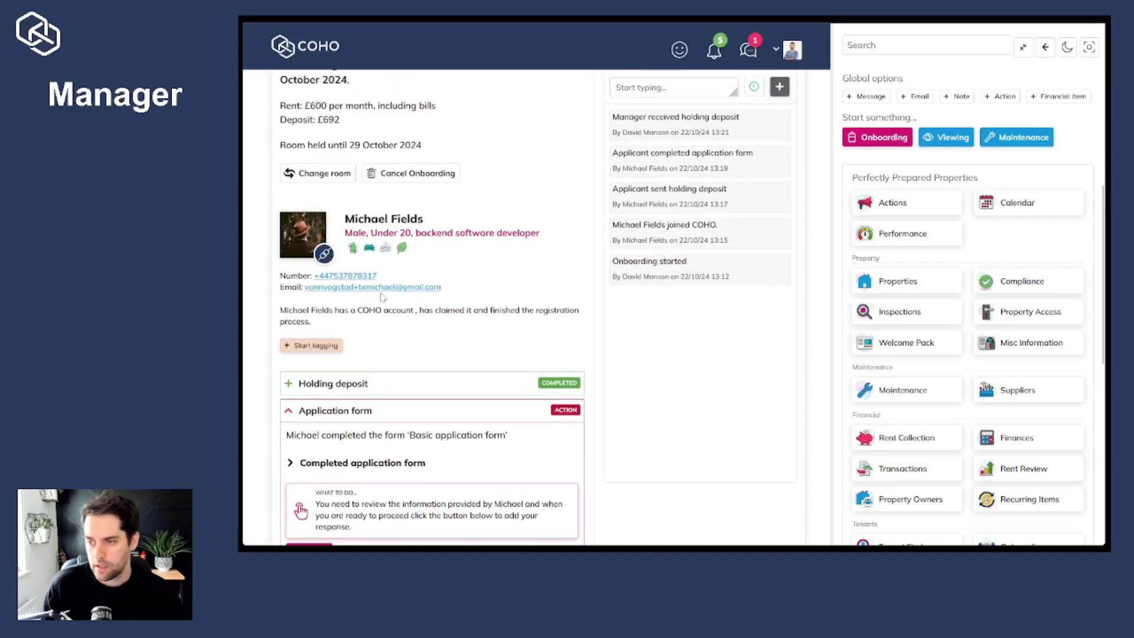
{"action": "scroll", "coordinate": [368, 332], "scroll_direction": "up", "scroll_amount": 1}
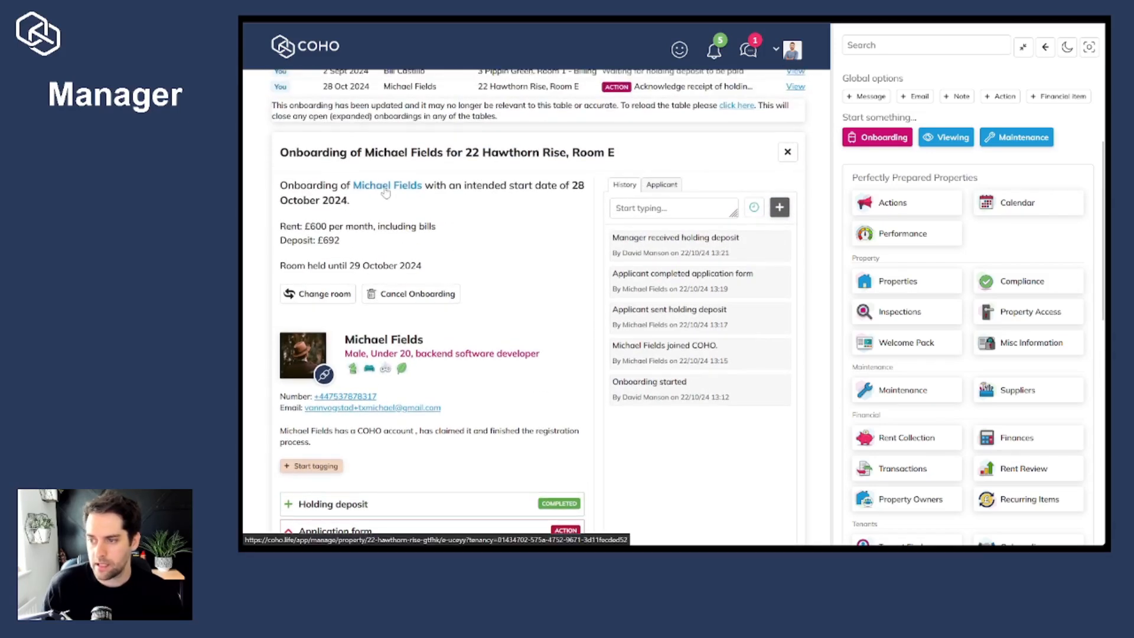
{"action": "left_click", "coordinate": [385, 188]}
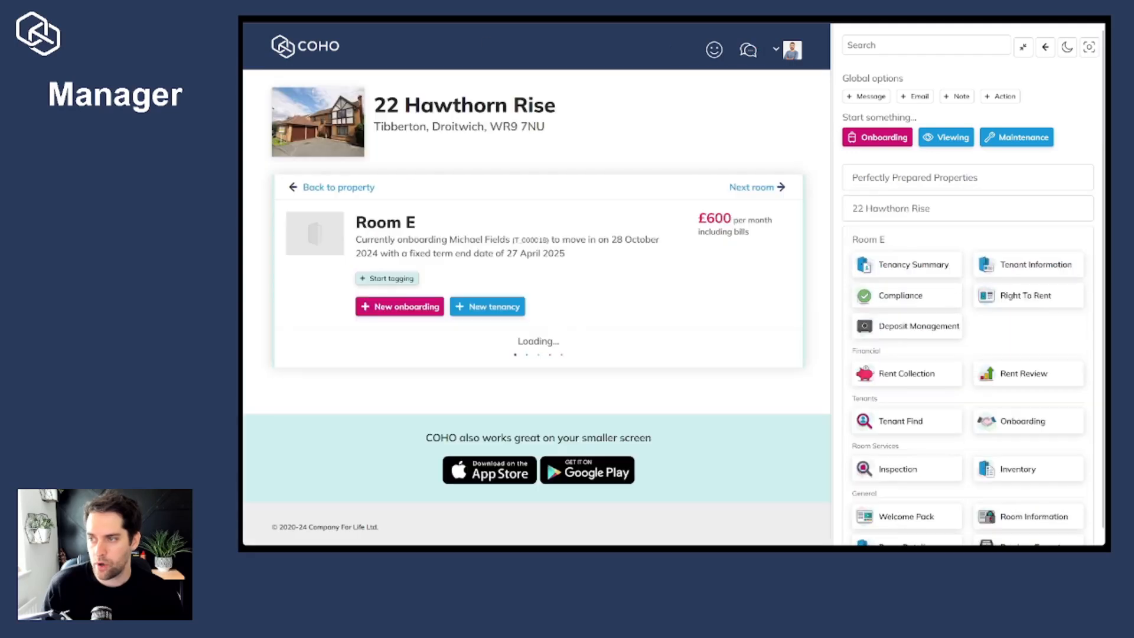
{"action": "left_click", "coordinate": [917, 377]}
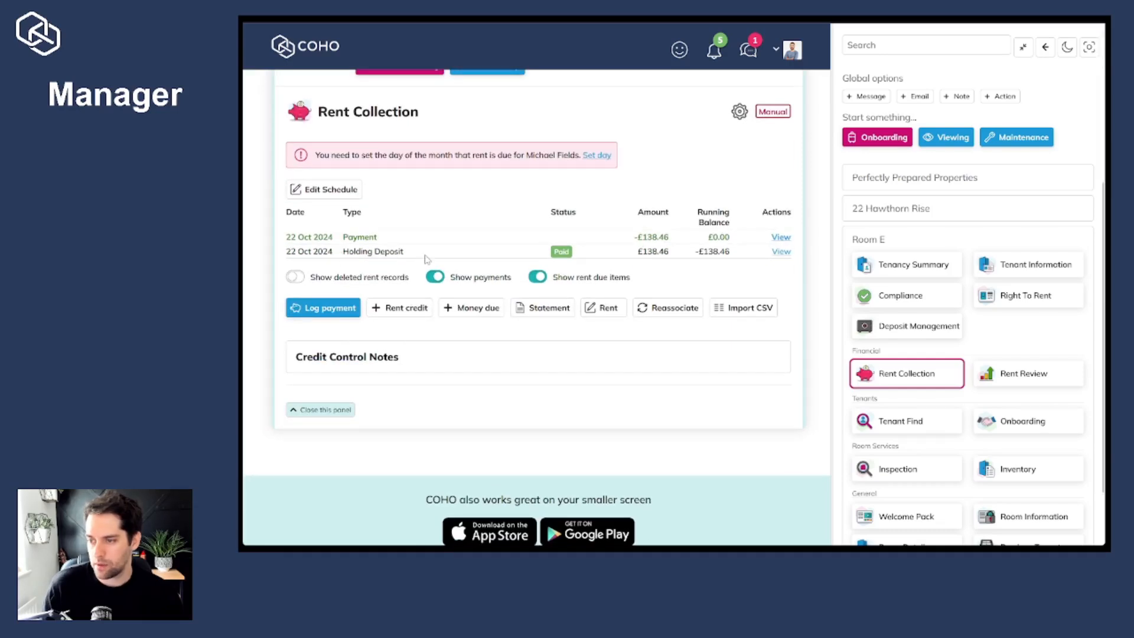
{"action": "left_click_drag", "start_coordinate": [374, 251], "coordinate": [645, 253]}
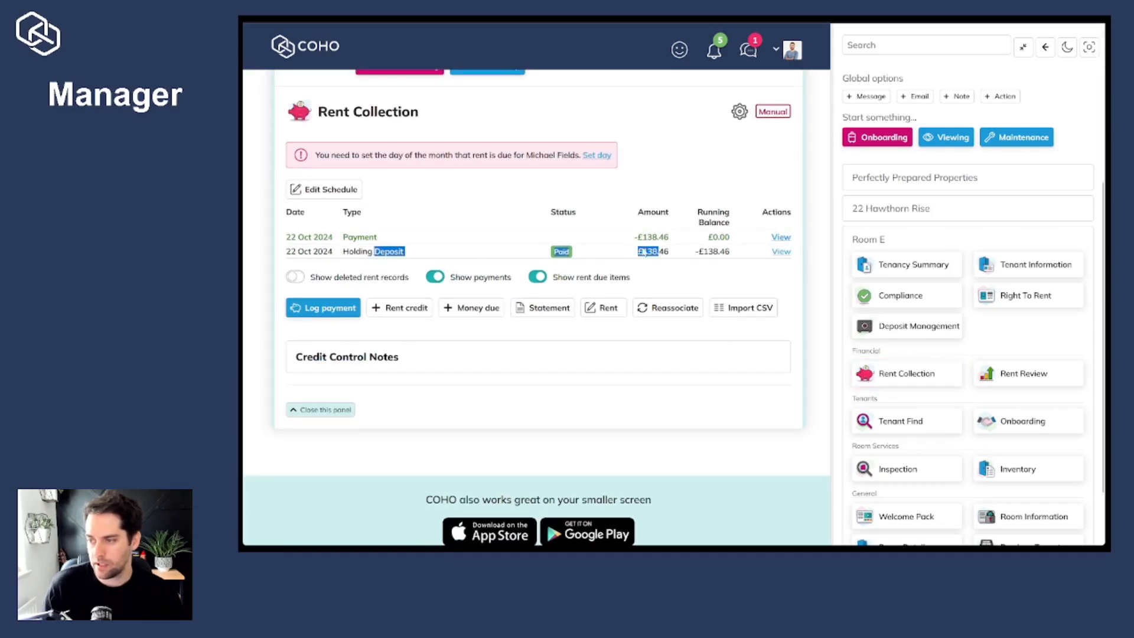
{"action": "left_click_drag", "start_coordinate": [287, 236], "coordinate": [799, 240]}
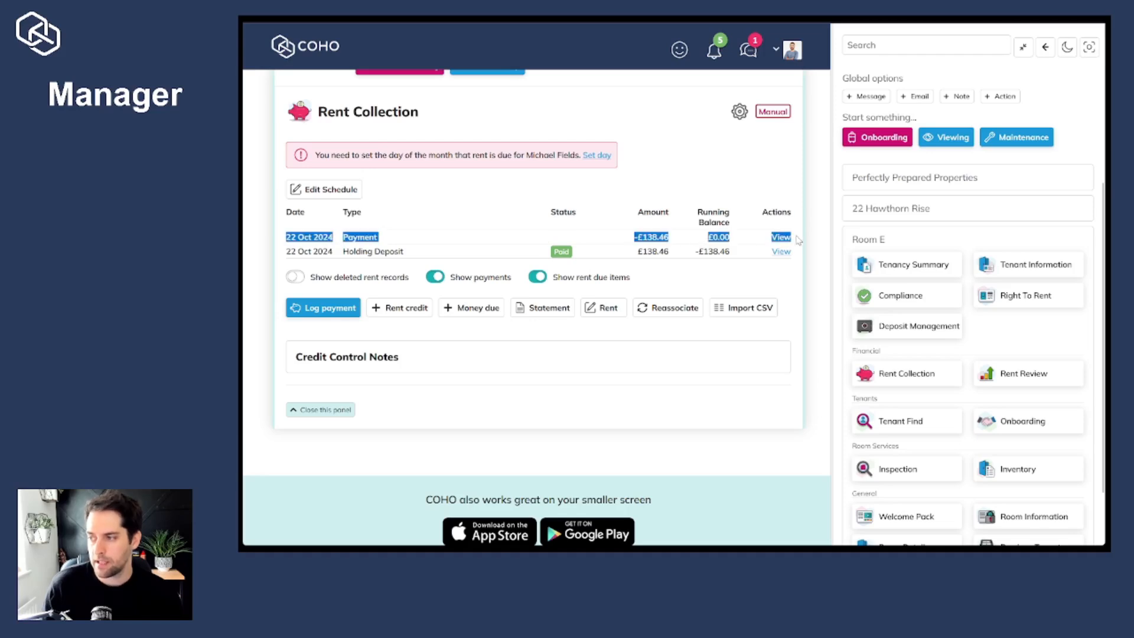
{"action": "left_click", "coordinate": [467, 239]}
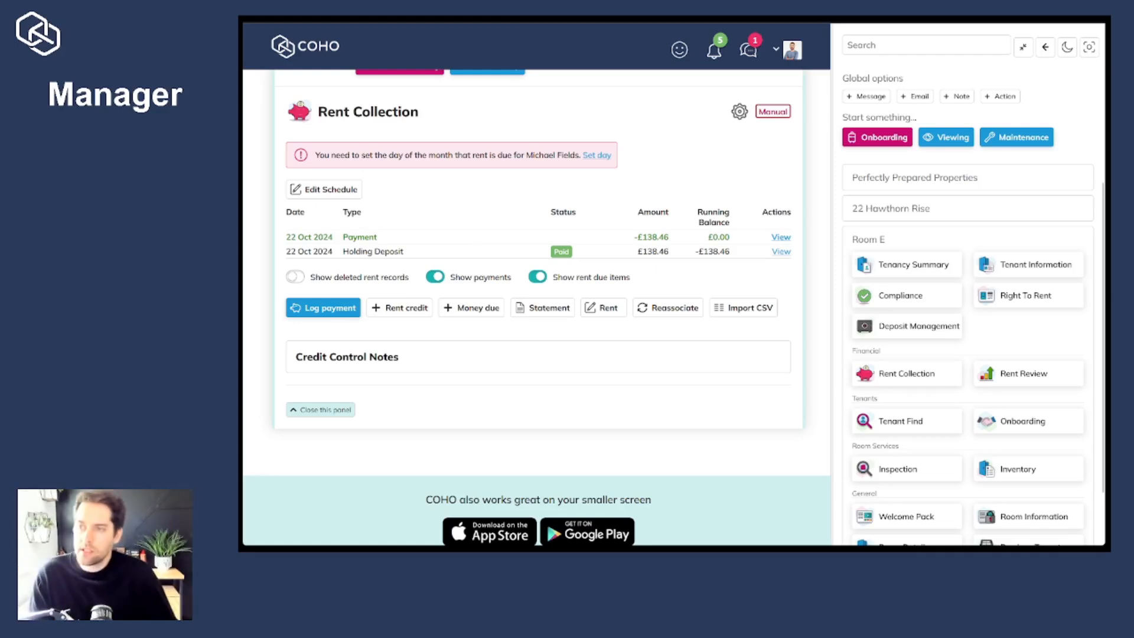
{"action": "left_click", "coordinate": [356, 20]}
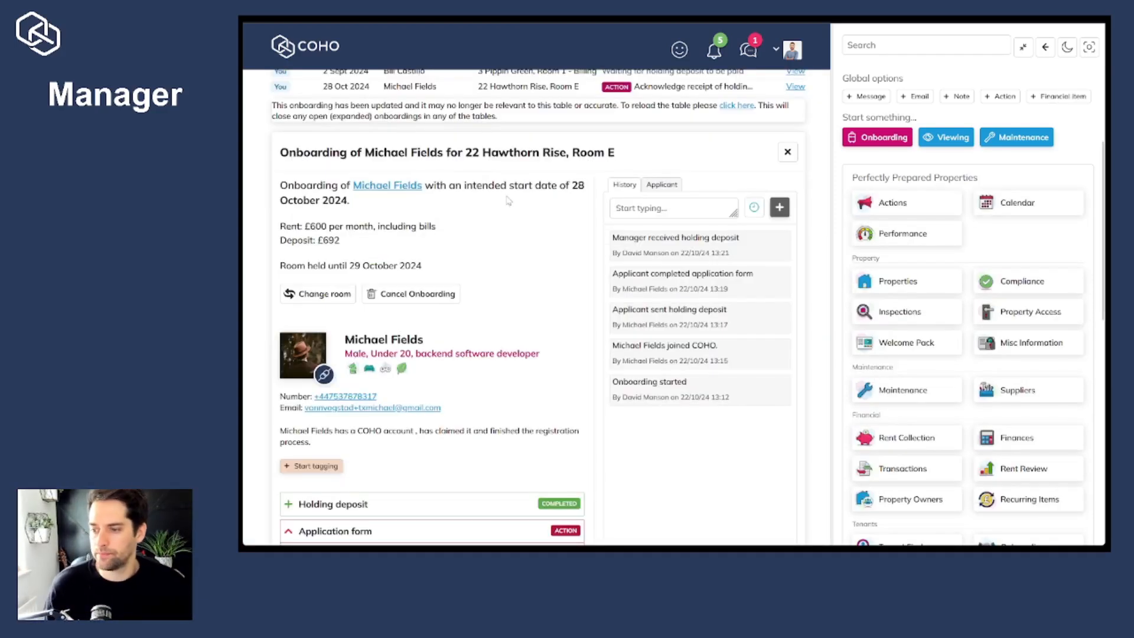
Review the submitted application form down to the Electric Co employment and manager contact details
{"action": "scroll", "coordinate": [449, 284], "scroll_direction": "down", "scroll_amount": 2}
{"action": "scroll", "coordinate": [433, 341], "scroll_direction": "down", "scroll_amount": 3}
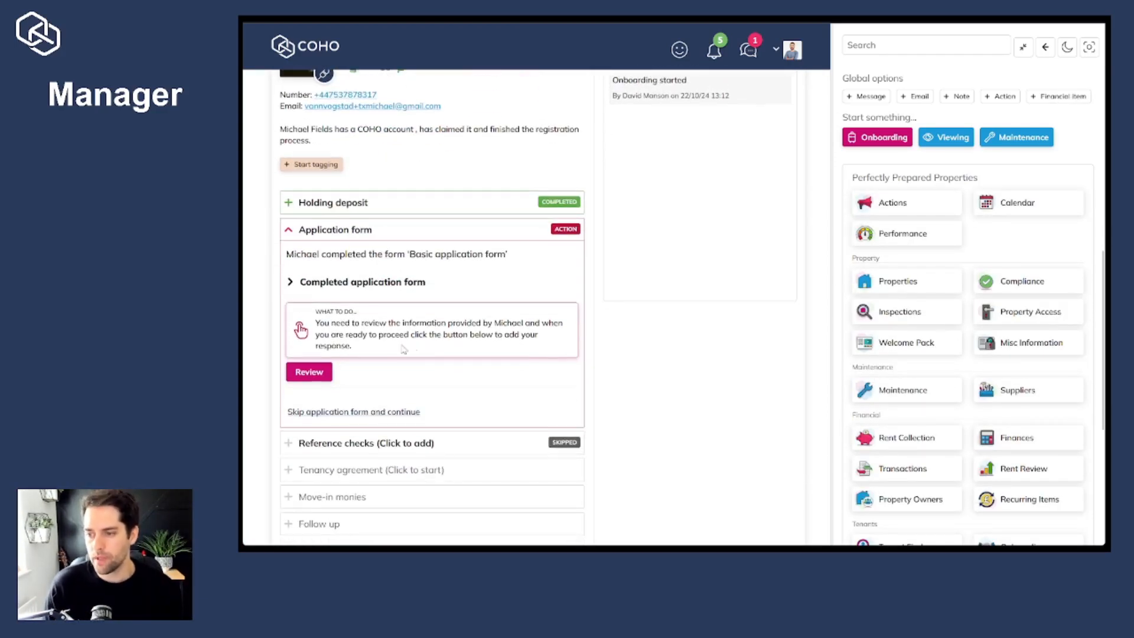
{"action": "left_click", "coordinate": [311, 376]}
{"action": "scroll", "coordinate": [333, 384], "scroll_direction": "down", "scroll_amount": 1}
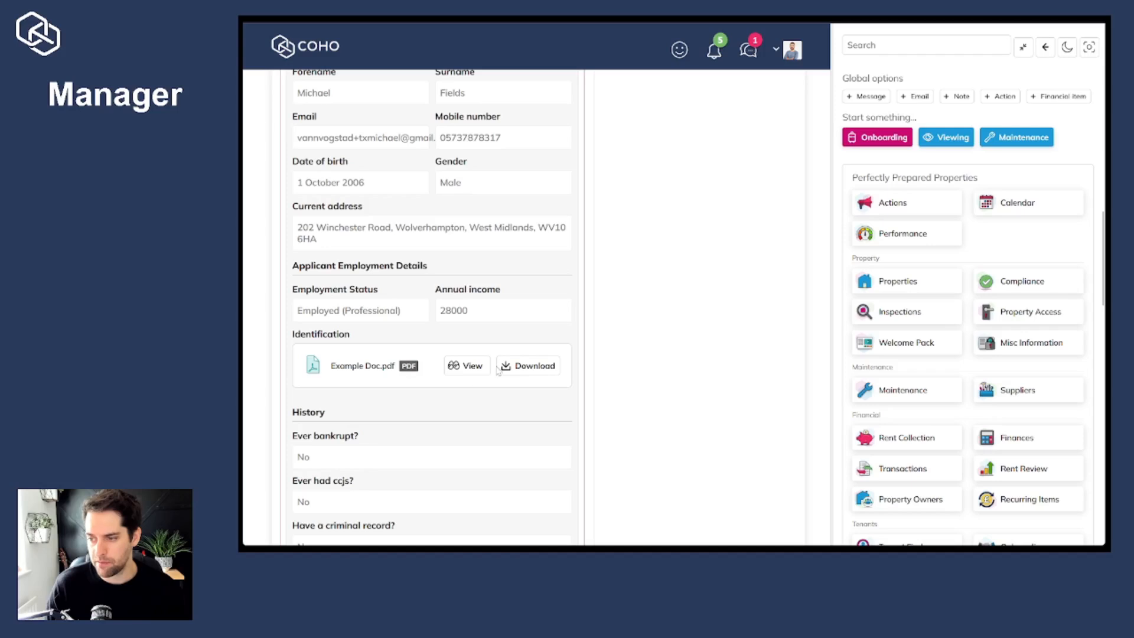
{"action": "scroll", "coordinate": [394, 401], "scroll_direction": "down", "scroll_amount": 1}
{"action": "scroll", "coordinate": [393, 403], "scroll_direction": "down", "scroll_amount": 8}
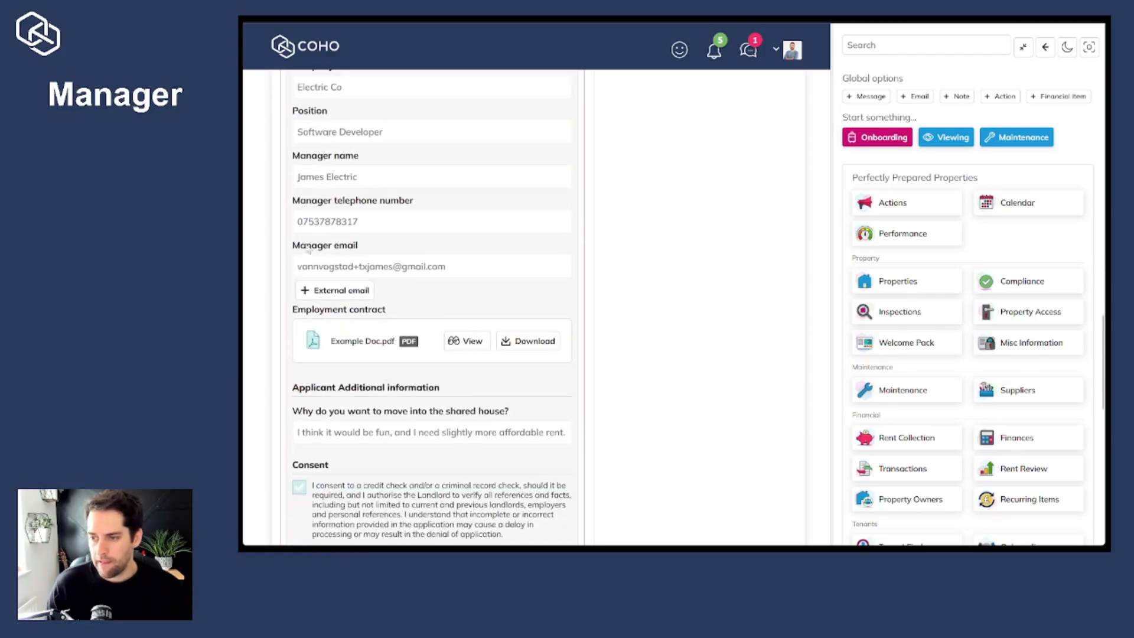
{"action": "mouse_move", "coordinate": [293, 242]}
{"action": "left_mouse_down"}
{"action": "mouse_move", "coordinate": [410, 256]}
{"action": "mouse_move", "coordinate": [291, 254]}
{"action": "left_mouse_up"}
{"action": "left_click", "coordinate": [457, 272]}
{"action": "left_click", "coordinate": [303, 256]}
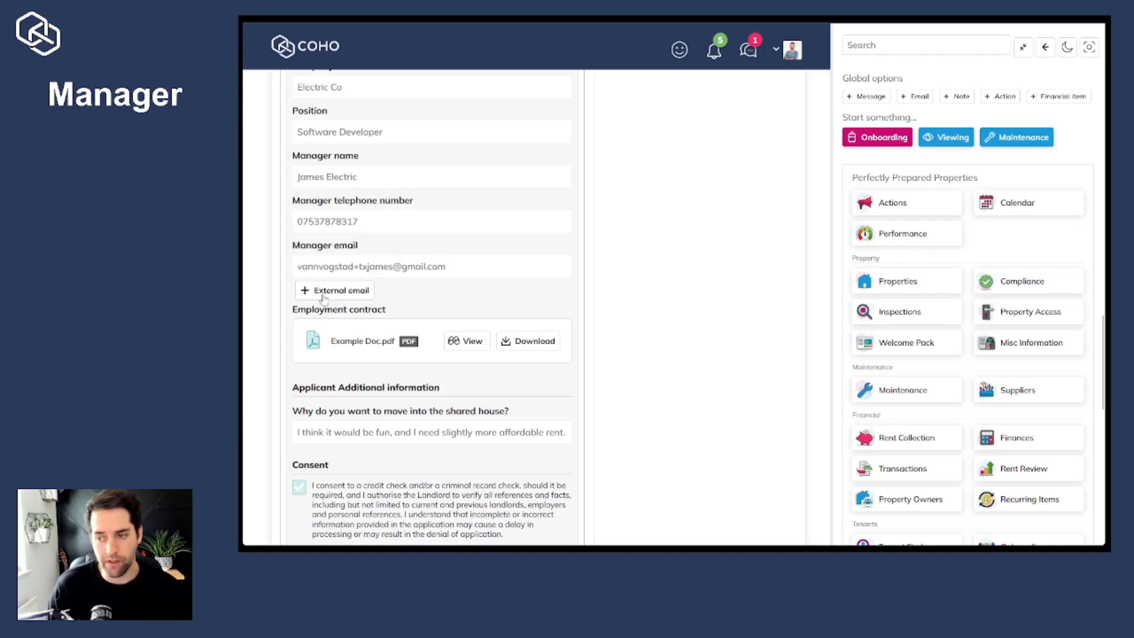
{"action": "left_click", "coordinate": [320, 291]}
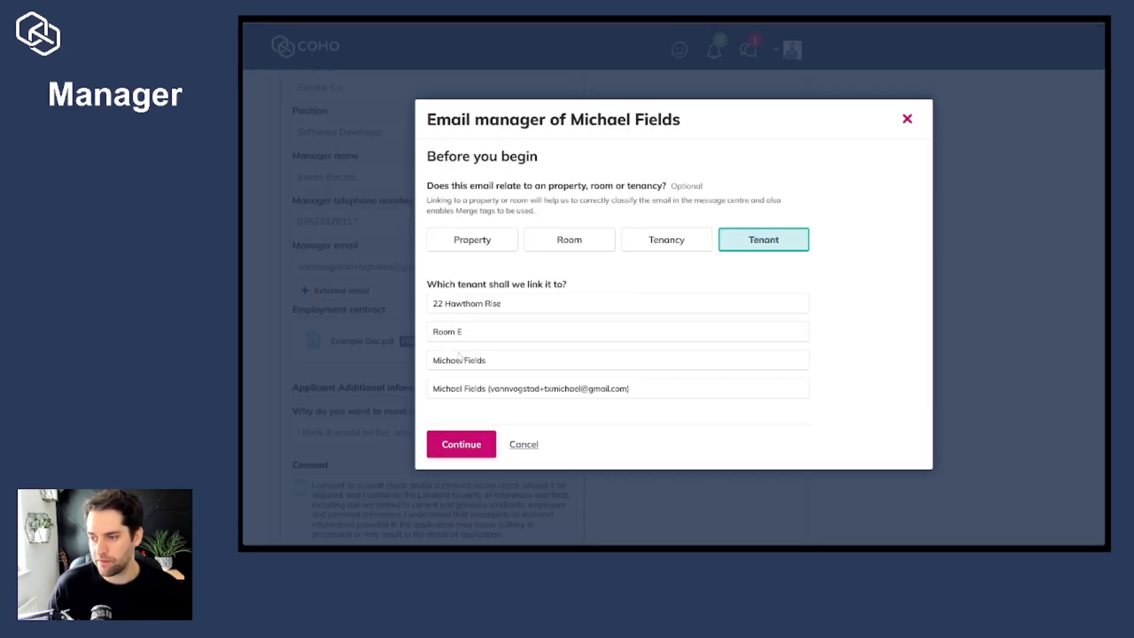
{"action": "left_click", "coordinate": [454, 450]}
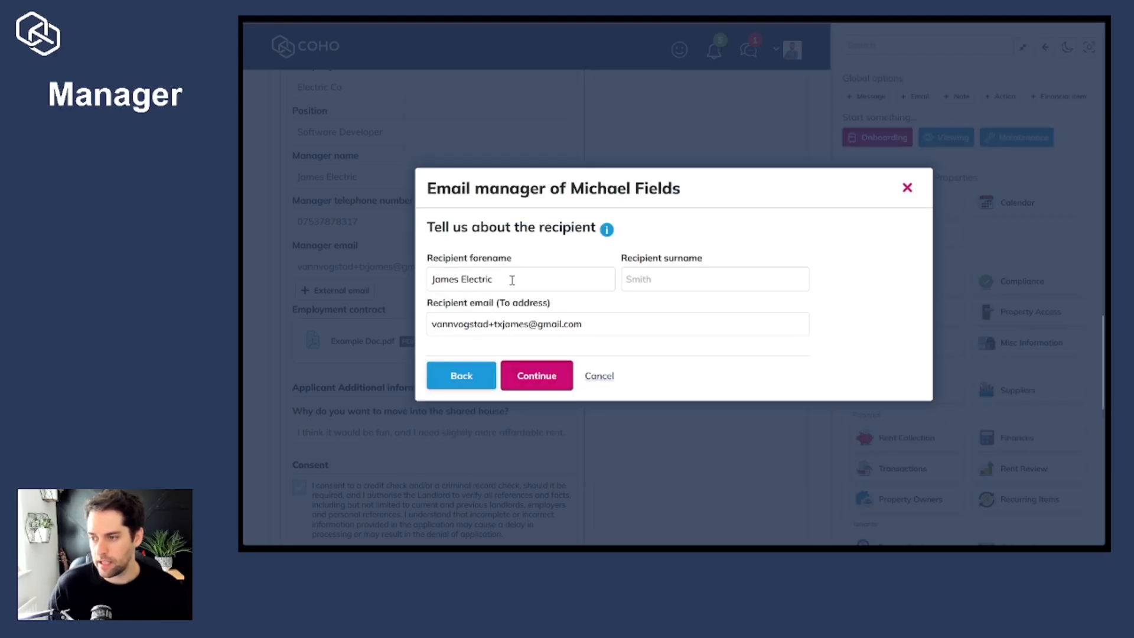
{"action": "left_click_drag", "start_coordinate": [503, 278], "coordinate": [462, 276]}
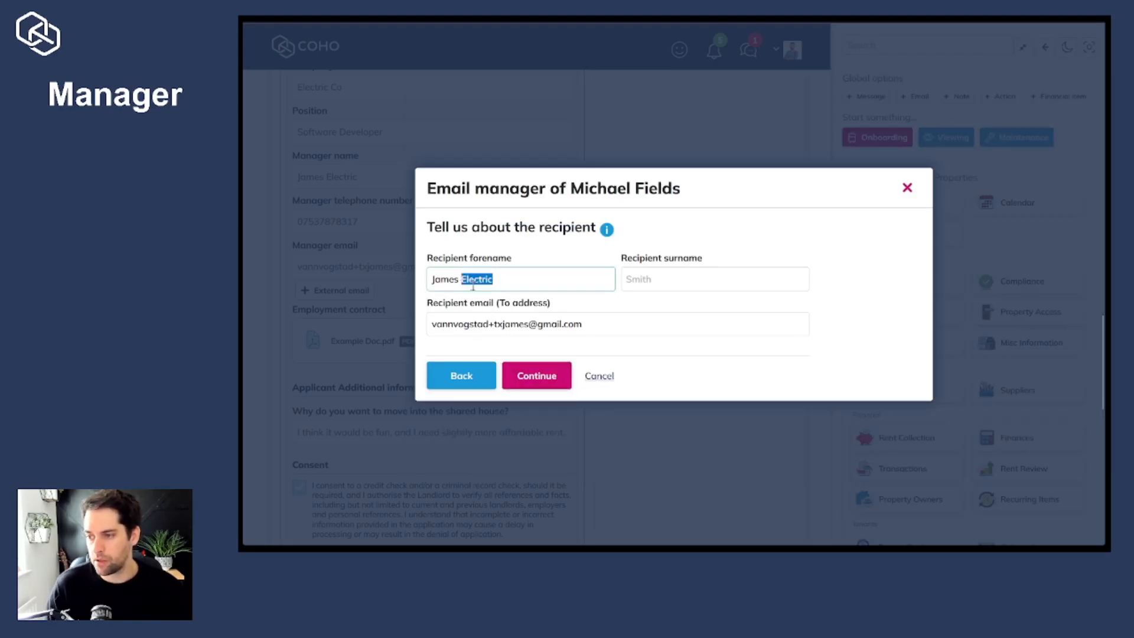
{"action": "left_click", "coordinate": [557, 331]}
{"action": "left_click", "coordinate": [528, 391]}
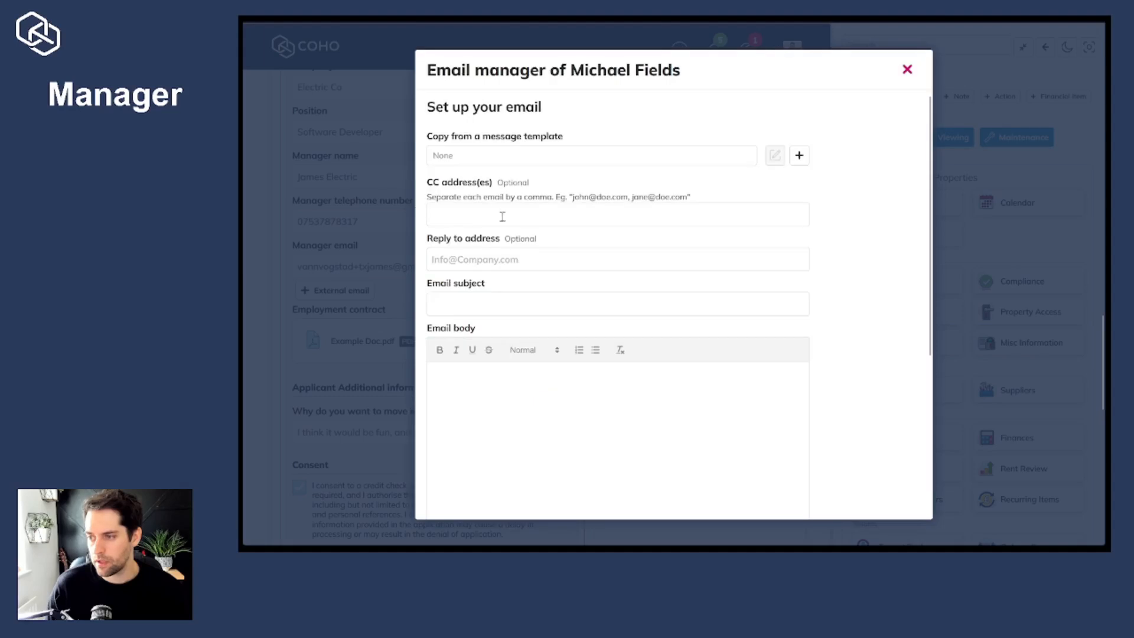
{"action": "left_click", "coordinate": [491, 158]}
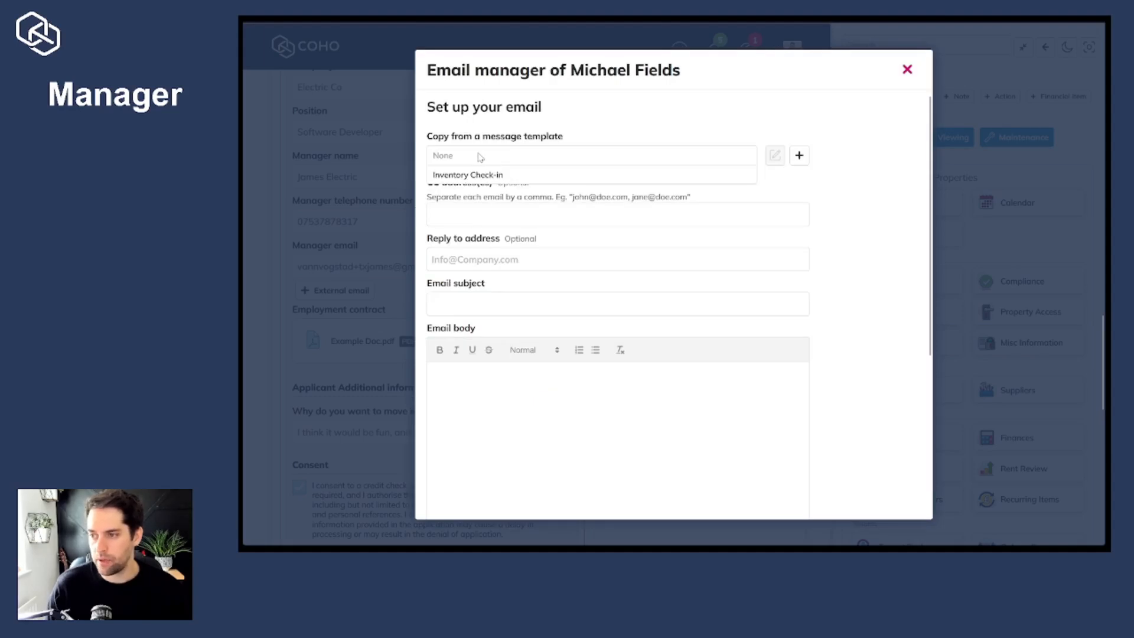
{"action": "left_click", "coordinate": [748, 137]}
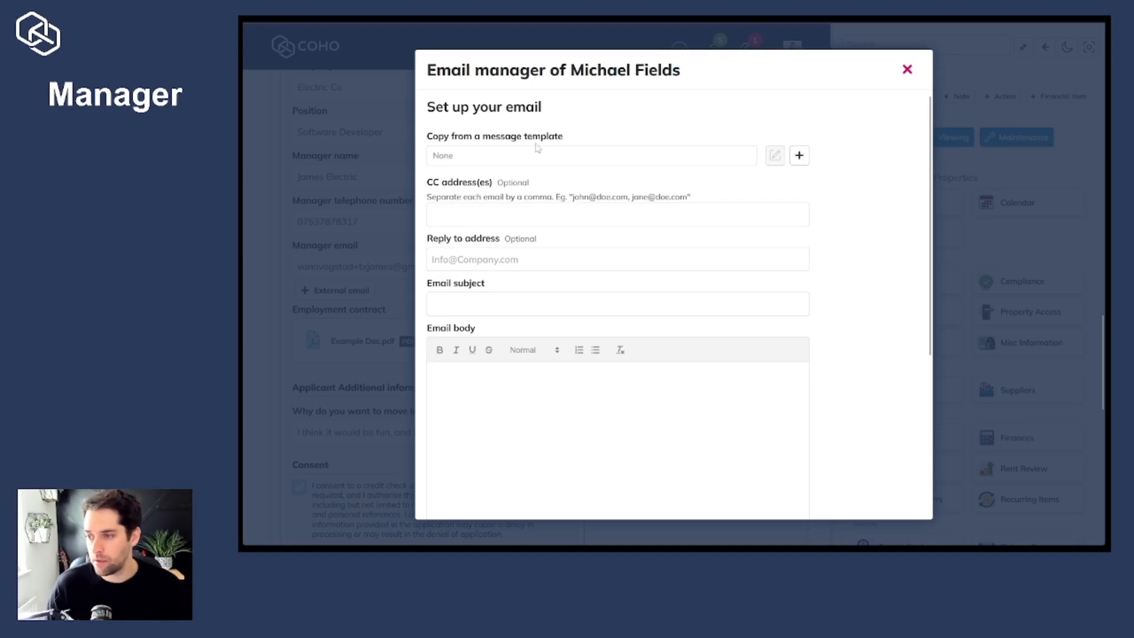
{"action": "left_click", "coordinate": [523, 158]}
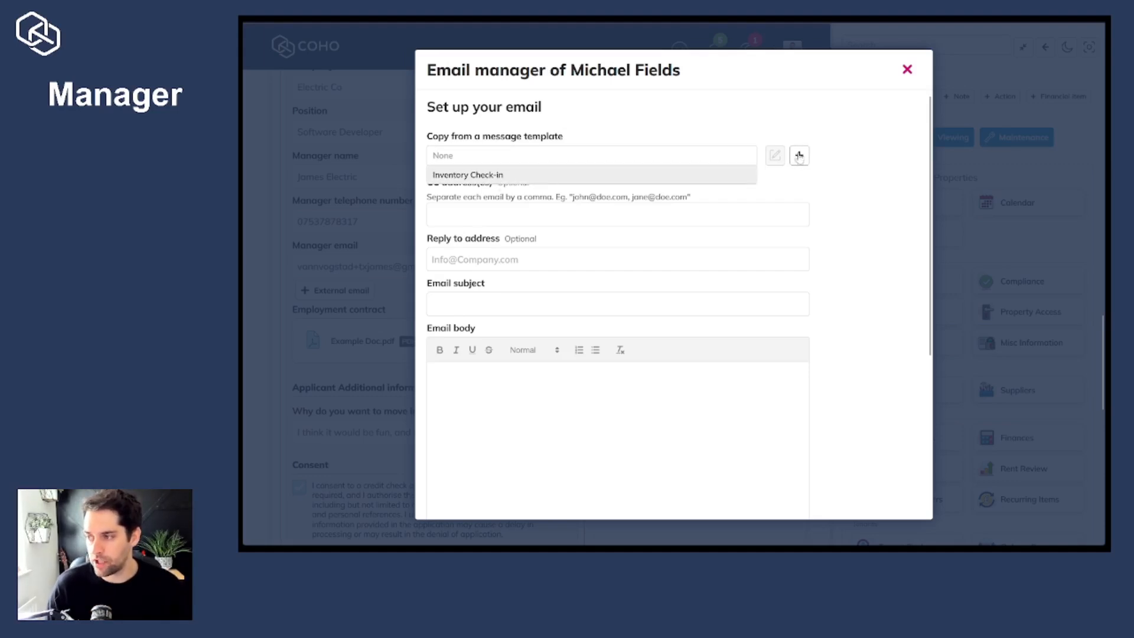
{"action": "left_click", "coordinate": [769, 124]}
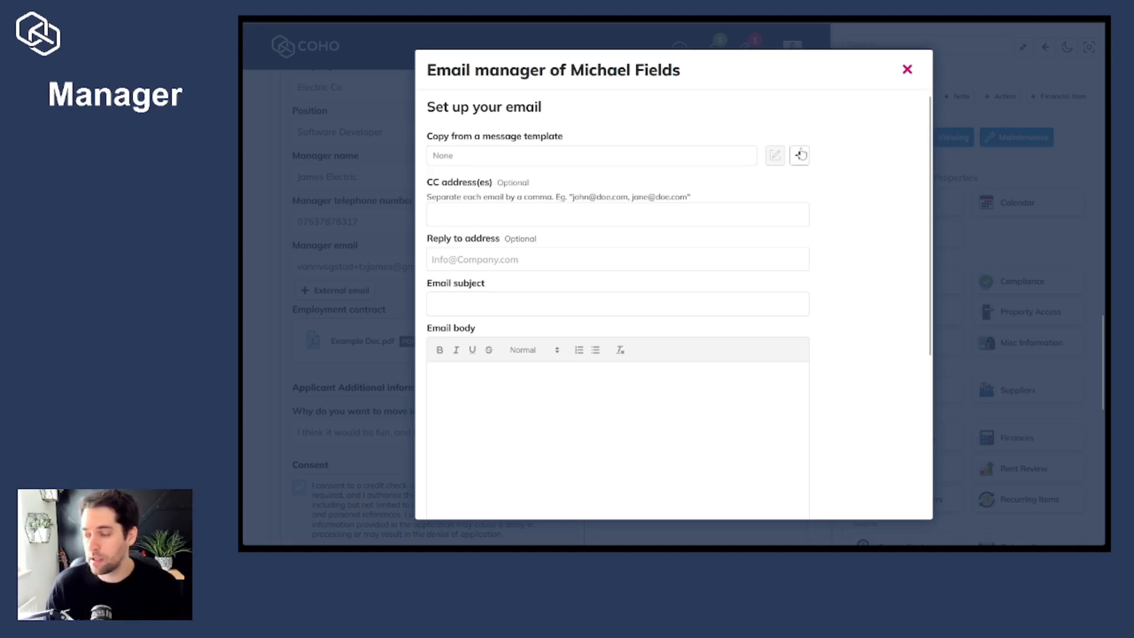
{"action": "scroll", "coordinate": [544, 219], "scroll_direction": "down", "scroll_amount": 1}
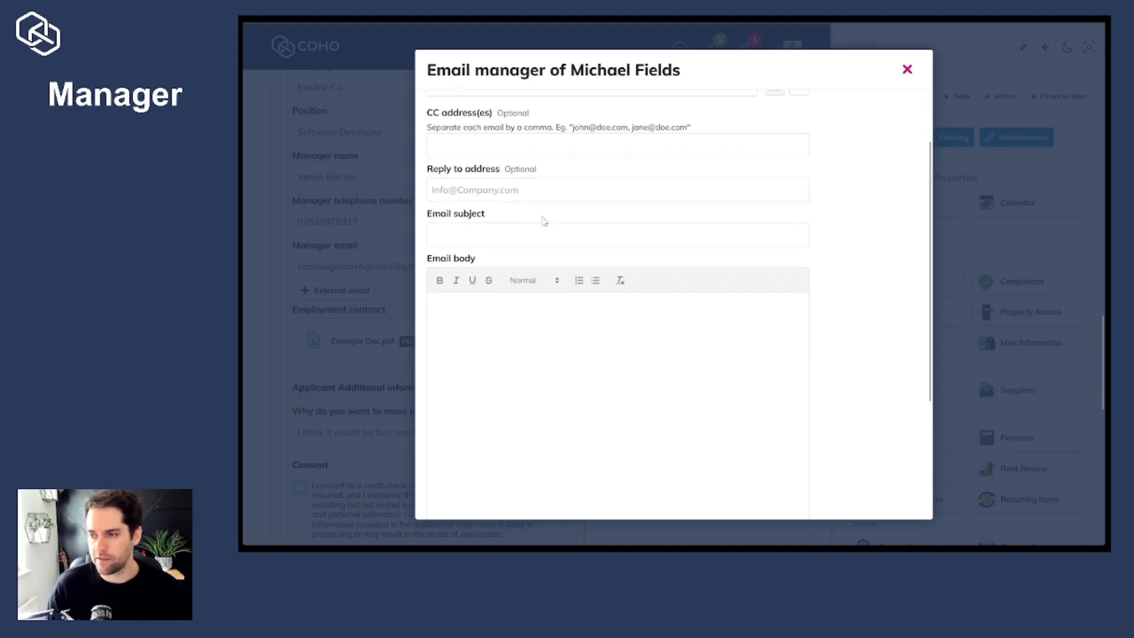
{"action": "left_click", "coordinate": [484, 192]}
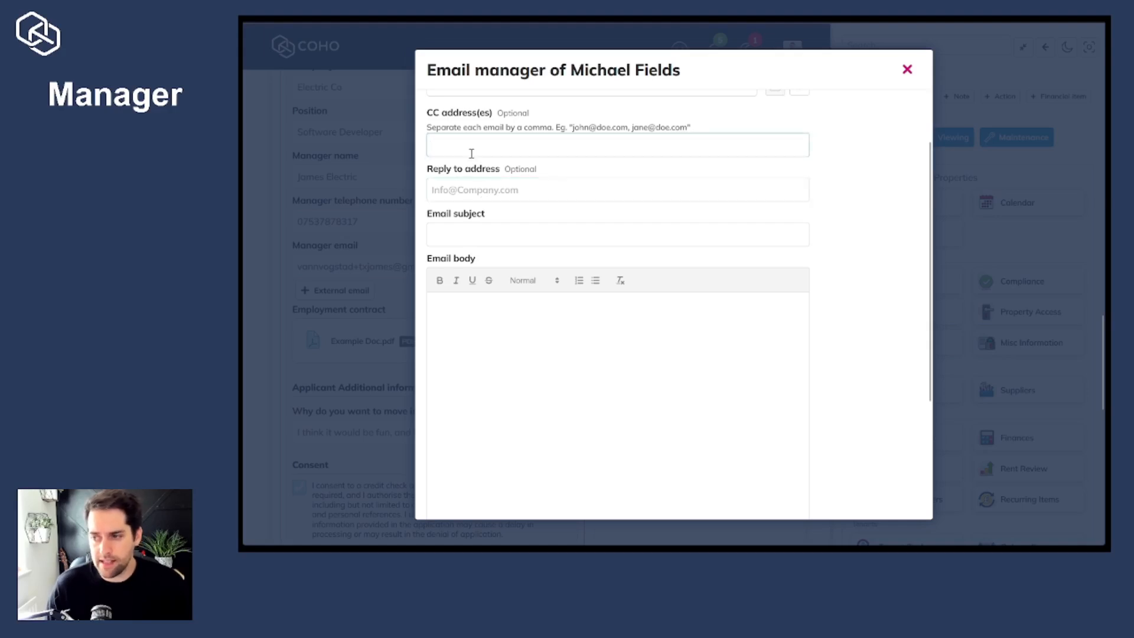
{"action": "scroll", "coordinate": [485, 282], "scroll_direction": "down", "scroll_amount": 1}
{"action": "left_click", "coordinate": [502, 289]}
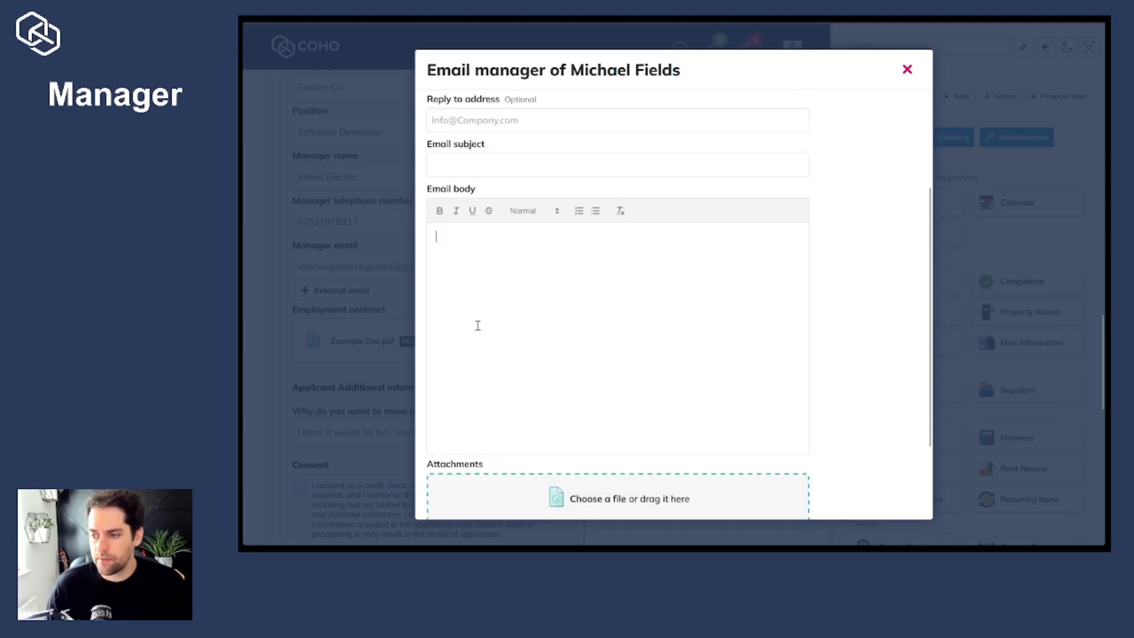
{"action": "scroll", "coordinate": [478, 326], "scroll_direction": "down", "scroll_amount": 2}
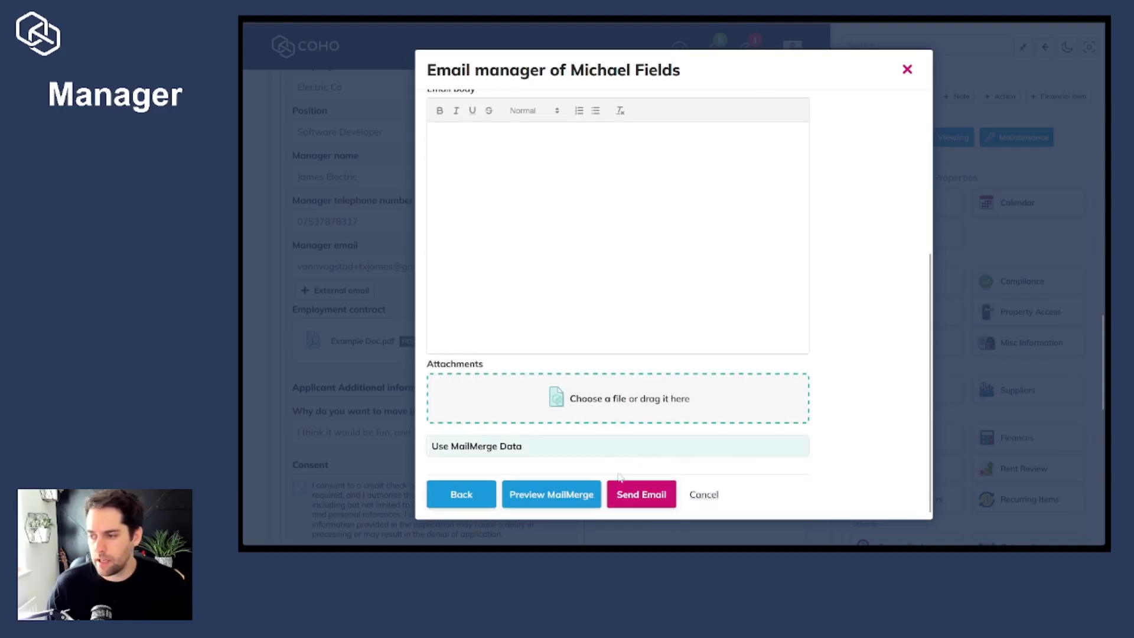
{"action": "left_click", "coordinate": [908, 69]}
{"action": "scroll", "coordinate": [392, 468], "scroll_direction": "down", "scroll_amount": 5}
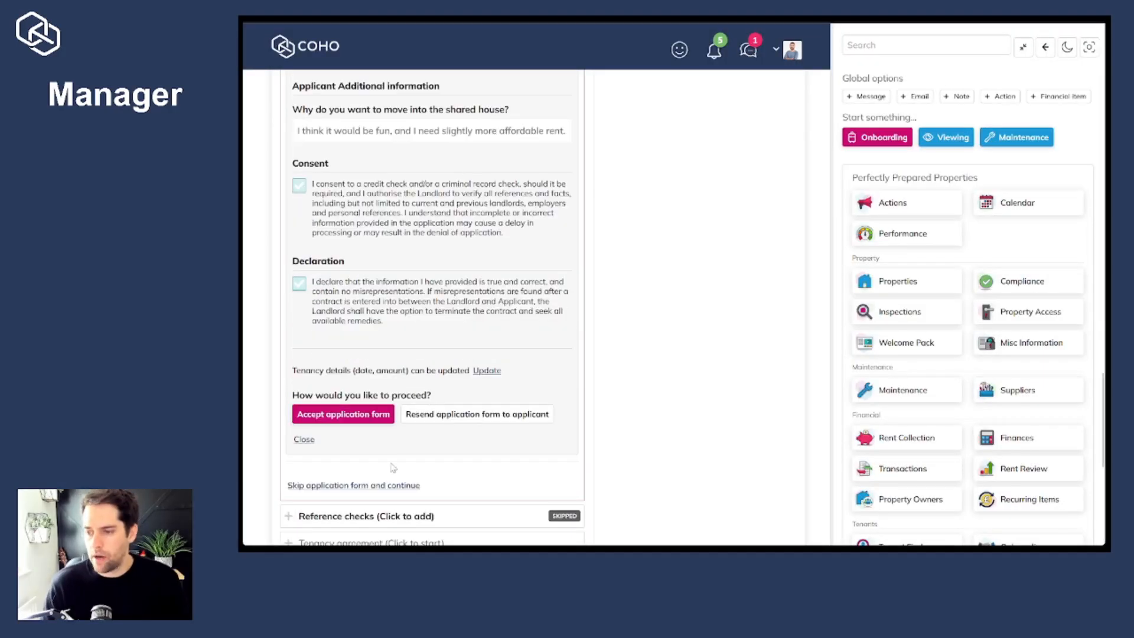
Accept the applicant's application form, marking it completed
{"action": "left_click", "coordinate": [348, 416]}
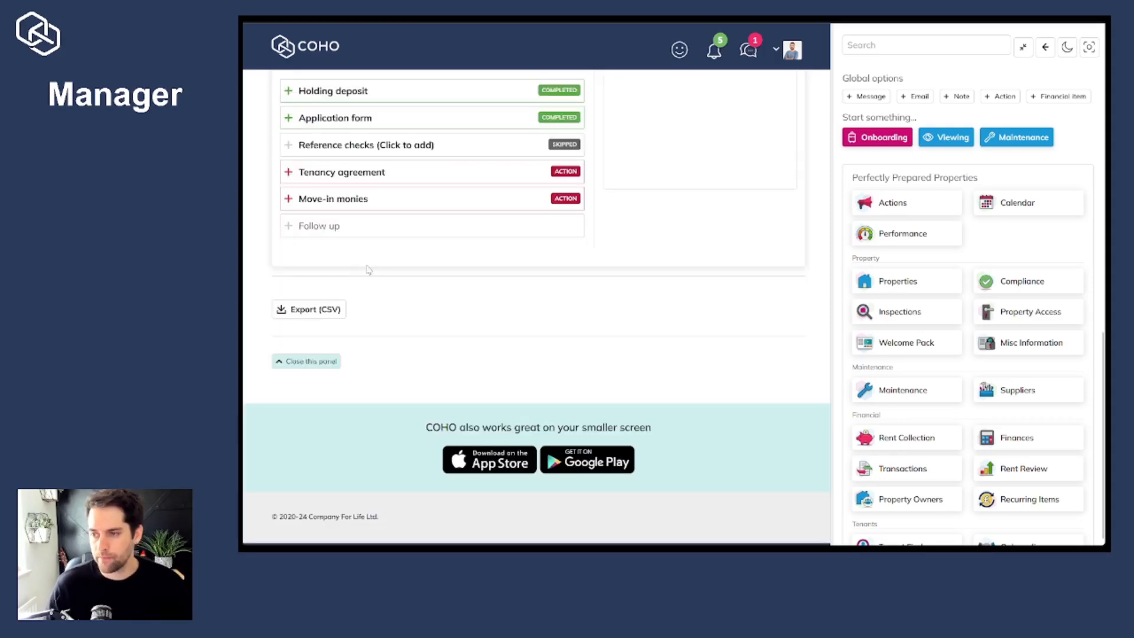
{"action": "scroll", "coordinate": [440, 307], "scroll_direction": "up", "scroll_amount": 1}
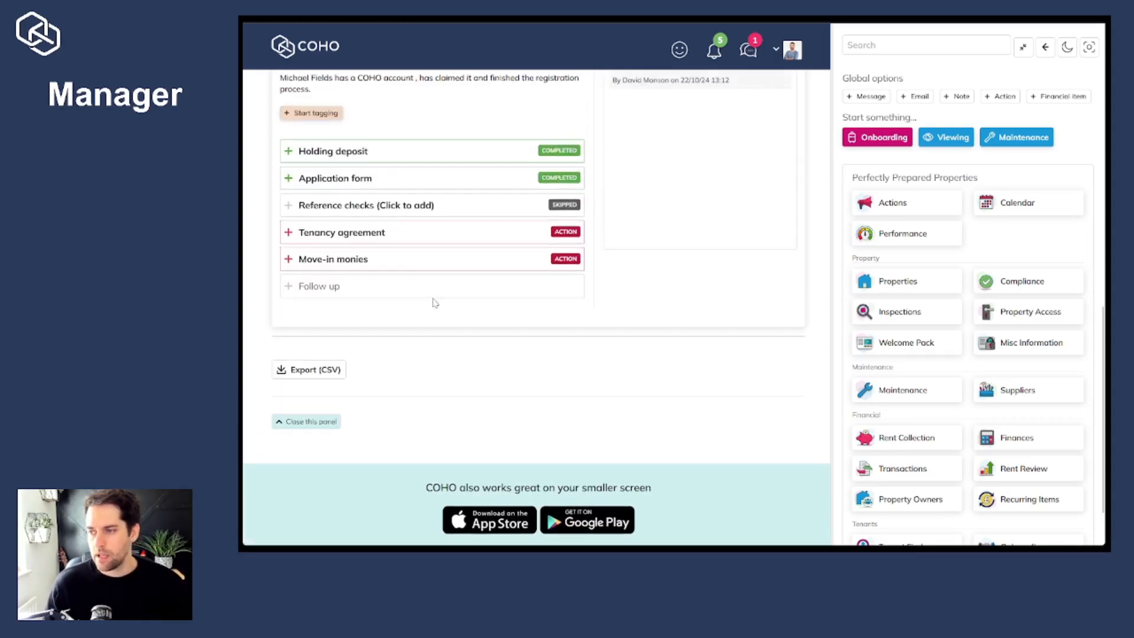
Require referencing and review the options: AdvancedRent Full Reference at £16.50+VAT or your own reference
{"action": "left_click", "coordinate": [391, 206]}
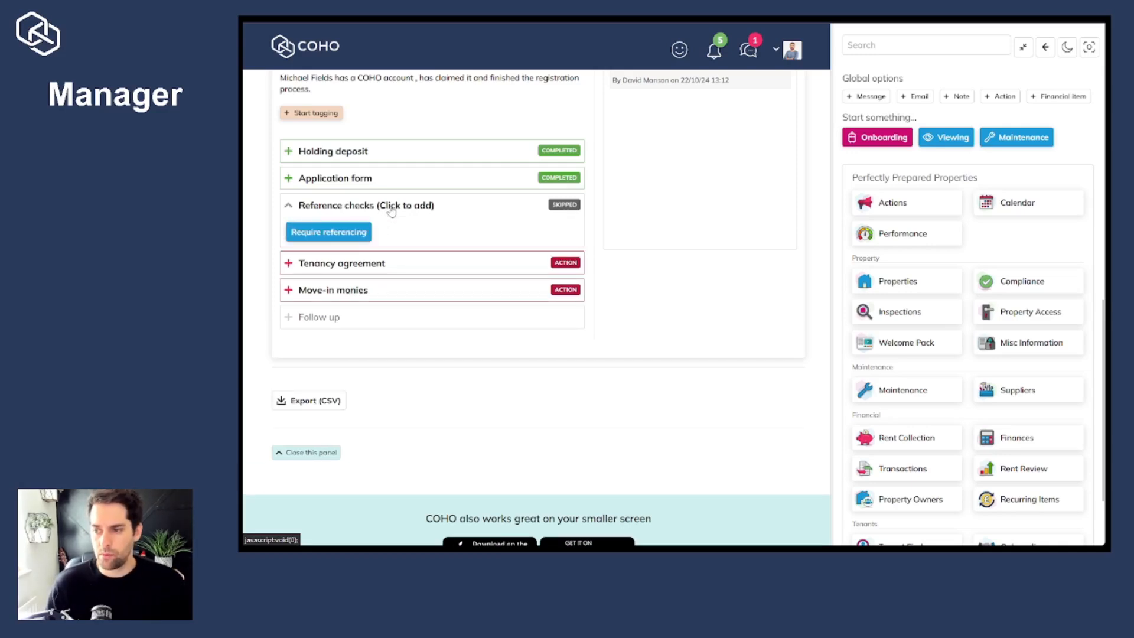
{"action": "left_click", "coordinate": [353, 241]}
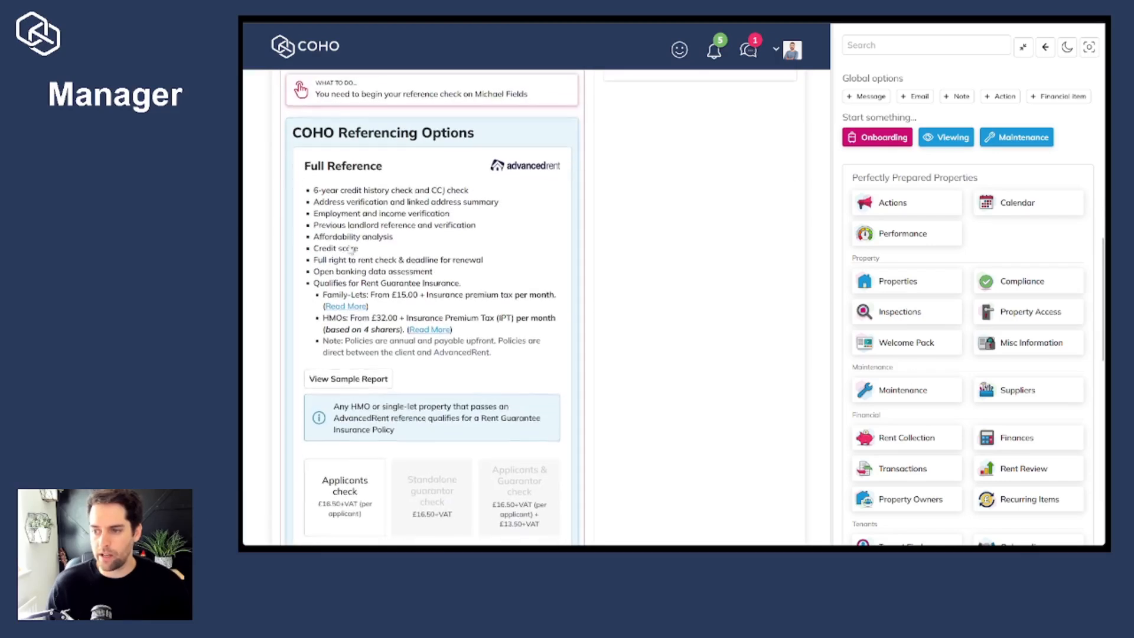
{"action": "scroll", "coordinate": [446, 347], "scroll_direction": "down", "scroll_amount": 1}
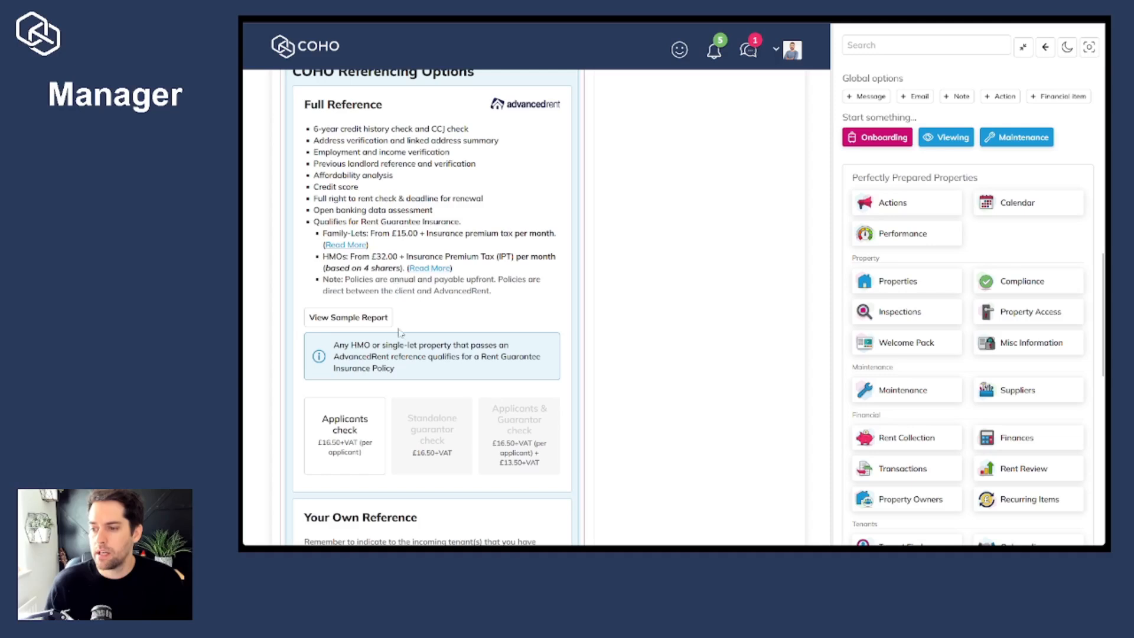
{"action": "scroll", "coordinate": [400, 332], "scroll_direction": "down", "scroll_amount": 1}
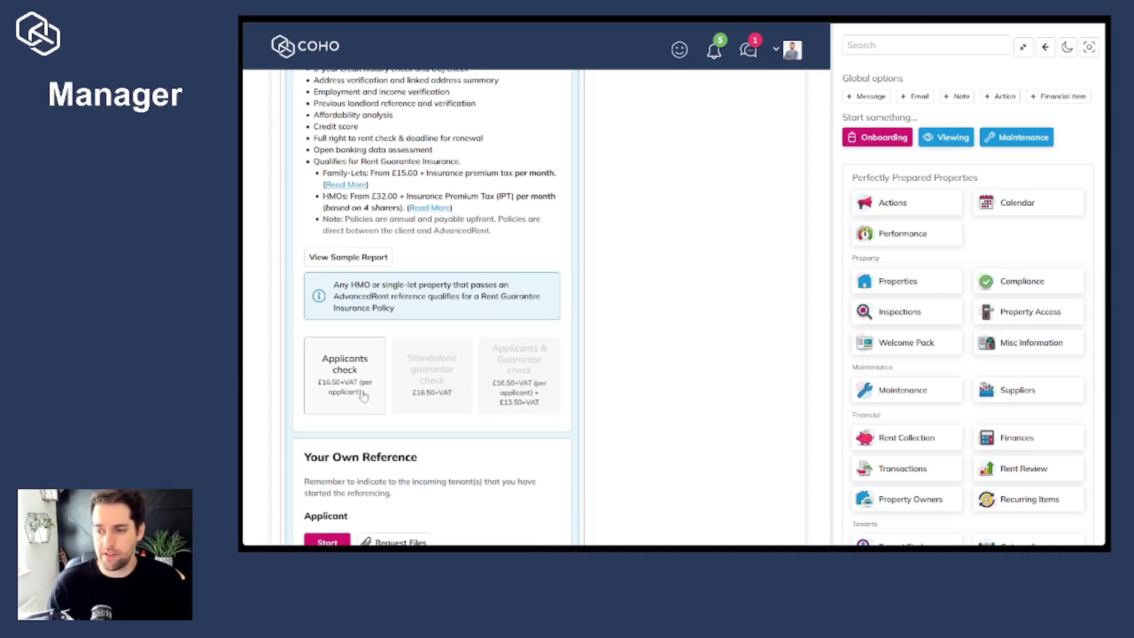
{"action": "scroll", "coordinate": [349, 391], "scroll_direction": "down", "scroll_amount": 1}
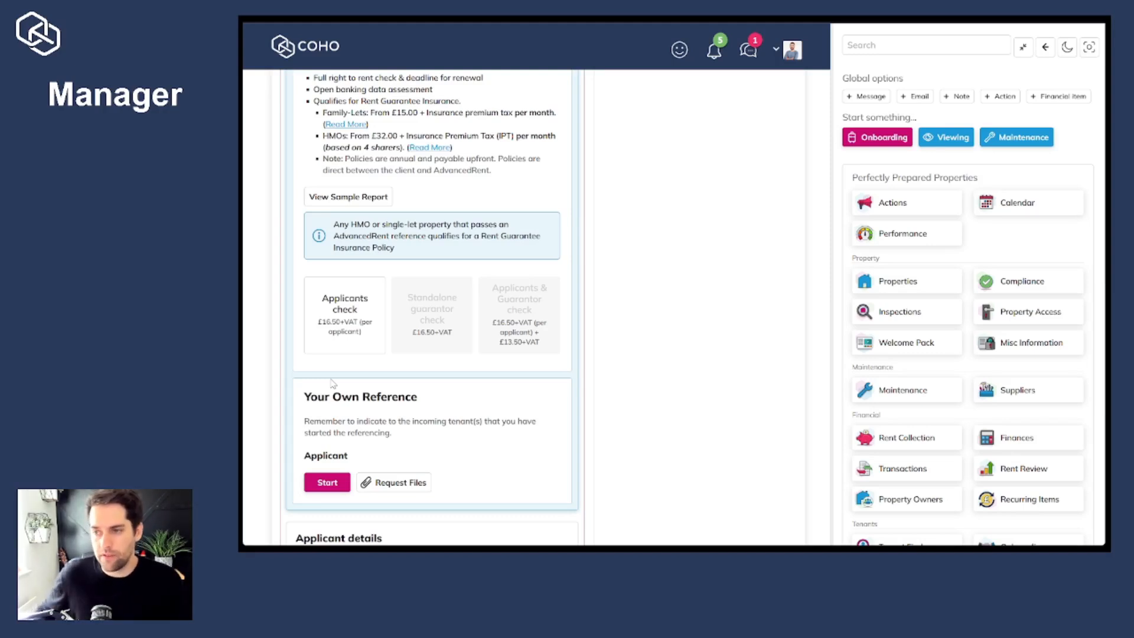
{"action": "scroll", "coordinate": [326, 382], "scroll_direction": "up", "scroll_amount": 2}
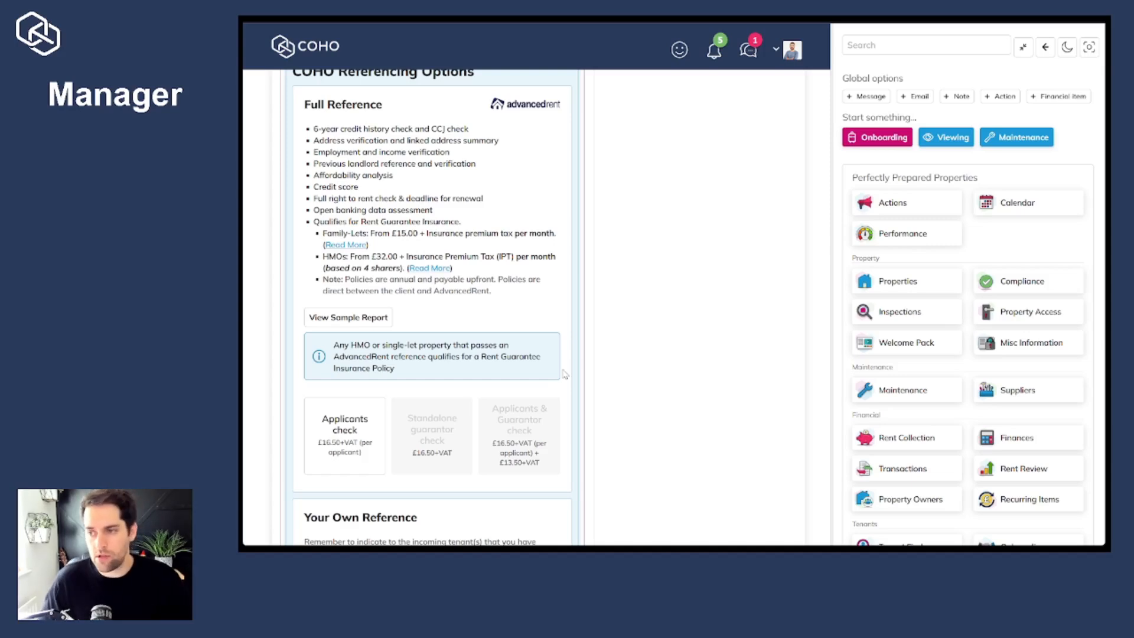
{"action": "scroll", "coordinate": [548, 391], "scroll_direction": "down", "scroll_amount": 1}
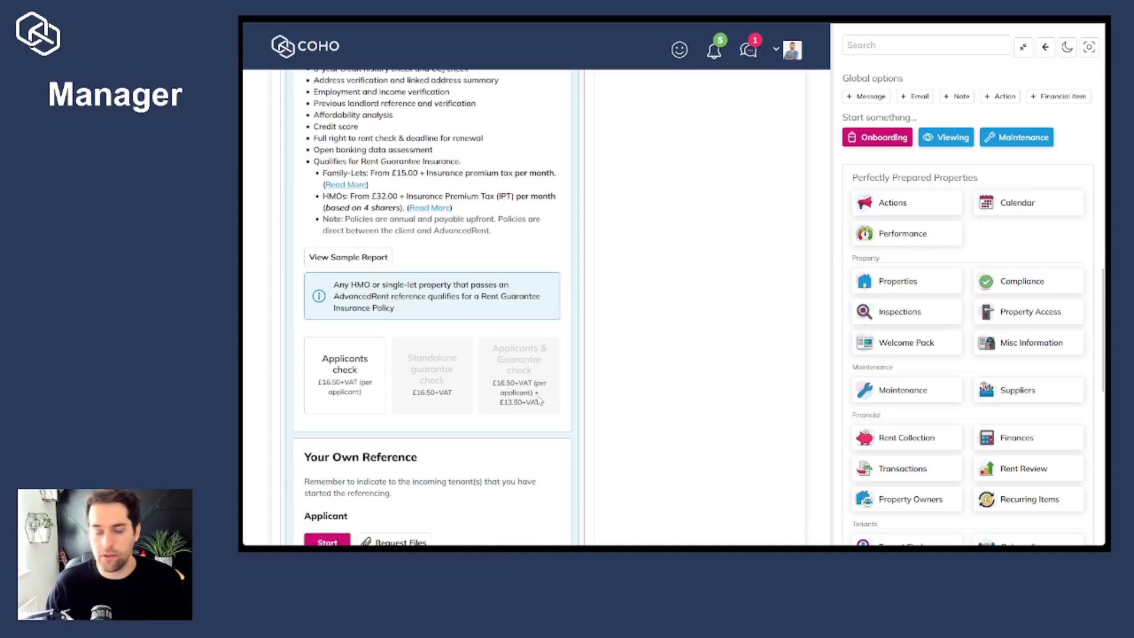
{"action": "scroll", "coordinate": [415, 308], "scroll_direction": "down", "scroll_amount": 2}
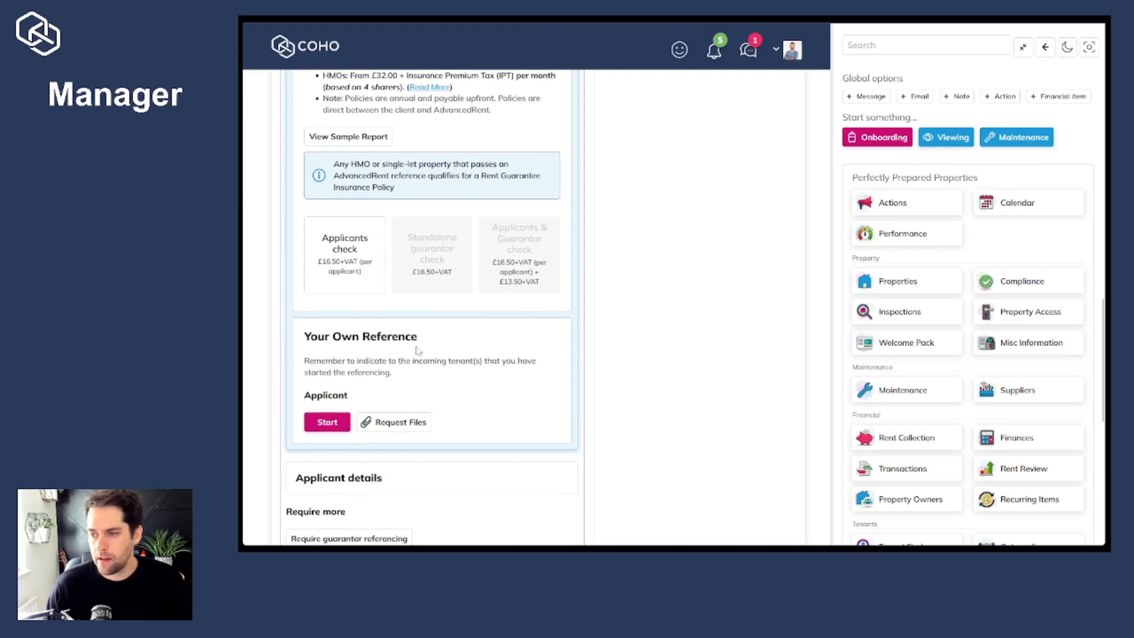
{"action": "scroll", "coordinate": [414, 346], "scroll_direction": "down", "scroll_amount": 1}
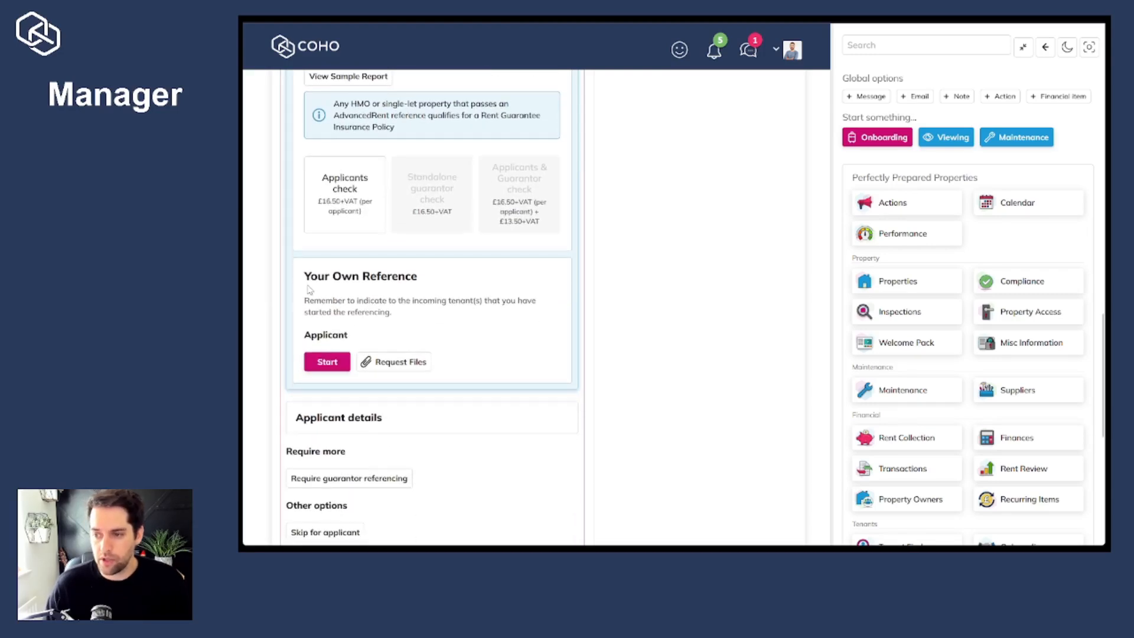
Start Your Own Reference for the applicant and review the Reference checks status
{"action": "left_click", "coordinate": [327, 362]}
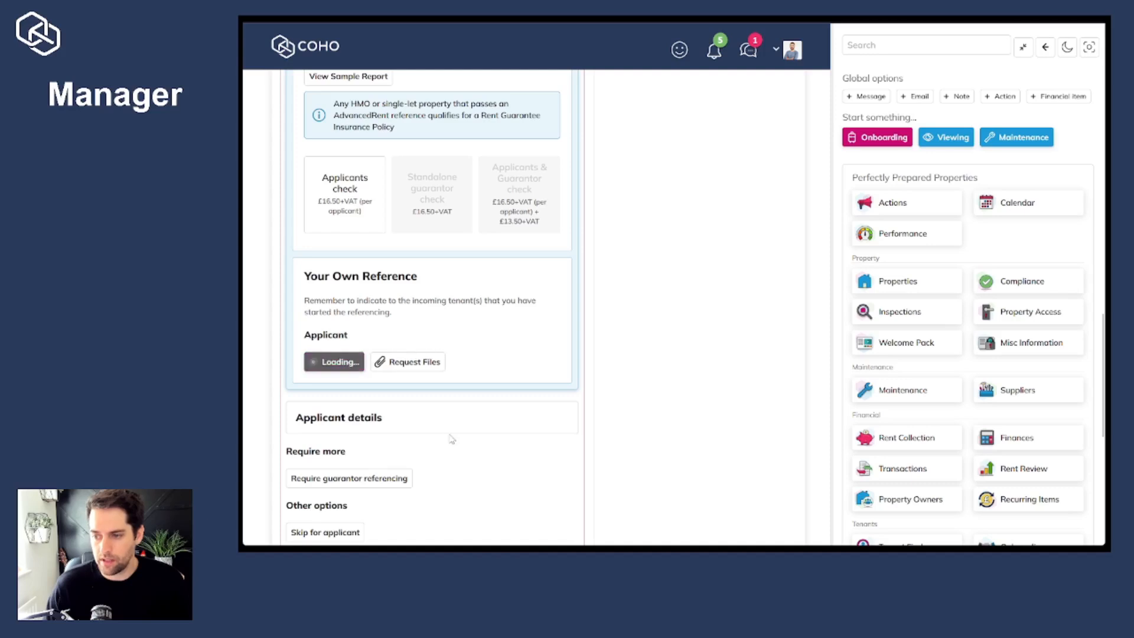
{"action": "scroll", "coordinate": [455, 407], "scroll_direction": "up", "scroll_amount": 10}
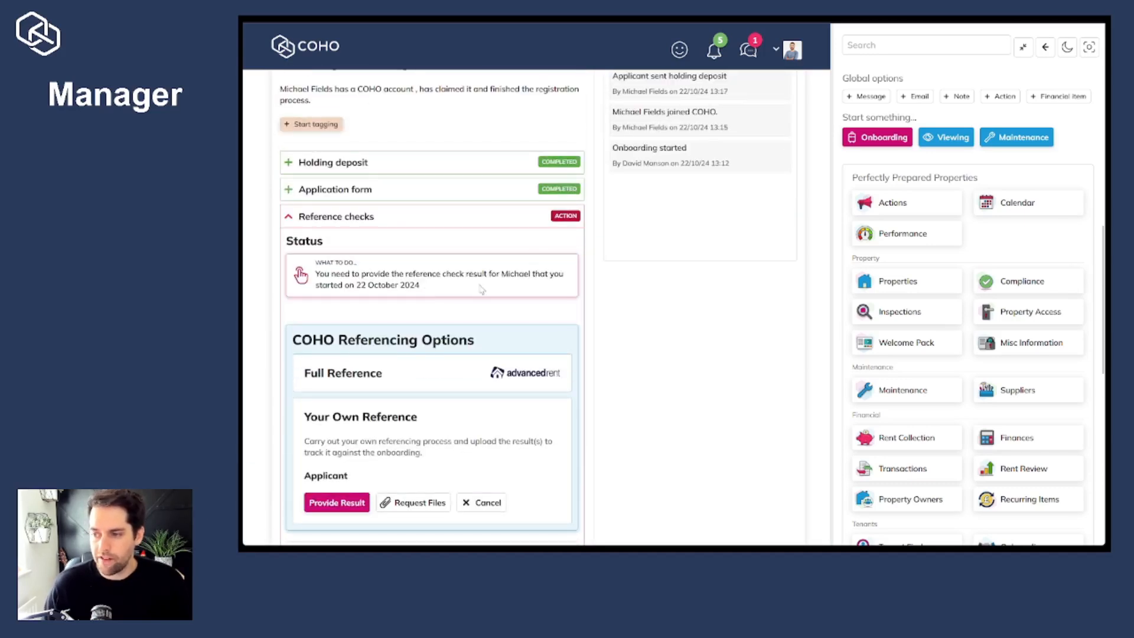
{"action": "scroll", "coordinate": [407, 361], "scroll_direction": "down", "scroll_amount": 2}
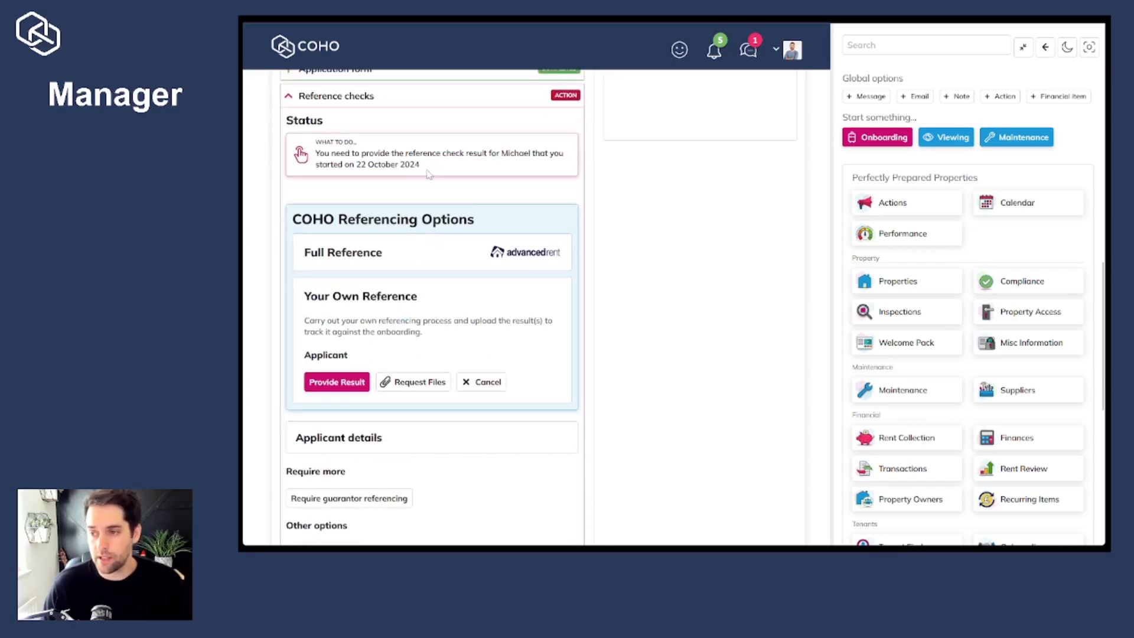
{"action": "scroll", "coordinate": [428, 173], "scroll_direction": "down", "scroll_amount": 3}
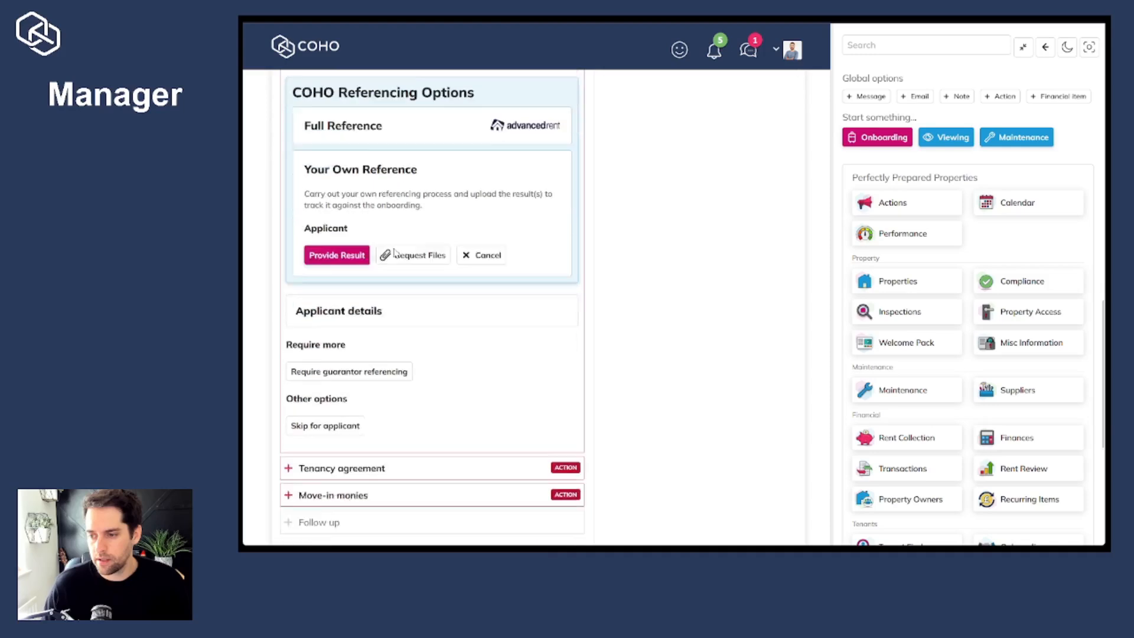
{"action": "scroll", "coordinate": [412, 298], "scroll_direction": "up", "scroll_amount": 1}
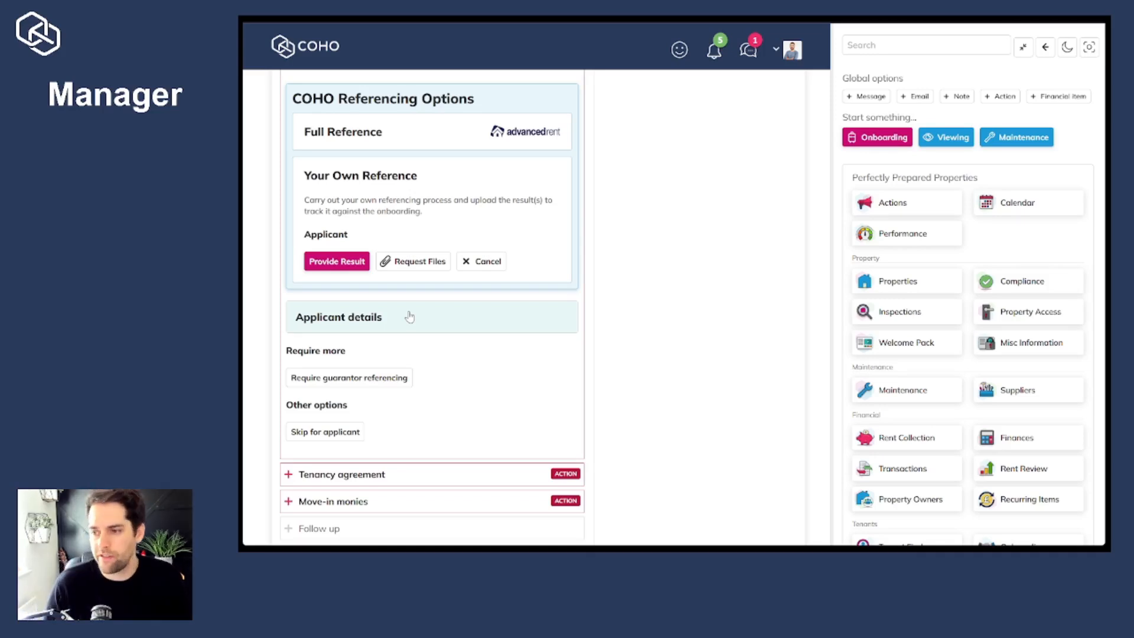
Record the applicant's reference as Failed and choose 'Require a guarantor reference' as the follow-up
{"action": "left_click", "coordinate": [353, 265]}
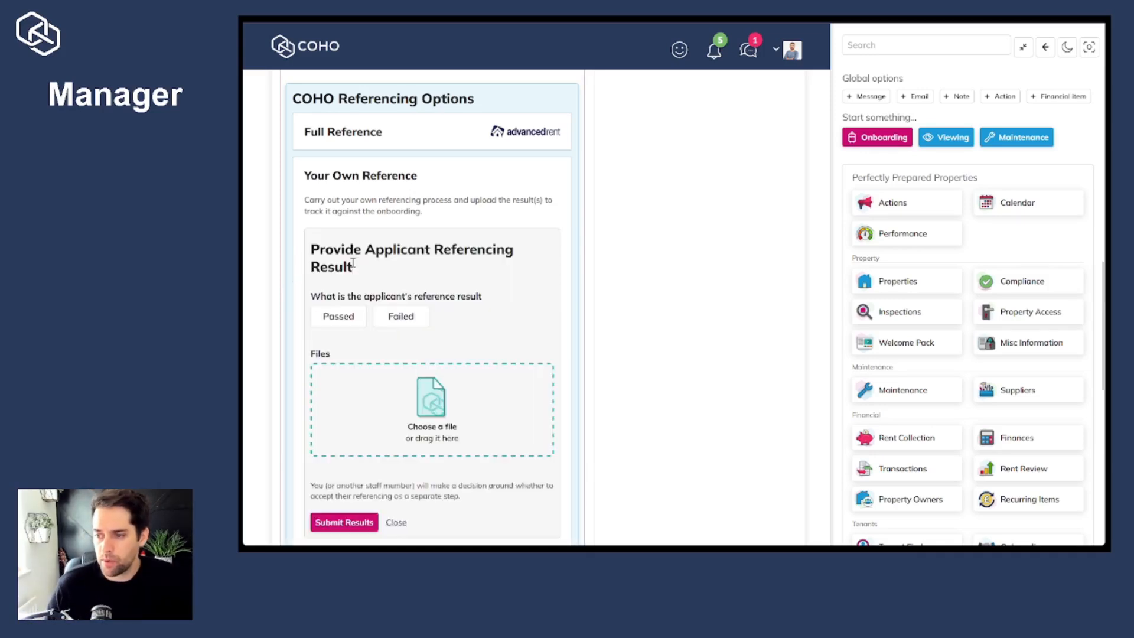
{"action": "left_click", "coordinate": [390, 326]}
{"action": "scroll", "coordinate": [389, 328], "scroll_direction": "down", "scroll_amount": 3}
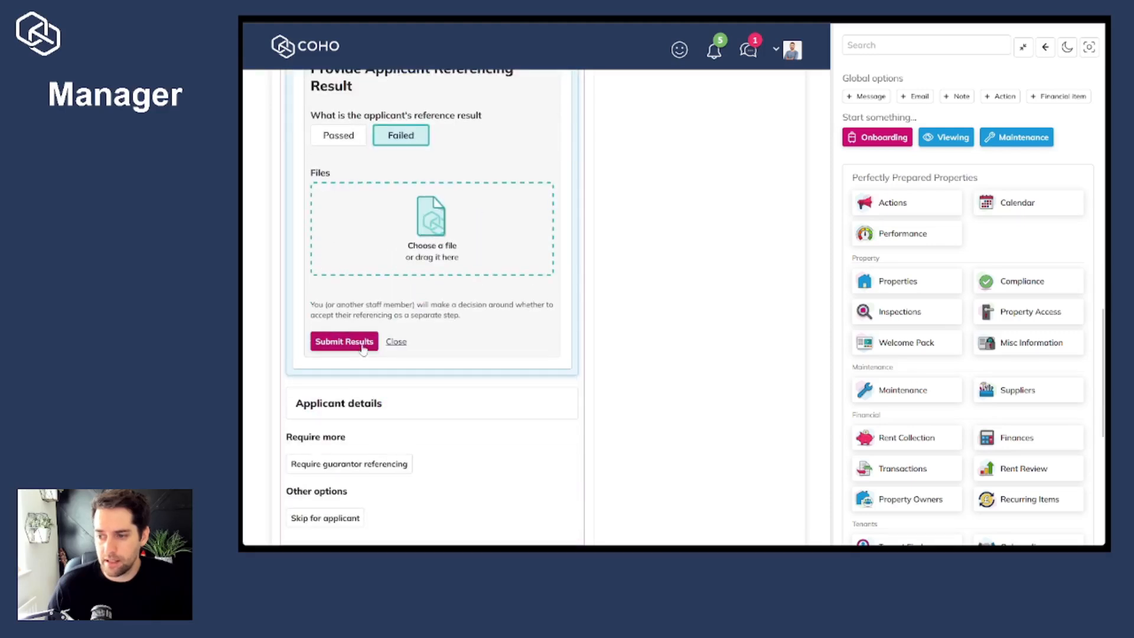
{"action": "left_click", "coordinate": [363, 348]}
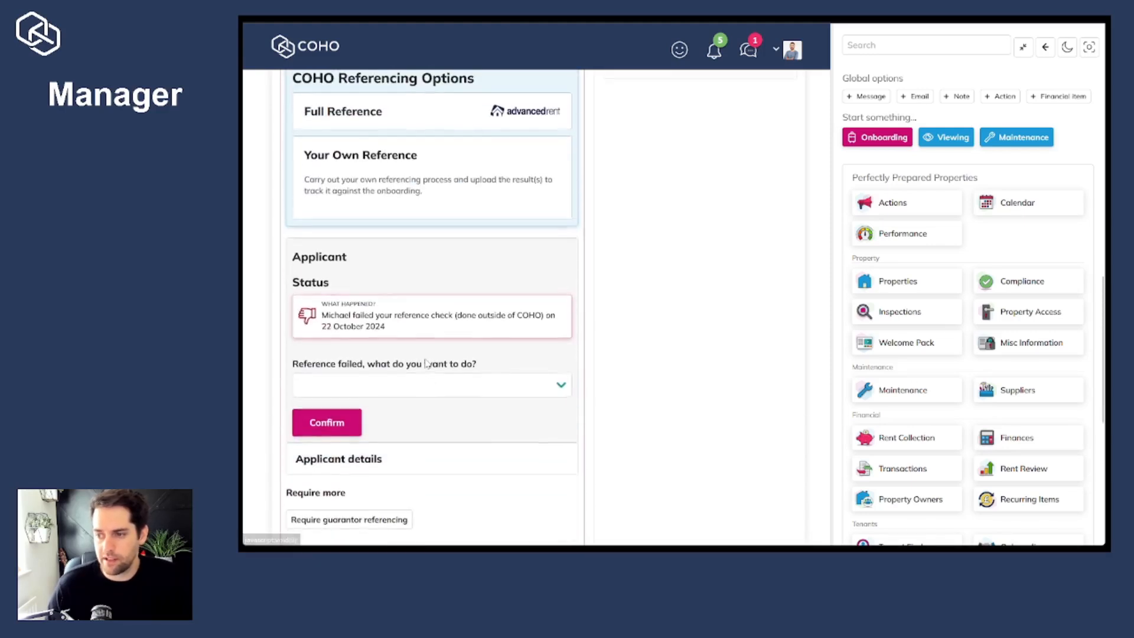
{"action": "left_click", "coordinate": [426, 392]}
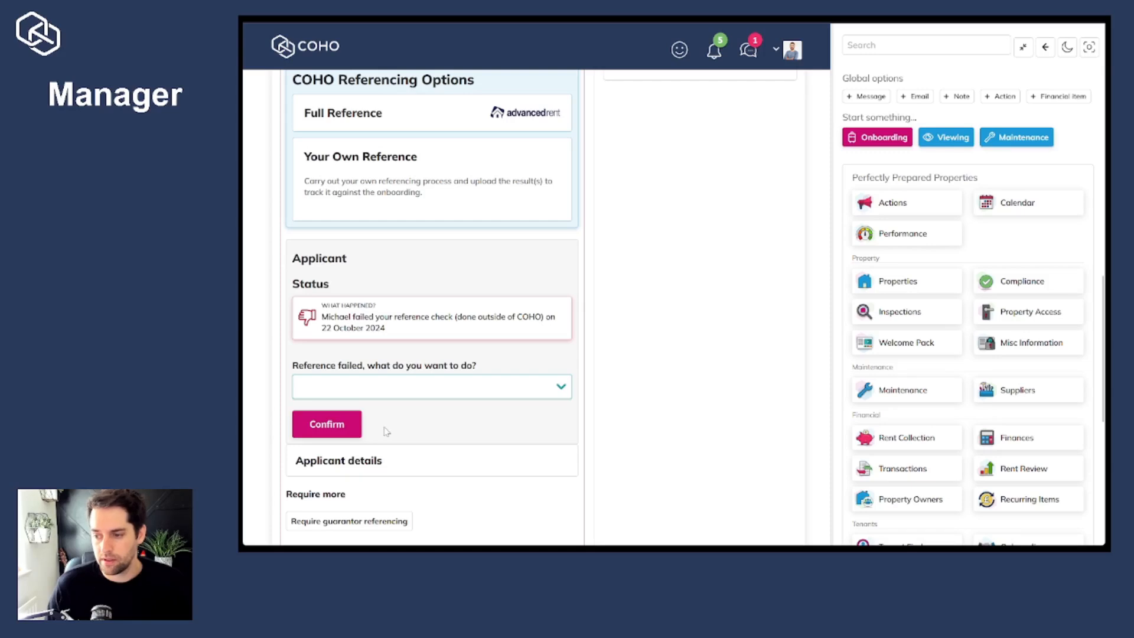
{"action": "key", "text": "Down"}
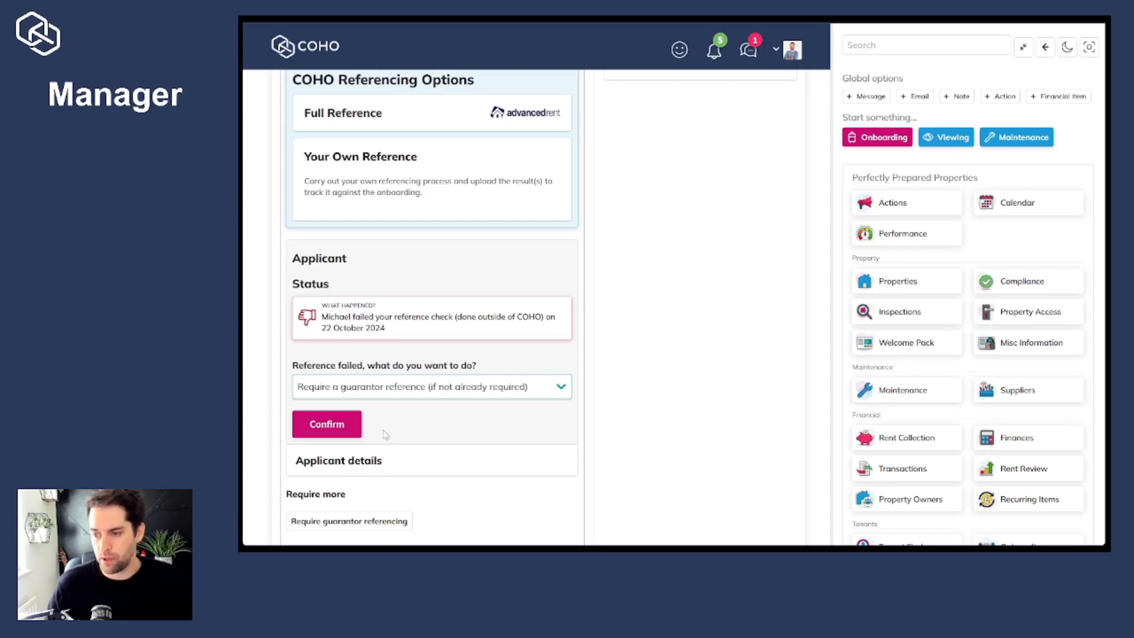
Confirm the applicant decision requiring a guarantor, then request guarantor details from the tenant
{"action": "left_click", "coordinate": [351, 426]}
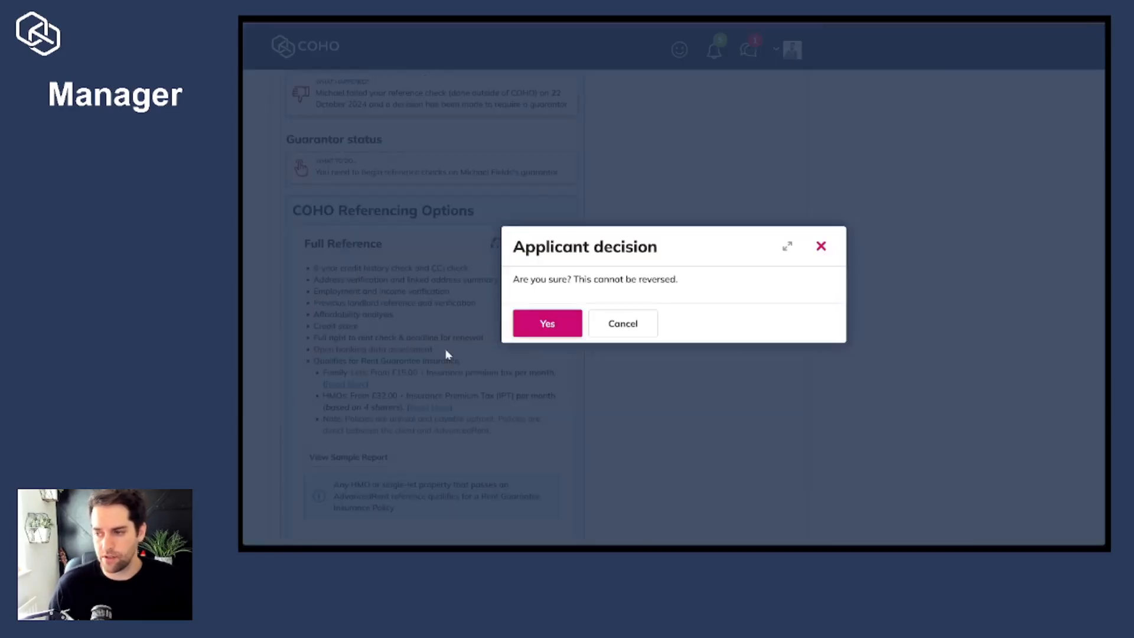
{"action": "left_click", "coordinate": [533, 326]}
{"action": "scroll", "coordinate": [379, 359], "scroll_direction": "down", "scroll_amount": 4}
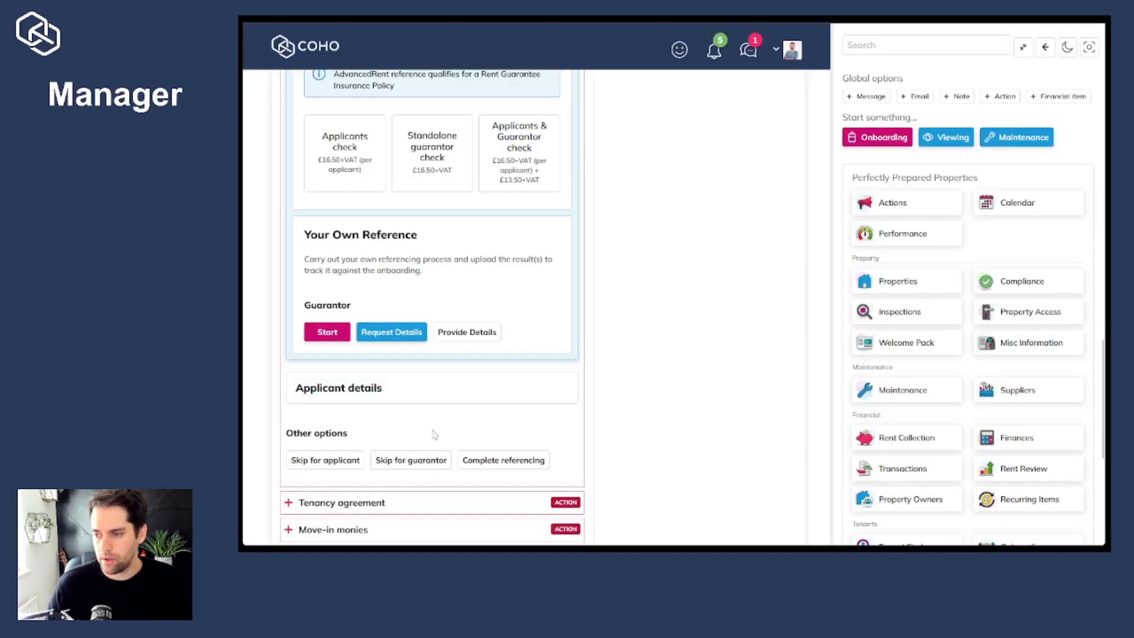
{"action": "scroll", "coordinate": [433, 434], "scroll_direction": "up", "scroll_amount": 1}
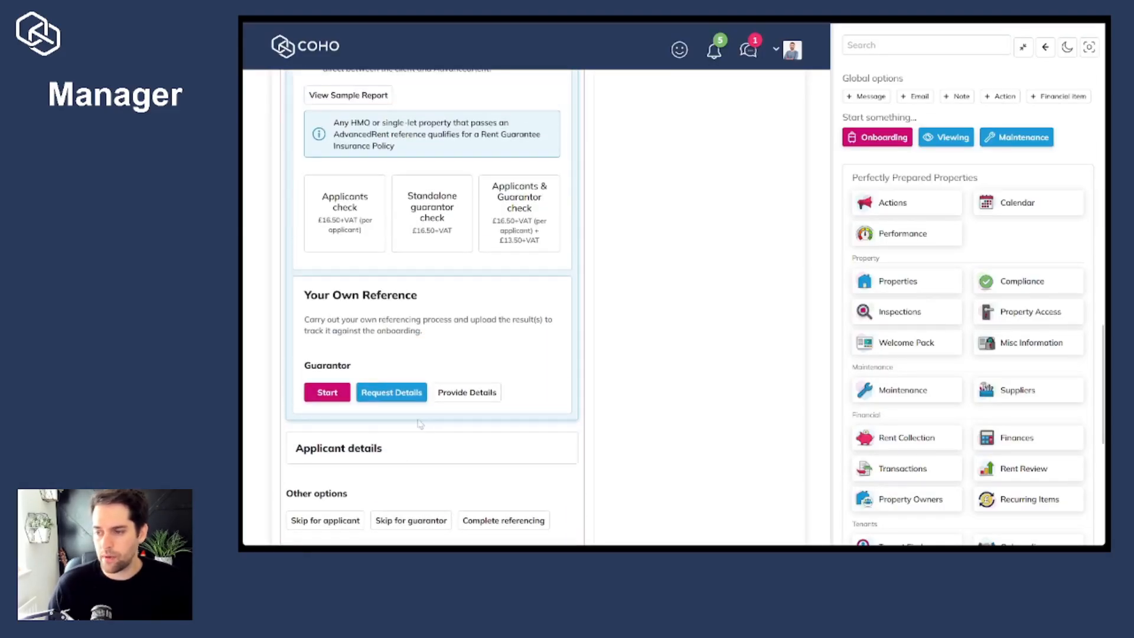
{"action": "left_click", "coordinate": [393, 393]}
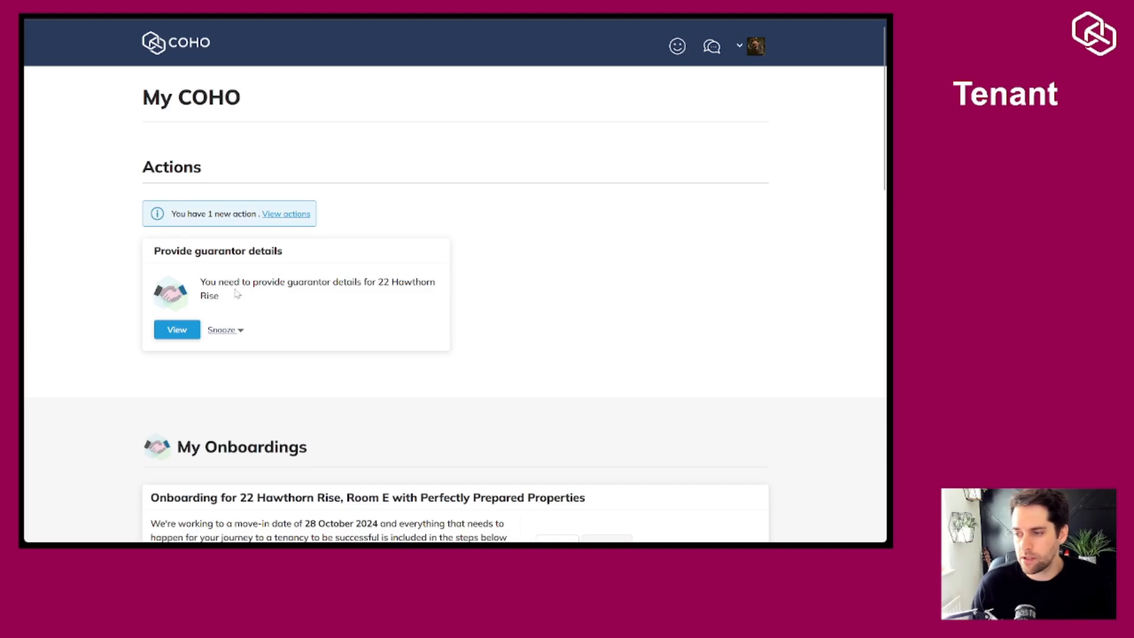
Start the guarantor details form and enter the guarantor's first name, surname, email and contact number
{"action": "scroll", "coordinate": [233, 289], "scroll_direction": "down", "scroll_amount": 8}
{"action": "scroll", "coordinate": [188, 295], "scroll_direction": "down", "scroll_amount": 2}
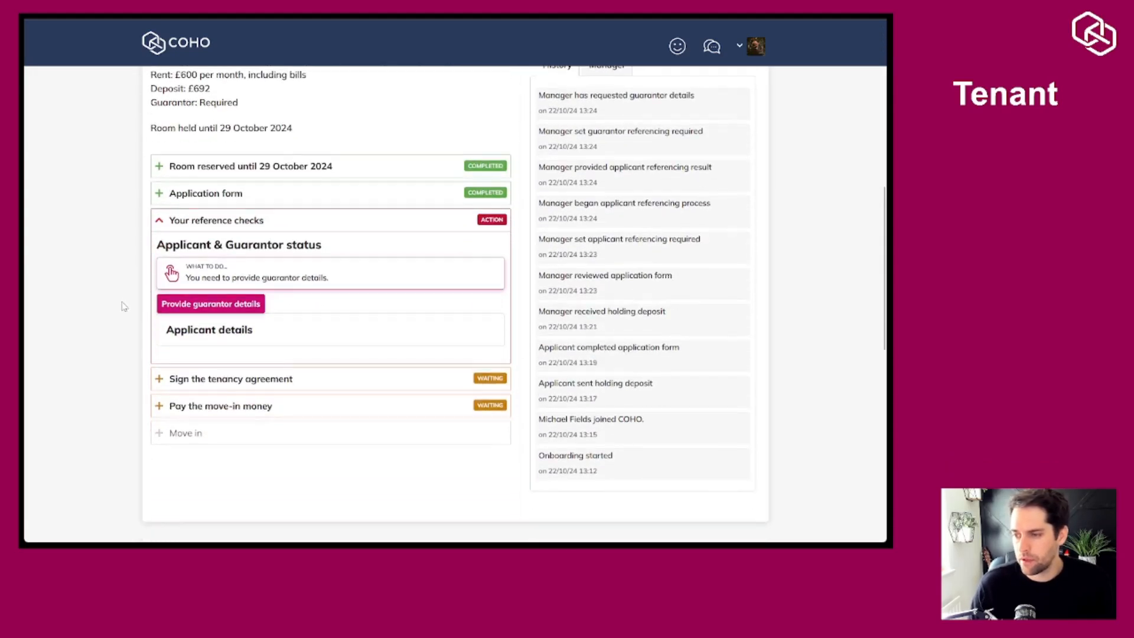
{"action": "scroll", "coordinate": [208, 261], "scroll_direction": "down", "scroll_amount": 2}
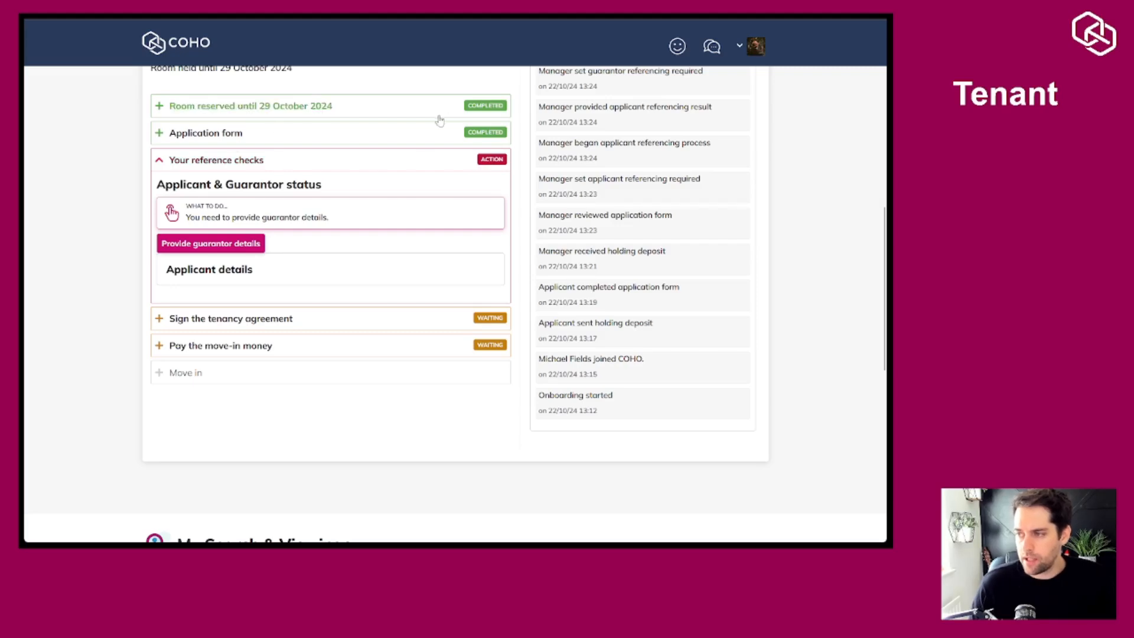
{"action": "scroll", "coordinate": [448, 125], "scroll_direction": "up", "scroll_amount": 2}
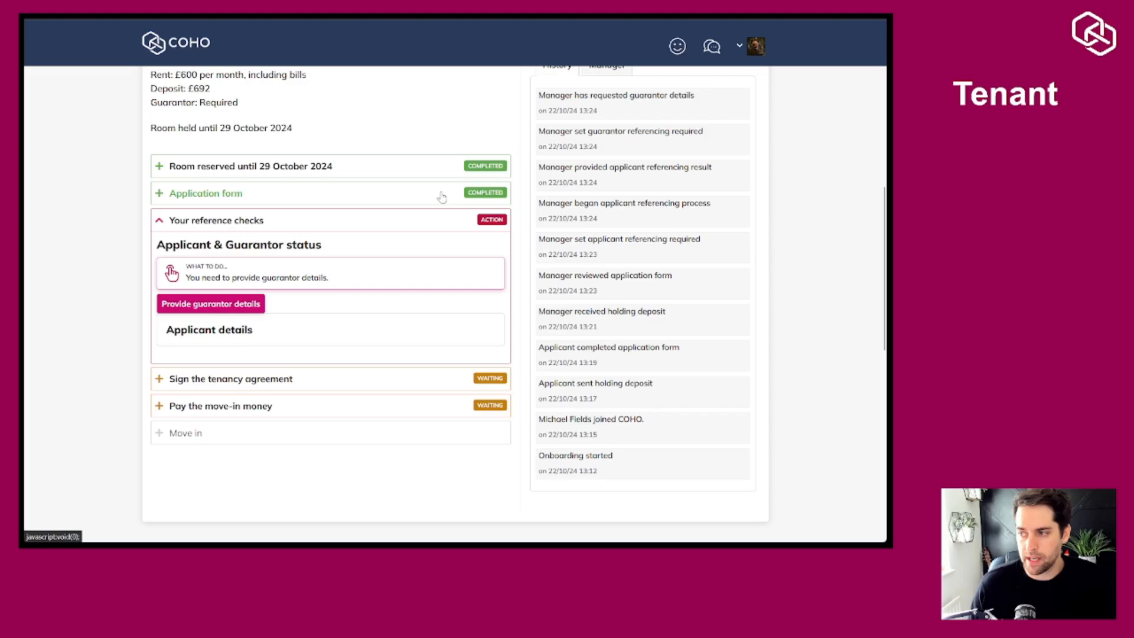
{"action": "left_click", "coordinate": [207, 305]}
{"action": "left_click", "coordinate": [222, 150]}
{"action": "key", "text": "Tab"}
{"action": "key", "text": "Tab"}
{"action": "key", "text": "Tab"}
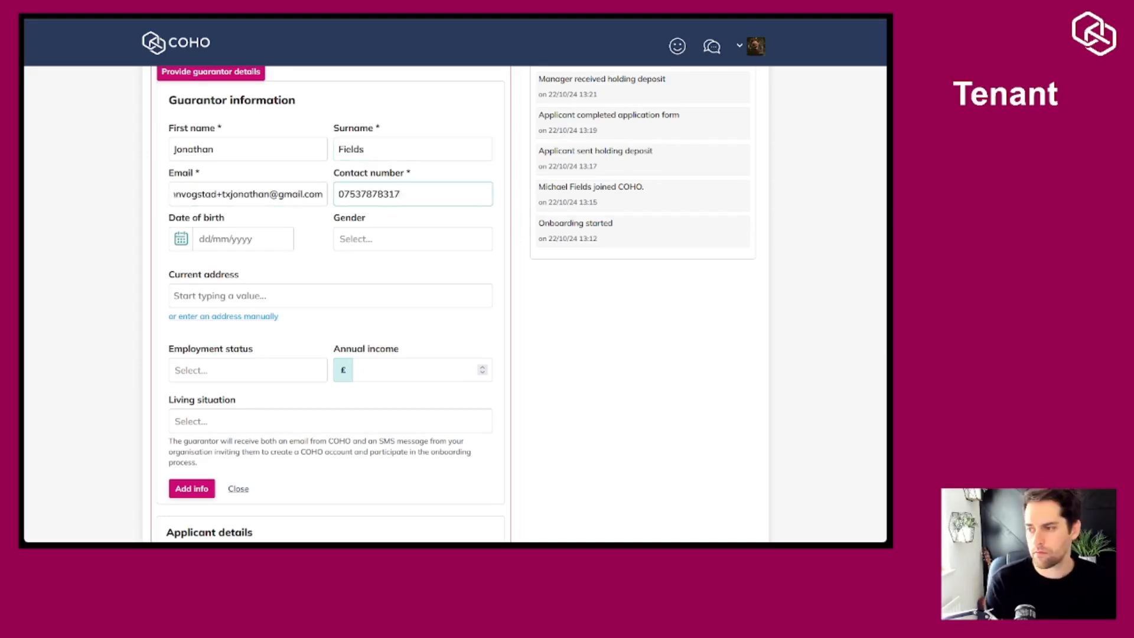
Set the guarantor's date of birth, gender Male, and current address from the suggestions
{"action": "left_click", "coordinate": [182, 238]}
{"action": "left_click", "coordinate": [214, 244]}
{"action": "left_click", "coordinate": [234, 278]}
{"action": "left_click", "coordinate": [275, 301]}
{"action": "left_click", "coordinate": [255, 320]}
{"action": "left_click", "coordinate": [378, 239]}
{"action": "left_click", "coordinate": [374, 279]}
{"action": "left_click", "coordinate": [268, 296]}
{"action": "type", "text": "87"}
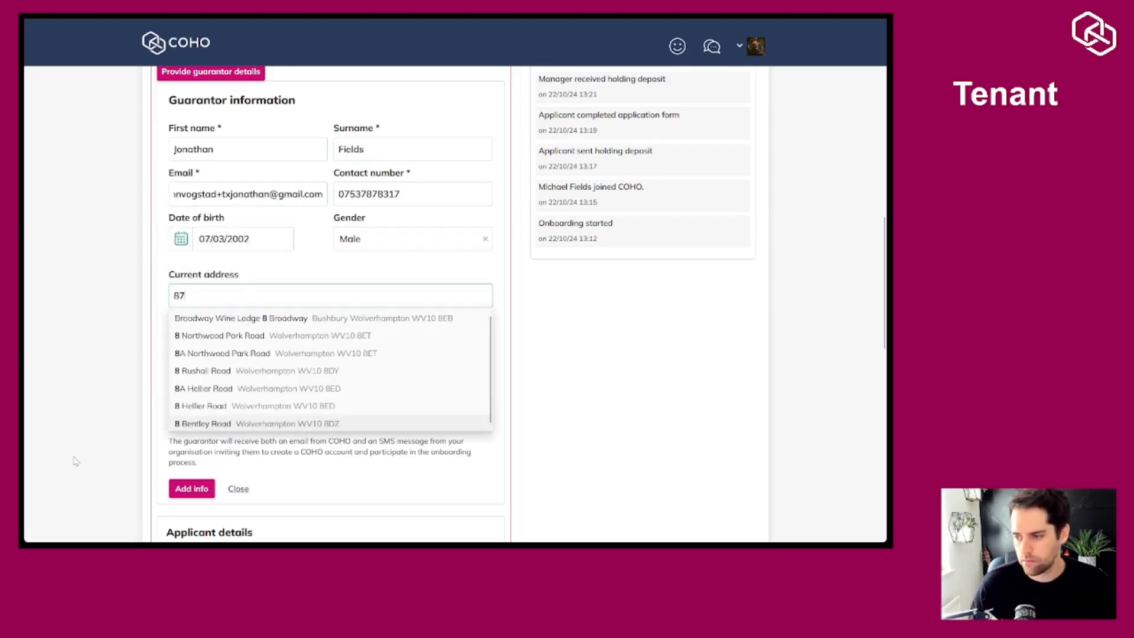
{"action": "left_click", "coordinate": [230, 388]}
Submit employment Employed (Professional), income 52000 and living situation Home owner outright, then view application-stage onboardings
{"action": "scroll", "coordinate": [231, 354], "scroll_direction": "down", "scroll_amount": 1}
{"action": "left_click", "coordinate": [225, 276]}
{"action": "left_click", "coordinate": [226, 291]}
{"action": "type", "text": "52000"}
{"action": "left_click", "coordinate": [266, 322]}
{"action": "left_click", "coordinate": [247, 345]}
{"action": "left_click", "coordinate": [191, 390]}
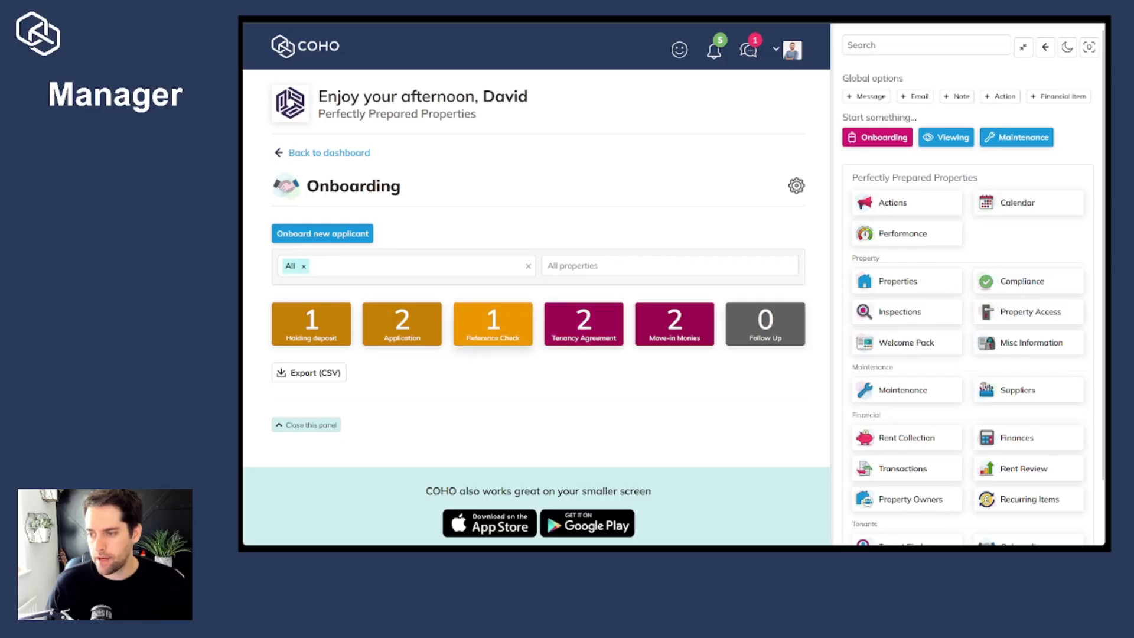
{"action": "left_click", "coordinate": [401, 323]}
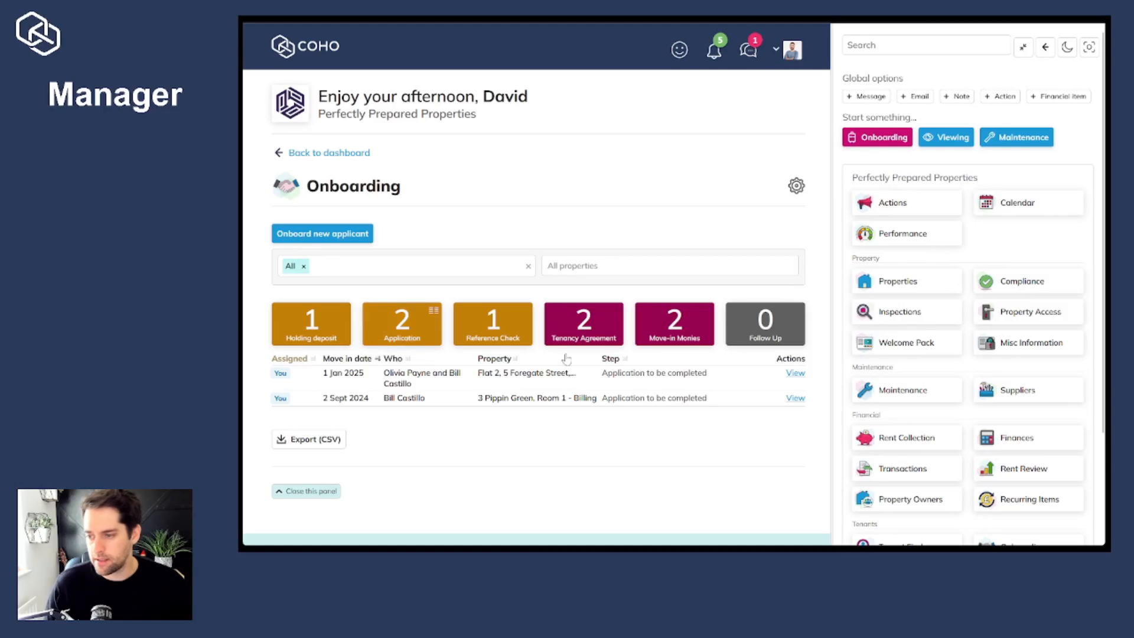
From the Reference Check list, start the guarantor's referencing and submit a Passed result
{"action": "left_click", "coordinate": [493, 323]}
{"action": "left_click", "coordinate": [795, 373]}
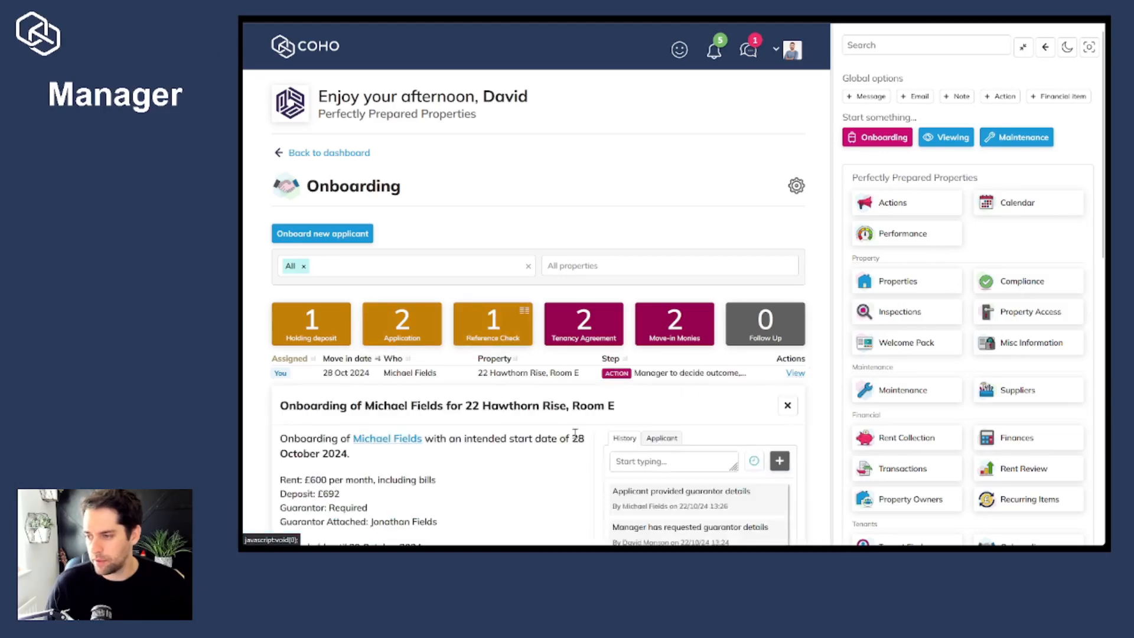
{"action": "scroll", "coordinate": [574, 433], "scroll_direction": "down", "scroll_amount": 10}
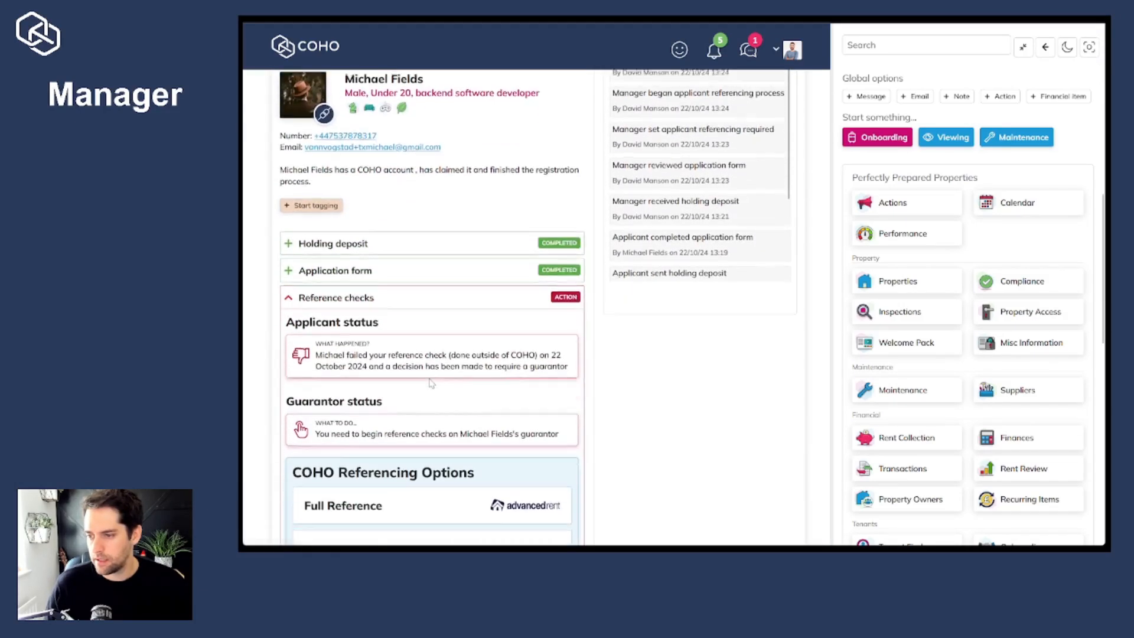
{"action": "scroll", "coordinate": [432, 383], "scroll_direction": "down", "scroll_amount": 2}
{"action": "scroll", "coordinate": [382, 339], "scroll_direction": "down", "scroll_amount": 4}
{"action": "scroll", "coordinate": [381, 348], "scroll_direction": "up", "scroll_amount": 2}
{"action": "scroll", "coordinate": [396, 321], "scroll_direction": "down", "scroll_amount": 2}
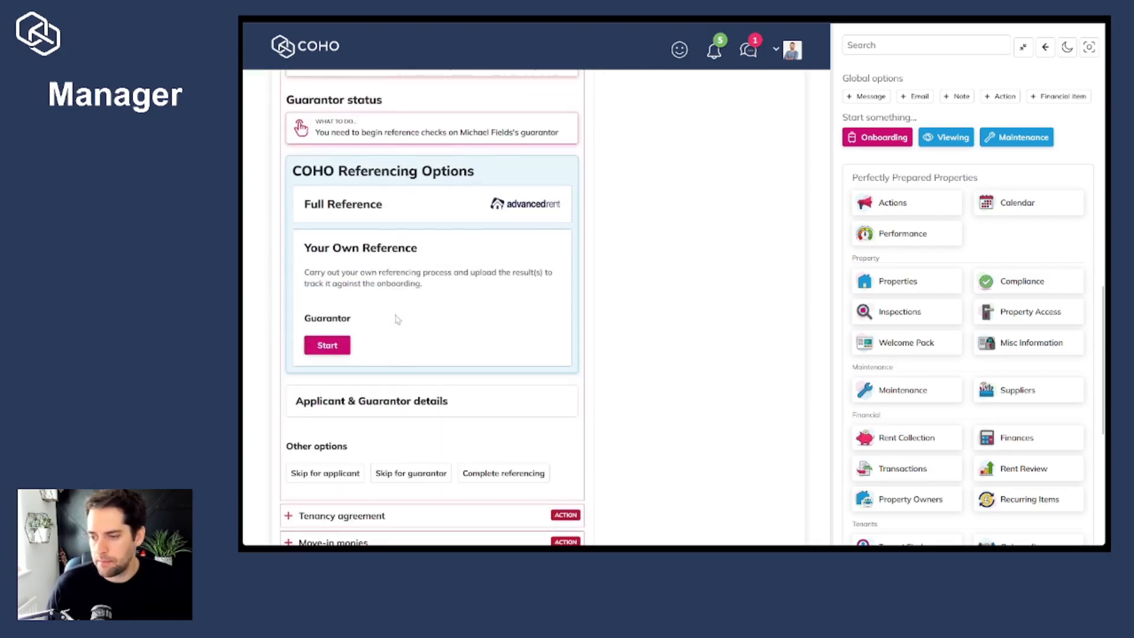
{"action": "left_click", "coordinate": [337, 352]}
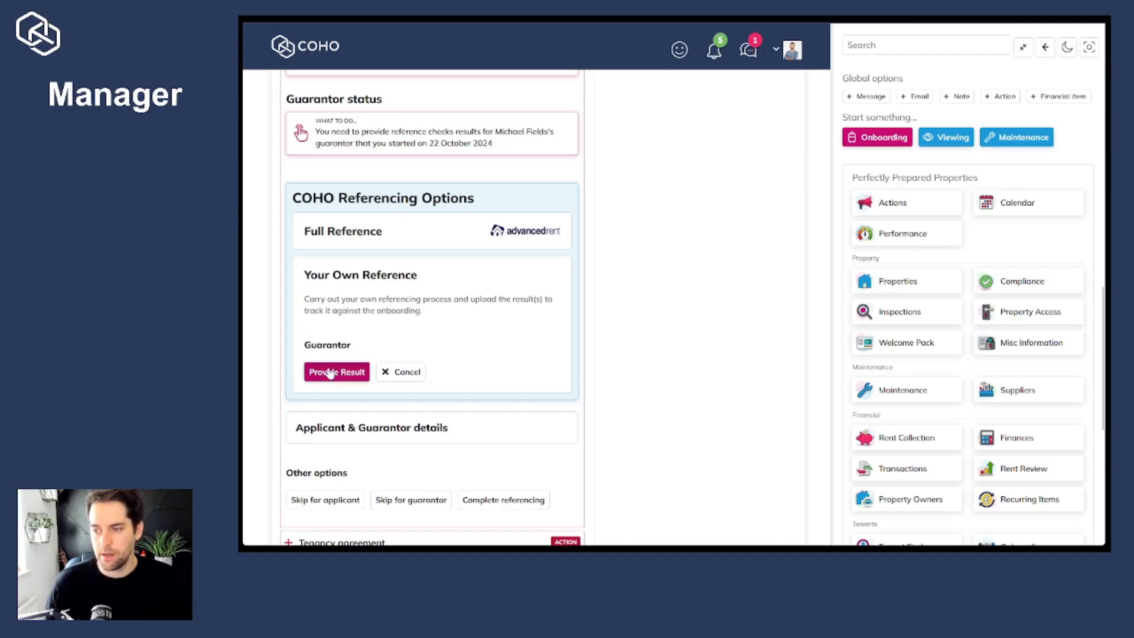
{"action": "left_click", "coordinate": [336, 371]}
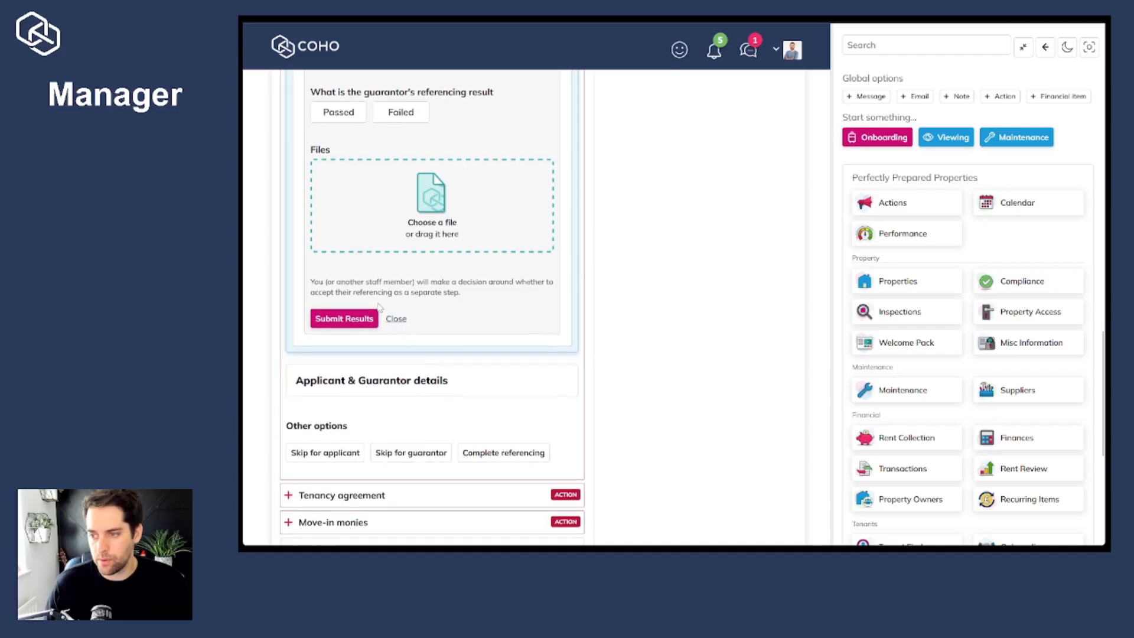
{"action": "left_click", "coordinate": [342, 180]}
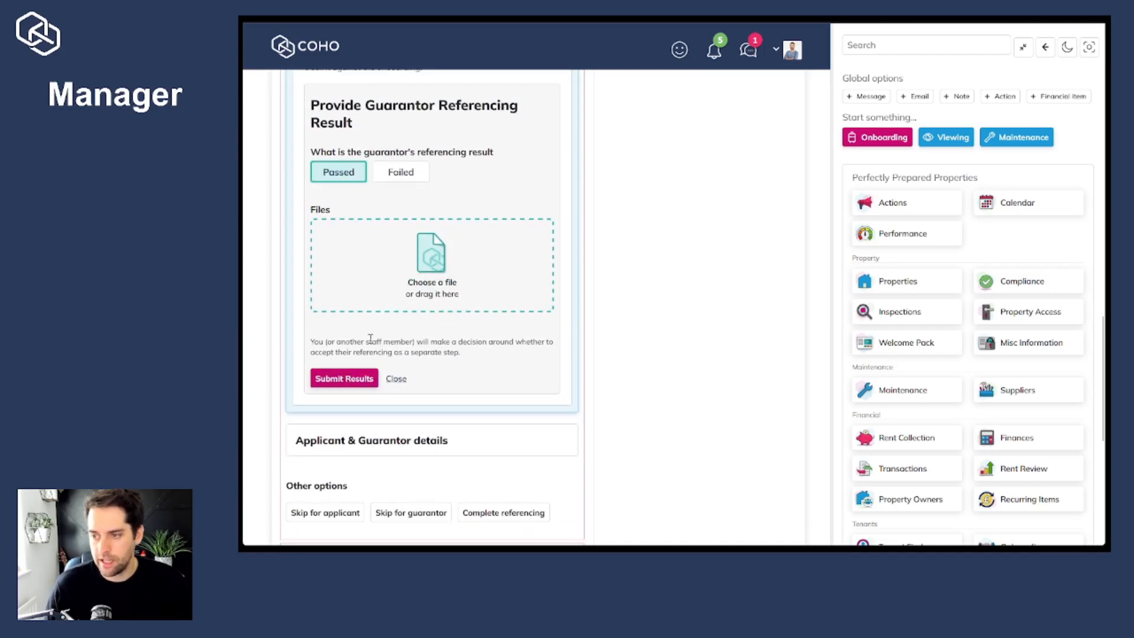
{"action": "left_click", "coordinate": [356, 385]}
Choose Continue (Accept reference) for the passed guarantor and confirm the decision
{"action": "scroll", "coordinate": [422, 388], "scroll_direction": "up", "scroll_amount": 4}
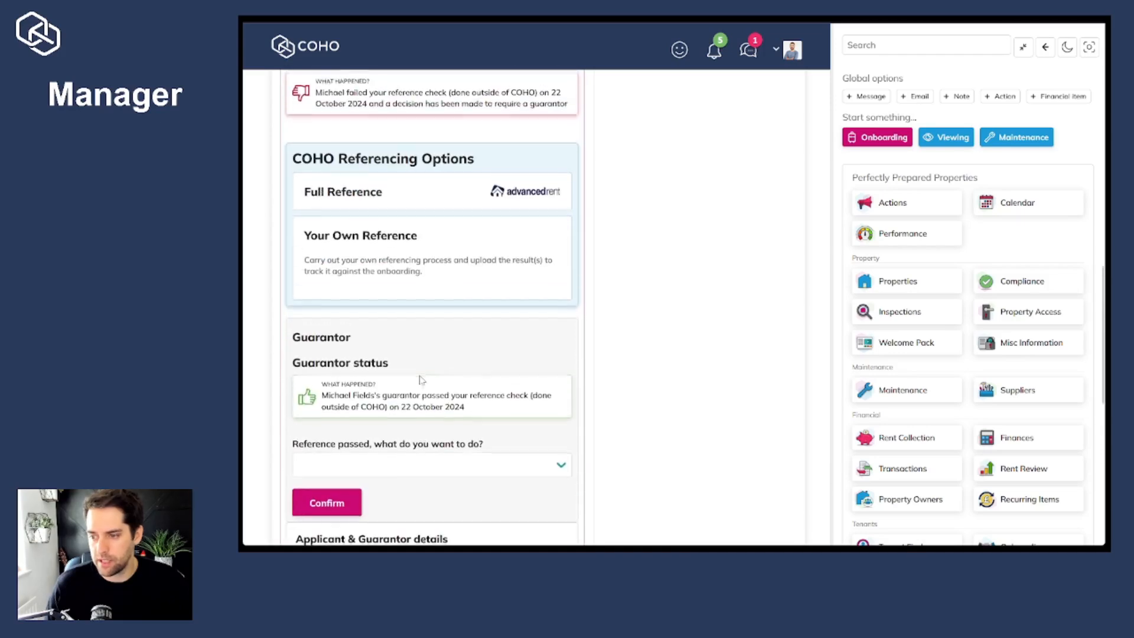
{"action": "left_click", "coordinate": [444, 466]}
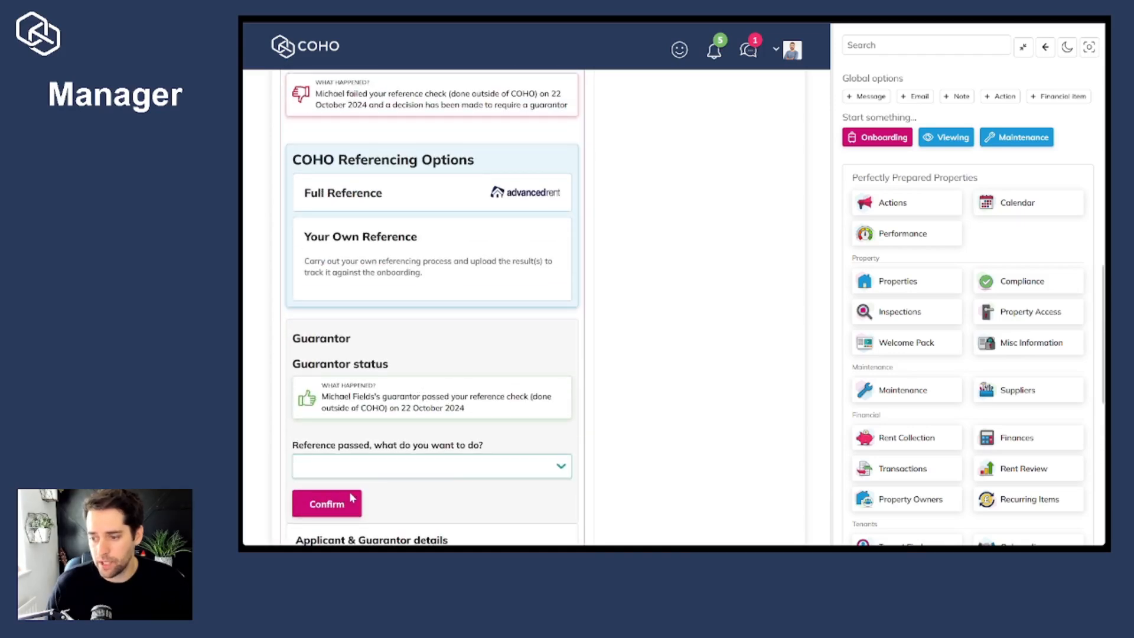
{"action": "left_click", "coordinate": [354, 496]}
{"action": "scroll", "coordinate": [353, 499], "scroll_direction": "down", "scroll_amount": 3}
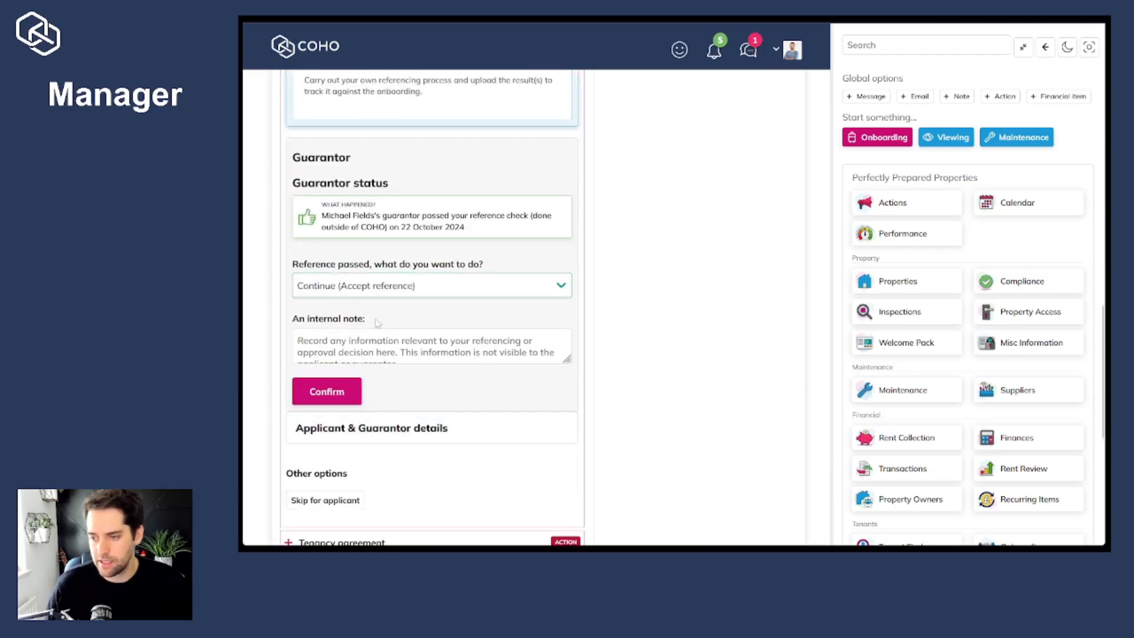
{"action": "left_click", "coordinate": [317, 398]}
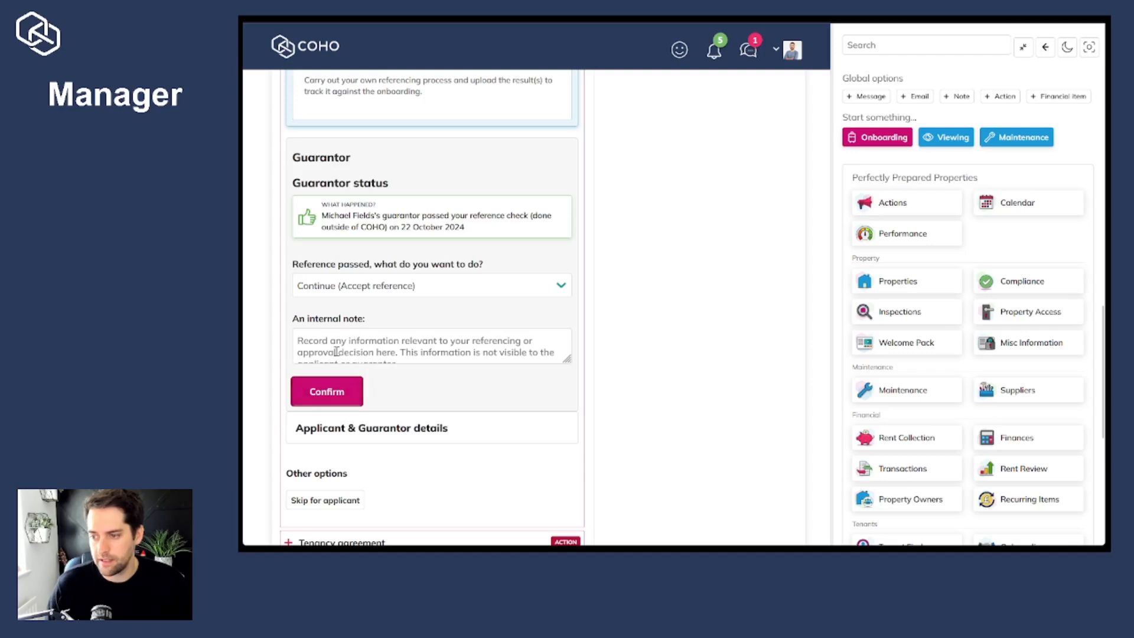
{"action": "left_click", "coordinate": [327, 391]}
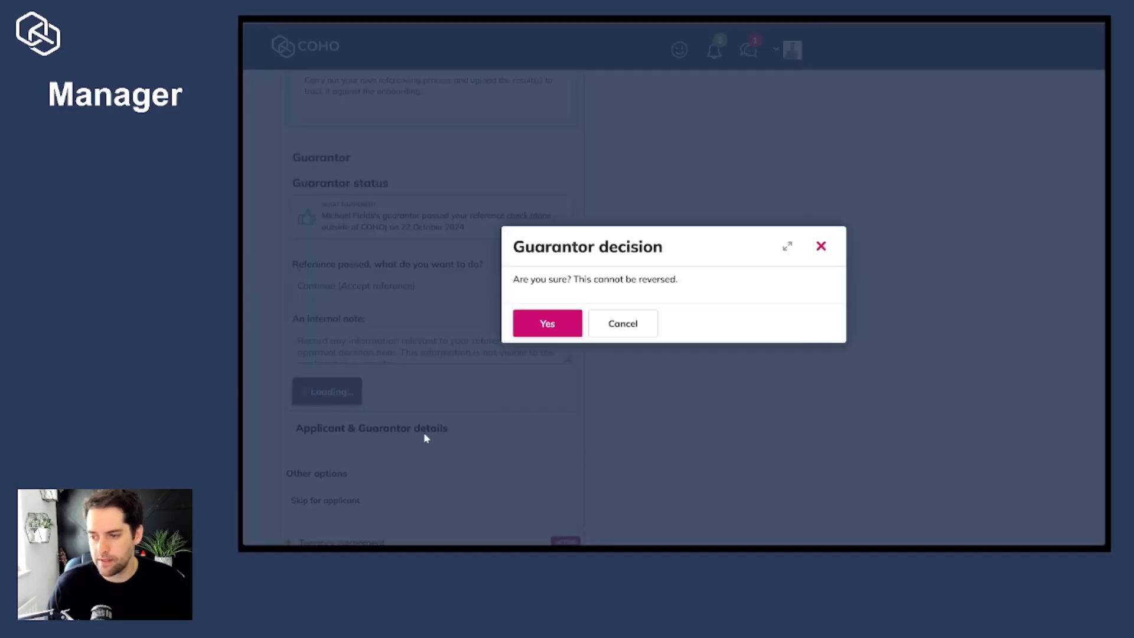
{"action": "left_click", "coordinate": [548, 323]}
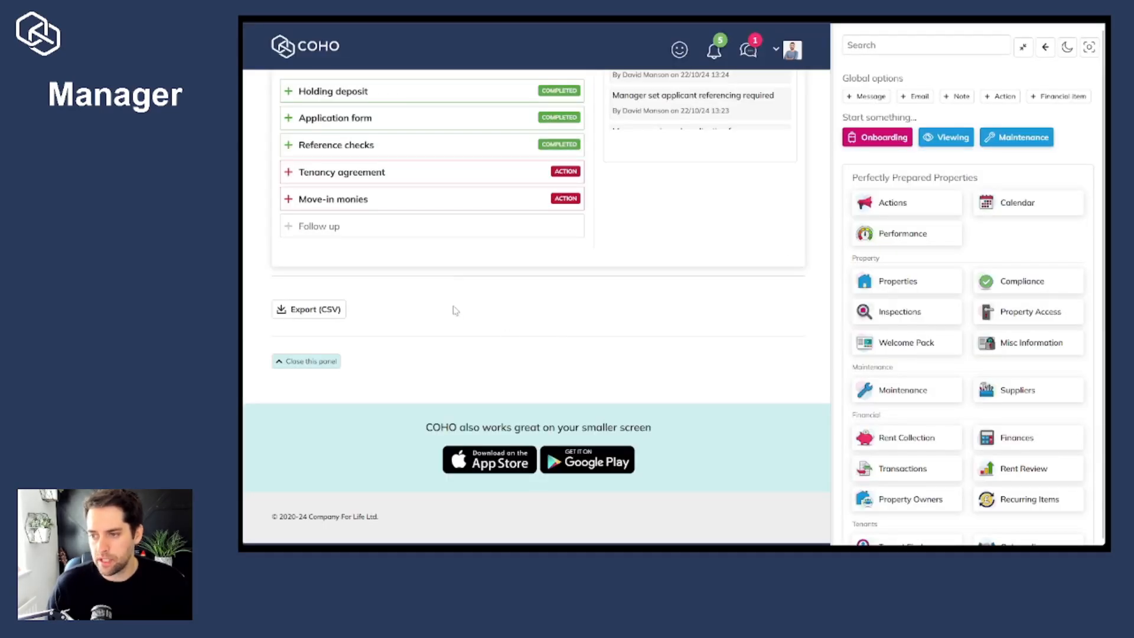
{"action": "scroll", "coordinate": [447, 330], "scroll_direction": "up", "scroll_amount": 1}
Start the rent schedule under the tenancy agreement step and review its rent day, payment method and reference
{"action": "scroll", "coordinate": [447, 339], "scroll_direction": "up", "scroll_amount": 2}
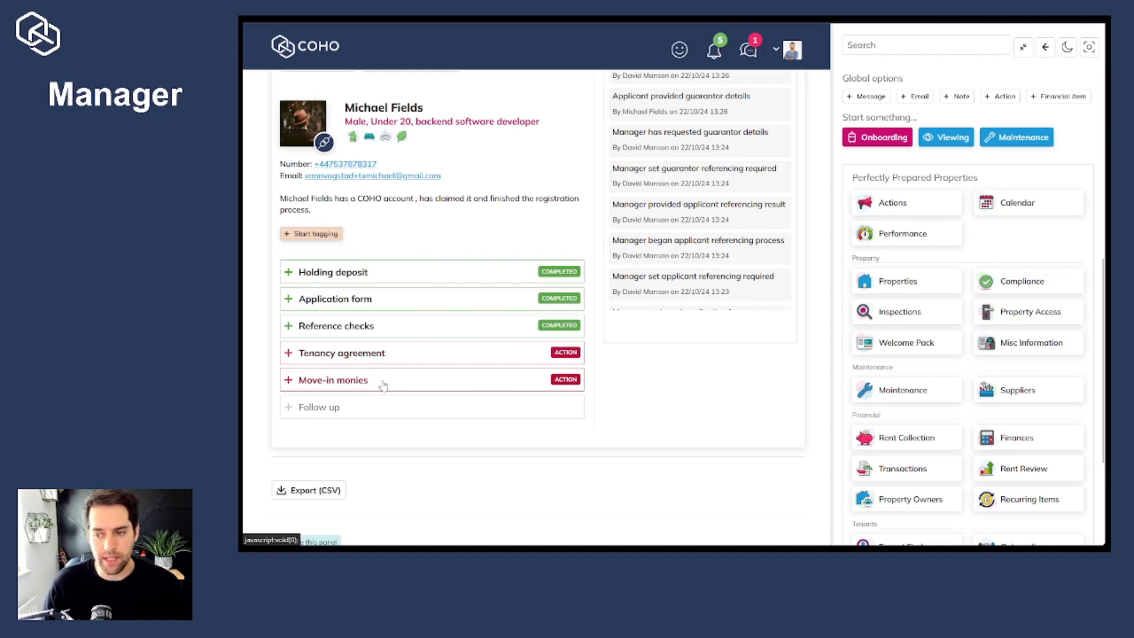
{"action": "left_click", "coordinate": [382, 356]}
{"action": "scroll", "coordinate": [378, 363], "scroll_direction": "down", "scroll_amount": 1}
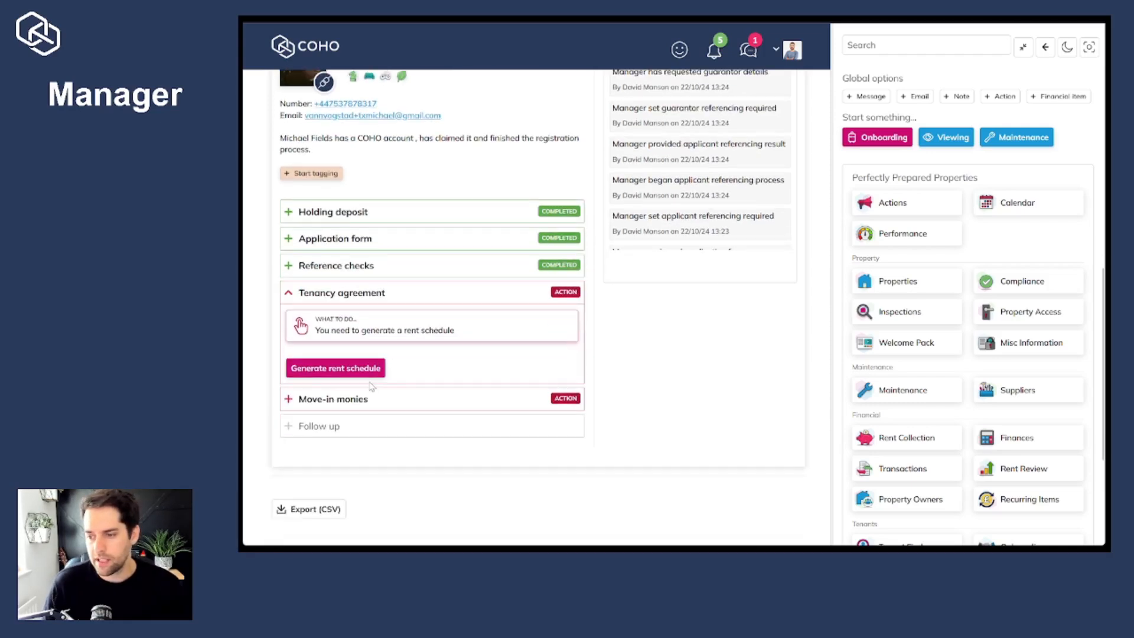
{"action": "left_click", "coordinate": [363, 368]}
{"action": "scroll", "coordinate": [378, 295], "scroll_direction": "down", "scroll_amount": 2}
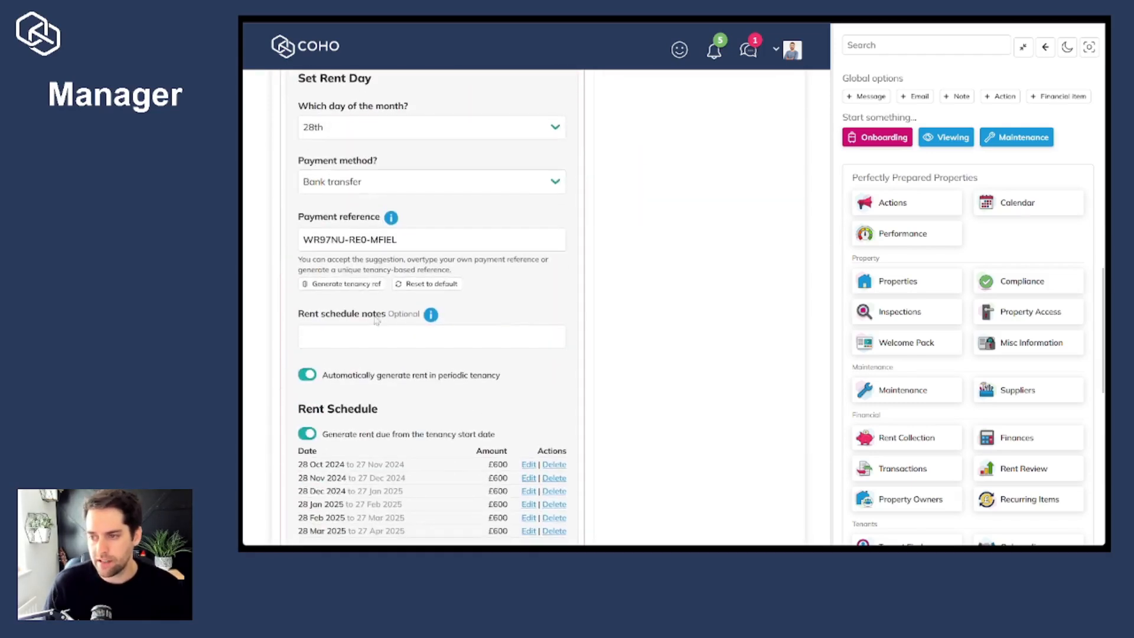
{"action": "left_click", "coordinate": [377, 129]}
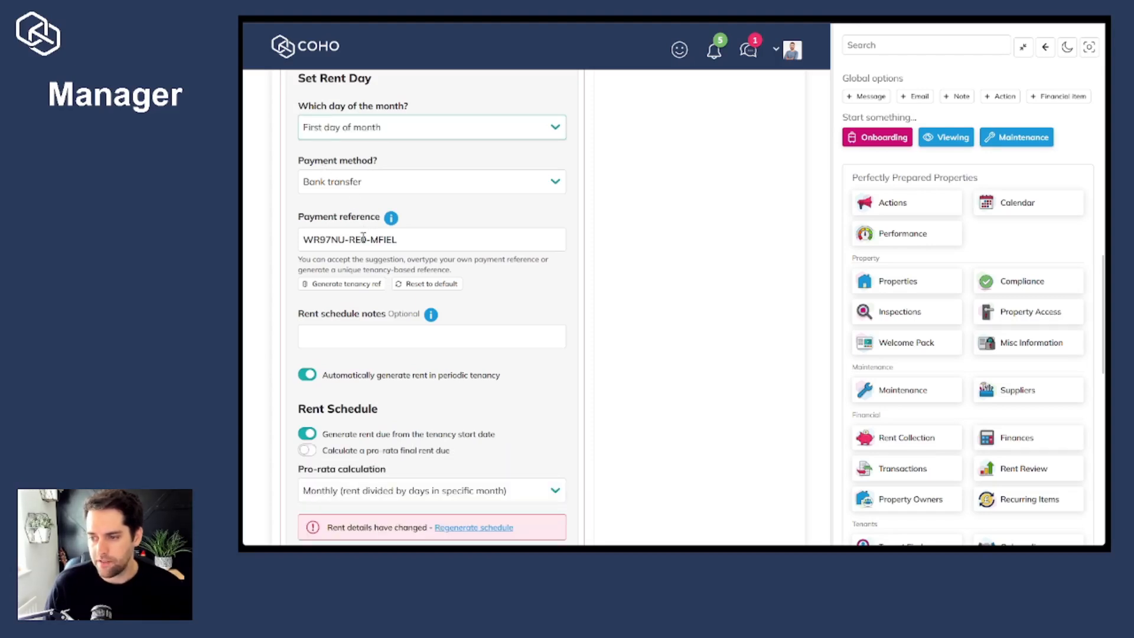
{"action": "left_click", "coordinate": [356, 185]}
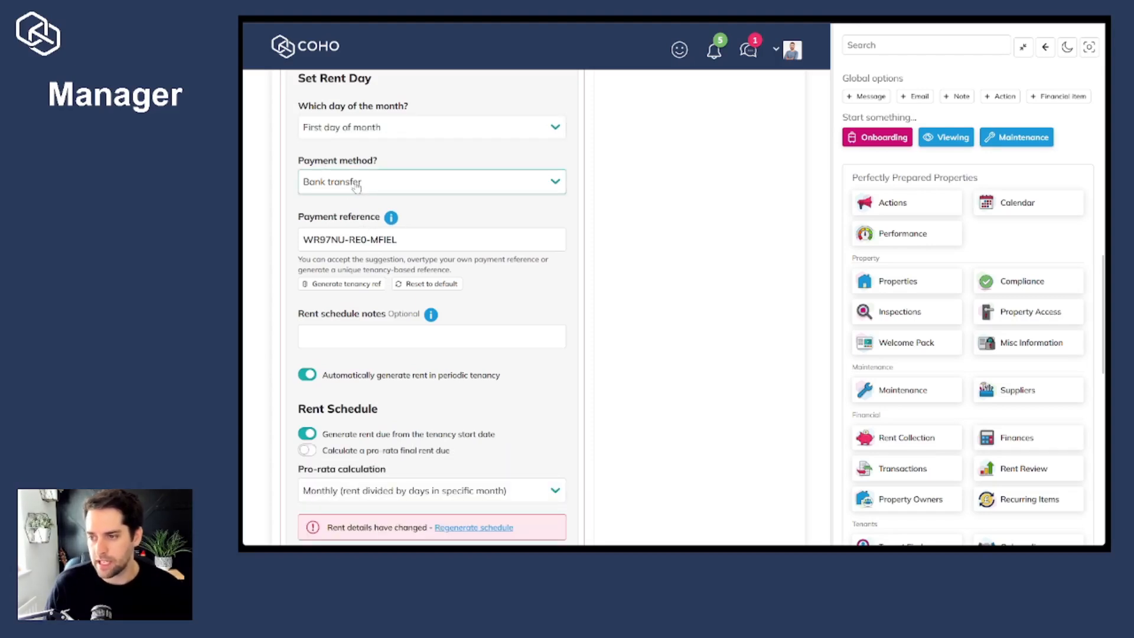
{"action": "left_click_drag", "start_coordinate": [399, 240], "coordinate": [295, 243]}
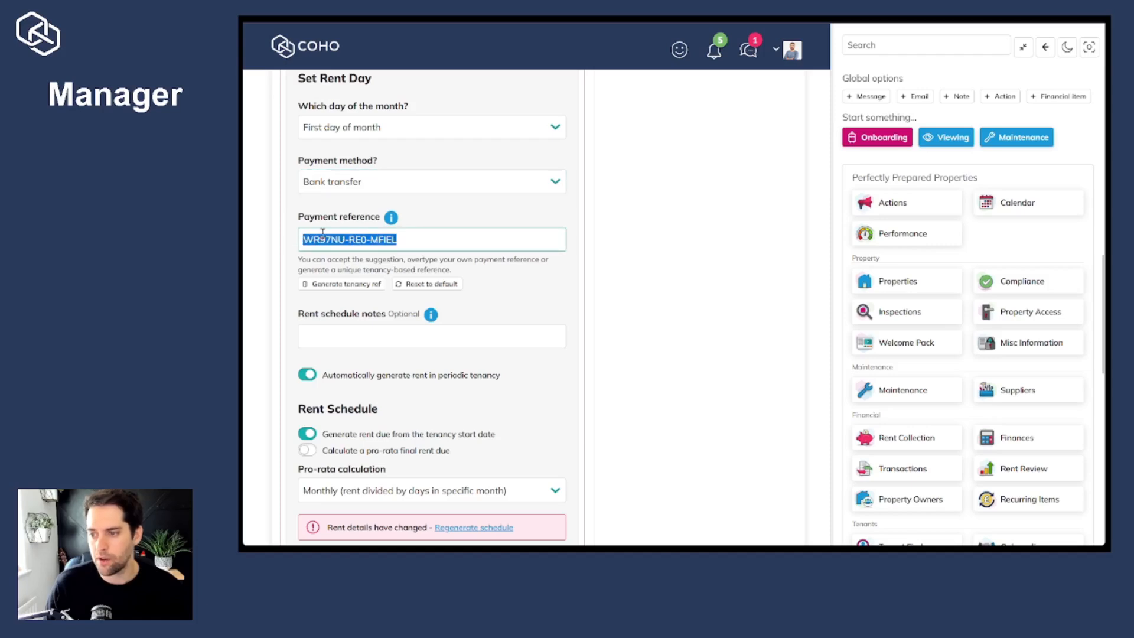
{"action": "left_click", "coordinate": [315, 239]}
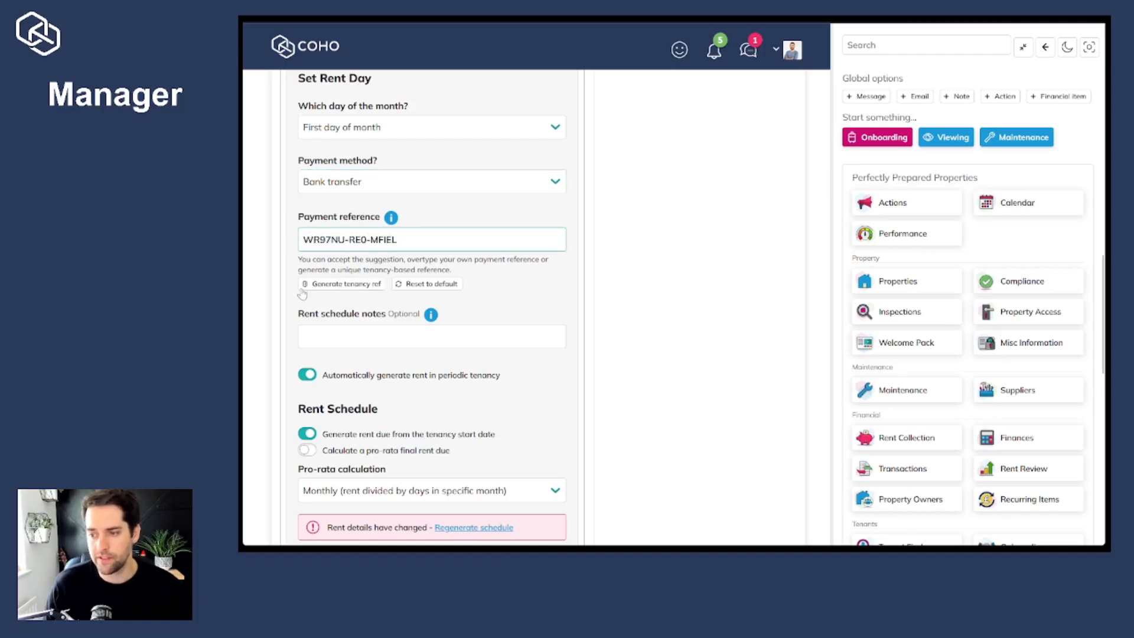
{"action": "scroll", "coordinate": [302, 294], "scroll_direction": "down", "scroll_amount": 1}
{"action": "left_click_drag", "start_coordinate": [407, 181], "coordinate": [304, 185]}
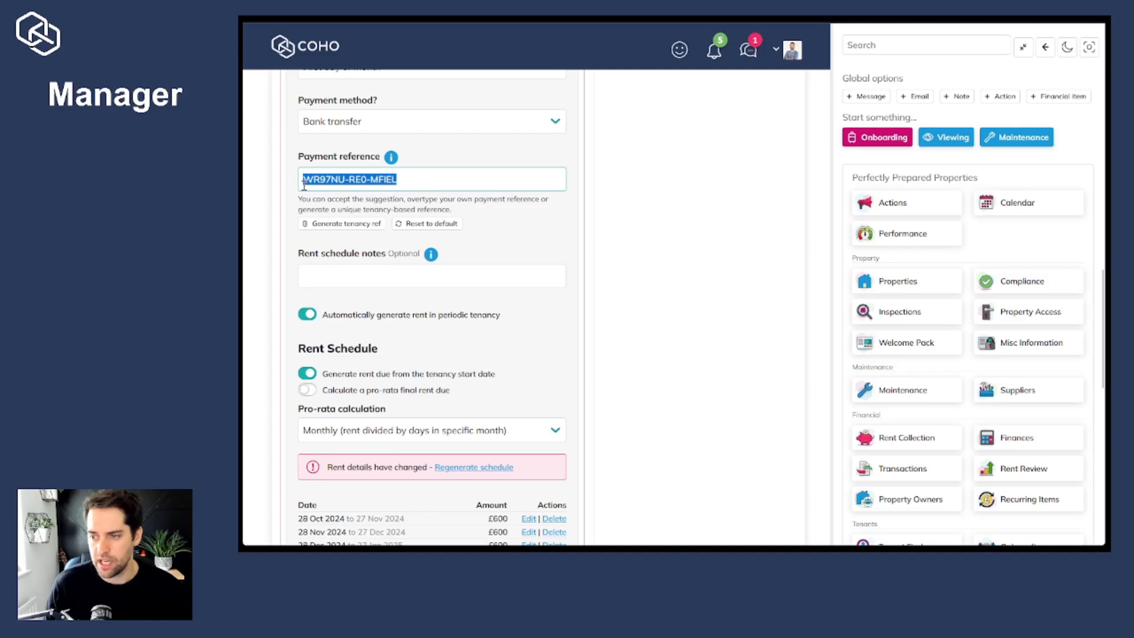
{"action": "left_click", "coordinate": [425, 186]}
{"action": "scroll", "coordinate": [275, 261], "scroll_direction": "down", "scroll_amount": 1}
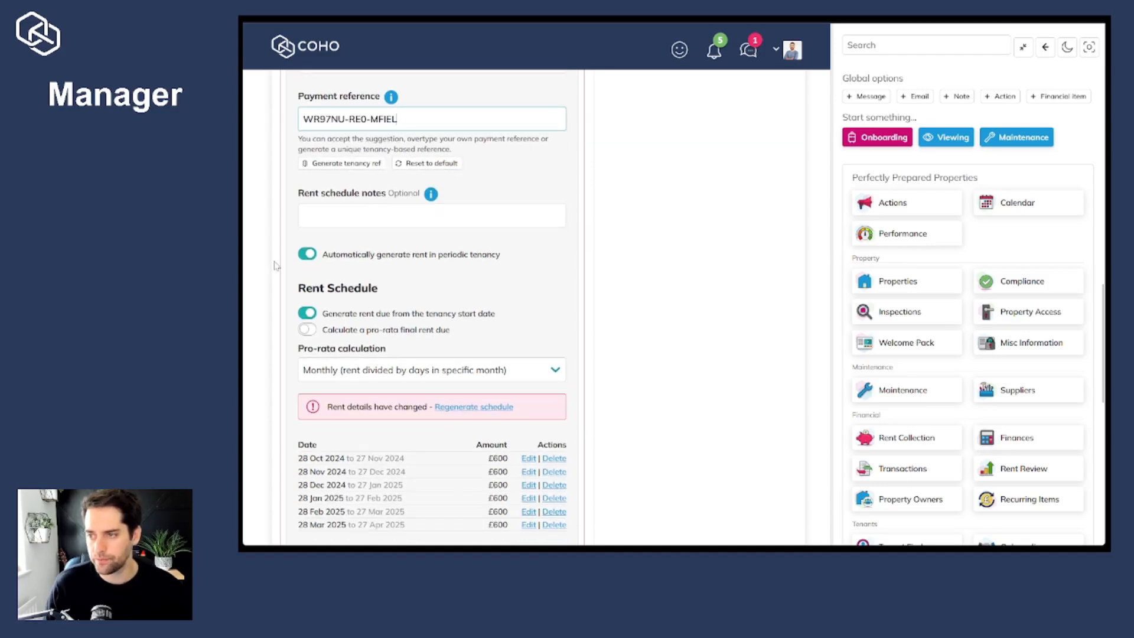
{"action": "scroll", "coordinate": [276, 265], "scroll_direction": "down", "scroll_amount": 2}
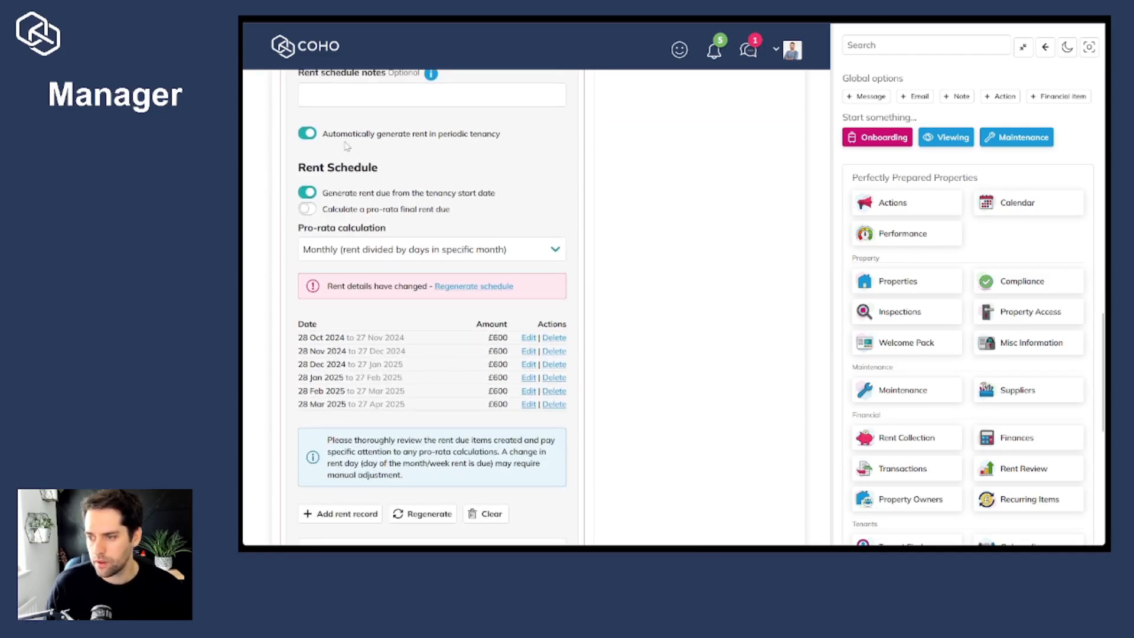
{"action": "left_click_drag", "start_coordinate": [324, 134], "coordinate": [512, 137]}
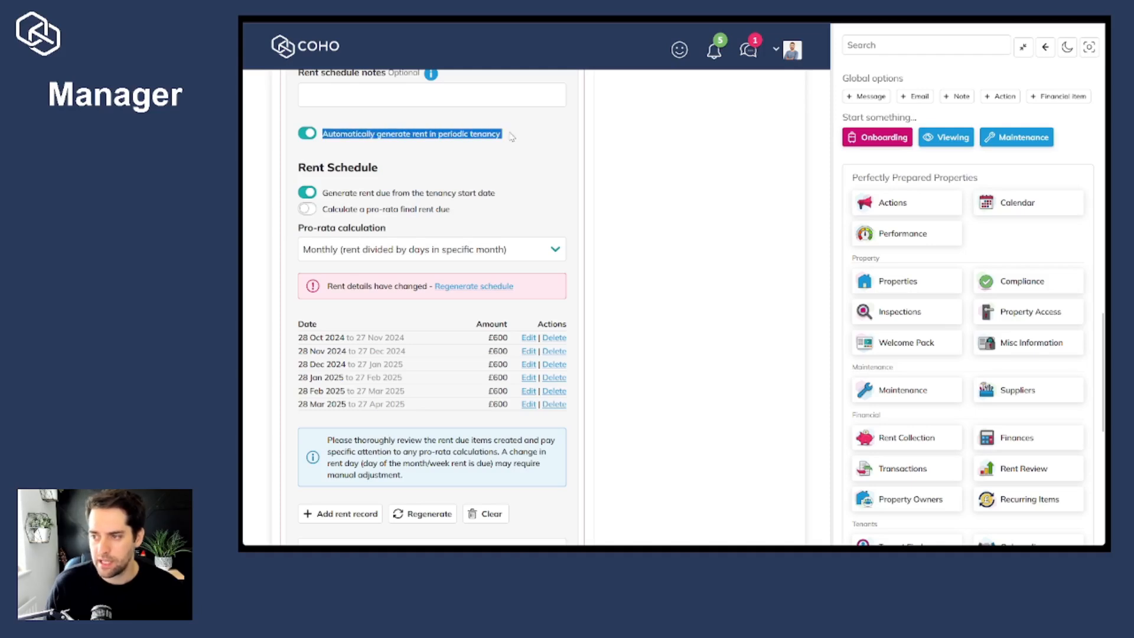
{"action": "left_click", "coordinate": [512, 140]}
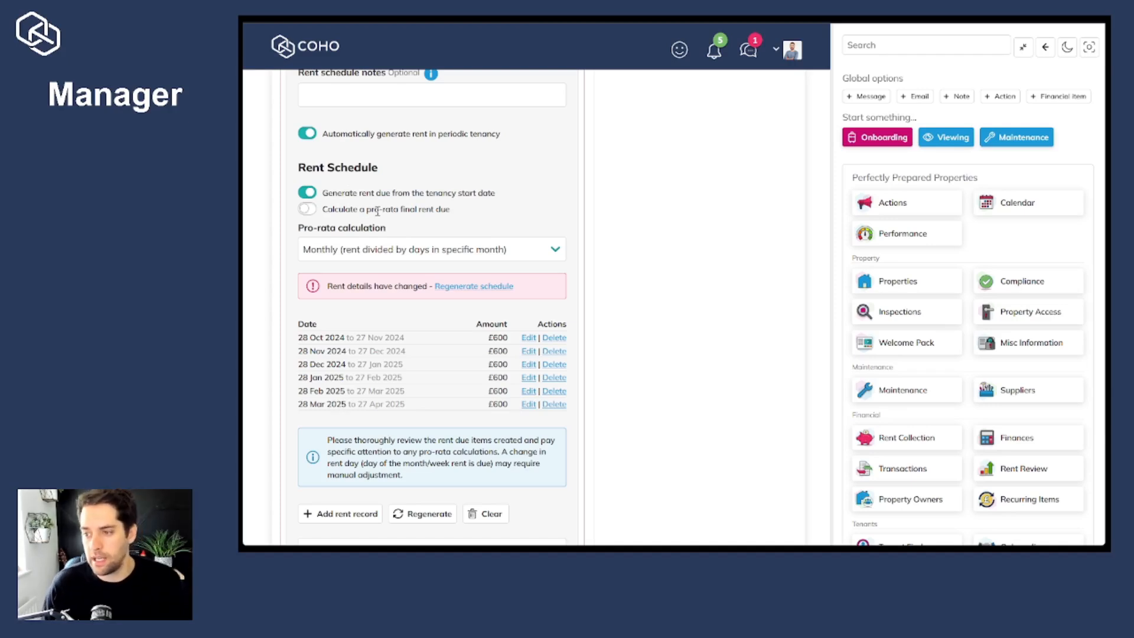
Regenerate the schedule for the 1st of each month, check the £77.42 pro-rata row, and save
{"action": "scroll", "coordinate": [362, 255], "scroll_direction": "down", "scroll_amount": 1}
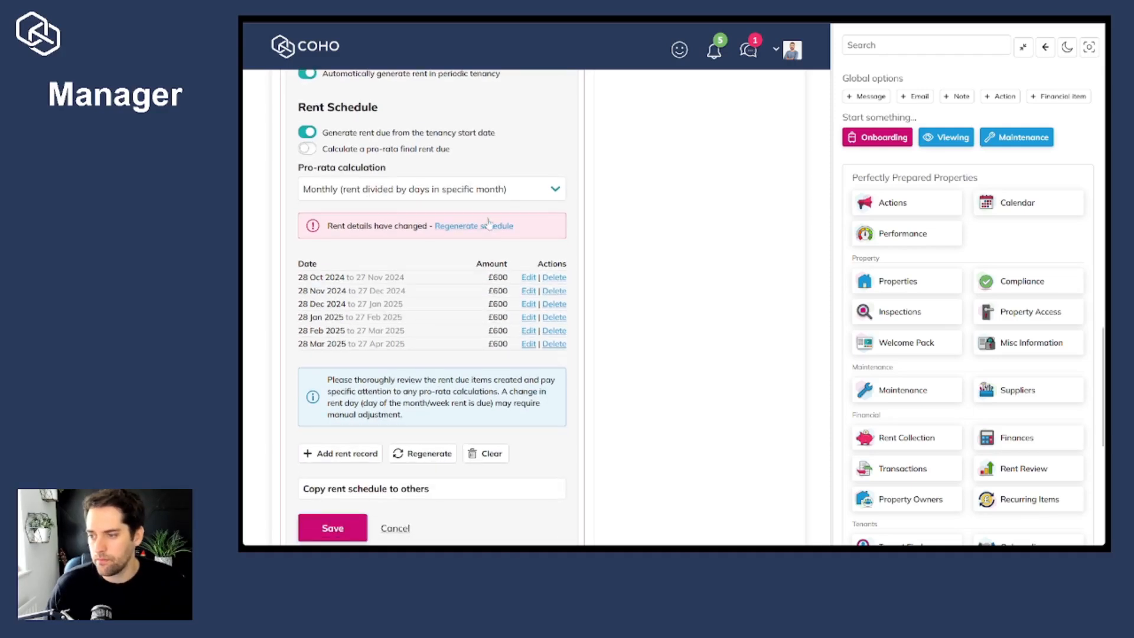
{"action": "left_click", "coordinate": [477, 227]}
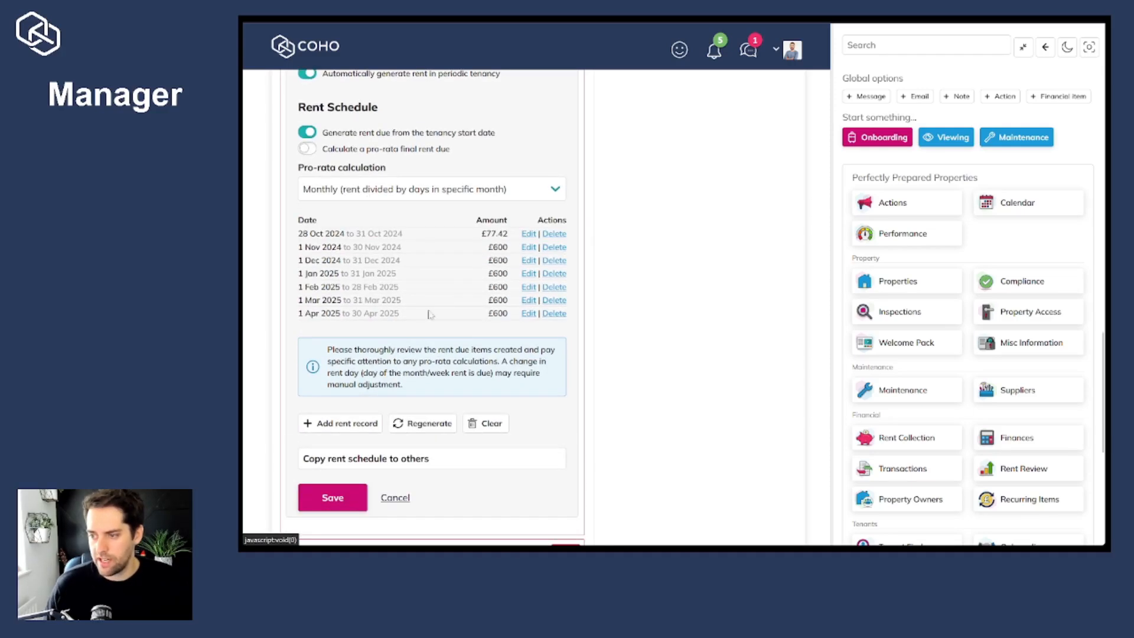
{"action": "left_click_drag", "start_coordinate": [299, 235], "coordinate": [503, 231]}
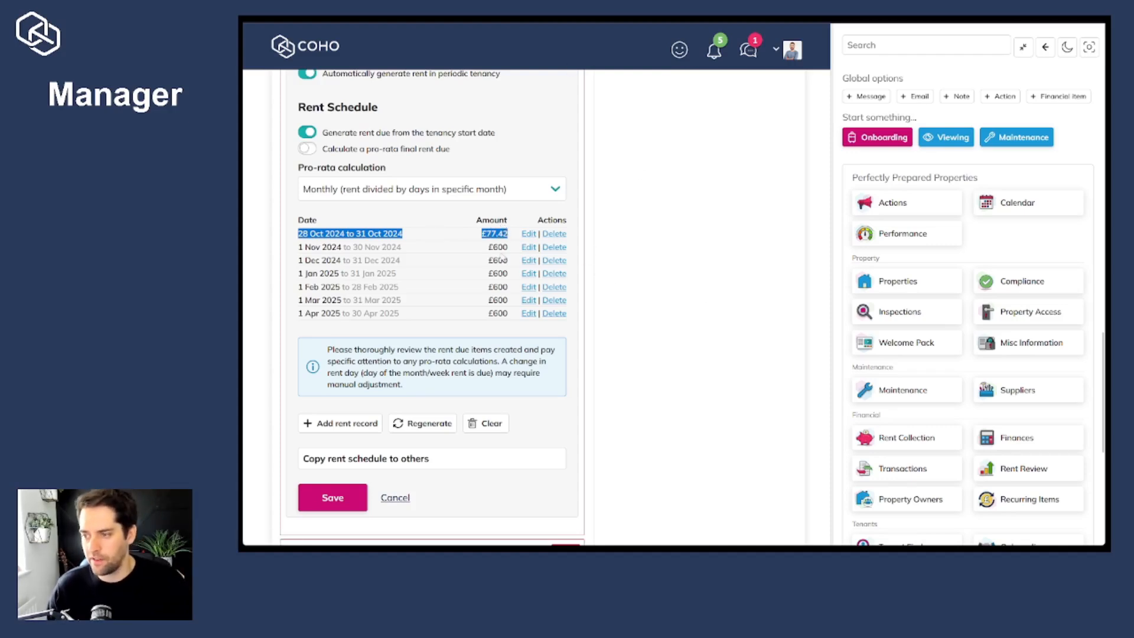
{"action": "left_click", "coordinate": [505, 272]}
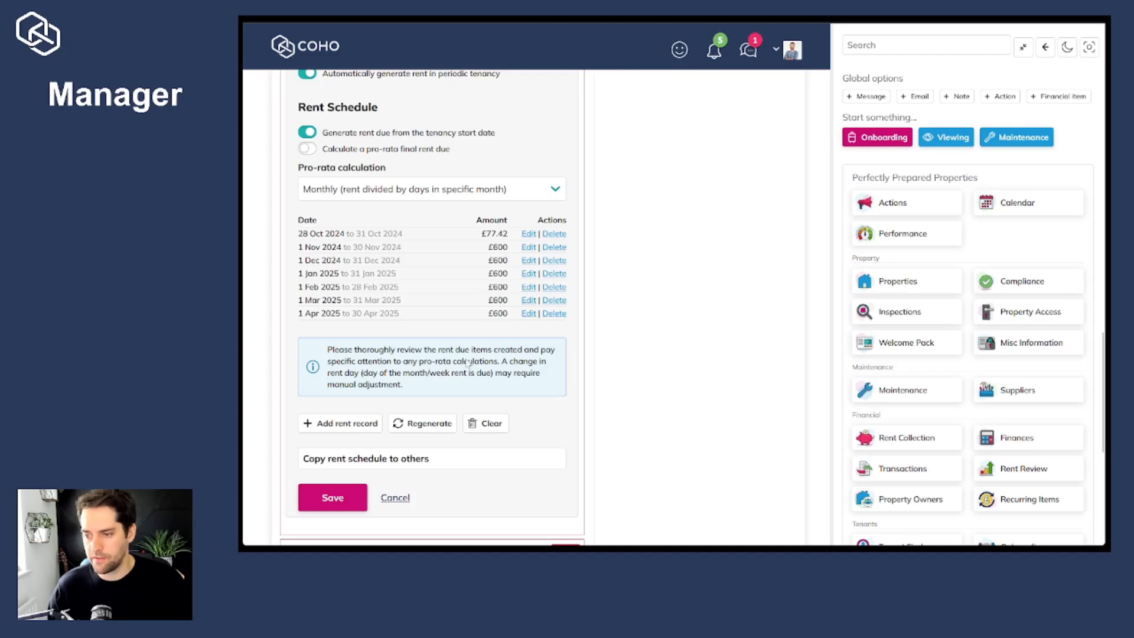
{"action": "scroll", "coordinate": [467, 363], "scroll_direction": "down", "scroll_amount": 1}
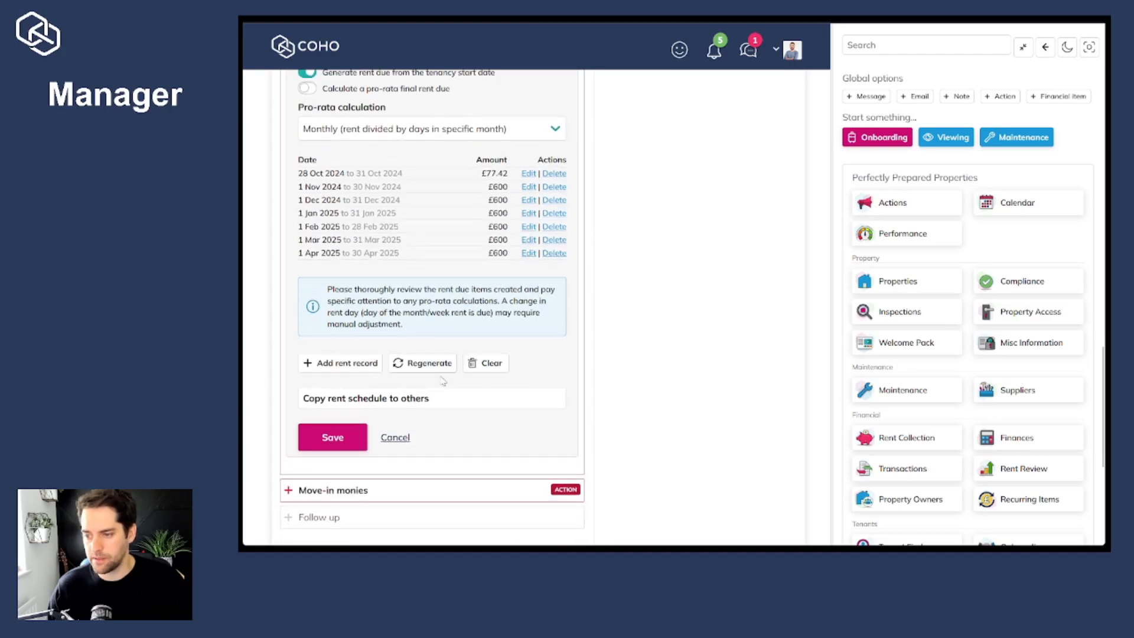
{"action": "left_click", "coordinate": [333, 438]}
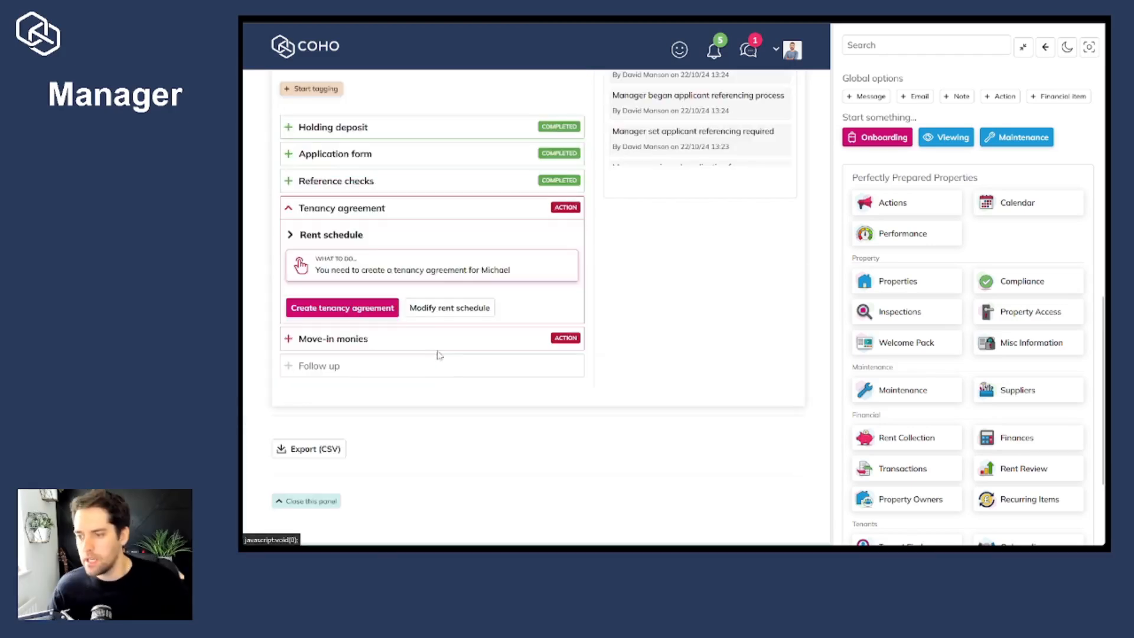
Open the Set move-in monies form and review the rent amounts and total
{"action": "left_click", "coordinate": [418, 350]}
{"action": "scroll", "coordinate": [435, 366], "scroll_direction": "down", "scroll_amount": 3}
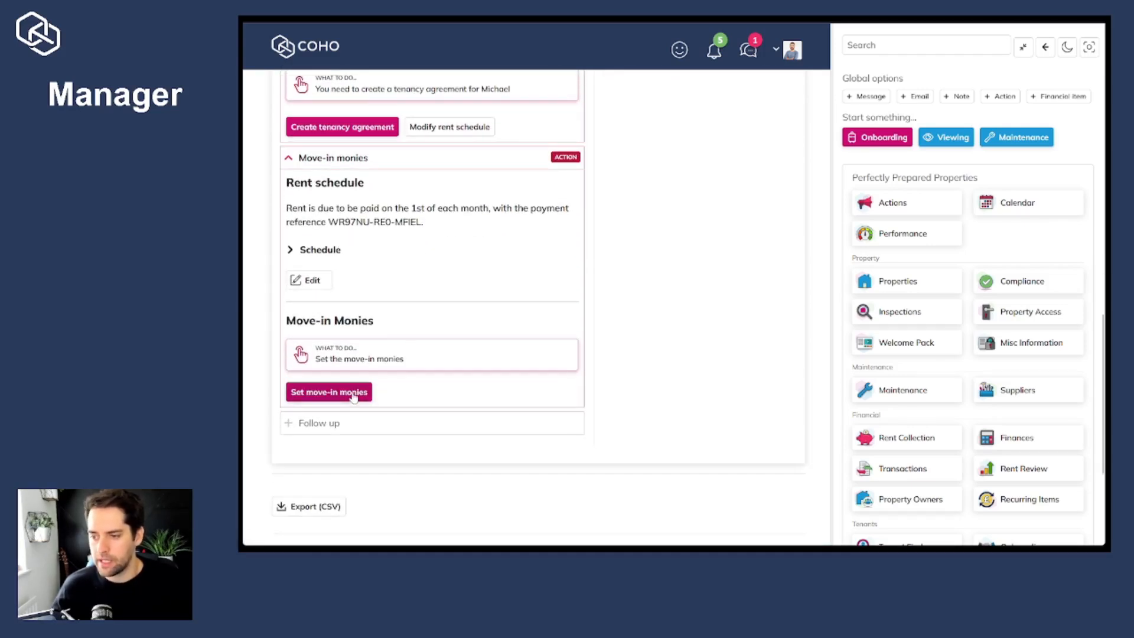
{"action": "left_click", "coordinate": [353, 394]}
{"action": "scroll", "coordinate": [400, 384], "scroll_direction": "down", "scroll_amount": 4}
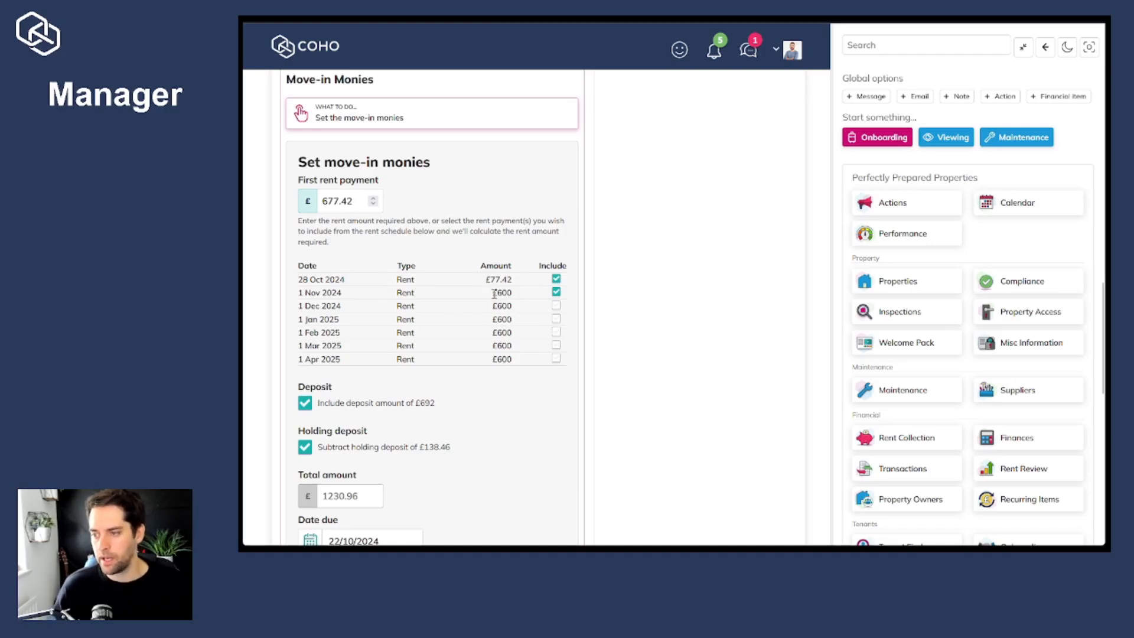
{"action": "left_click_drag", "start_coordinate": [514, 292], "coordinate": [498, 292]}
{"action": "left_click", "coordinate": [593, 305]}
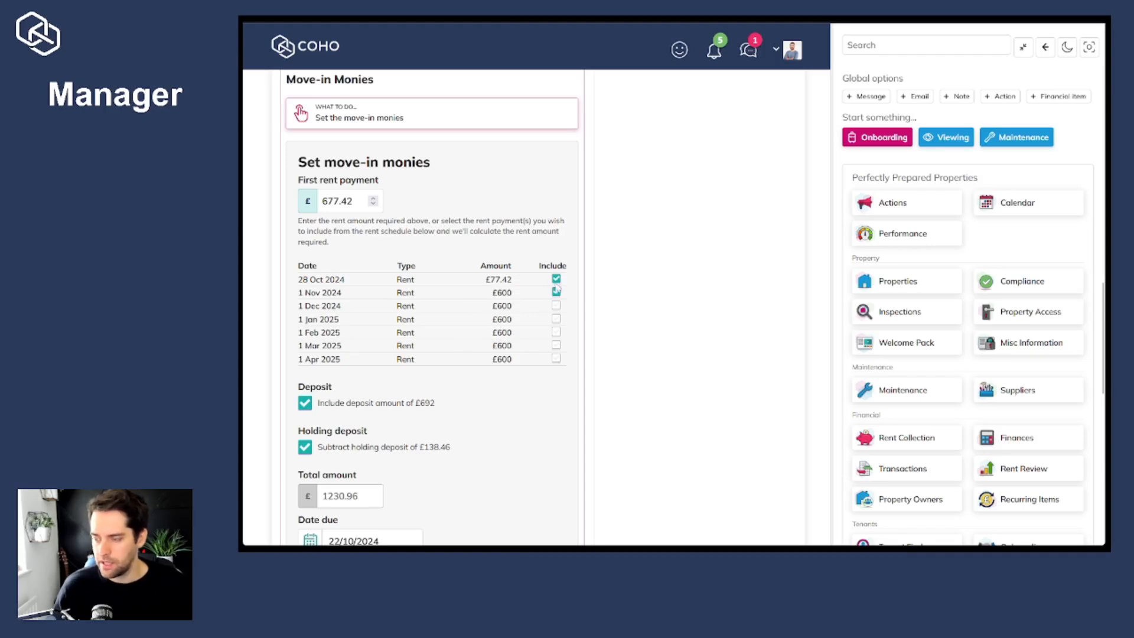
{"action": "scroll", "coordinate": [539, 322], "scroll_direction": "down", "scroll_amount": 2}
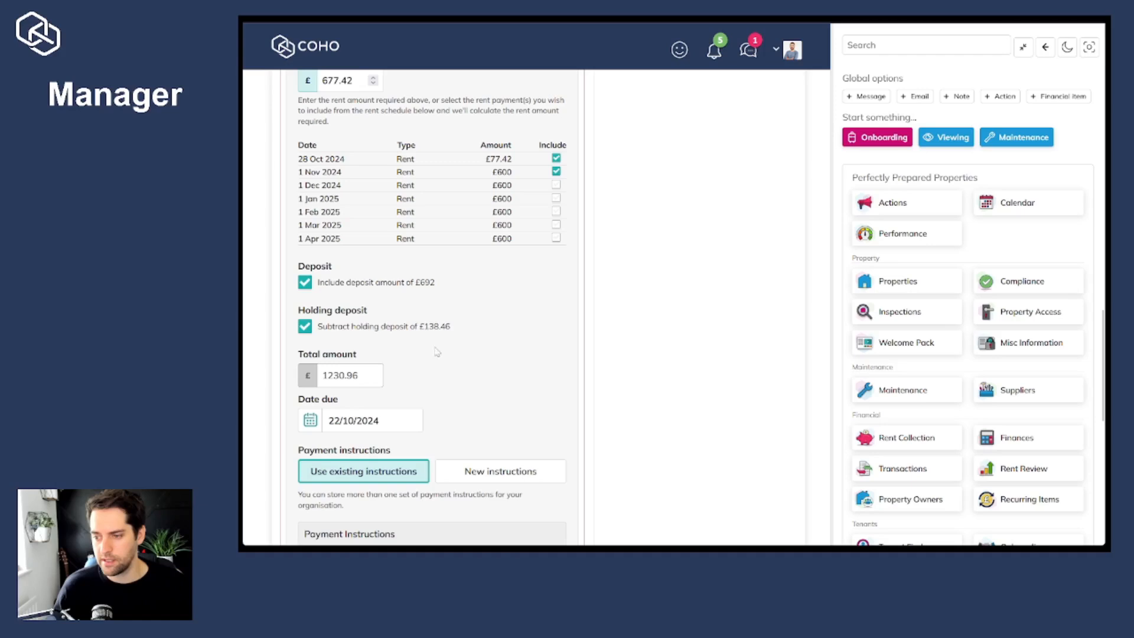
{"action": "scroll", "coordinate": [437, 352], "scroll_direction": "down", "scroll_amount": 1}
{"action": "left_click_drag", "start_coordinate": [360, 315], "coordinate": [325, 312]}
{"action": "left_click", "coordinate": [397, 323]}
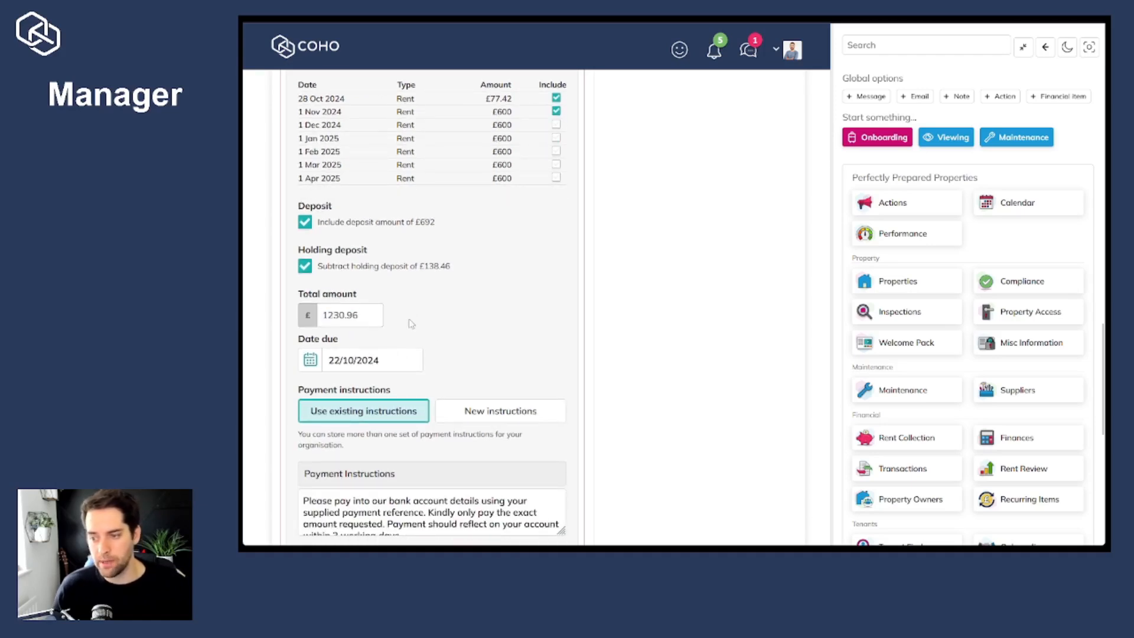
{"action": "scroll", "coordinate": [416, 325], "scroll_direction": "up", "scroll_amount": 2}
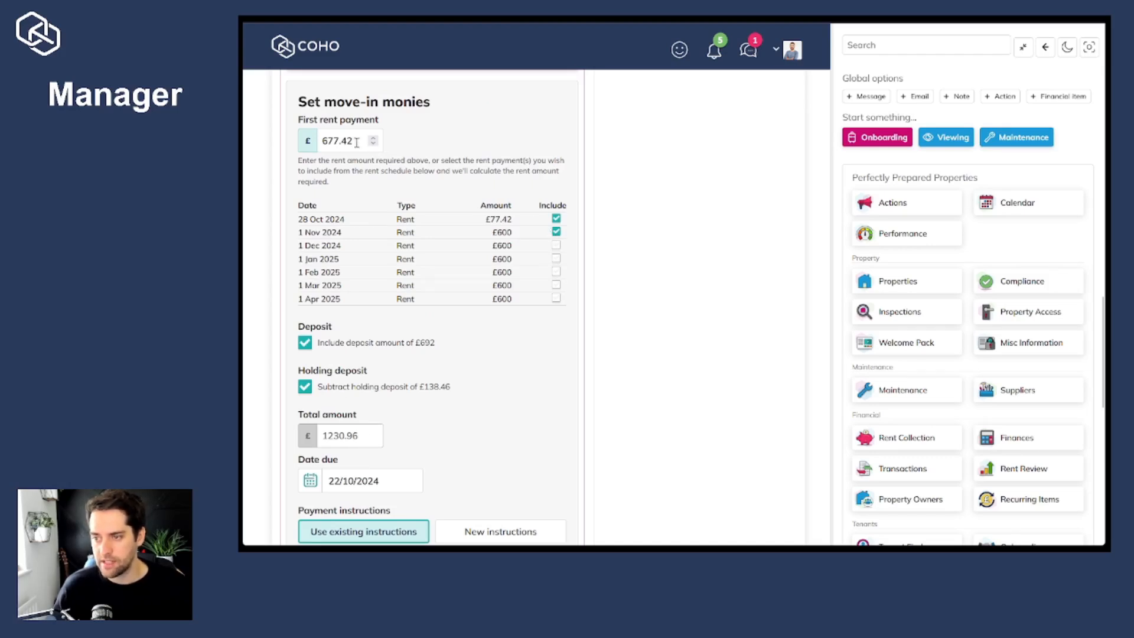
{"action": "scroll", "coordinate": [389, 361], "scroll_direction": "down", "scroll_amount": 1}
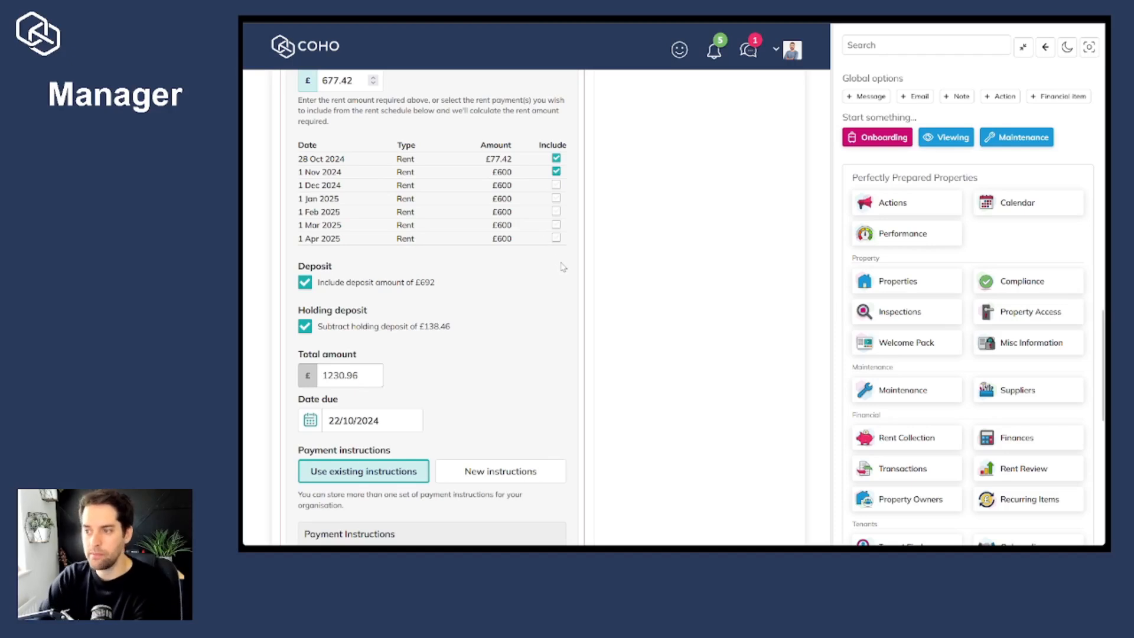
Keep the 28 Oct and 1 Nov rent rows included and save the £1,230.96 move-in monies request
{"action": "left_click", "coordinate": [556, 172]}
{"action": "left_click", "coordinate": [557, 158]}
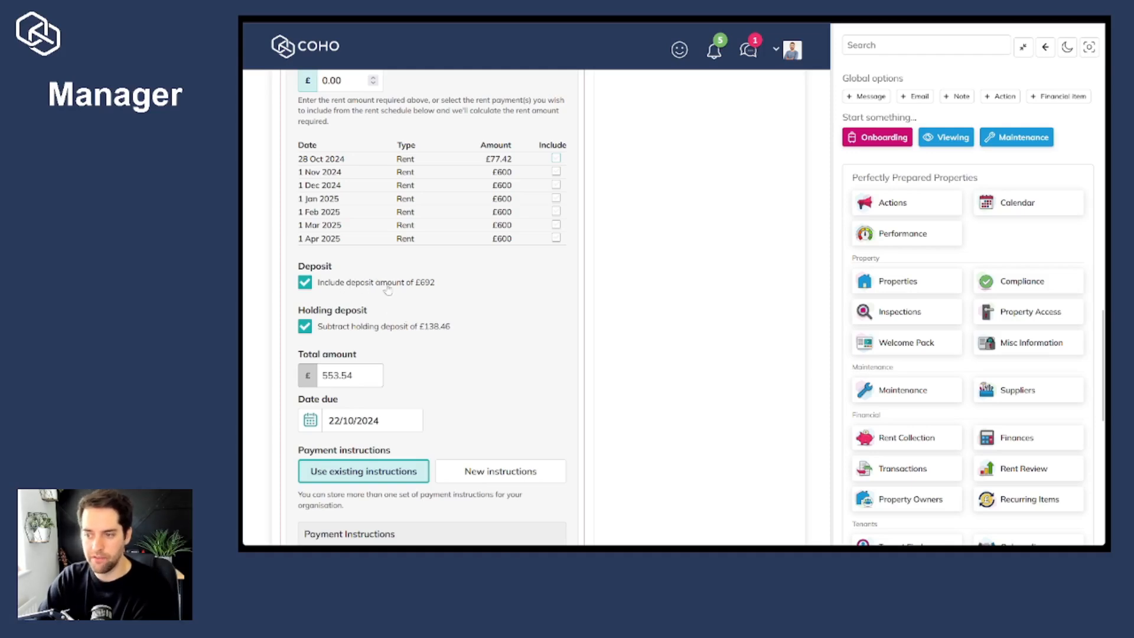
{"action": "left_click", "coordinate": [557, 158]}
{"action": "left_click", "coordinate": [556, 171]}
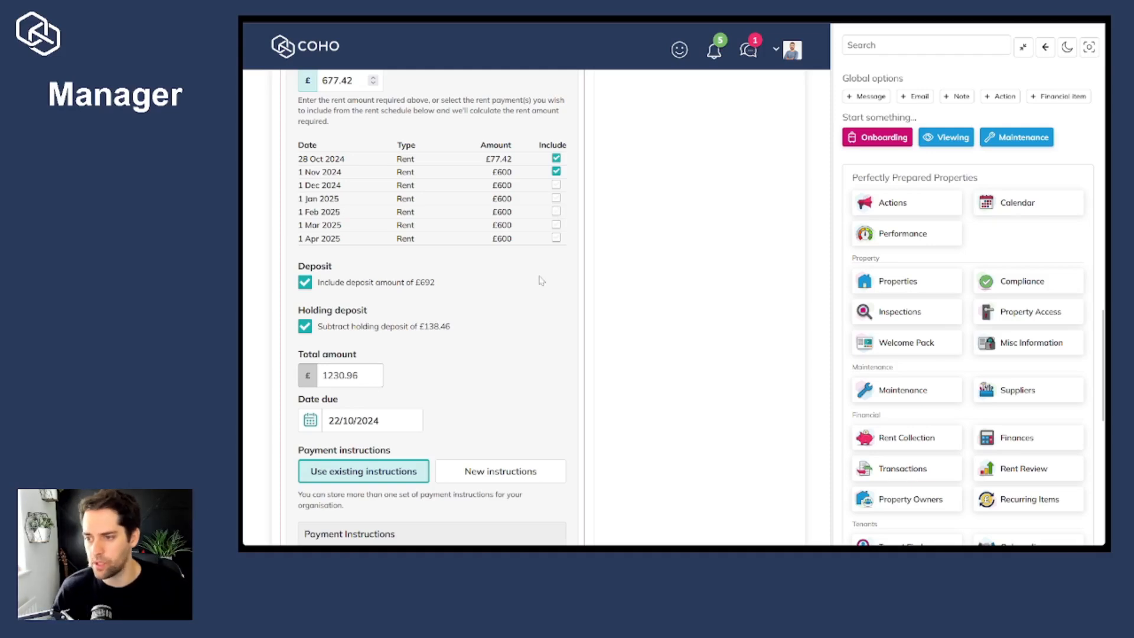
{"action": "scroll", "coordinate": [512, 327], "scroll_direction": "down", "scroll_amount": 2}
{"action": "scroll", "coordinate": [512, 327], "scroll_direction": "down", "scroll_amount": 5}
{"action": "left_click", "coordinate": [314, 334]}
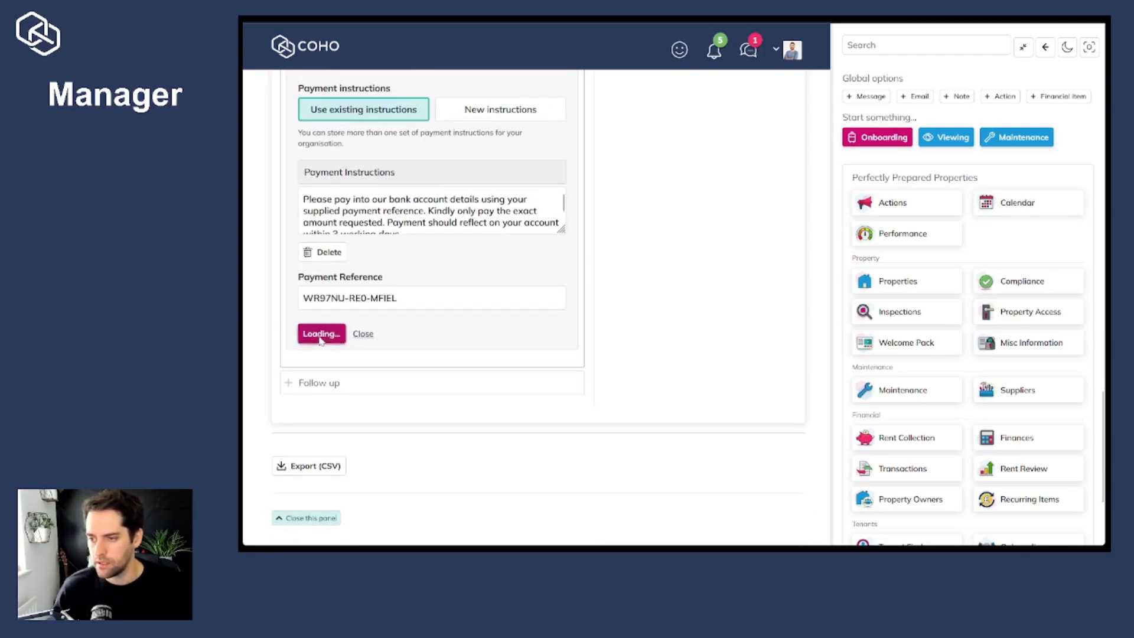
Collapse Move-in monies and open the Add Tenancy Agreement form running 28/10/2024 to 27/04/2025
{"action": "scroll", "coordinate": [395, 344], "scroll_direction": "up", "scroll_amount": 6}
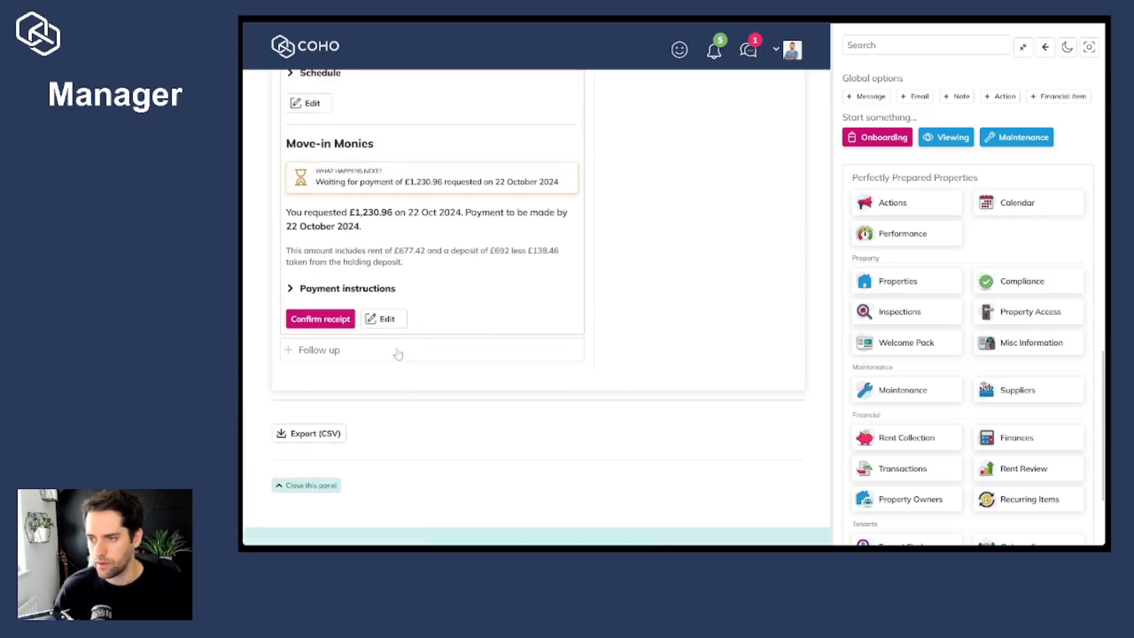
{"action": "scroll", "coordinate": [413, 378], "scroll_direction": "up", "scroll_amount": 1}
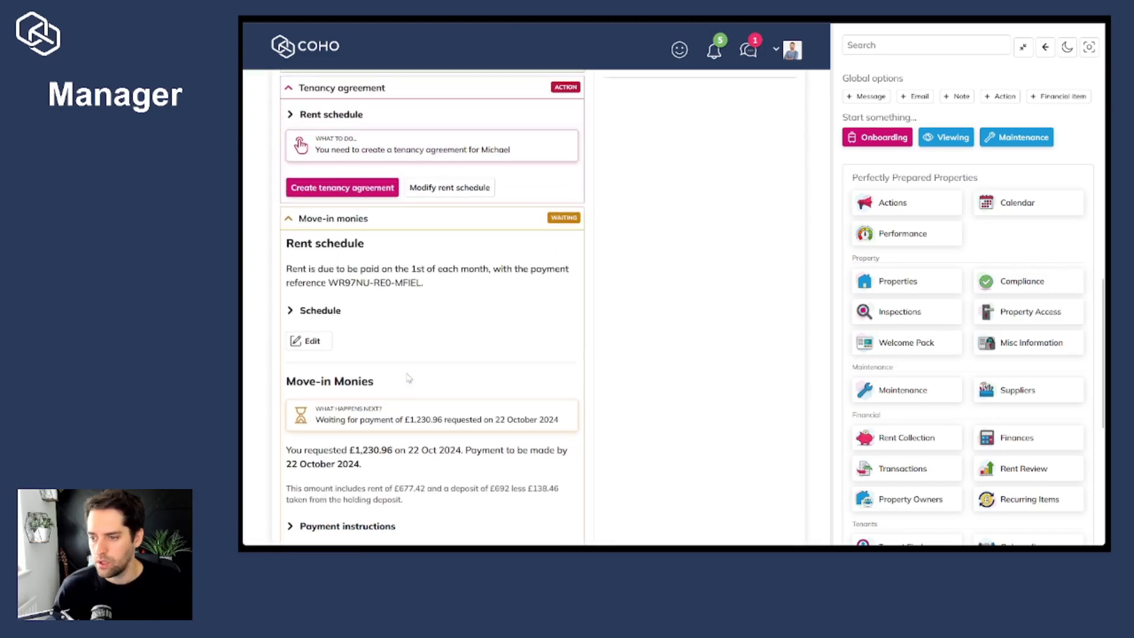
{"action": "left_click", "coordinate": [367, 226]}
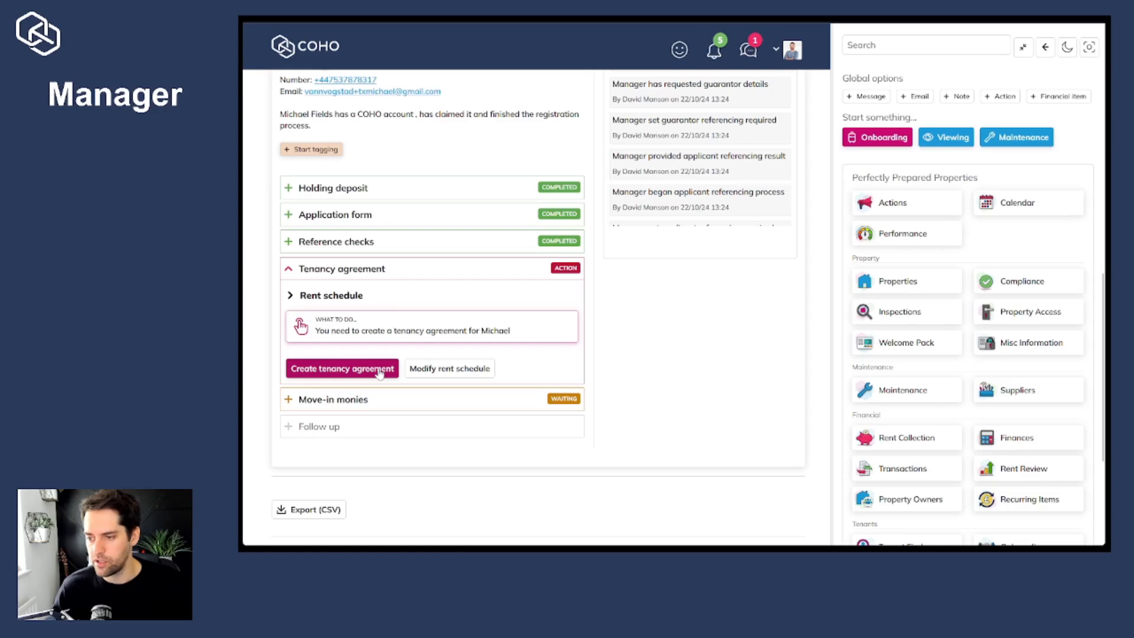
{"action": "left_click", "coordinate": [379, 369]}
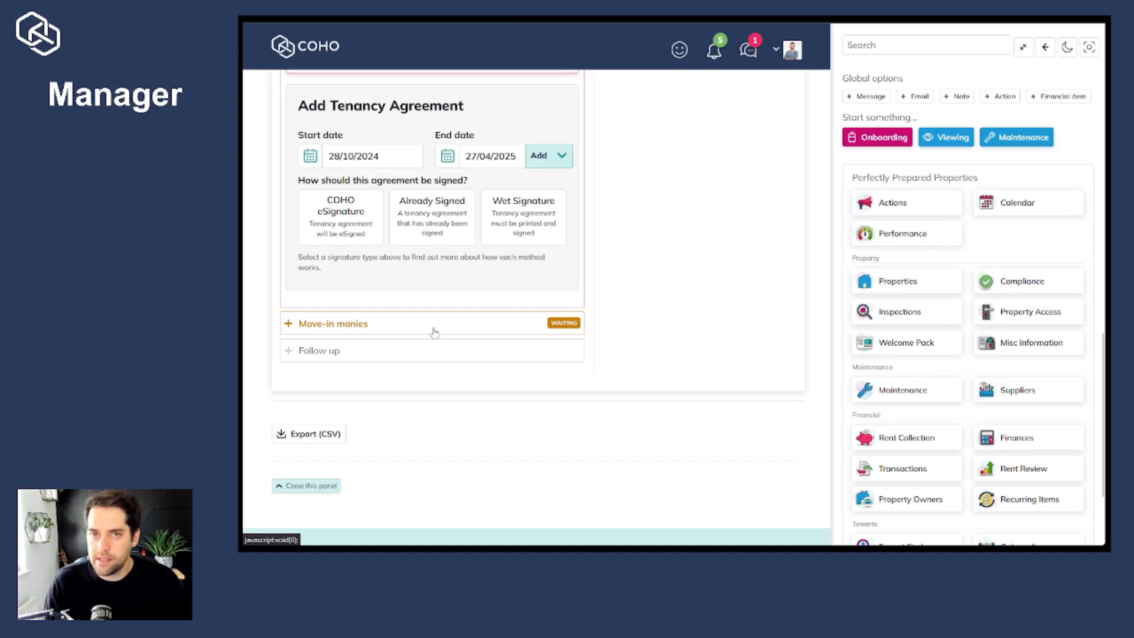
{"action": "scroll", "coordinate": [434, 332], "scroll_direction": "up", "scroll_amount": 1}
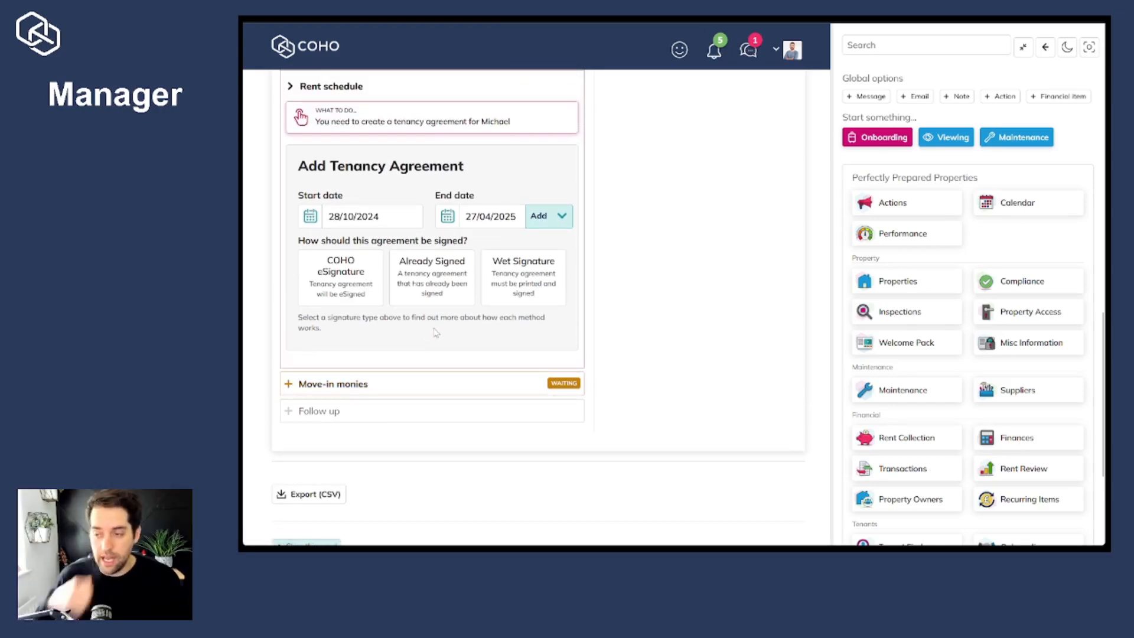
{"action": "scroll", "coordinate": [466, 298], "scroll_direction": "up", "scroll_amount": 1}
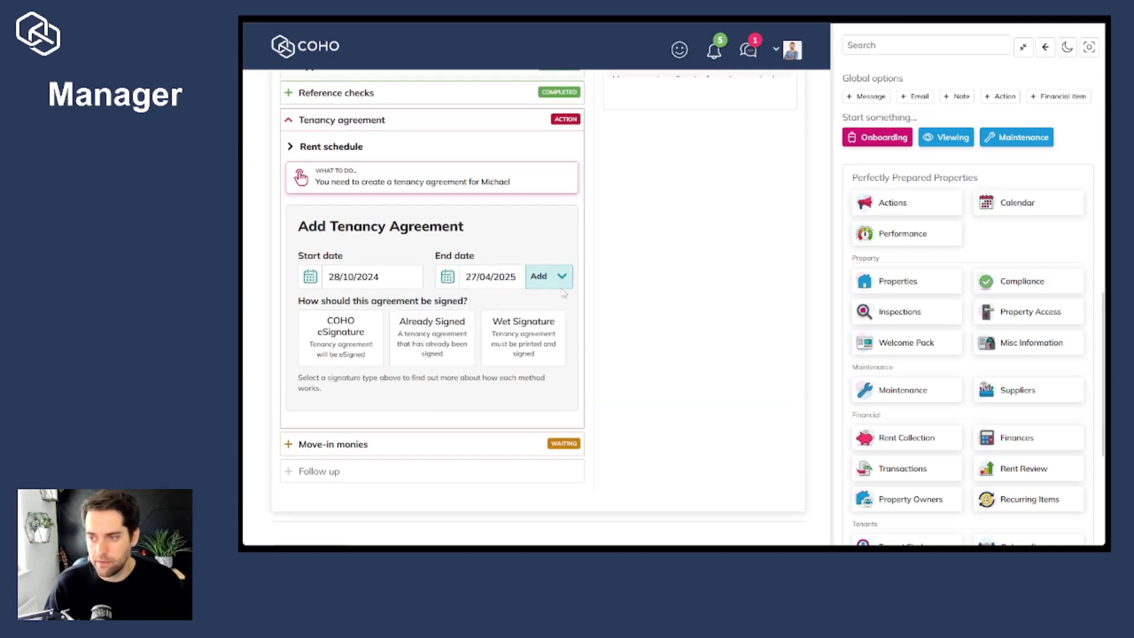
{"action": "scroll", "coordinate": [564, 294], "scroll_direction": "up", "scroll_amount": 10}
{"action": "scroll", "coordinate": [639, 335], "scroll_direction": "up", "scroll_amount": 4}
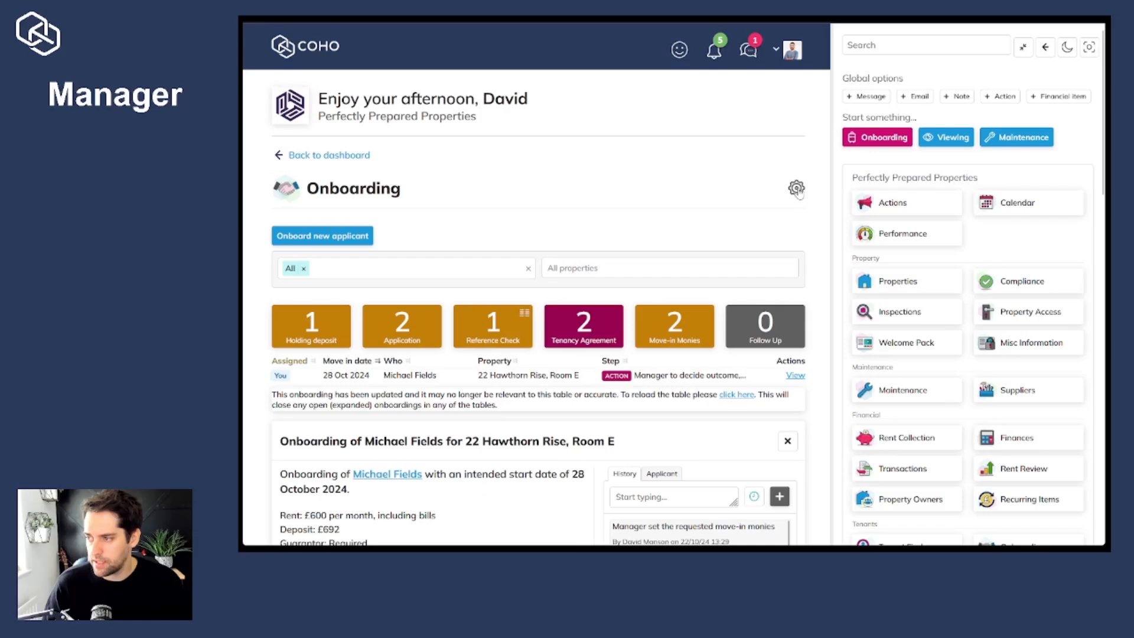
In onboarding settings, start a new agreement template named 'Standard Tenancy Agreement'
{"action": "left_click", "coordinate": [796, 189]}
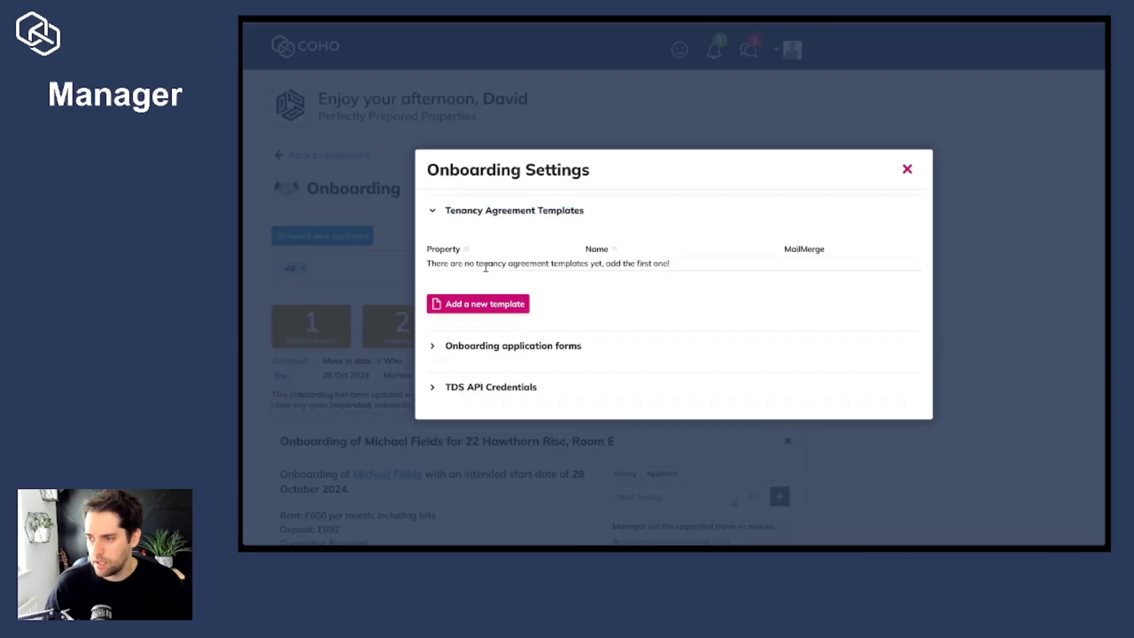
{"action": "scroll", "coordinate": [725, 222], "scroll_direction": "down", "scroll_amount": 1}
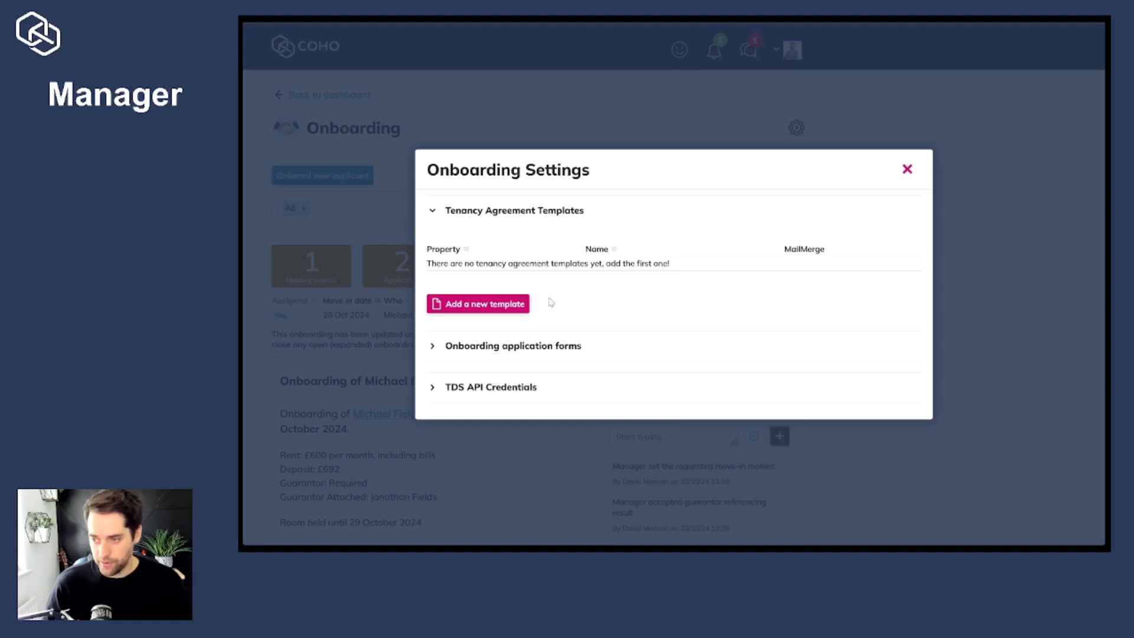
{"action": "left_click", "coordinate": [520, 306]}
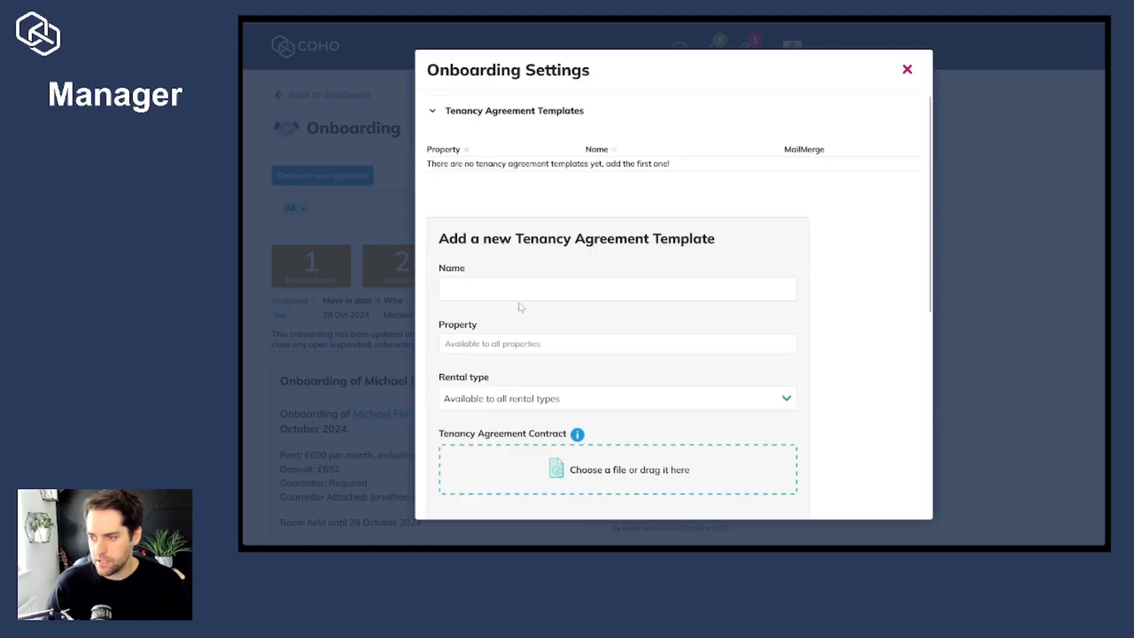
{"action": "left_click", "coordinate": [521, 284]}
{"action": "type", "text": "Stan"}
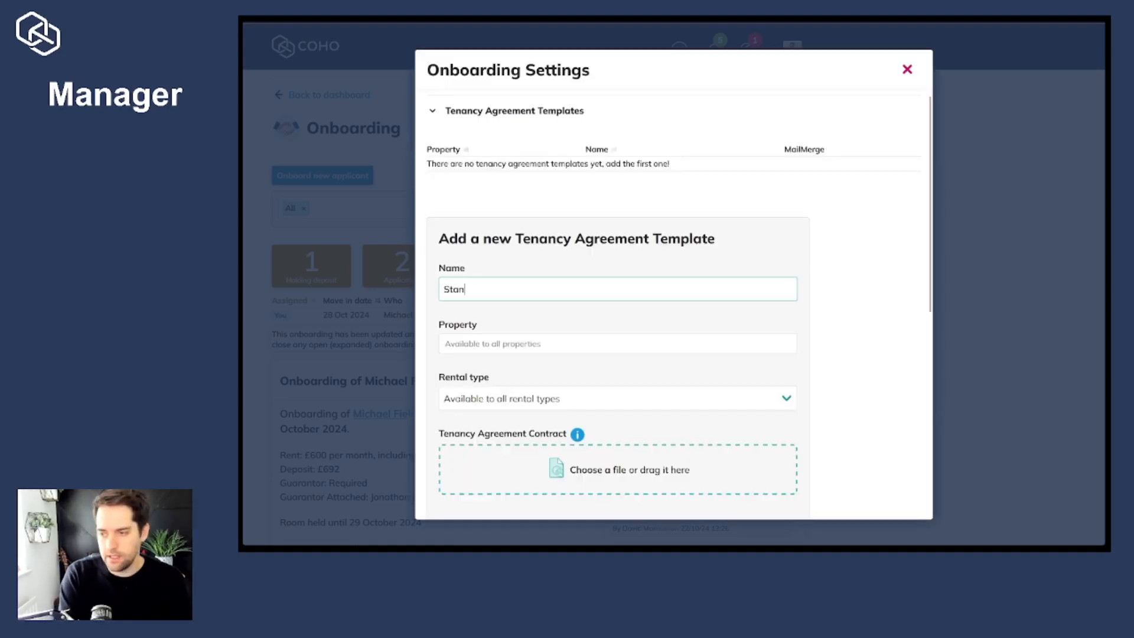
{"action": "type", "text": "dard Tenancy Agreement"}
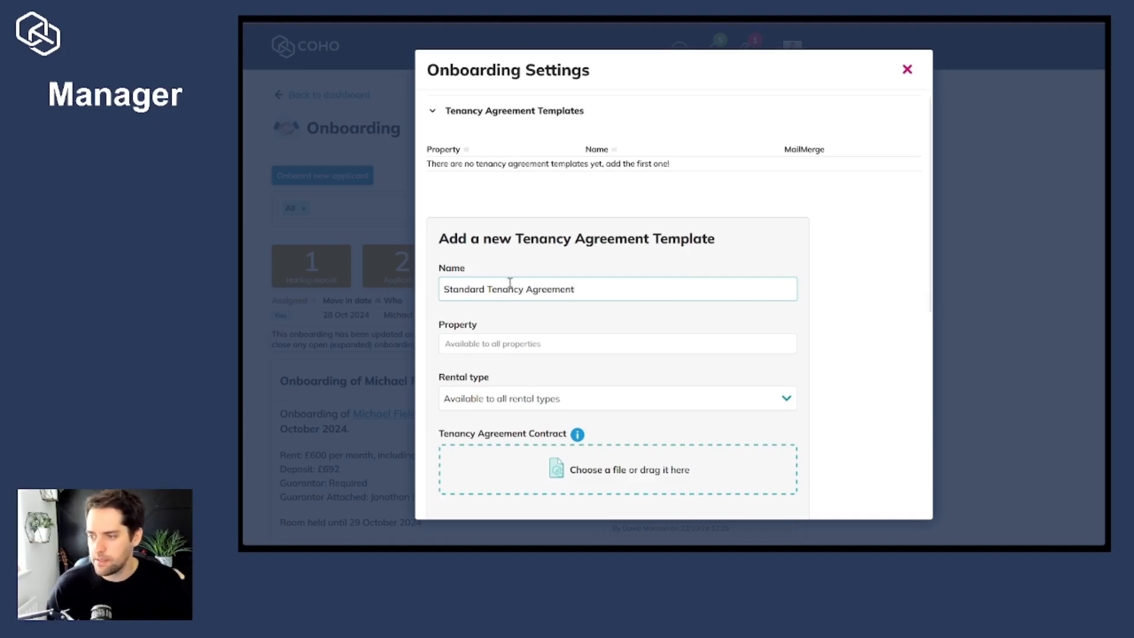
Keep the template for all properties and attach Tenancy_Agreement_Merge_Fields.docx as the contract
{"action": "left_click", "coordinate": [509, 342]}
{"action": "scroll", "coordinate": [531, 437], "scroll_direction": "down", "scroll_amount": 2}
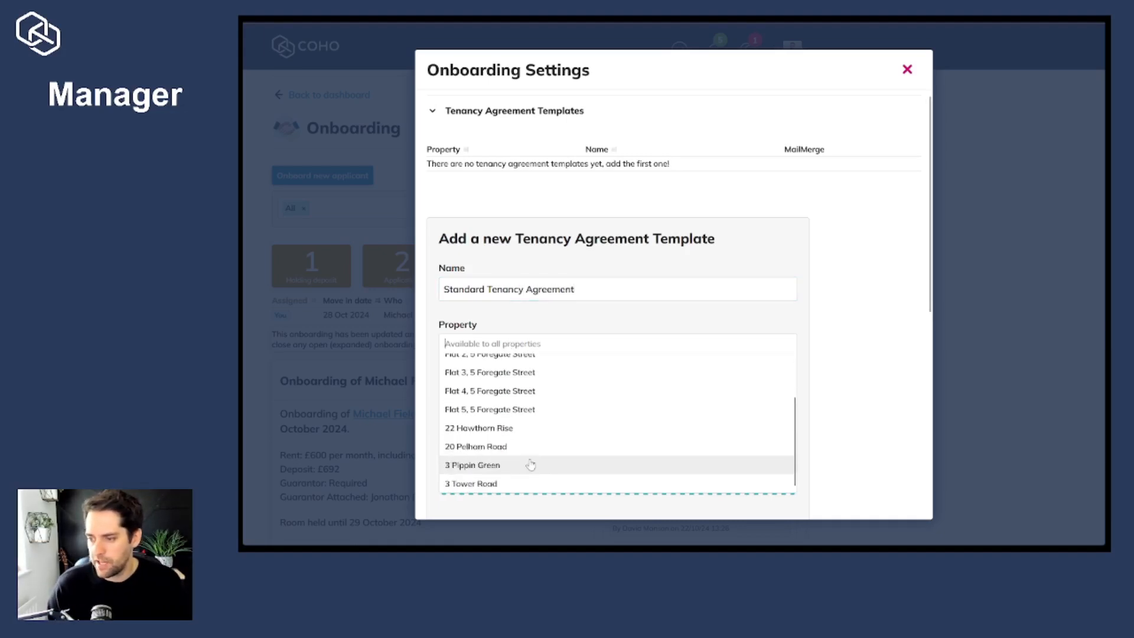
{"action": "left_click", "coordinate": [528, 325]}
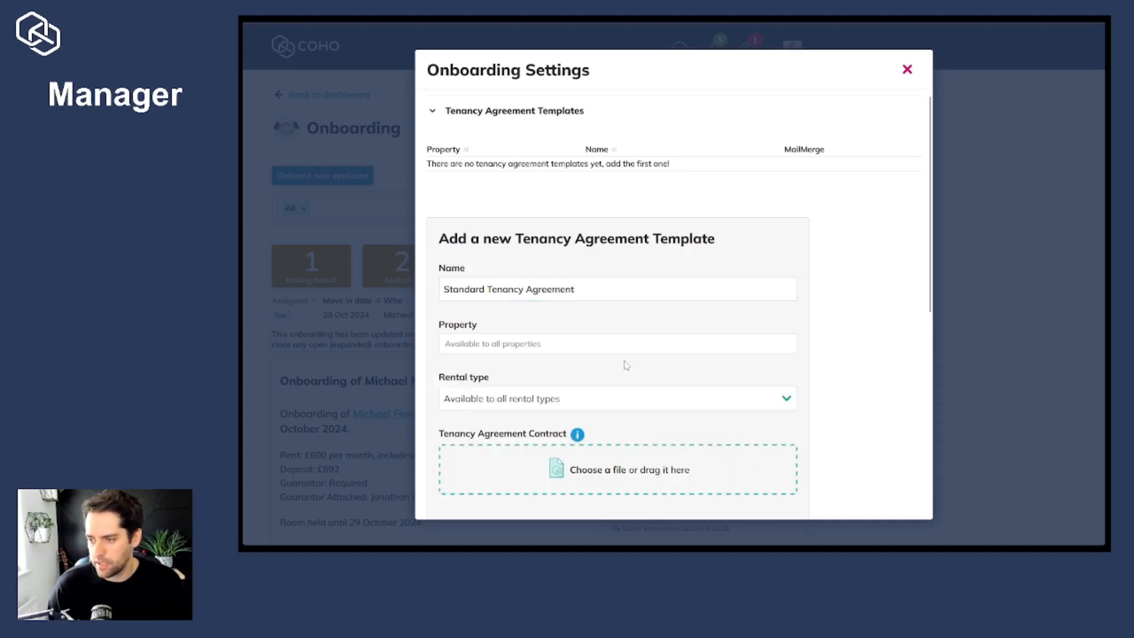
{"action": "scroll", "coordinate": [625, 361], "scroll_direction": "down", "scroll_amount": 3}
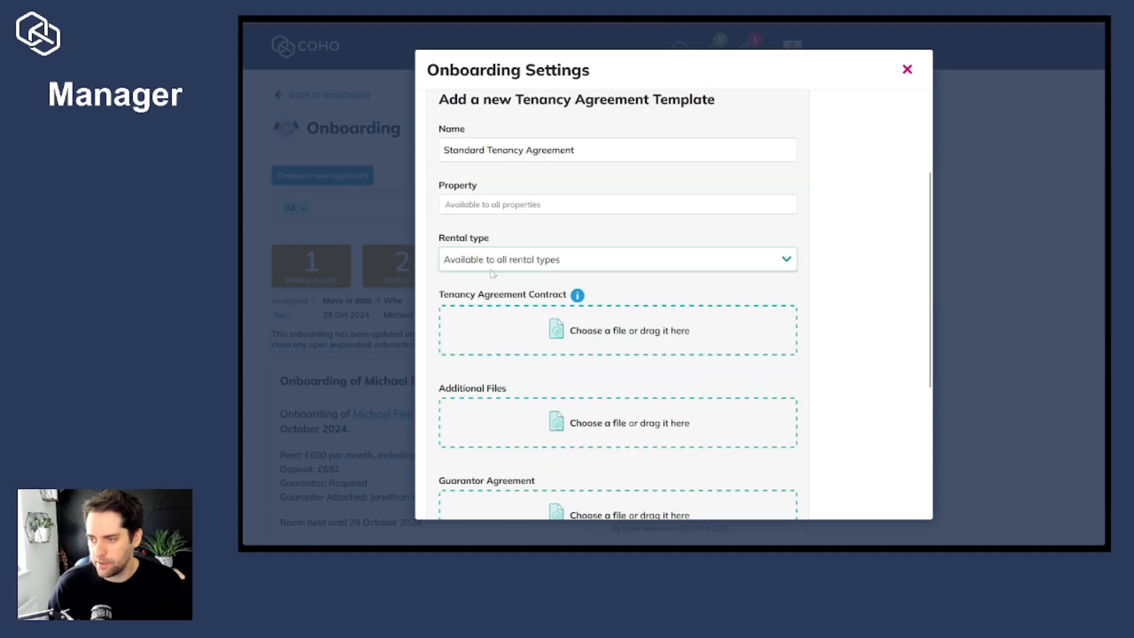
{"action": "left_click", "coordinate": [519, 242]}
{"action": "scroll", "coordinate": [518, 243], "scroll_direction": "down", "scroll_amount": 3}
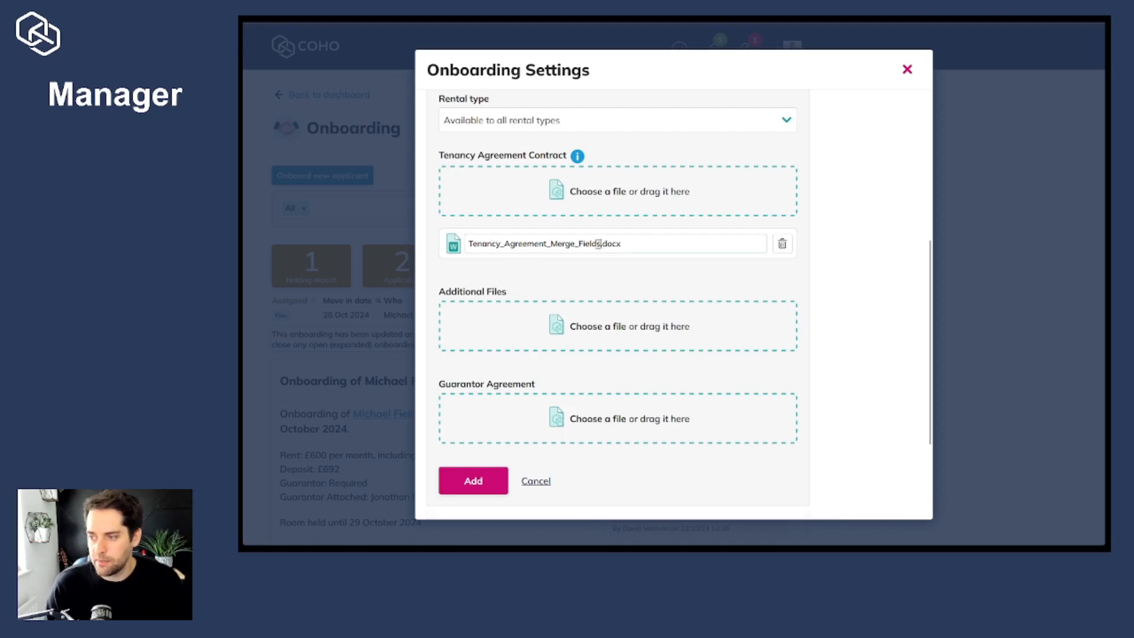
{"action": "left_click", "coordinate": [577, 156]}
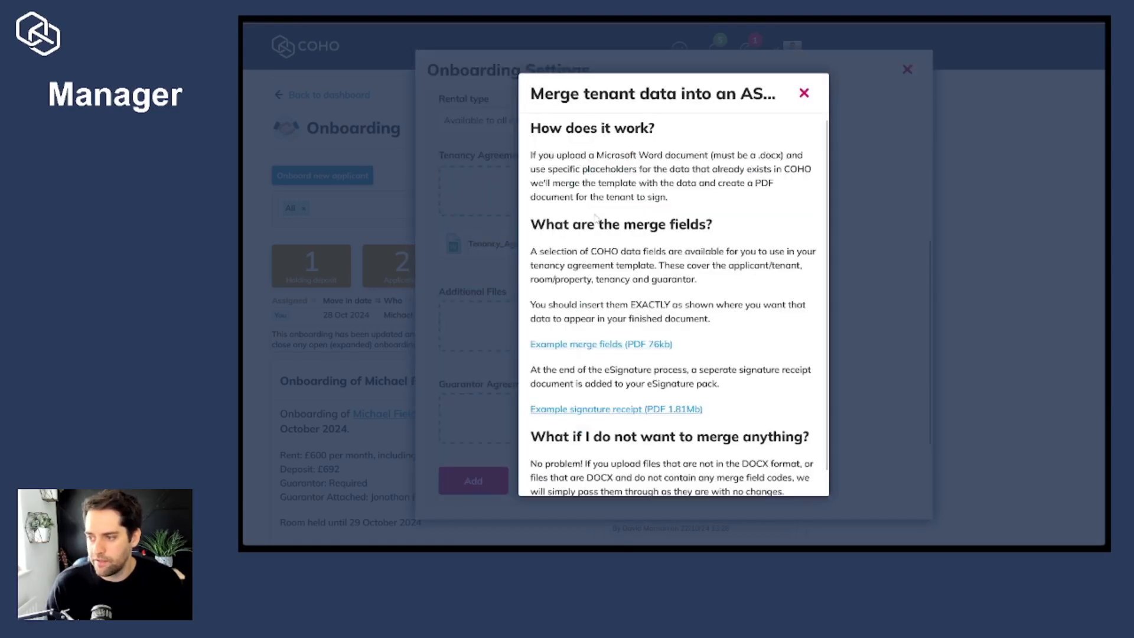
{"action": "left_click", "coordinate": [609, 346]}
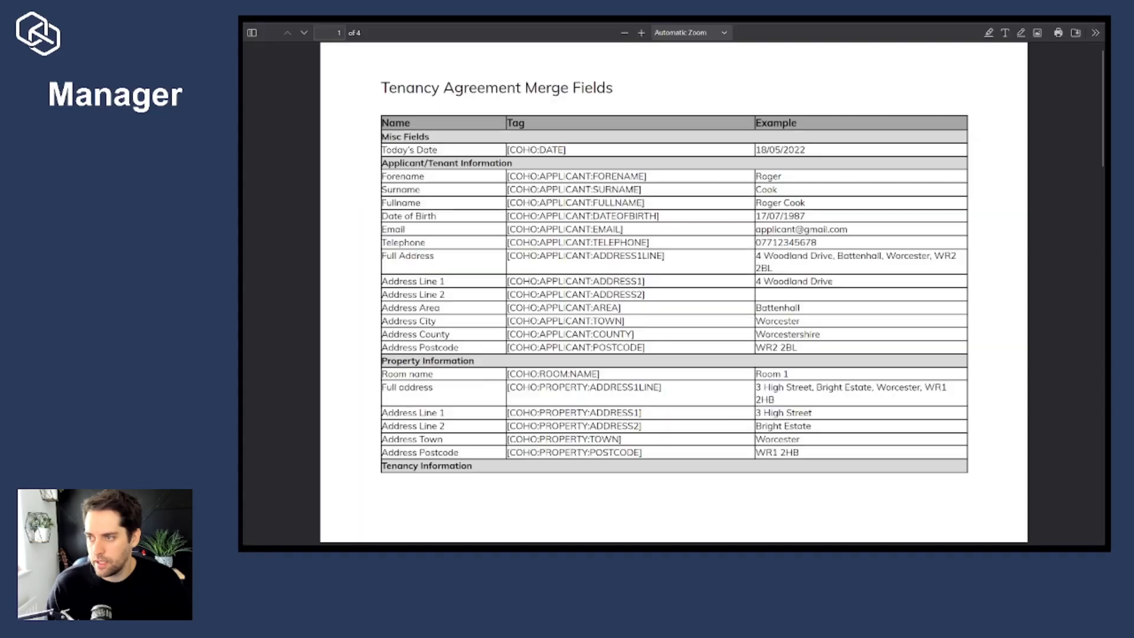
{"action": "scroll", "coordinate": [591, 175], "scroll_direction": "down", "scroll_amount": 1}
{"action": "scroll", "coordinate": [554, 187], "scroll_direction": "up", "scroll_amount": 1}
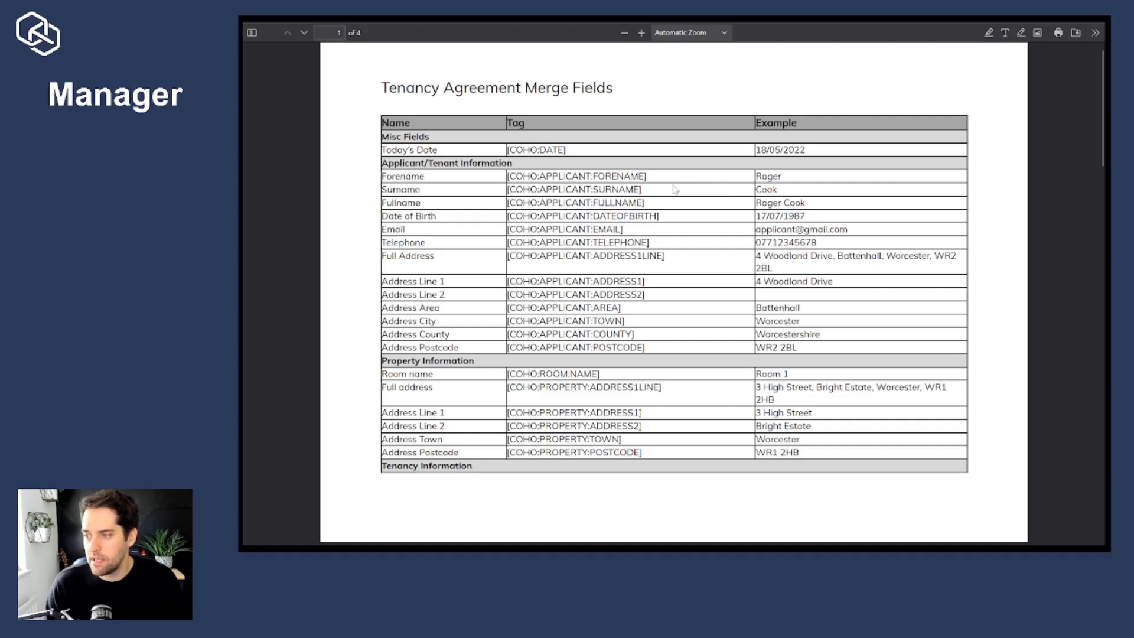
{"action": "scroll", "coordinate": [648, 245], "scroll_direction": "down", "scroll_amount": 2}
{"action": "scroll", "coordinate": [648, 245], "scroll_direction": "down", "scroll_amount": 1}
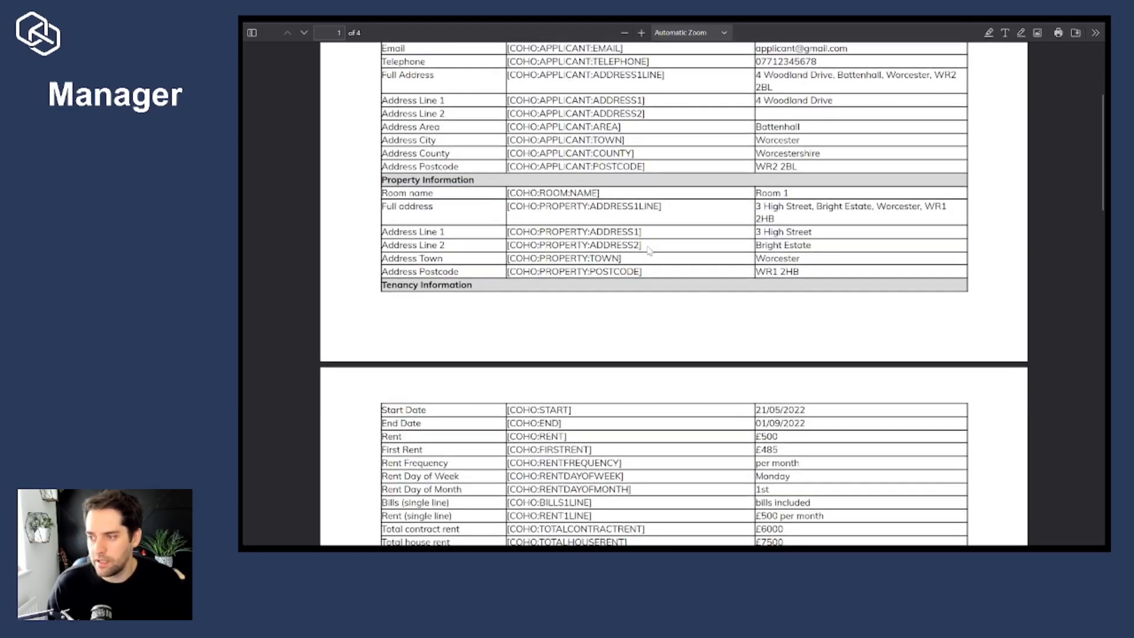
{"action": "scroll", "coordinate": [652, 266], "scroll_direction": "up", "scroll_amount": 2}
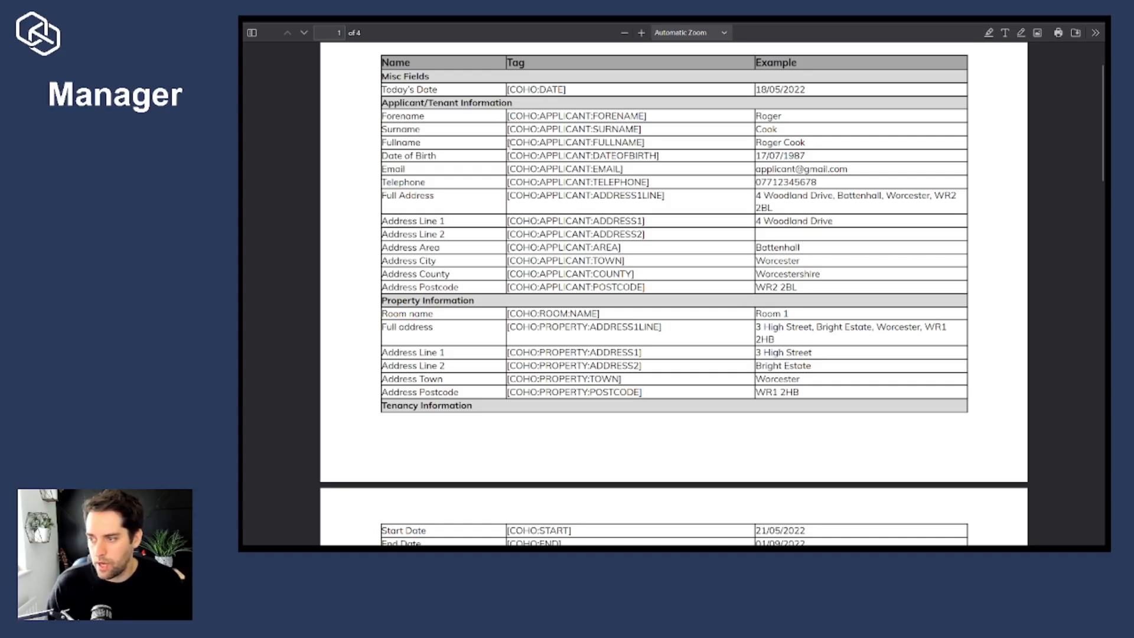
{"action": "left_click_drag", "start_coordinate": [507, 143], "coordinate": [646, 143]}
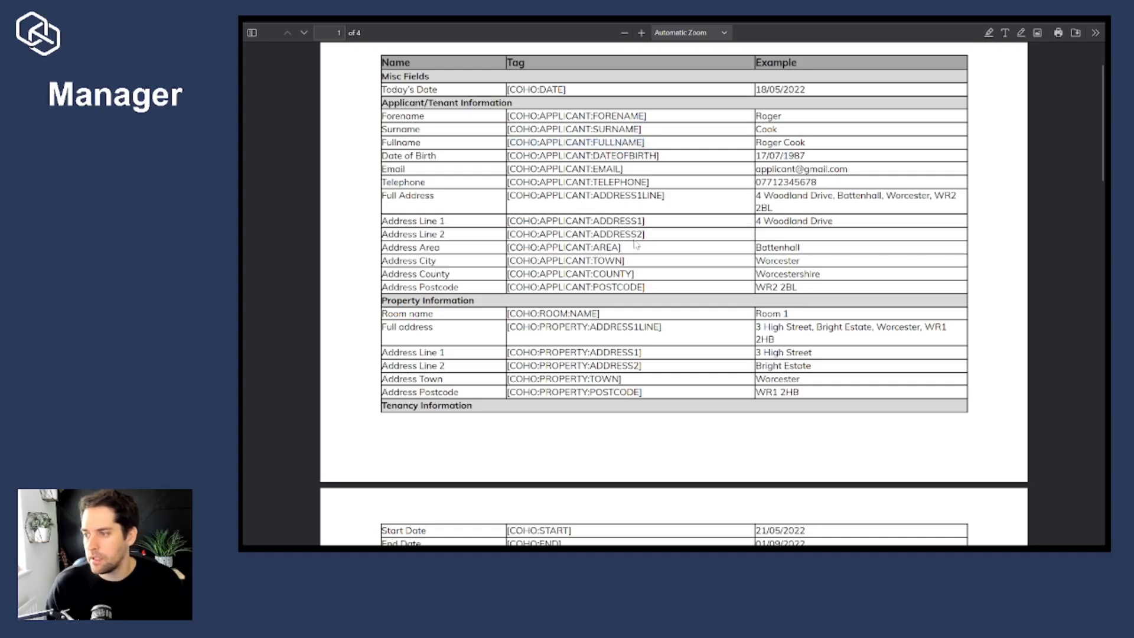
{"action": "scroll", "coordinate": [635, 260], "scroll_direction": "down", "scroll_amount": 2}
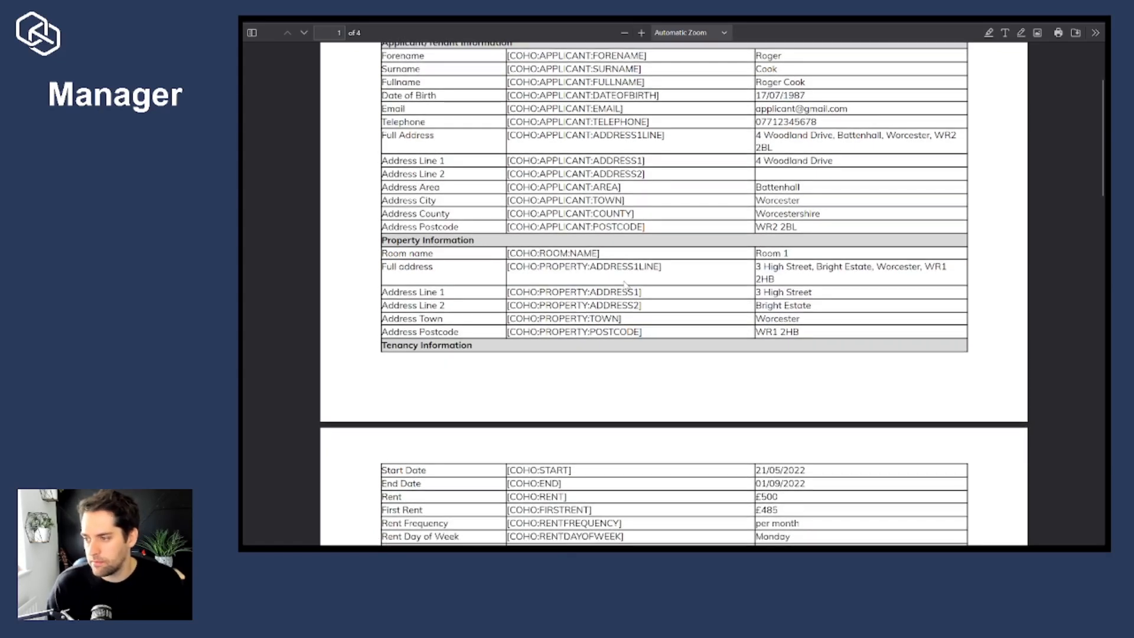
{"action": "scroll", "coordinate": [625, 286], "scroll_direction": "up", "scroll_amount": 4}
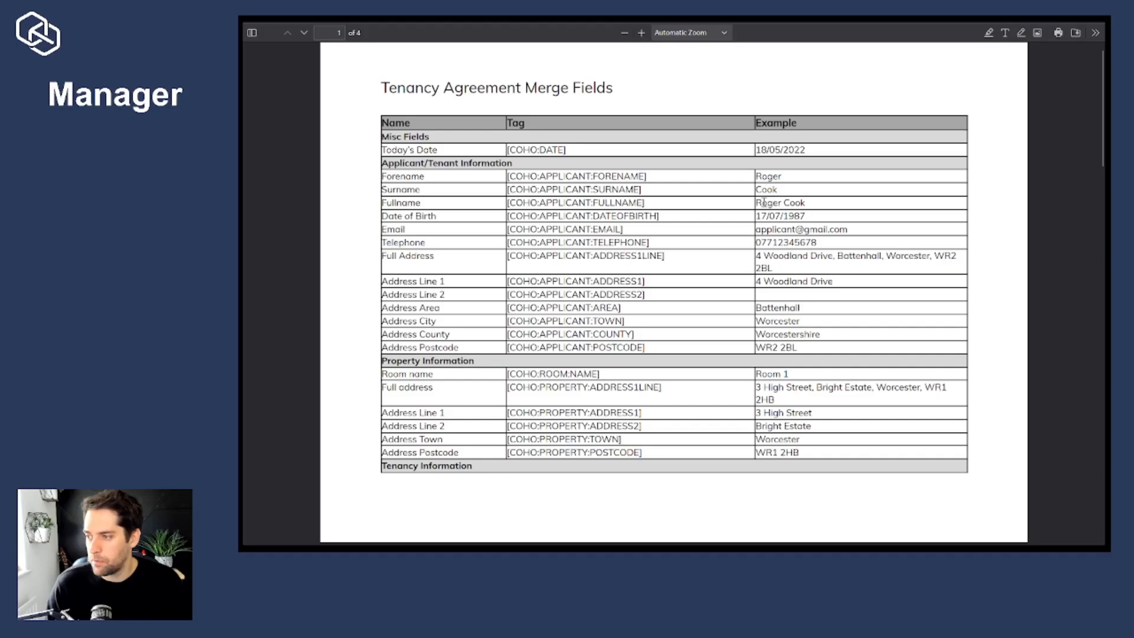
{"action": "scroll", "coordinate": [667, 259], "scroll_direction": "down", "scroll_amount": 20}
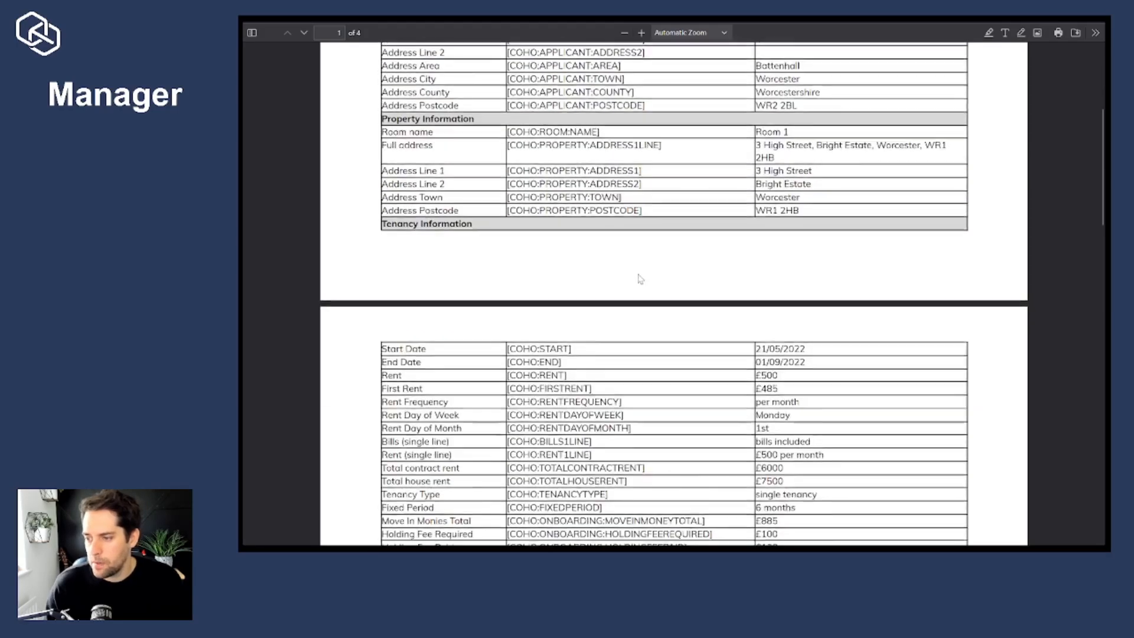
{"action": "scroll", "coordinate": [642, 283], "scroll_direction": "down", "scroll_amount": 9}
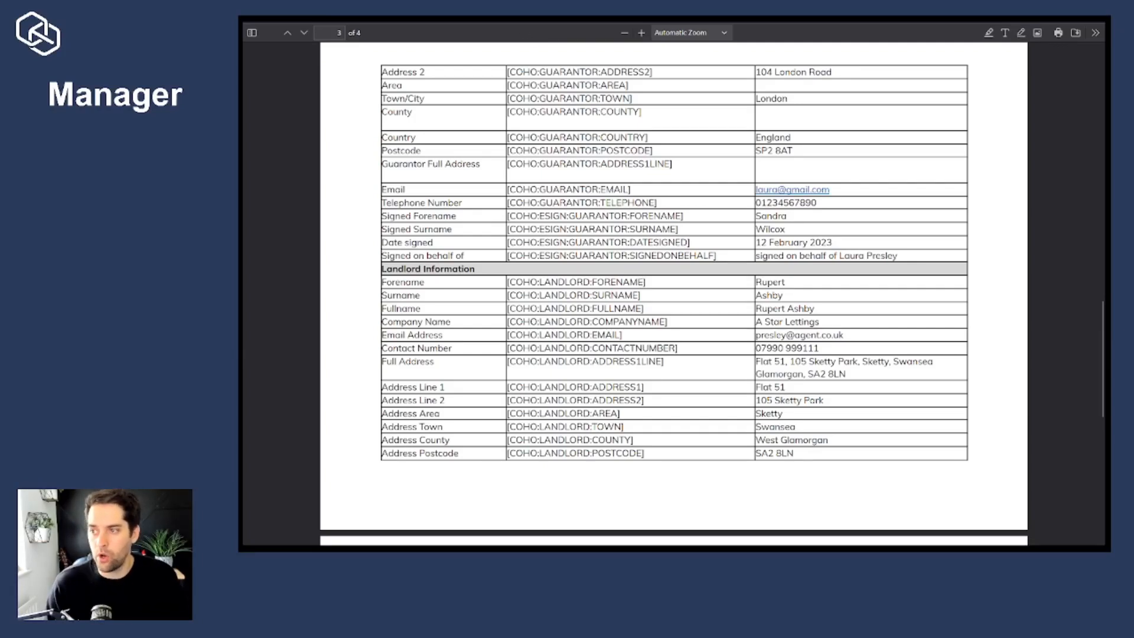
{"action": "key", "text": "ctrl+w"}
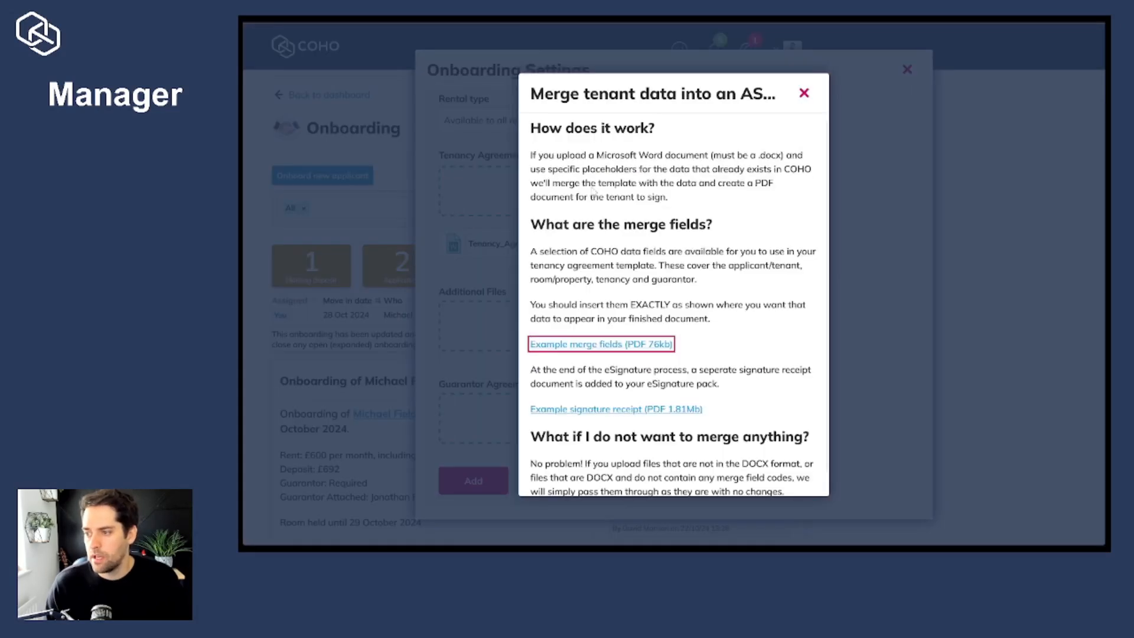
{"action": "left_click", "coordinate": [636, 317]}
{"action": "left_click", "coordinate": [804, 94]}
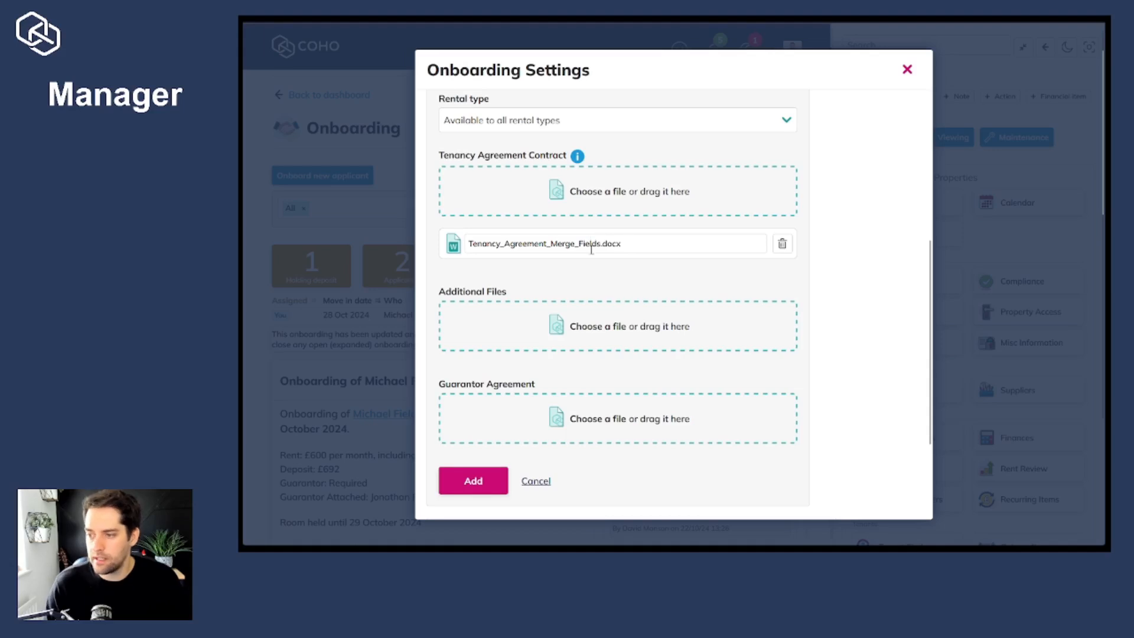
Add the Standard Tenancy Agreement template for all properties and close Onboarding Settings
{"action": "scroll", "coordinate": [591, 248], "scroll_direction": "up", "scroll_amount": 1}
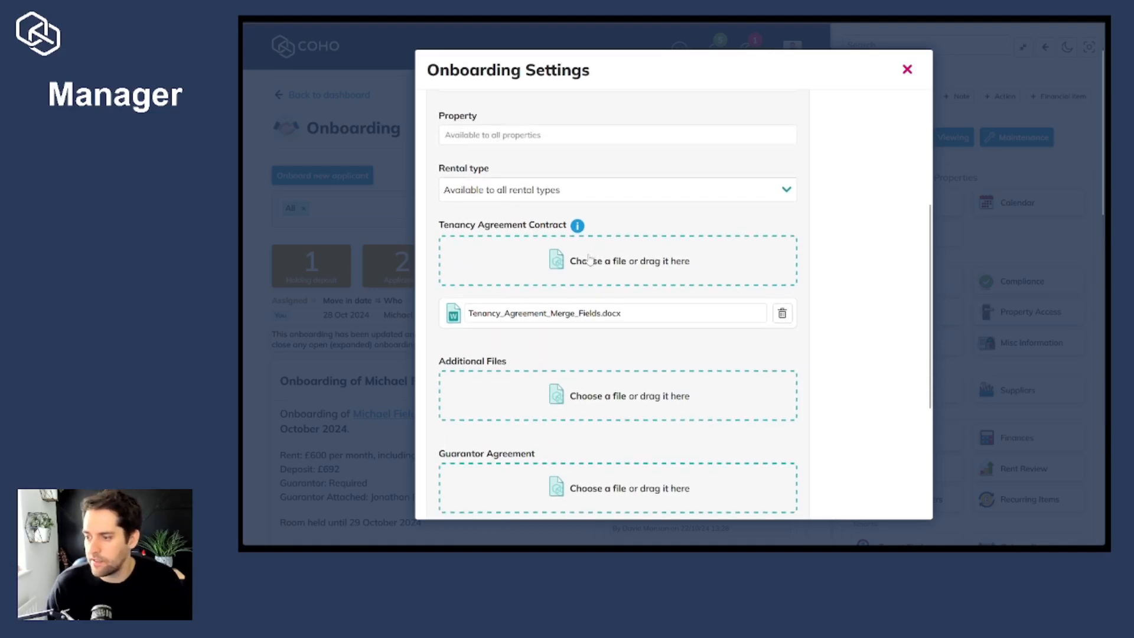
{"action": "scroll", "coordinate": [589, 258], "scroll_direction": "down", "scroll_amount": 3}
{"action": "scroll", "coordinate": [522, 272], "scroll_direction": "up", "scroll_amount": 1}
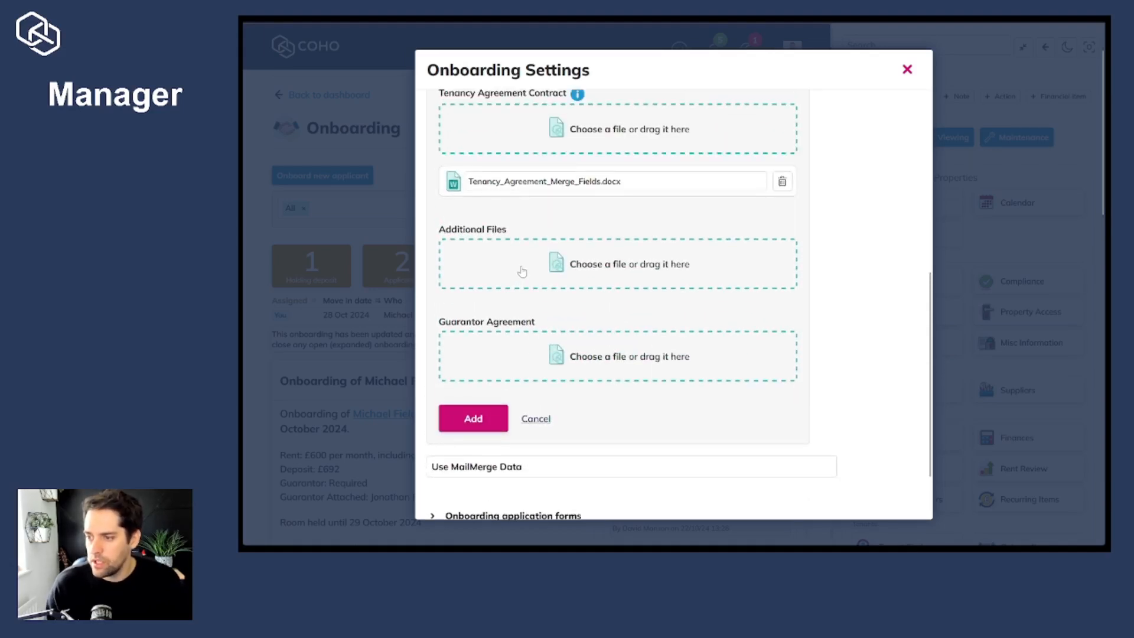
{"action": "scroll", "coordinate": [524, 271], "scroll_direction": "up", "scroll_amount": 1}
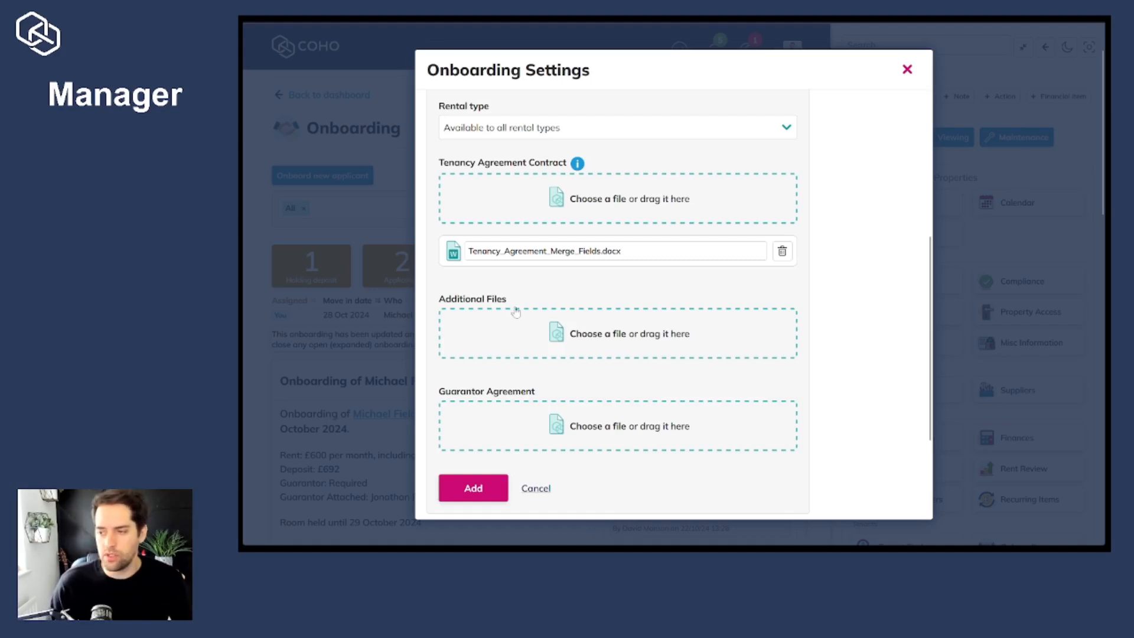
{"action": "scroll", "coordinate": [667, 362], "scroll_direction": "down", "scroll_amount": 1}
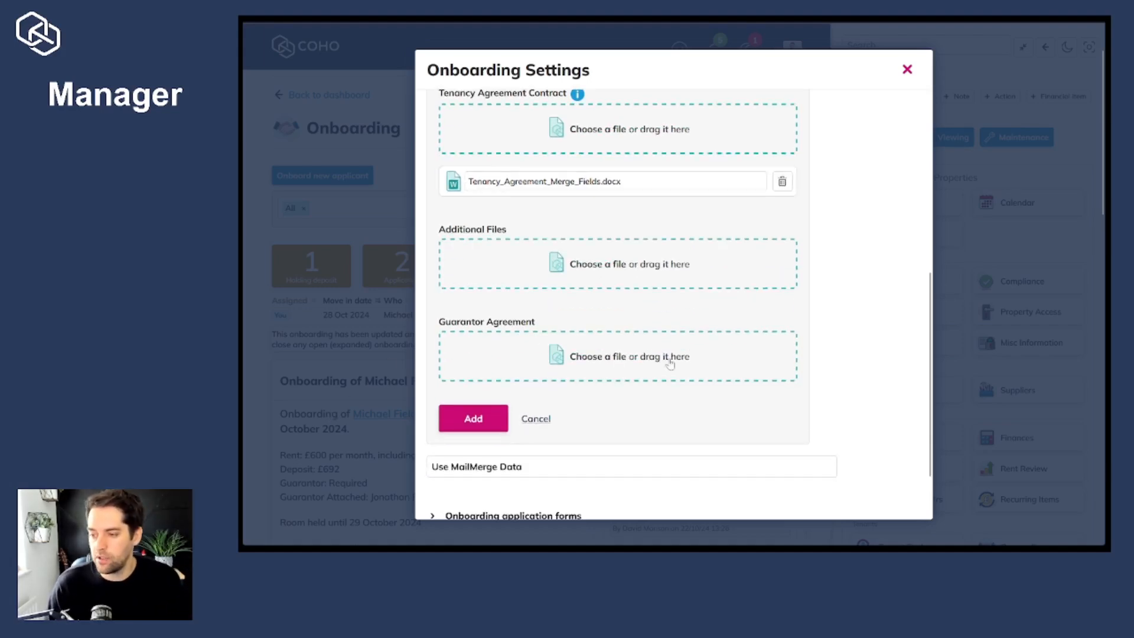
{"action": "left_click", "coordinate": [481, 428]}
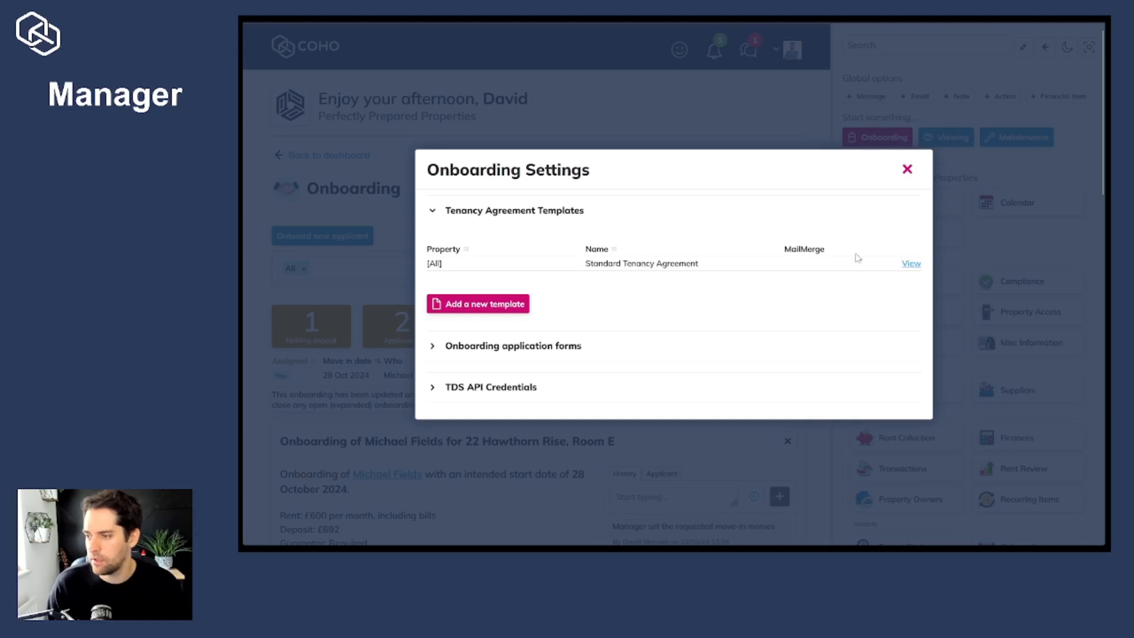
{"action": "left_click", "coordinate": [907, 171]}
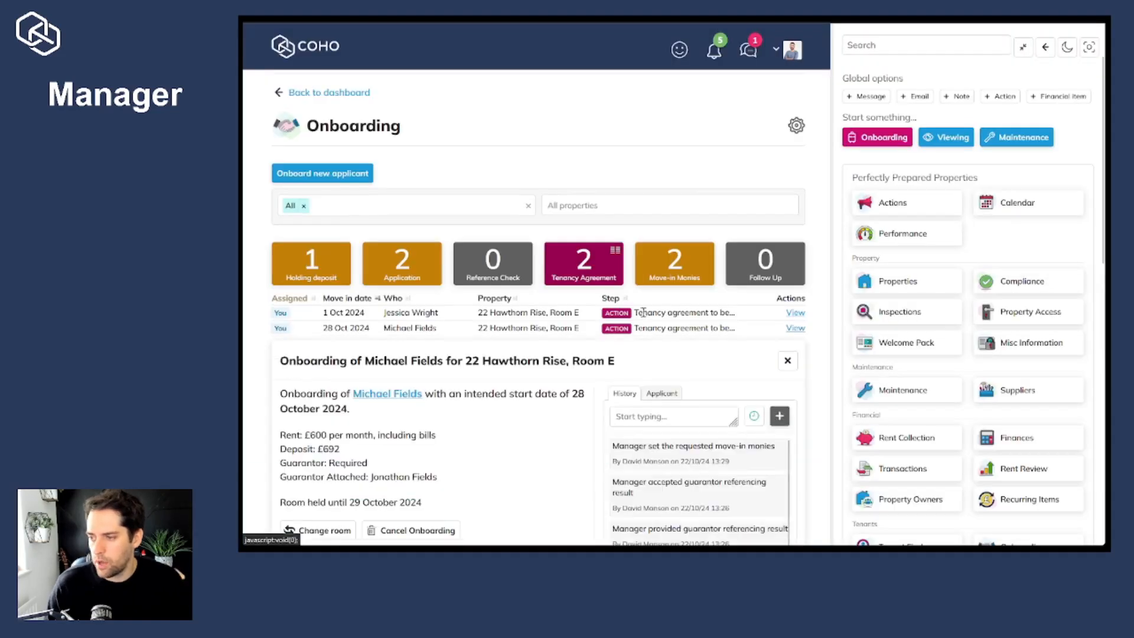
Reopen the applicant's tenancy agreement form for 28/10/2024 to 27/04/2025 from the Tenancy agreement step
{"action": "scroll", "coordinate": [541, 302], "scroll_direction": "down", "scroll_amount": 3}
{"action": "left_click", "coordinate": [342, 335]}
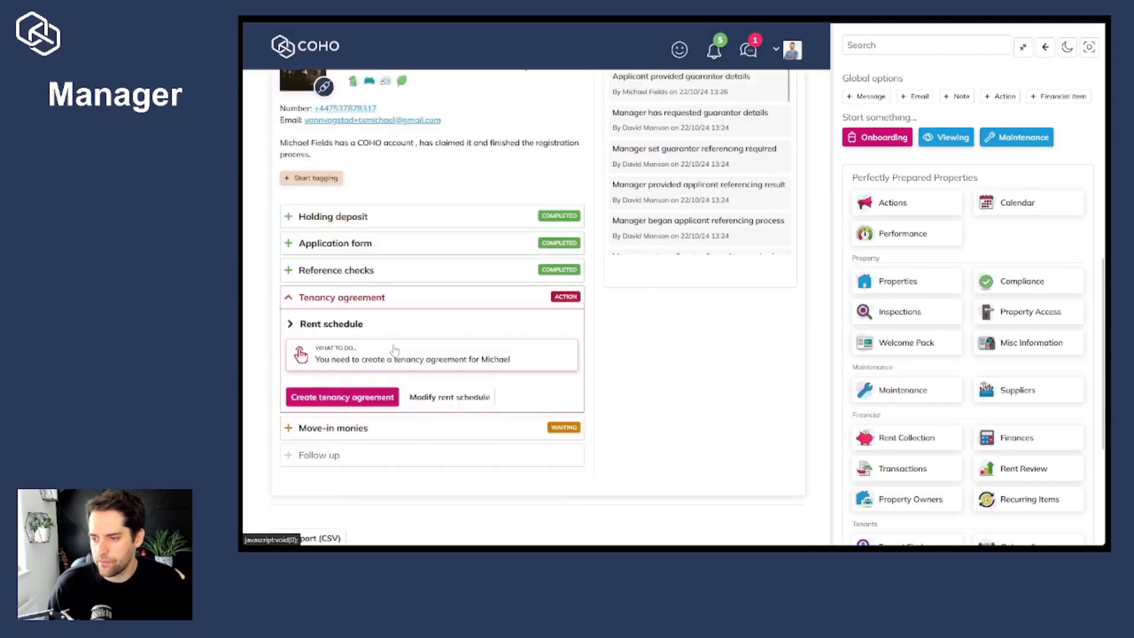
{"action": "scroll", "coordinate": [352, 319], "scroll_direction": "down", "scroll_amount": 2}
{"action": "left_click", "coordinate": [352, 319]}
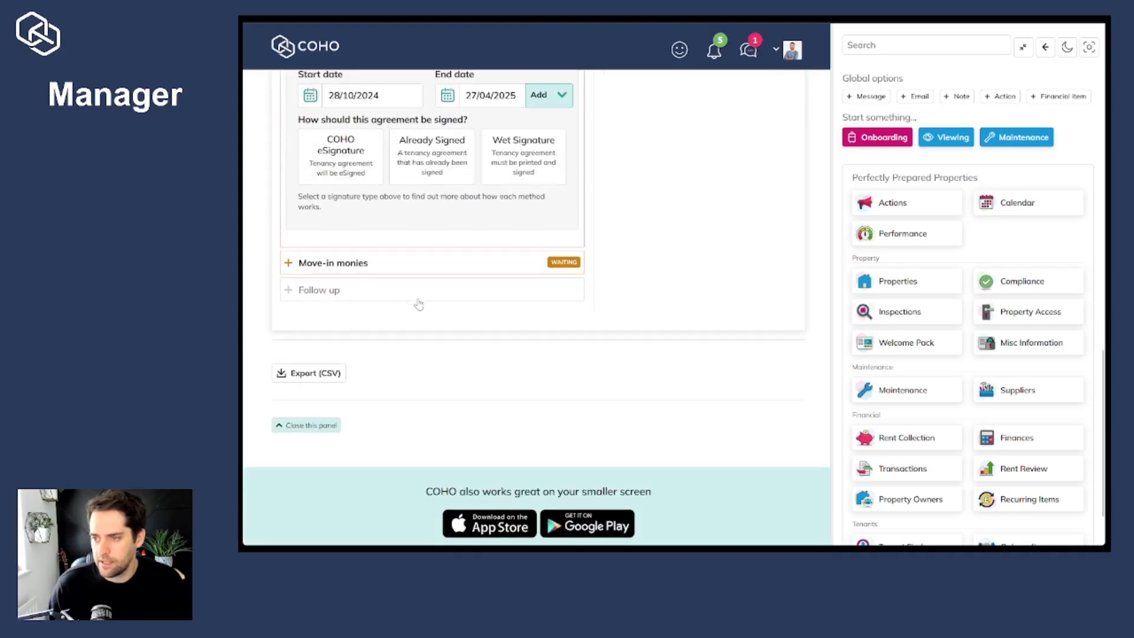
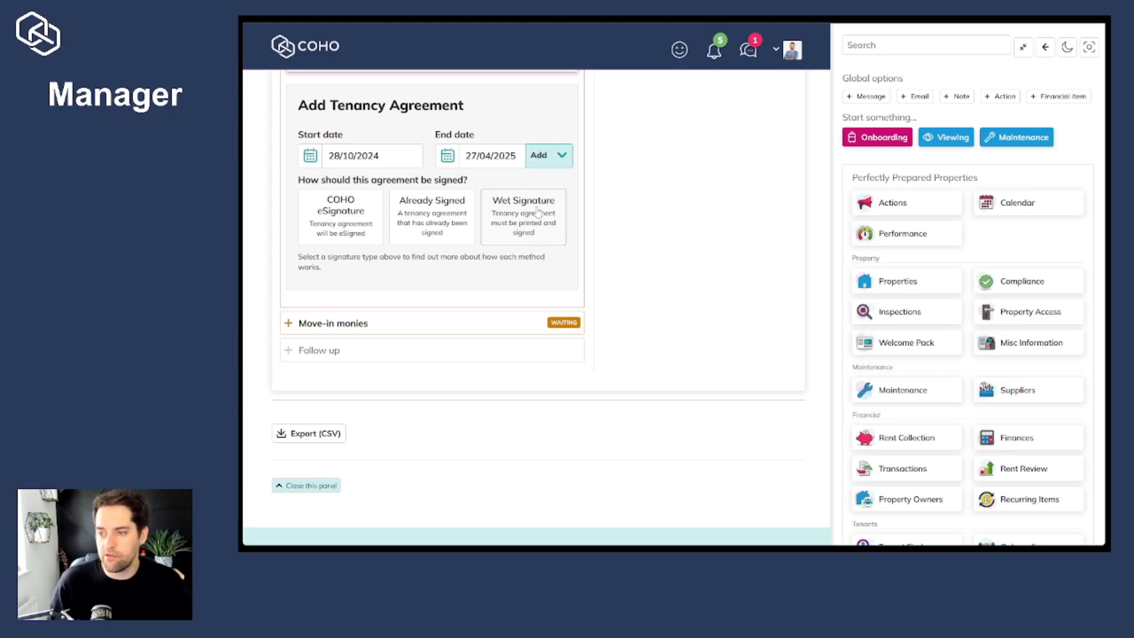
Choose COHO eSignature, then review the £600 rent, £692 deposit, bills included and required guarantor
{"action": "left_click", "coordinate": [339, 227]}
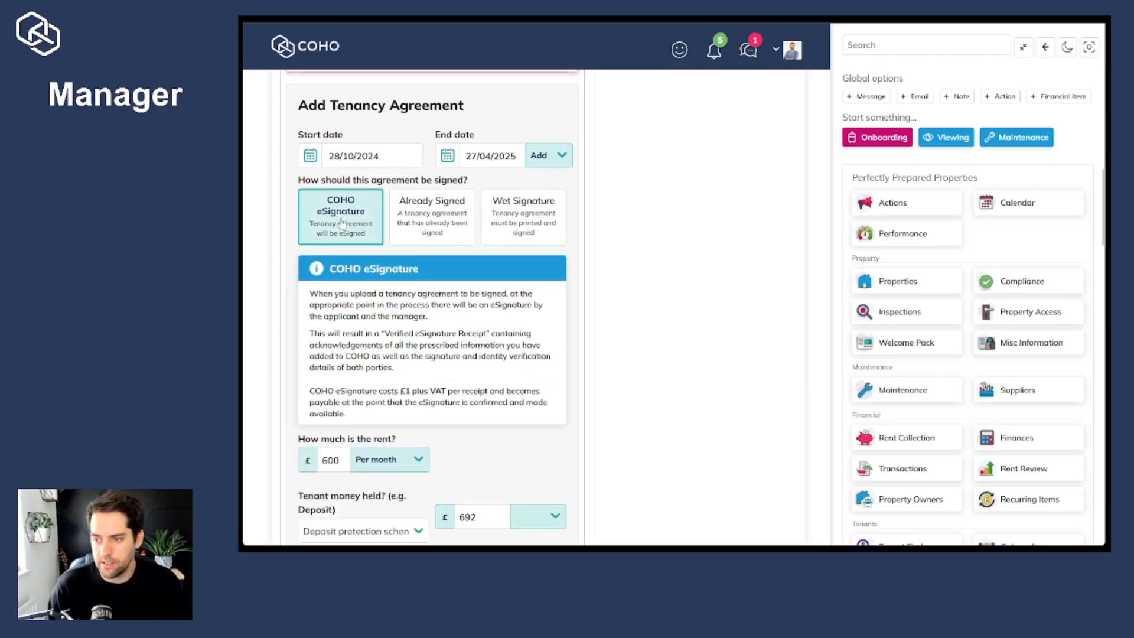
{"action": "scroll", "coordinate": [354, 232], "scroll_direction": "down", "scroll_amount": 4}
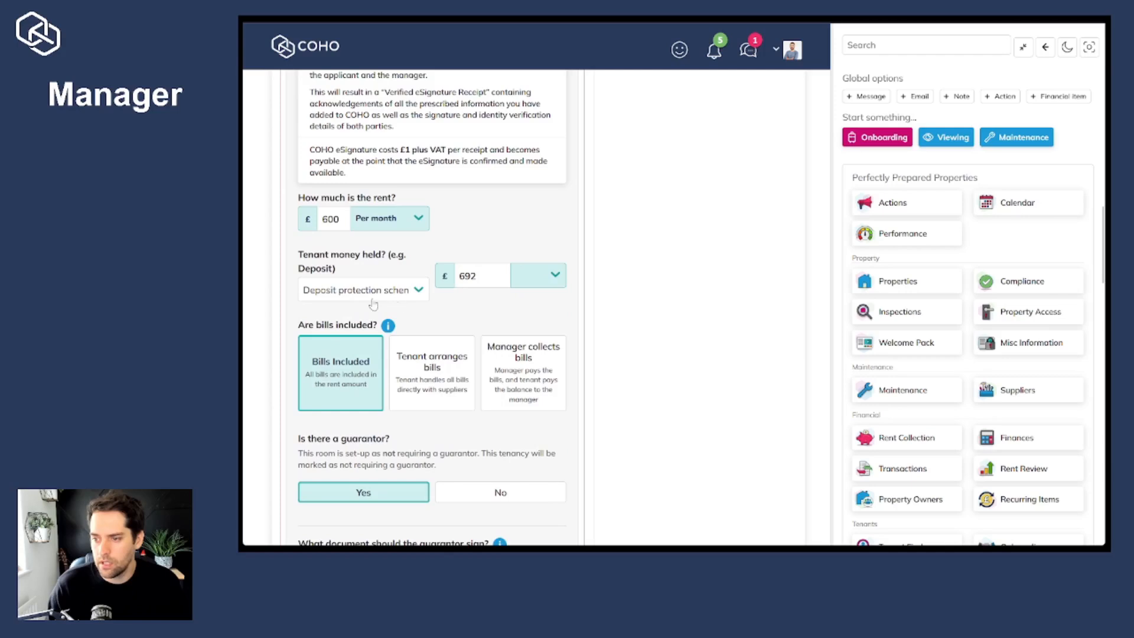
{"action": "scroll", "coordinate": [396, 291], "scroll_direction": "down", "scroll_amount": 1}
{"action": "scroll", "coordinate": [394, 296], "scroll_direction": "down", "scroll_amount": 1}
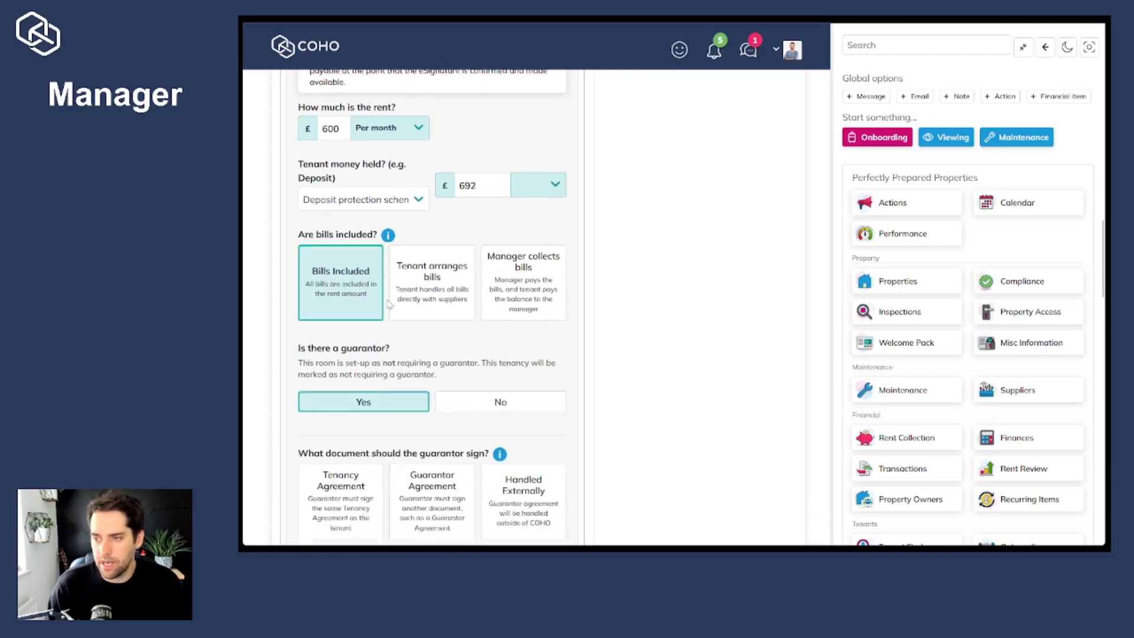
{"action": "scroll", "coordinate": [391, 325], "scroll_direction": "up", "scroll_amount": 10}
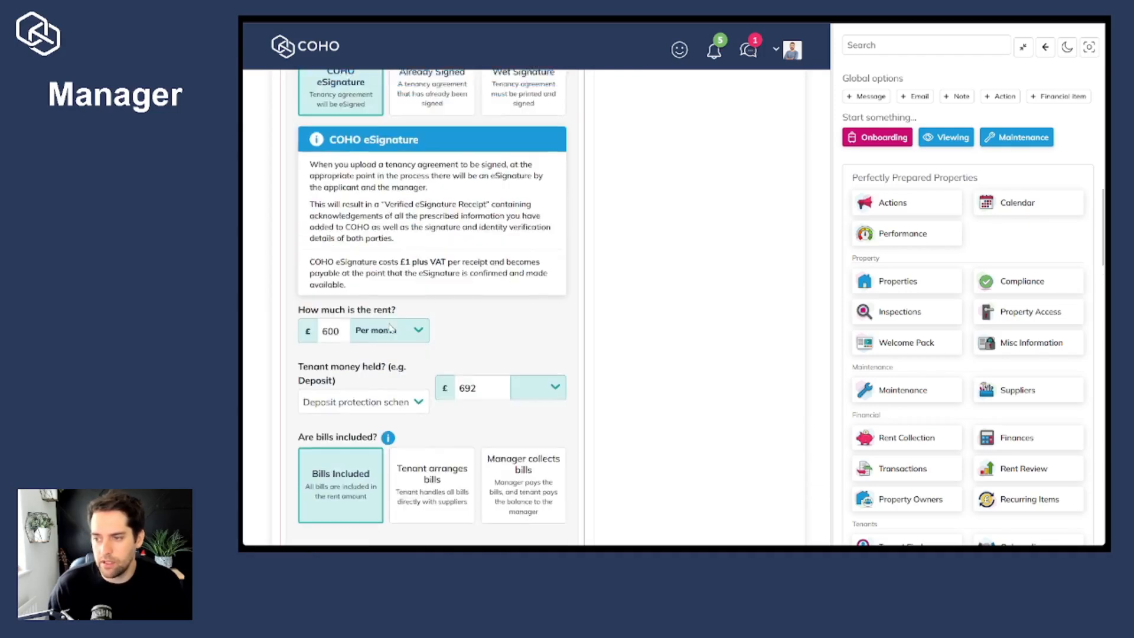
{"action": "scroll", "coordinate": [389, 329], "scroll_direction": "up", "scroll_amount": 6}
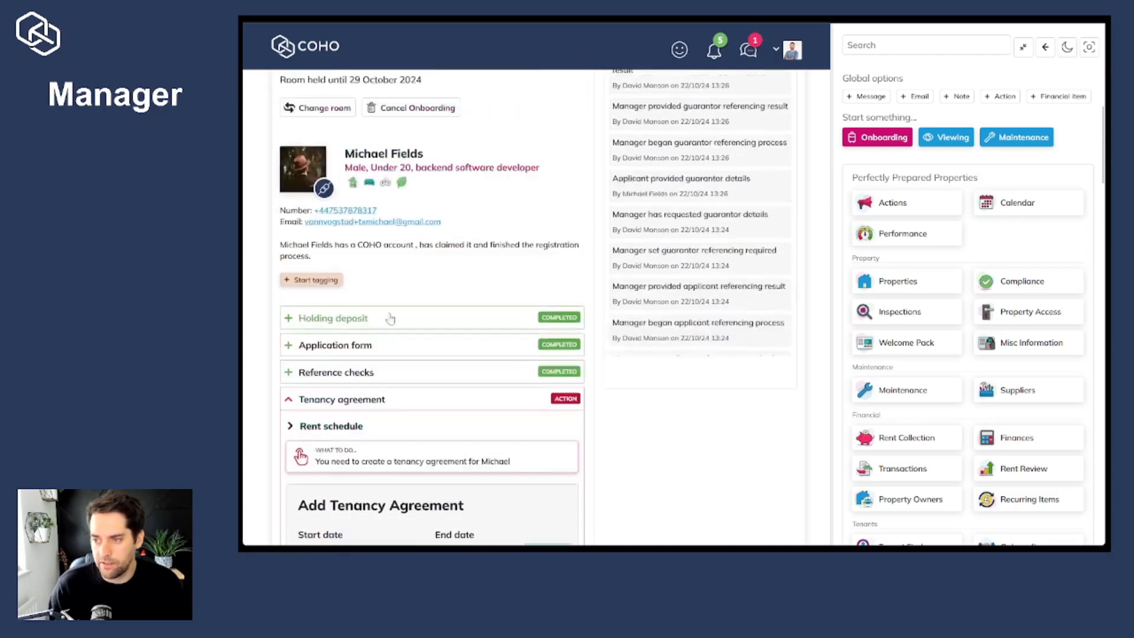
{"action": "scroll", "coordinate": [358, 197], "scroll_direction": "up", "scroll_amount": 2}
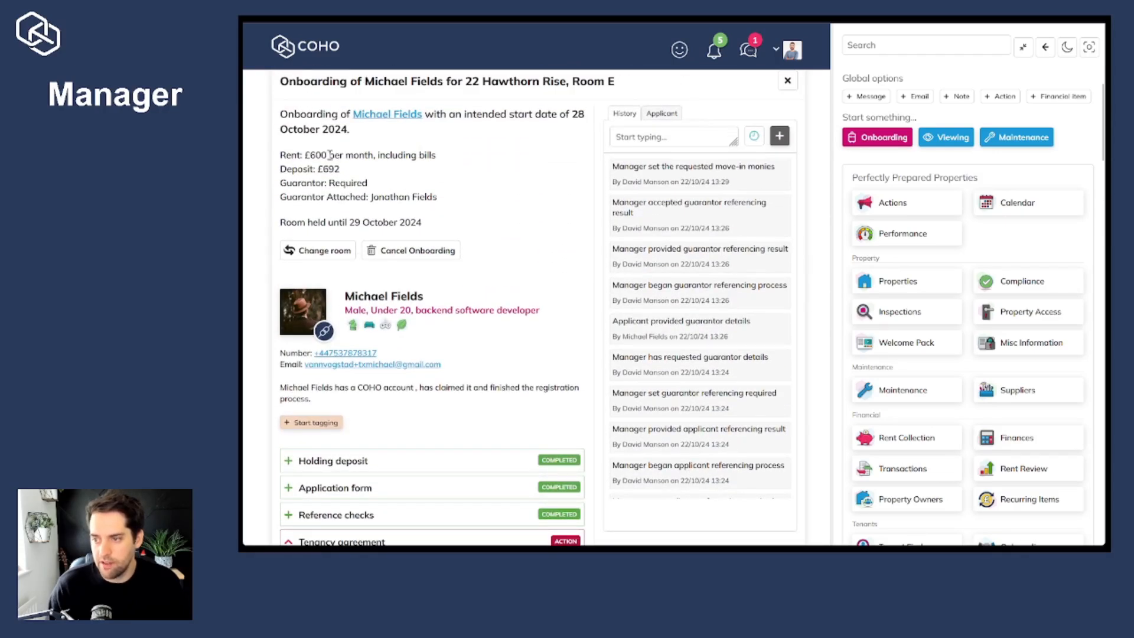
{"action": "scroll", "coordinate": [500, 300], "scroll_direction": "down", "scroll_amount": 15}
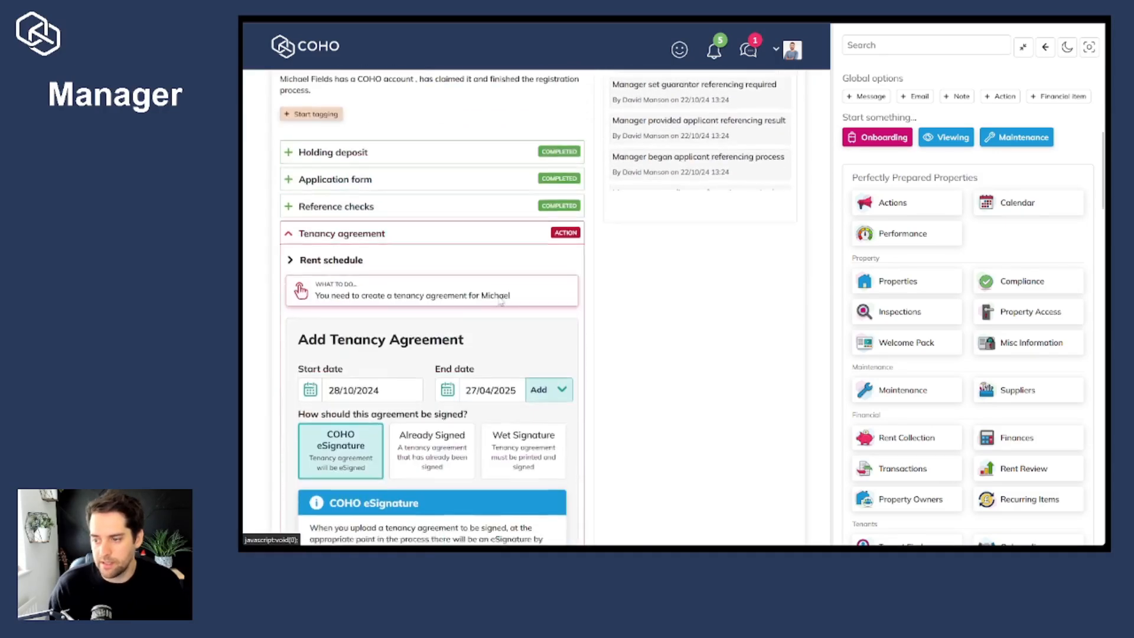
{"action": "scroll", "coordinate": [475, 305], "scroll_direction": "down", "scroll_amount": 2}
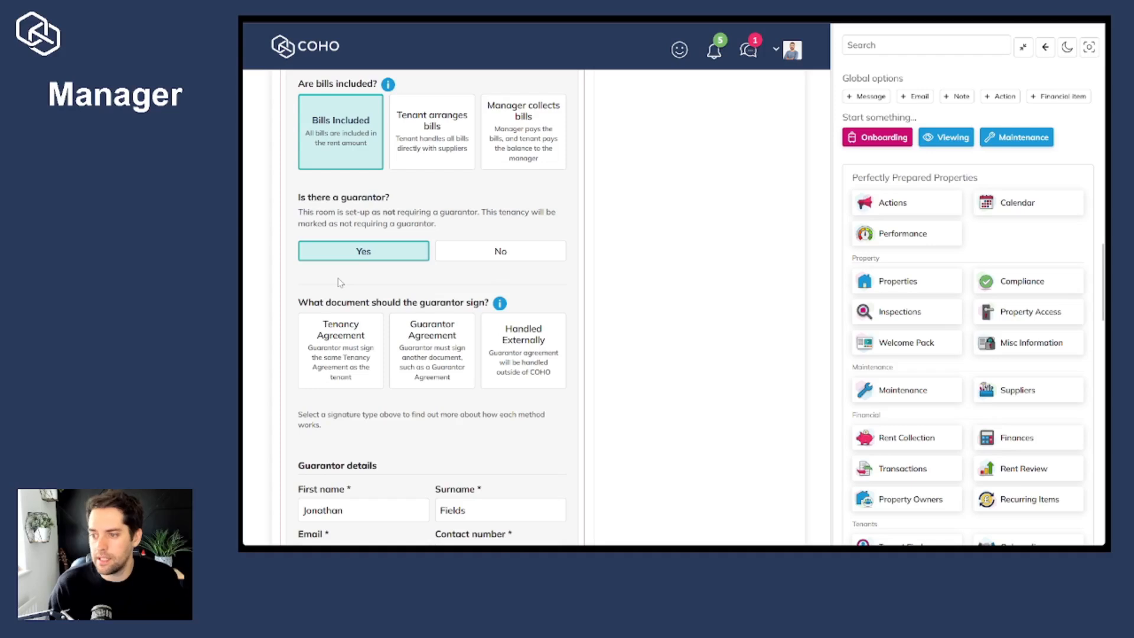
{"action": "scroll", "coordinate": [363, 235], "scroll_direction": "down", "scroll_amount": 2}
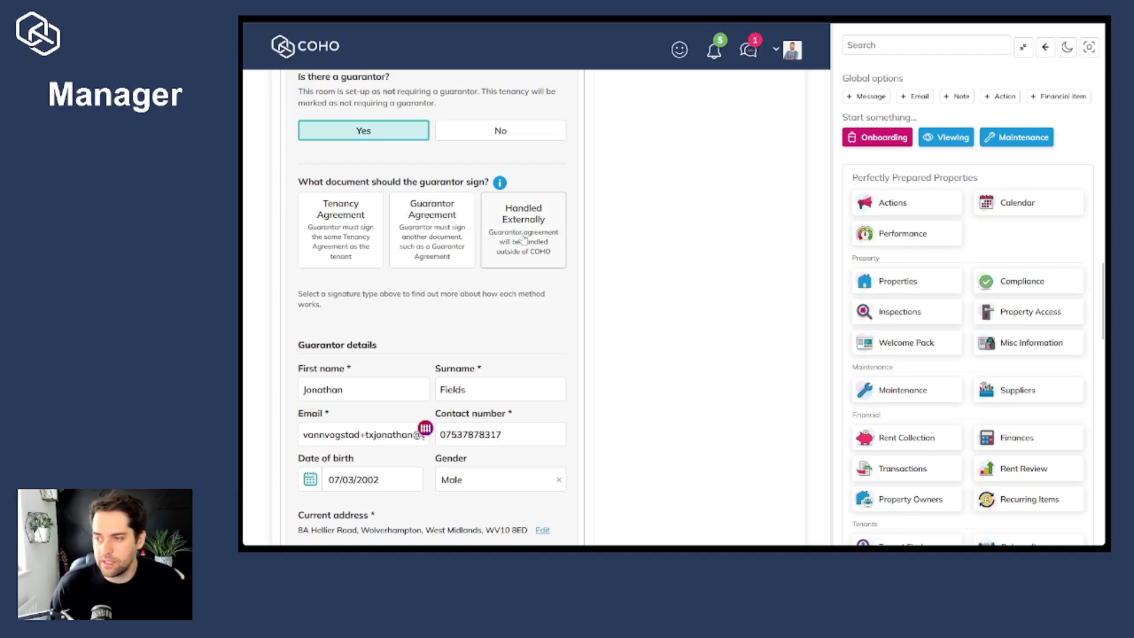
Require a separate Guarantor Agreement that the guarantor signs via COHO eSignature
{"action": "left_click", "coordinate": [524, 239]}
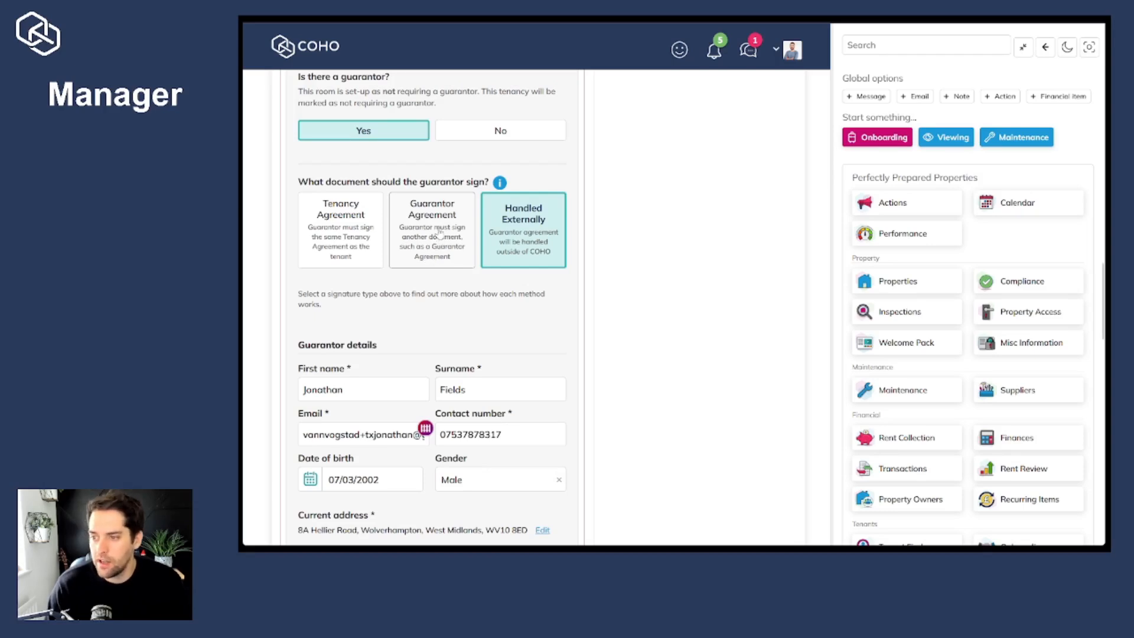
{"action": "left_click", "coordinate": [440, 235]}
{"action": "scroll", "coordinate": [440, 235], "scroll_direction": "down", "scroll_amount": 1}
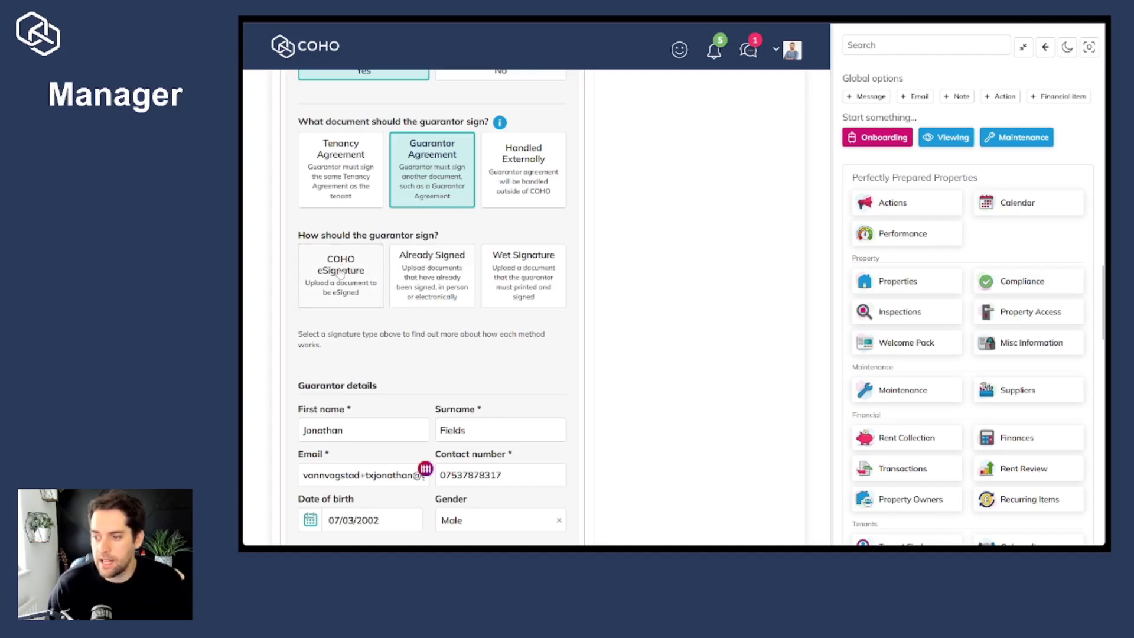
{"action": "left_click", "coordinate": [342, 275]}
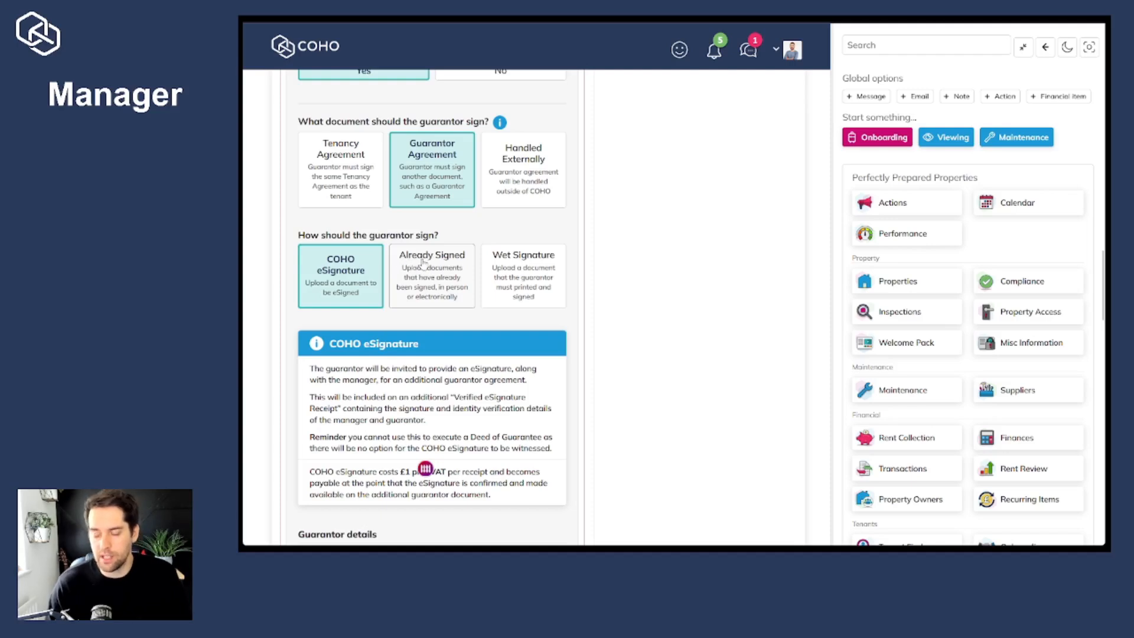
Choose to upload a new agreement document in the document options further down
{"action": "scroll", "coordinate": [423, 263], "scroll_direction": "down", "scroll_amount": 5}
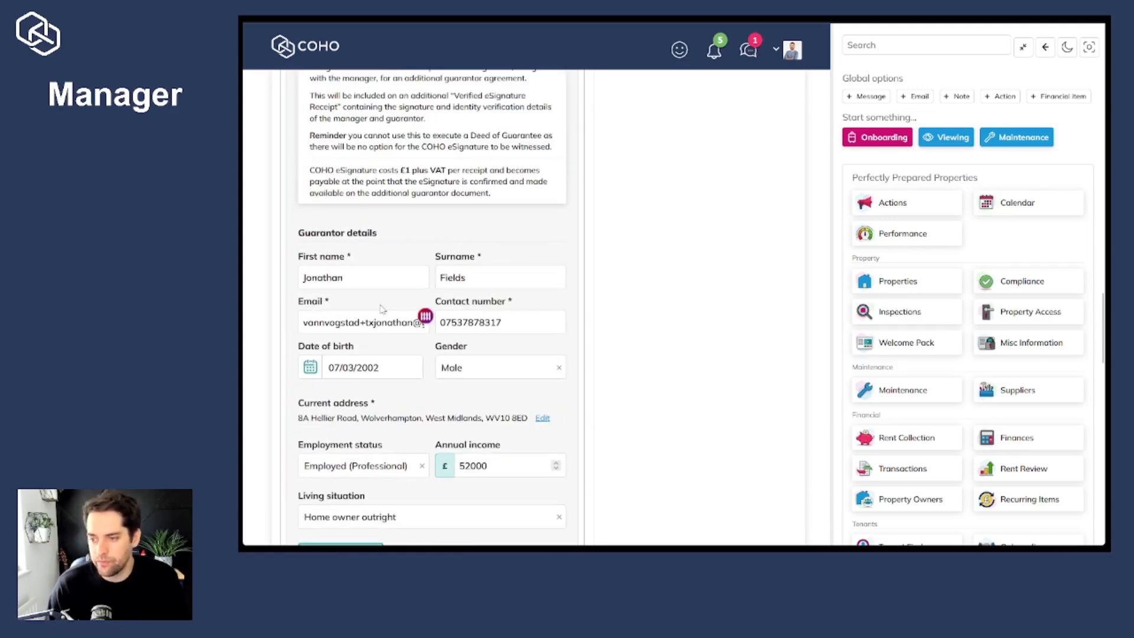
{"action": "scroll", "coordinate": [407, 284], "scroll_direction": "down", "scroll_amount": 2}
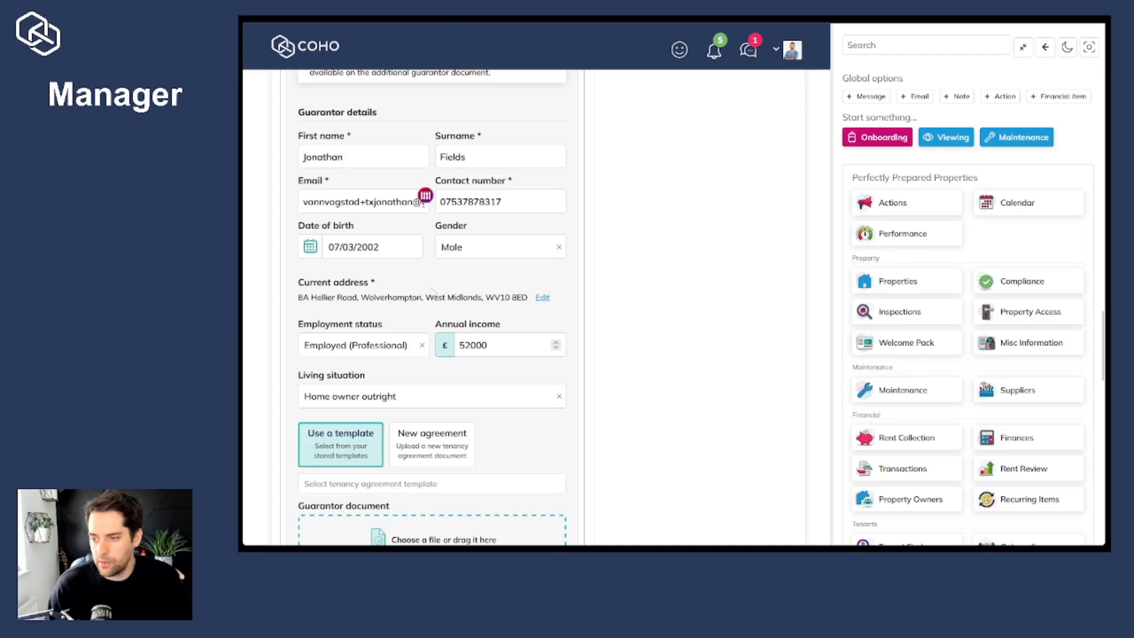
{"action": "scroll", "coordinate": [385, 319], "scroll_direction": "down", "scroll_amount": 2}
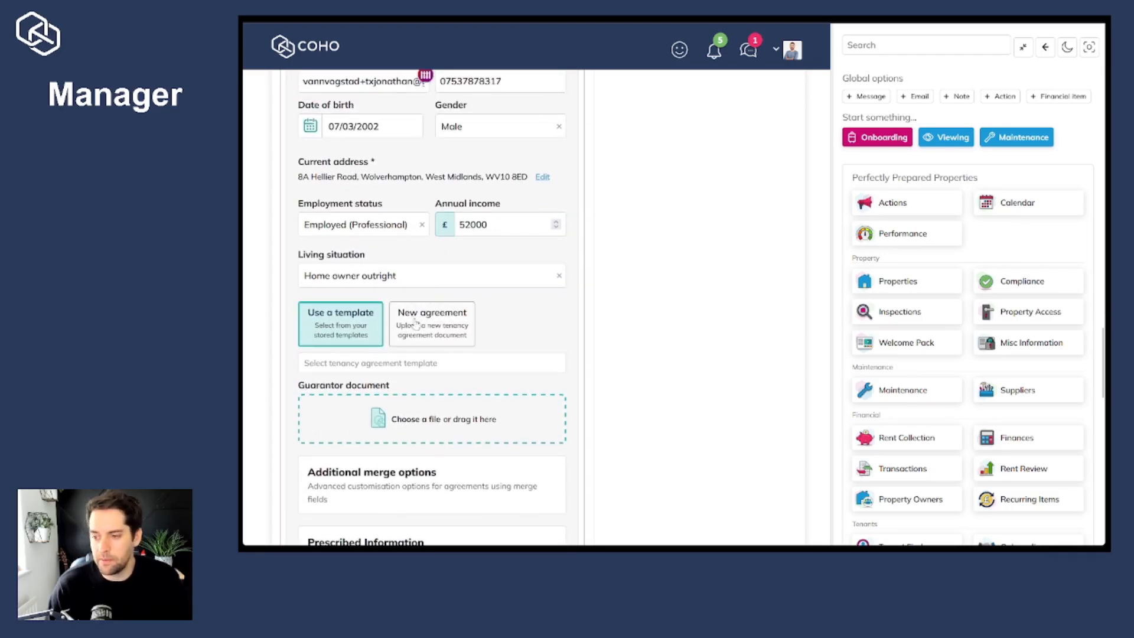
{"action": "scroll", "coordinate": [413, 316], "scroll_direction": "down", "scroll_amount": 1}
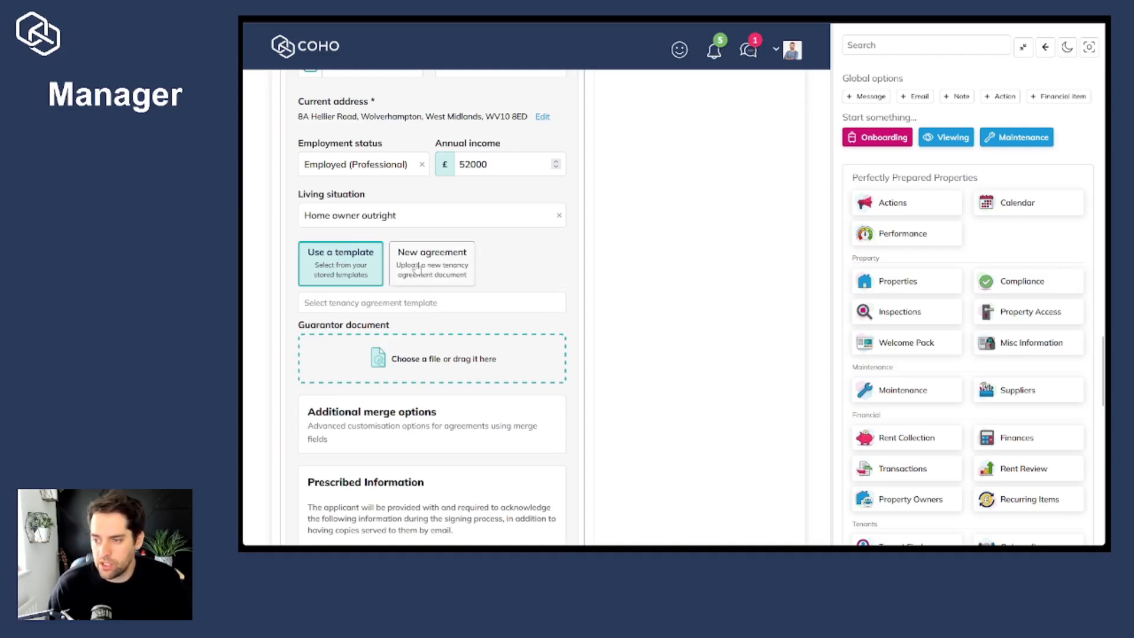
{"action": "left_click", "coordinate": [413, 269]}
Base the tenancy agreement on the Standard Tenancy Agreement template
{"action": "left_click", "coordinate": [364, 272]}
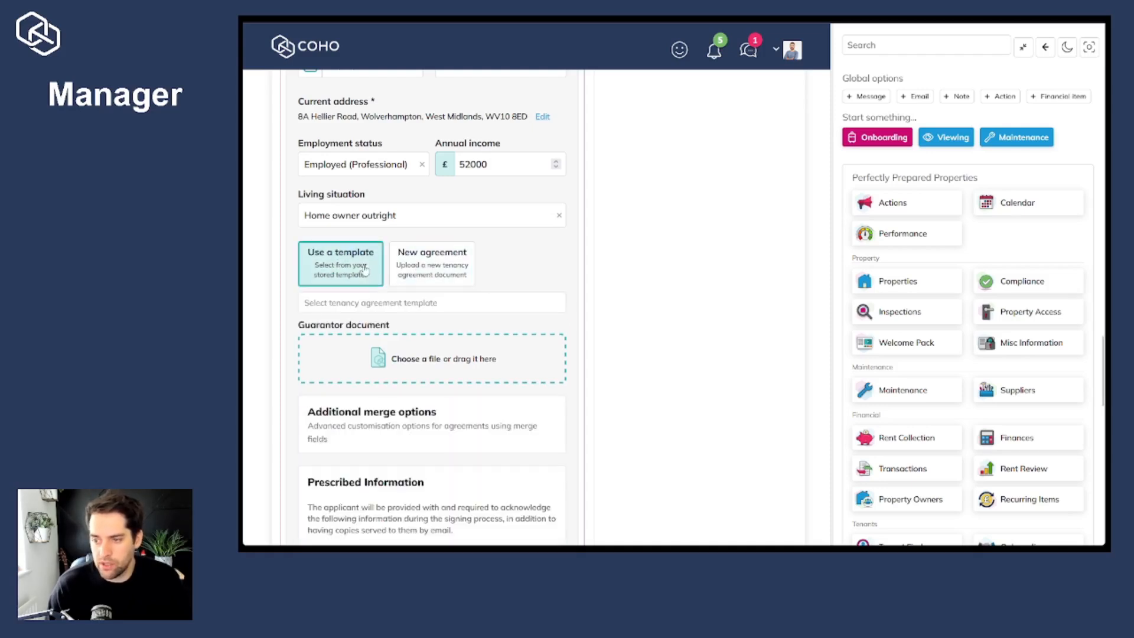
{"action": "left_click", "coordinate": [376, 304]}
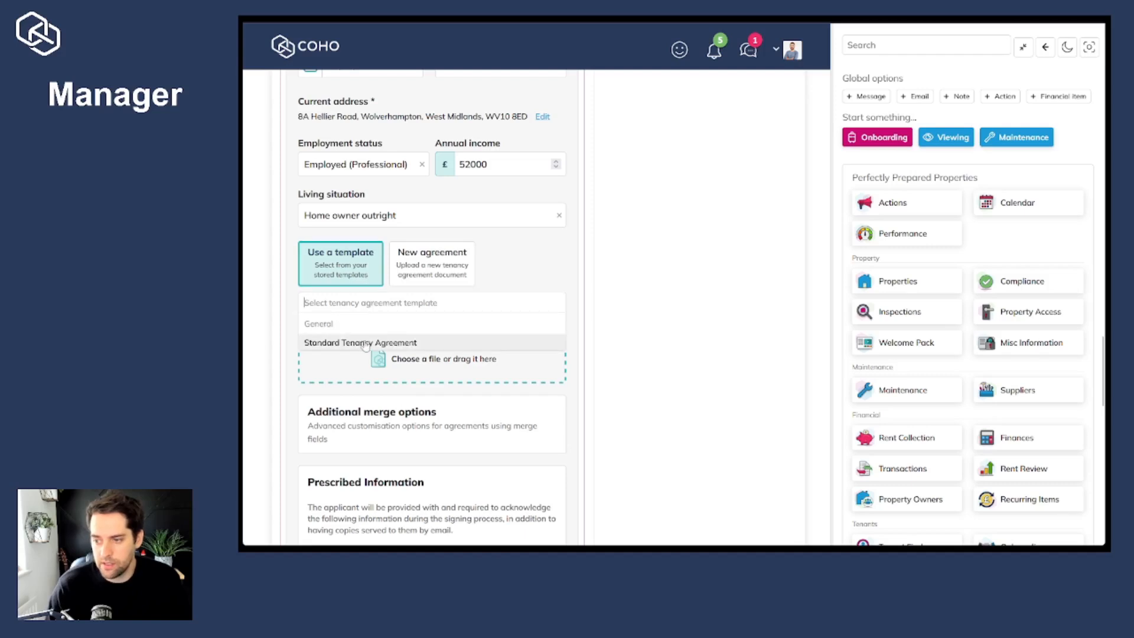
{"action": "left_click", "coordinate": [366, 344]}
{"action": "scroll", "coordinate": [426, 307], "scroll_direction": "down", "scroll_amount": 3}
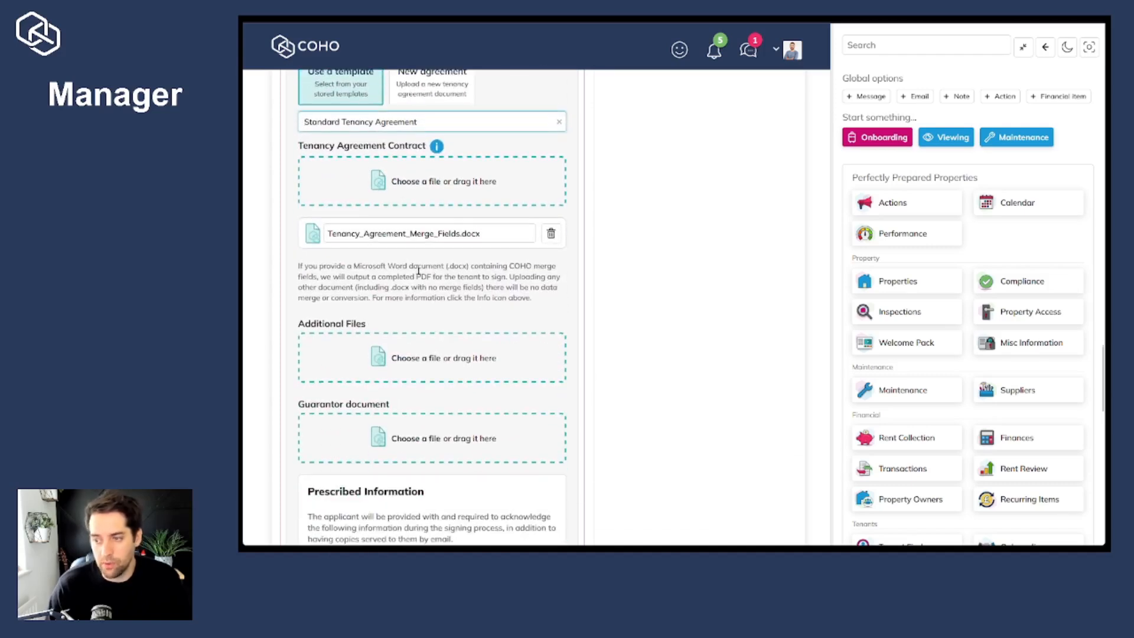
Review the prescribed information: EICR, EPC, Gas Safety Certificate, HMO Licence and How to Rent guide
{"action": "scroll", "coordinate": [418, 270], "scroll_direction": "down", "scroll_amount": 5}
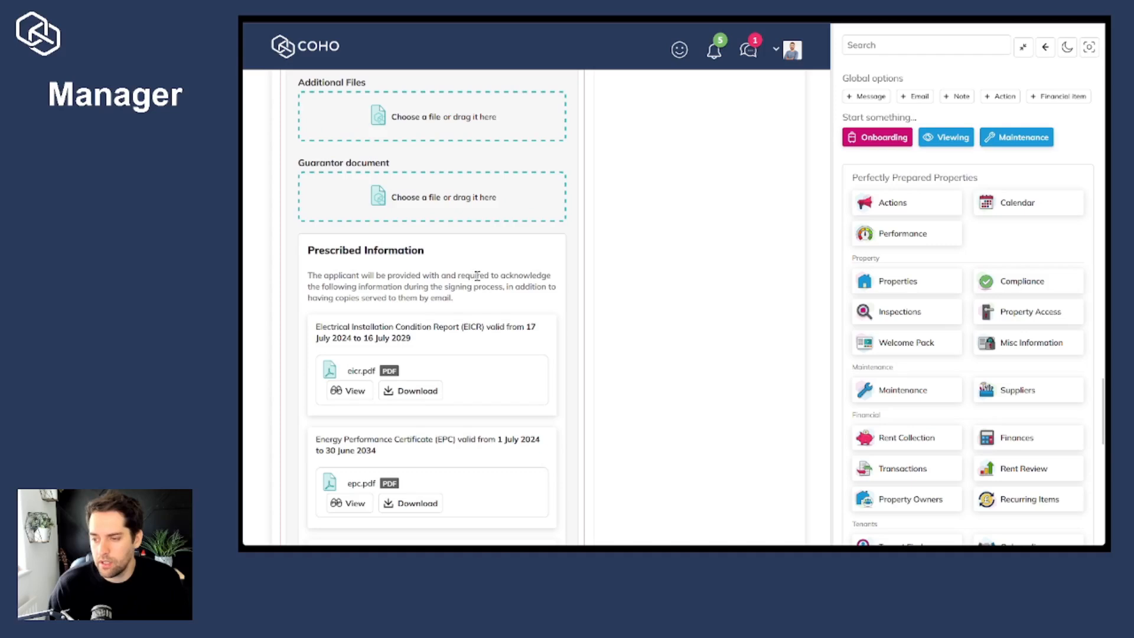
{"action": "scroll", "coordinate": [478, 274], "scroll_direction": "down", "scroll_amount": 1}
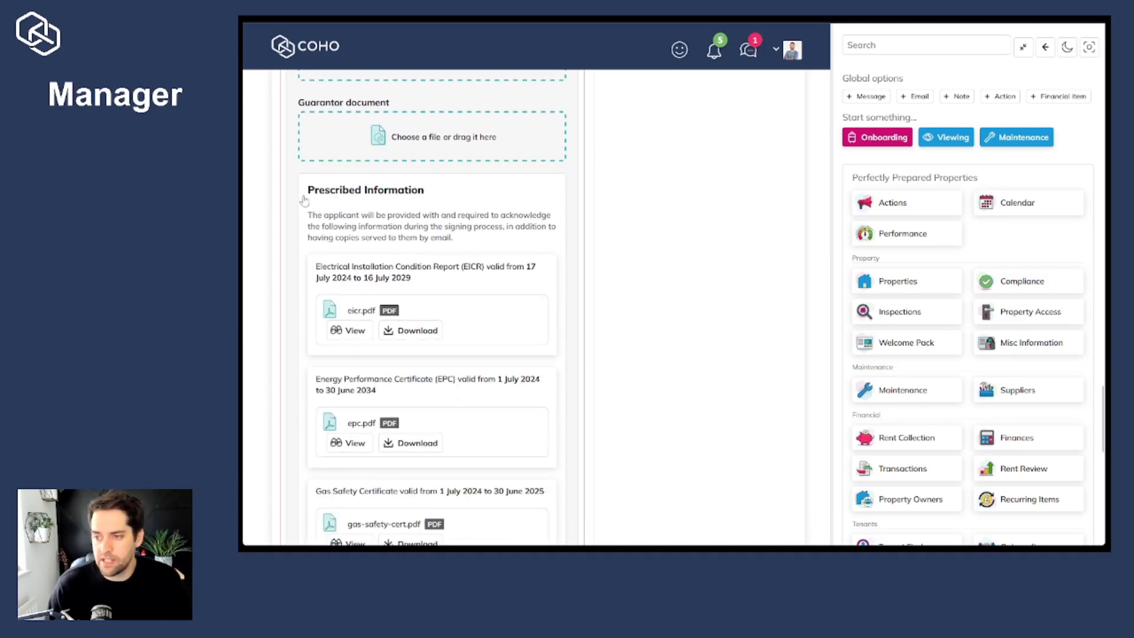
{"action": "scroll", "coordinate": [301, 204], "scroll_direction": "down", "scroll_amount": 1}
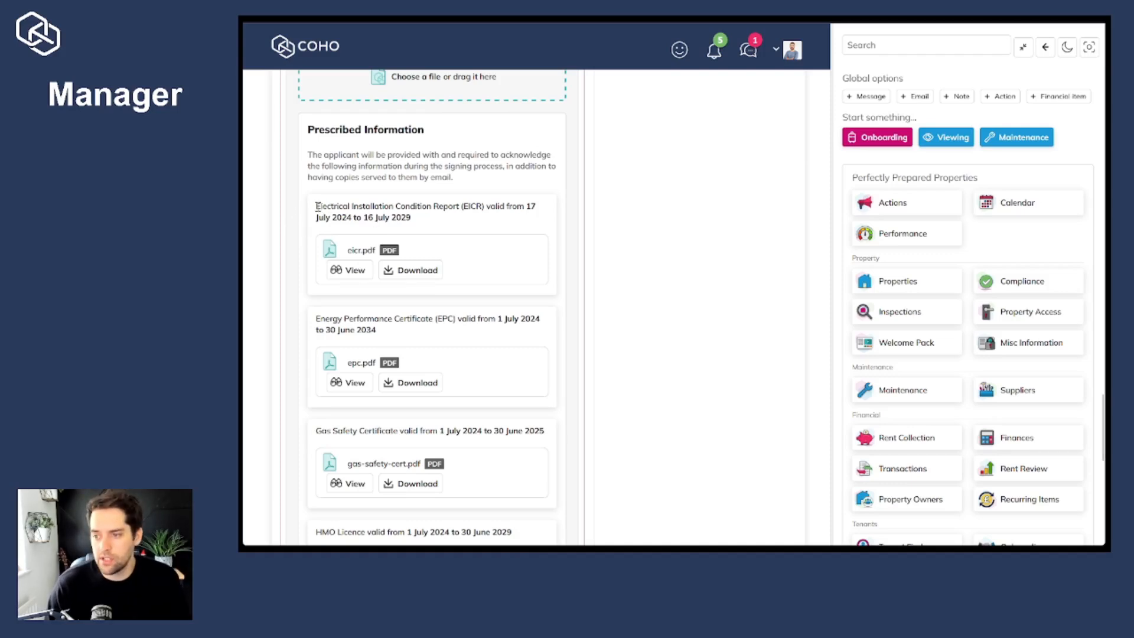
{"action": "left_click_drag", "start_coordinate": [316, 207], "coordinate": [481, 211]}
{"action": "left_click", "coordinate": [483, 214]}
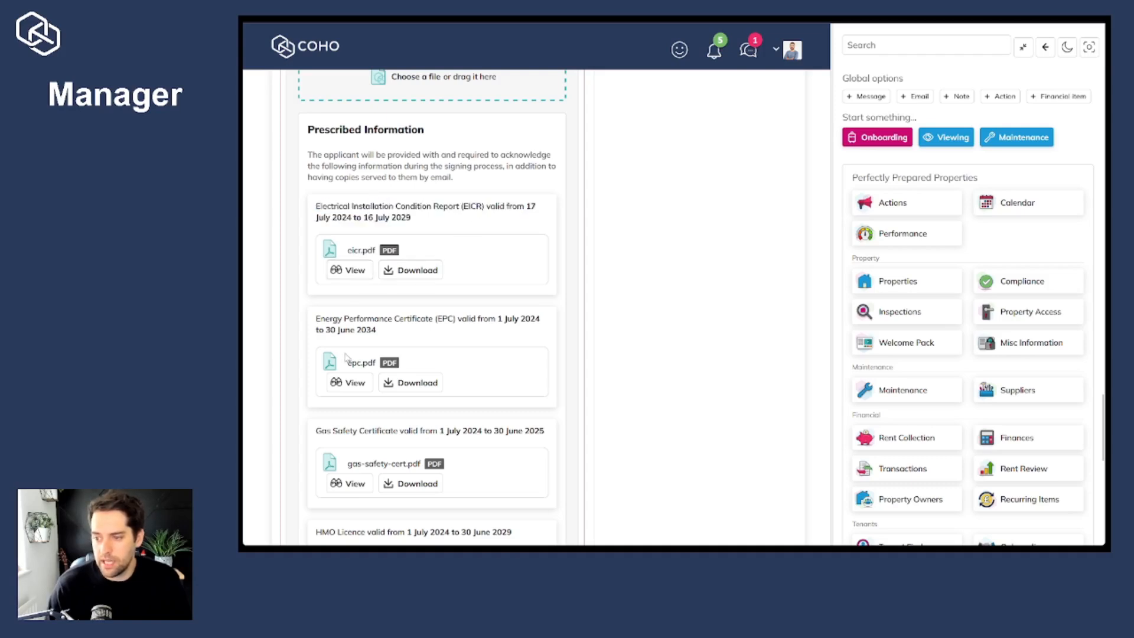
{"action": "scroll", "coordinate": [354, 338], "scroll_direction": "down", "scroll_amount": 2}
{"action": "scroll", "coordinate": [345, 321], "scroll_direction": "down", "scroll_amount": 2}
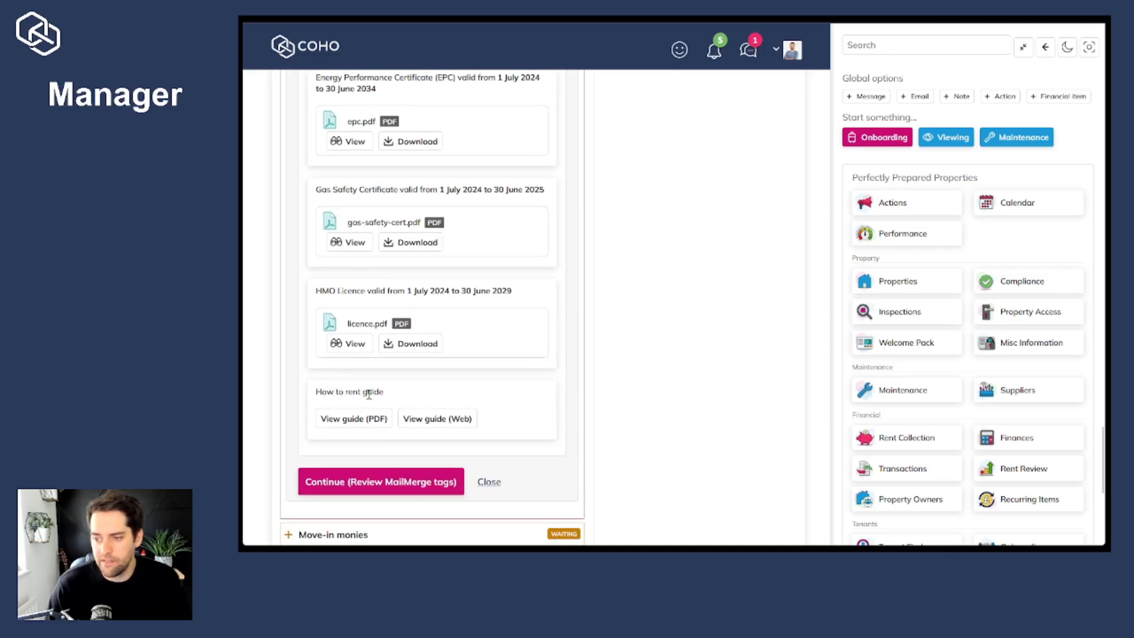
{"action": "scroll", "coordinate": [410, 401], "scroll_direction": "up", "scroll_amount": 2}
{"action": "scroll", "coordinate": [409, 402], "scroll_direction": "up", "scroll_amount": 4}
{"action": "scroll", "coordinate": [405, 402], "scroll_direction": "down", "scroll_amount": 4}
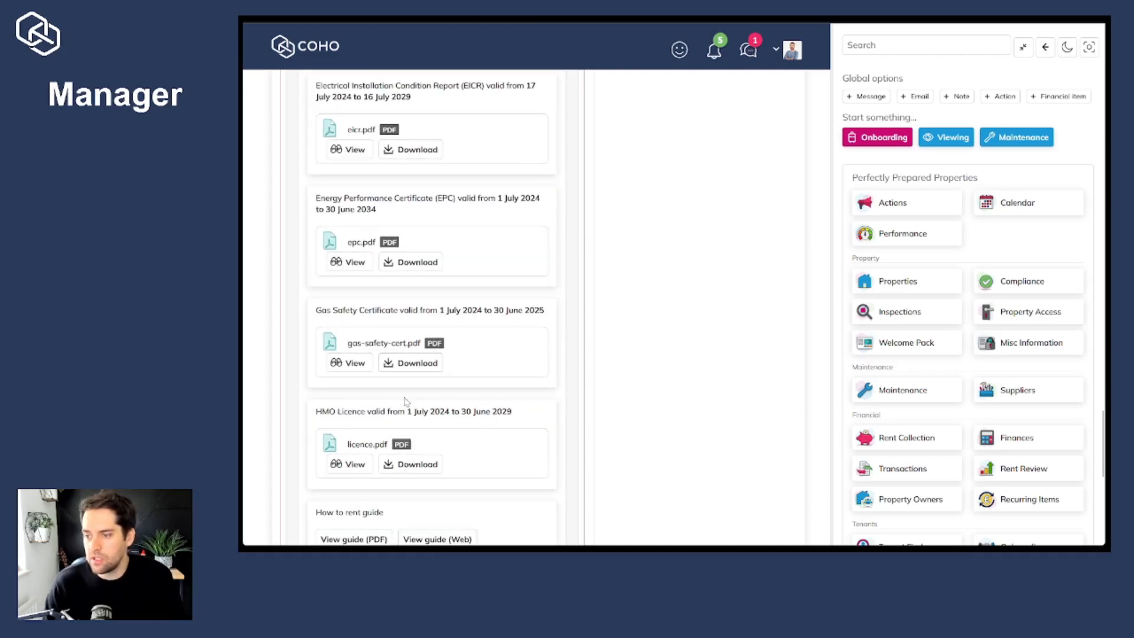
{"action": "scroll", "coordinate": [406, 402], "scroll_direction": "down", "scroll_amount": 3}
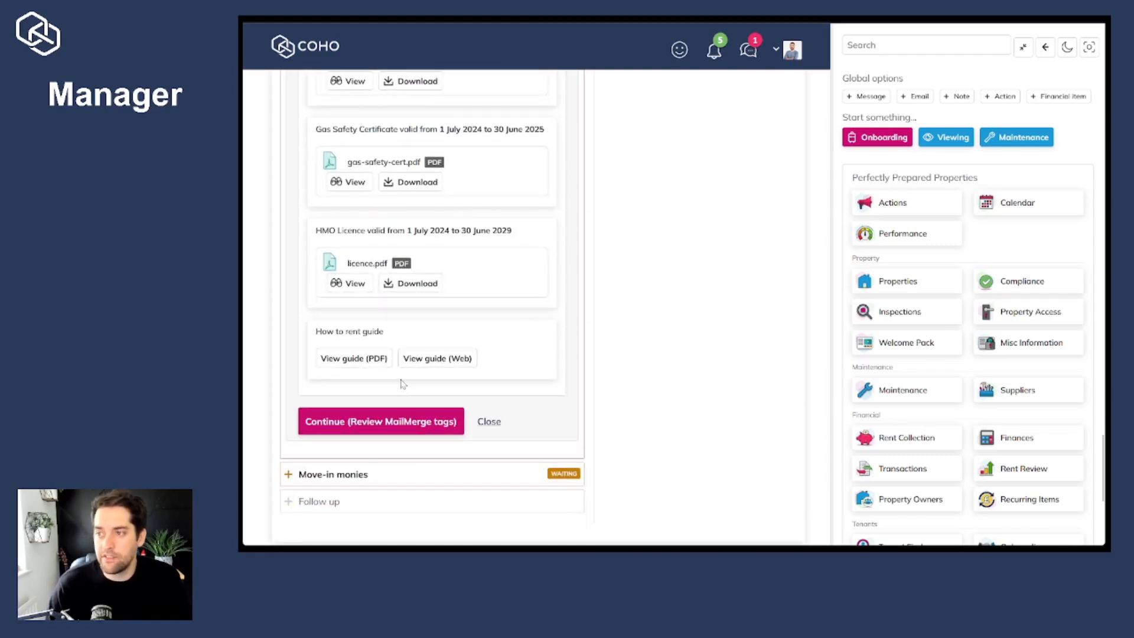
Preview the merged agreement PDF, confirm the mail merge was reviewed, and send it
{"action": "left_click", "coordinate": [409, 424]}
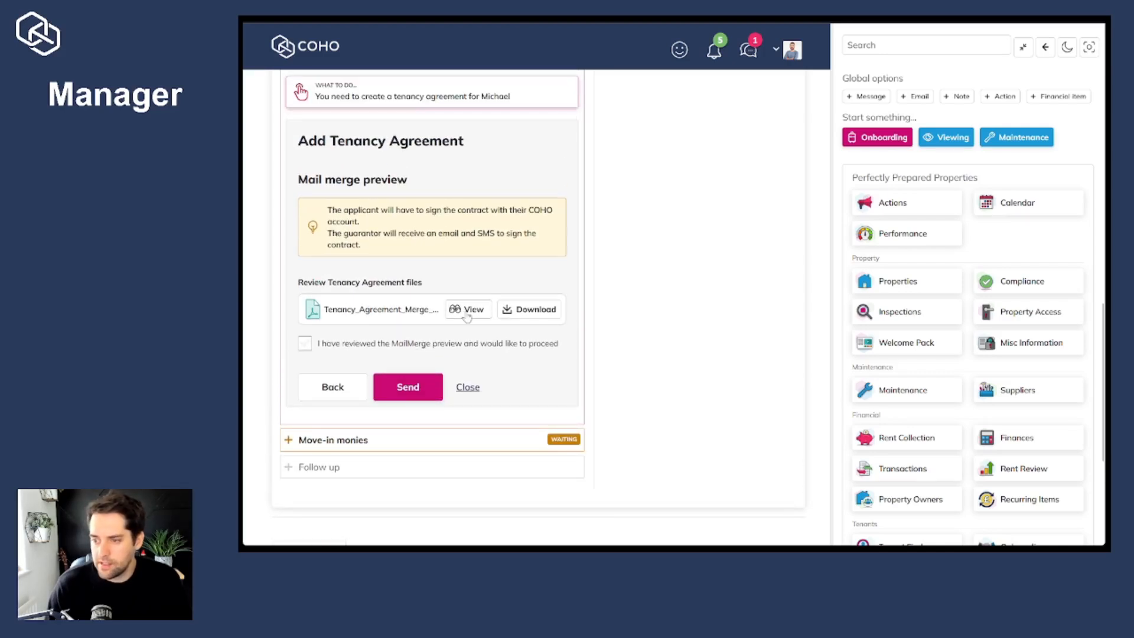
{"action": "left_click", "coordinate": [466, 312]}
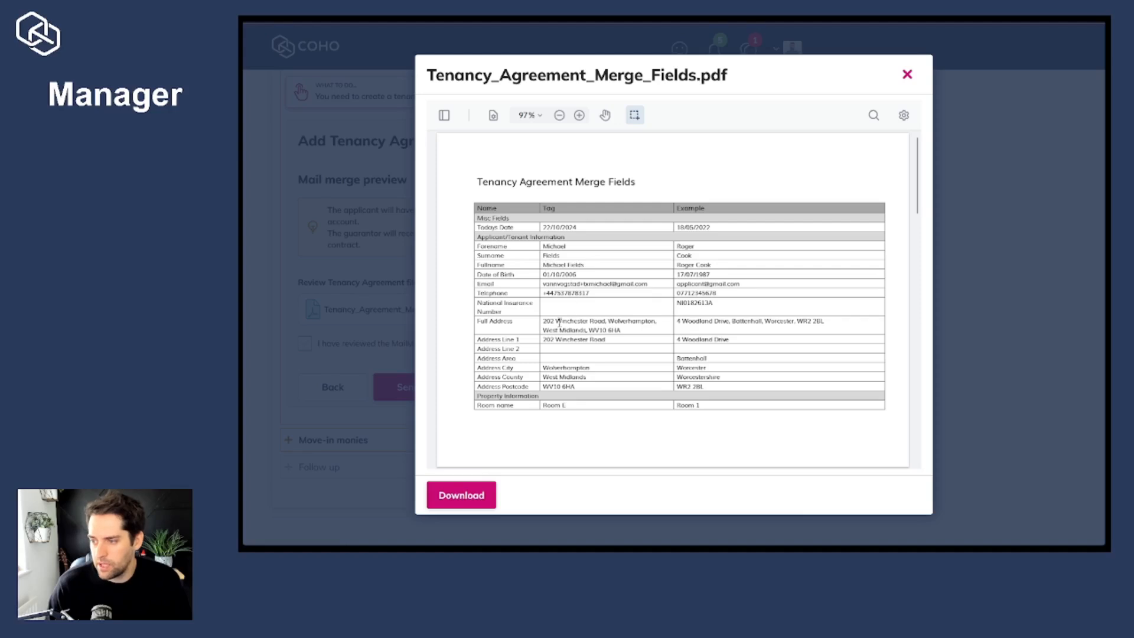
{"action": "scroll", "coordinate": [573, 342], "scroll_direction": "down", "scroll_amount": 3}
{"action": "scroll", "coordinate": [577, 263], "scroll_direction": "up", "scroll_amount": 1}
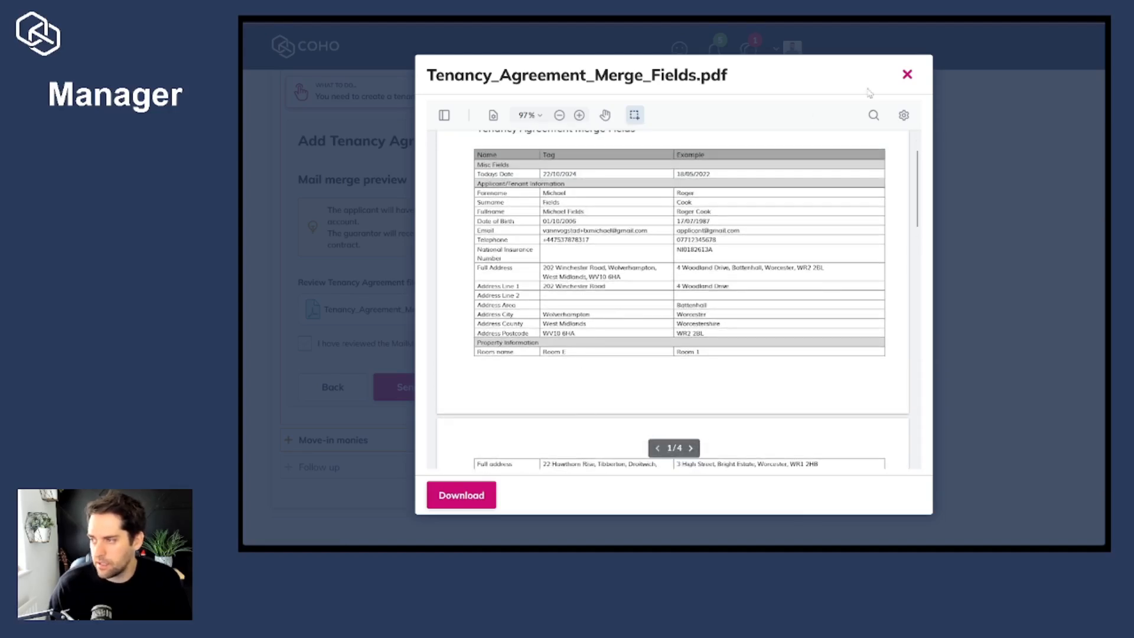
{"action": "left_click", "coordinate": [907, 75]}
{"action": "left_click", "coordinate": [407, 352]}
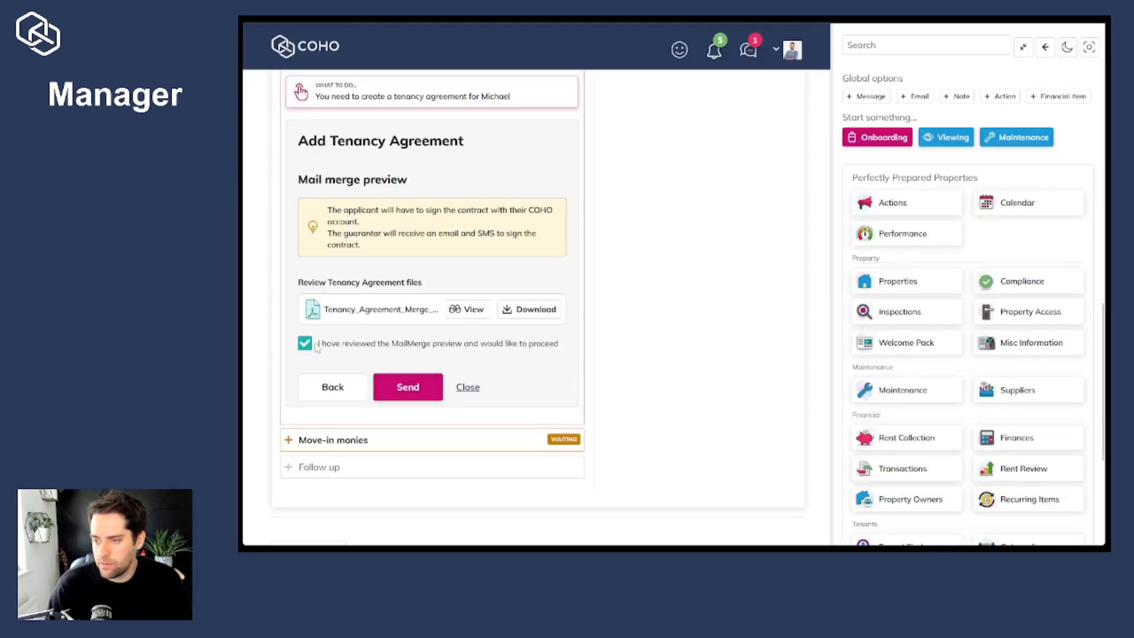
{"action": "left_click", "coordinate": [395, 388]}
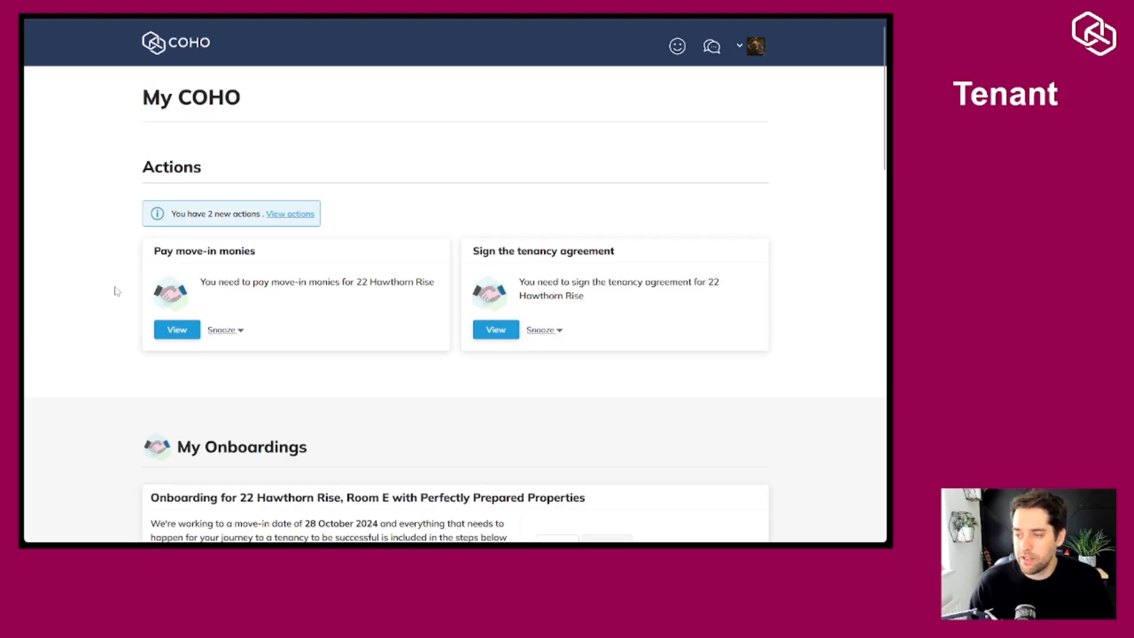
As the tenant, open 'Sign the tenancy agreement' and view the agreement PDF
{"action": "scroll", "coordinate": [116, 291], "scroll_direction": "down", "scroll_amount": 4}
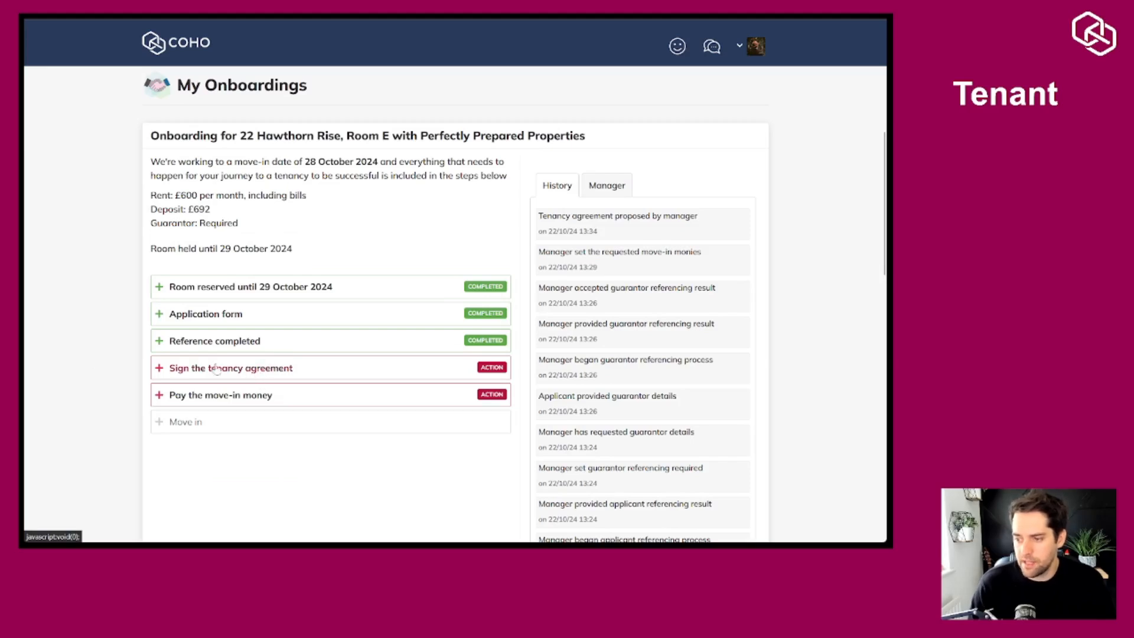
{"action": "scroll", "coordinate": [226, 409], "scroll_direction": "down", "scroll_amount": 1}
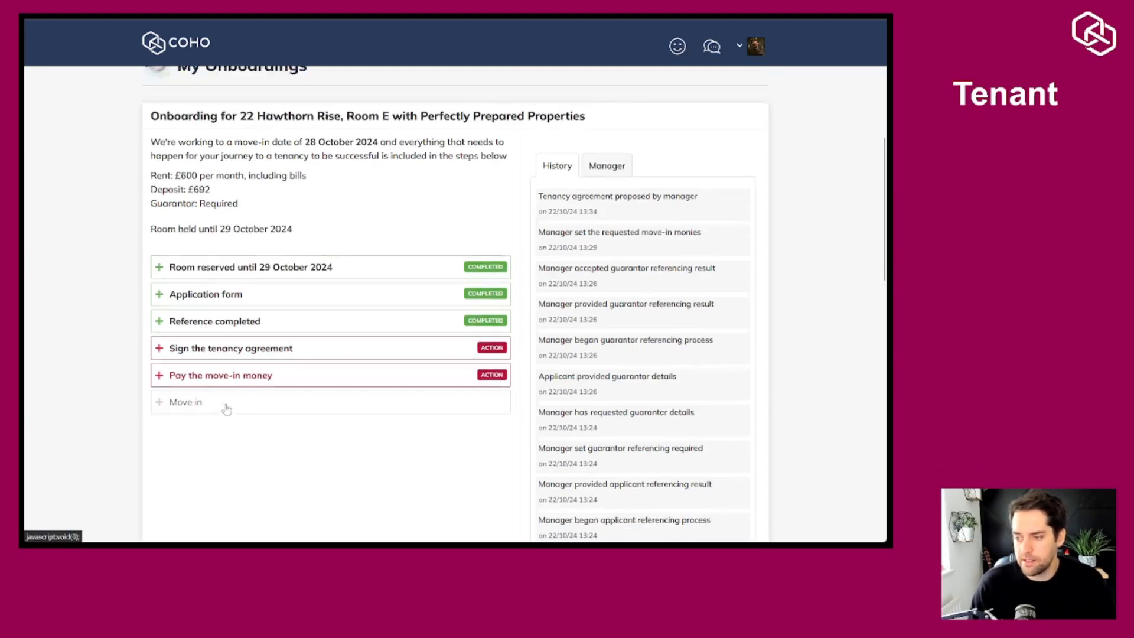
{"action": "left_click", "coordinate": [231, 307]}
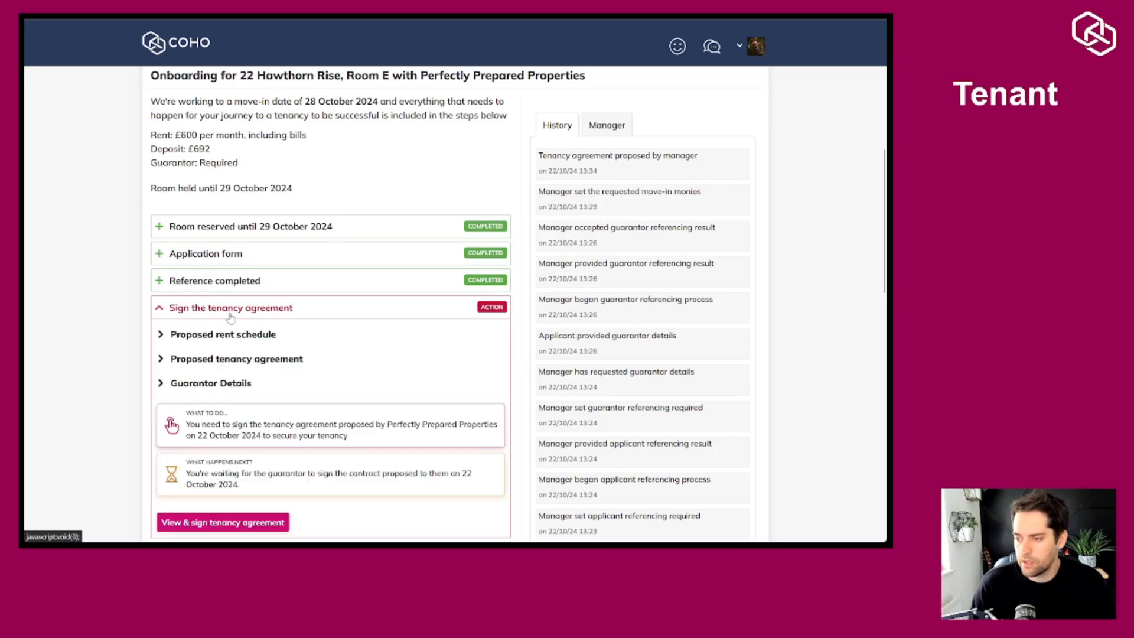
{"action": "scroll", "coordinate": [274, 338], "scroll_direction": "up", "scroll_amount": 1}
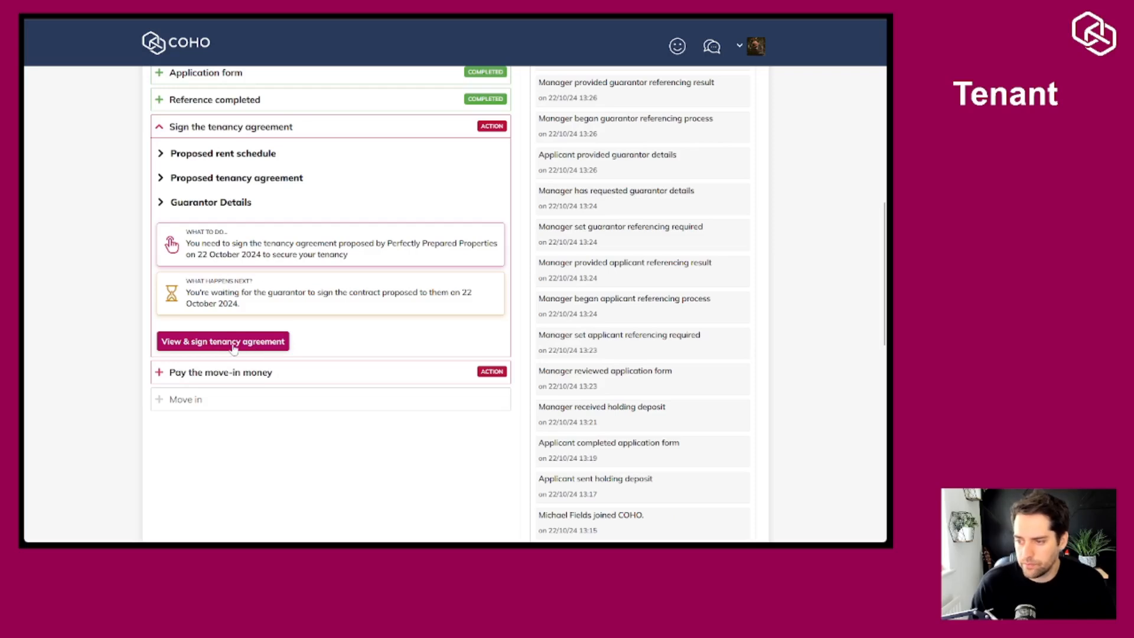
{"action": "left_click", "coordinate": [234, 342]}
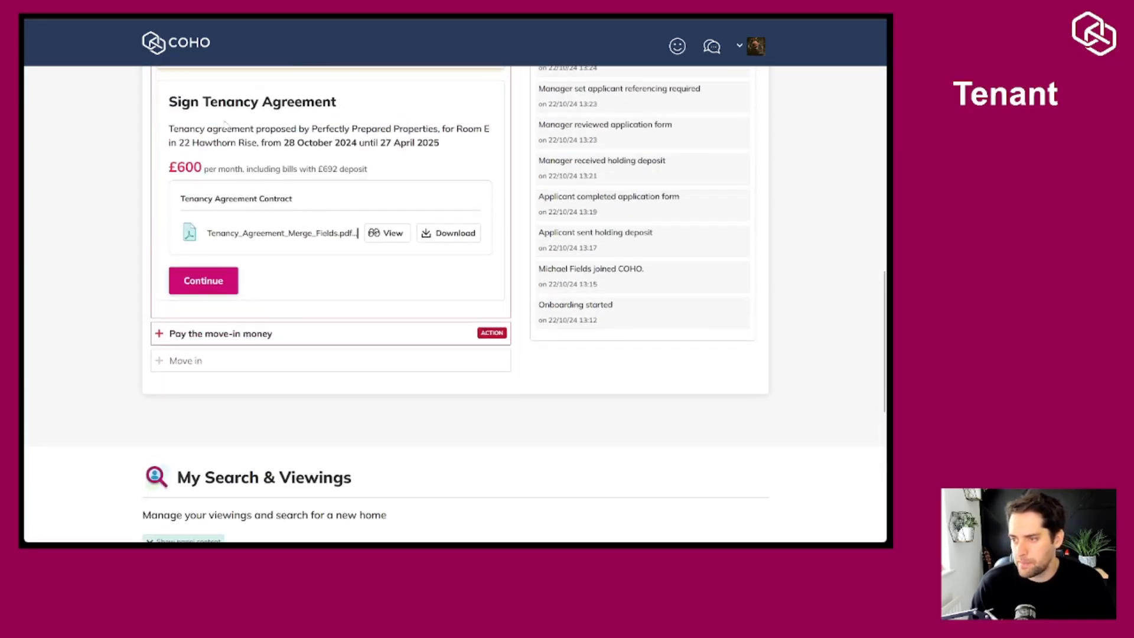
{"action": "left_click", "coordinate": [373, 237]}
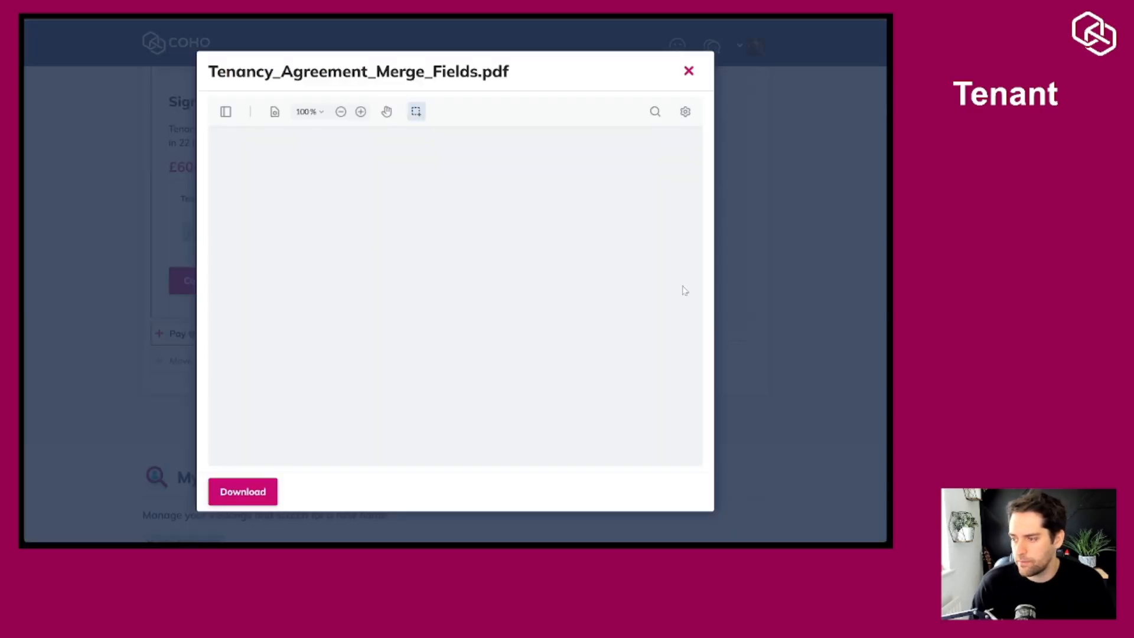
{"action": "left_click_drag", "start_coordinate": [698, 168], "coordinate": [695, 401]}
{"action": "left_click", "coordinate": [689, 71]}
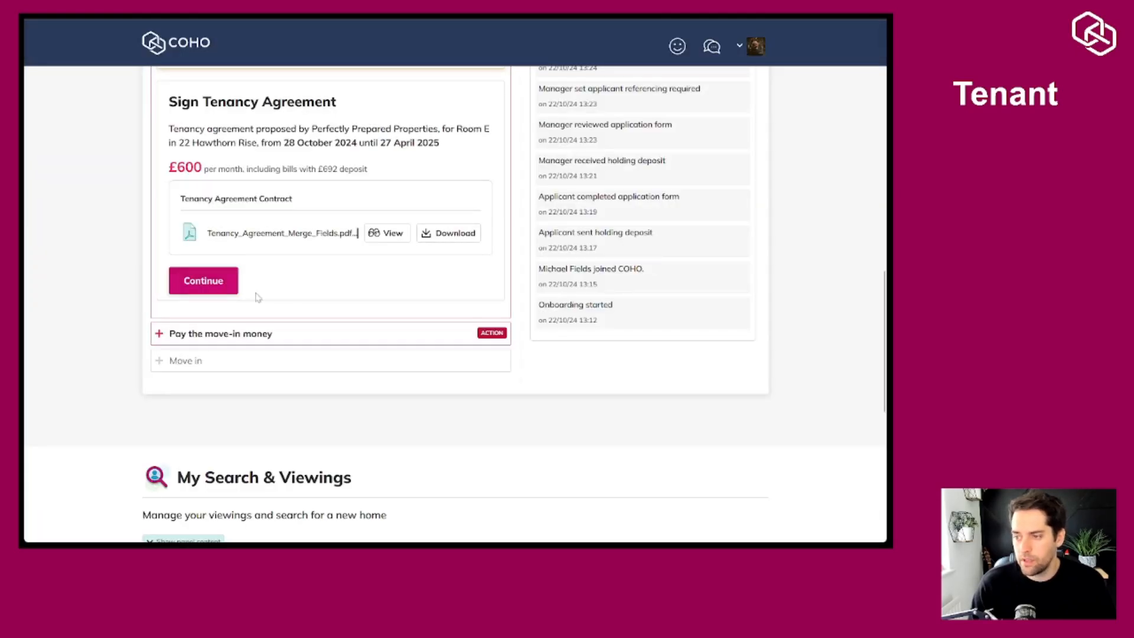
Move to the important information and acknowledge the Gas Safety Certificate after previewing it
{"action": "left_click", "coordinate": [229, 290]}
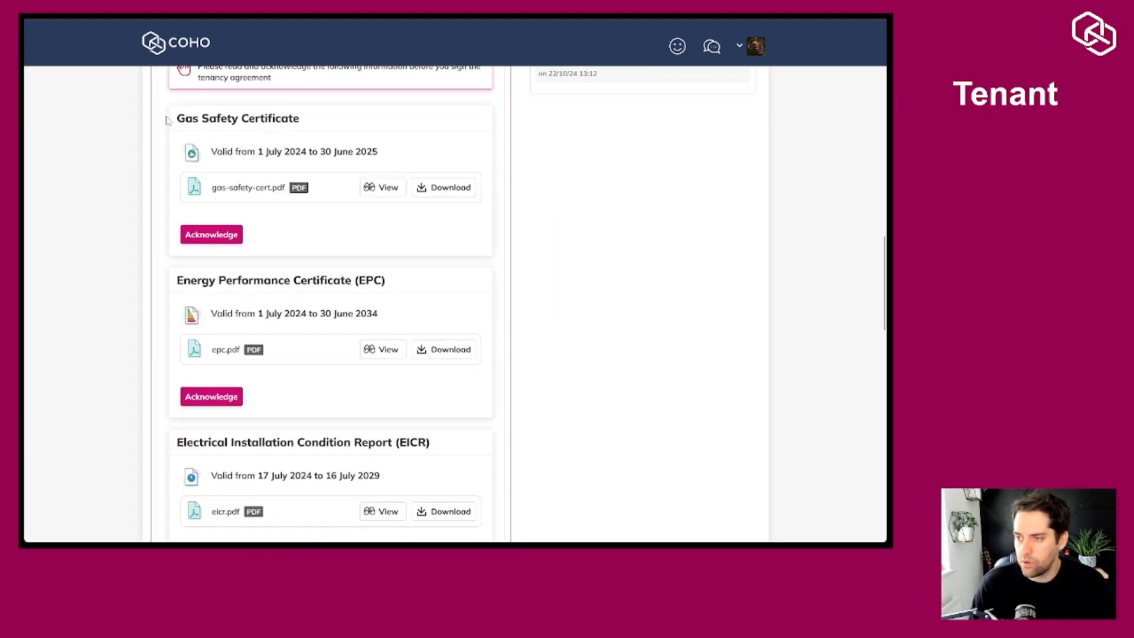
{"action": "scroll", "coordinate": [236, 296], "scroll_direction": "down", "scroll_amount": 9}
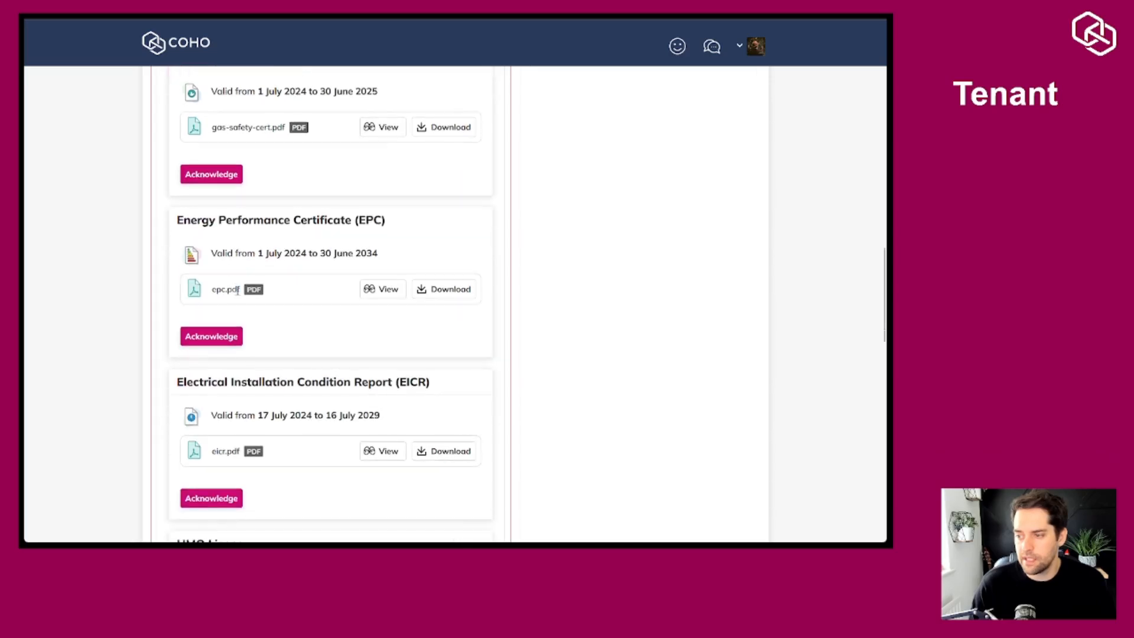
{"action": "scroll", "coordinate": [240, 295], "scroll_direction": "down", "scroll_amount": 1}
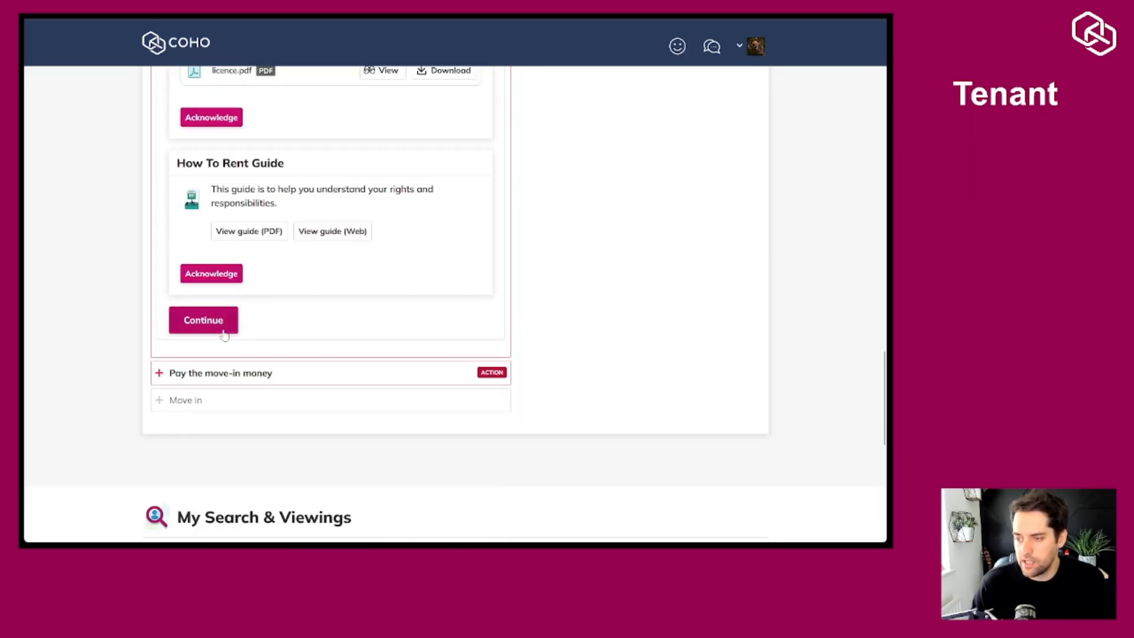
{"action": "left_click", "coordinate": [224, 328]}
{"action": "scroll", "coordinate": [291, 353], "scroll_direction": "up", "scroll_amount": 12}
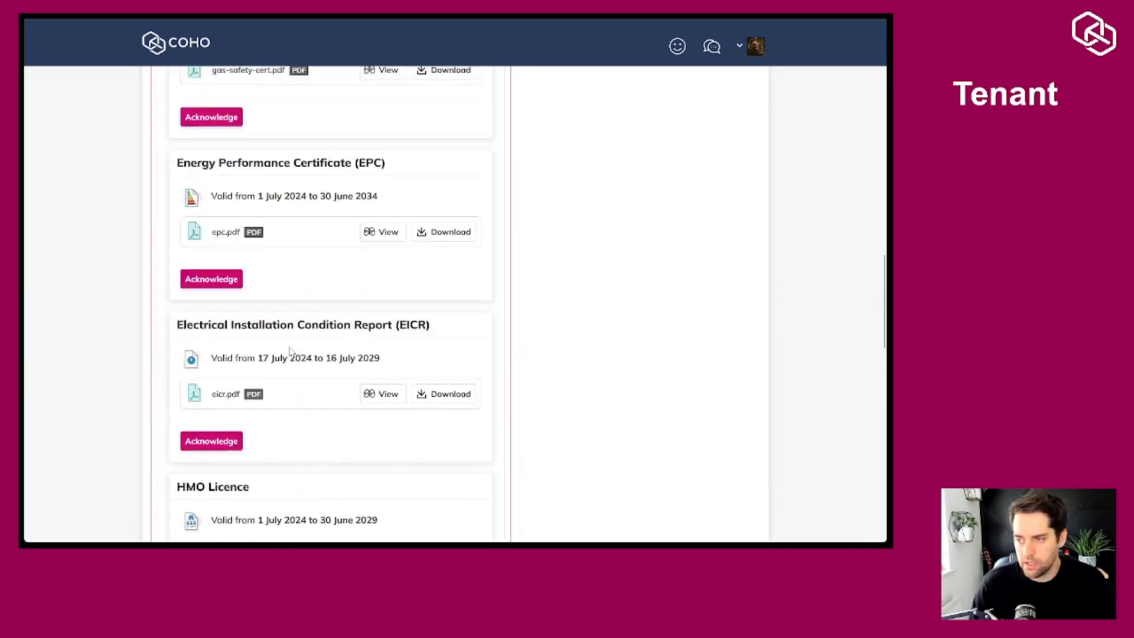
{"action": "left_click", "coordinate": [385, 251]}
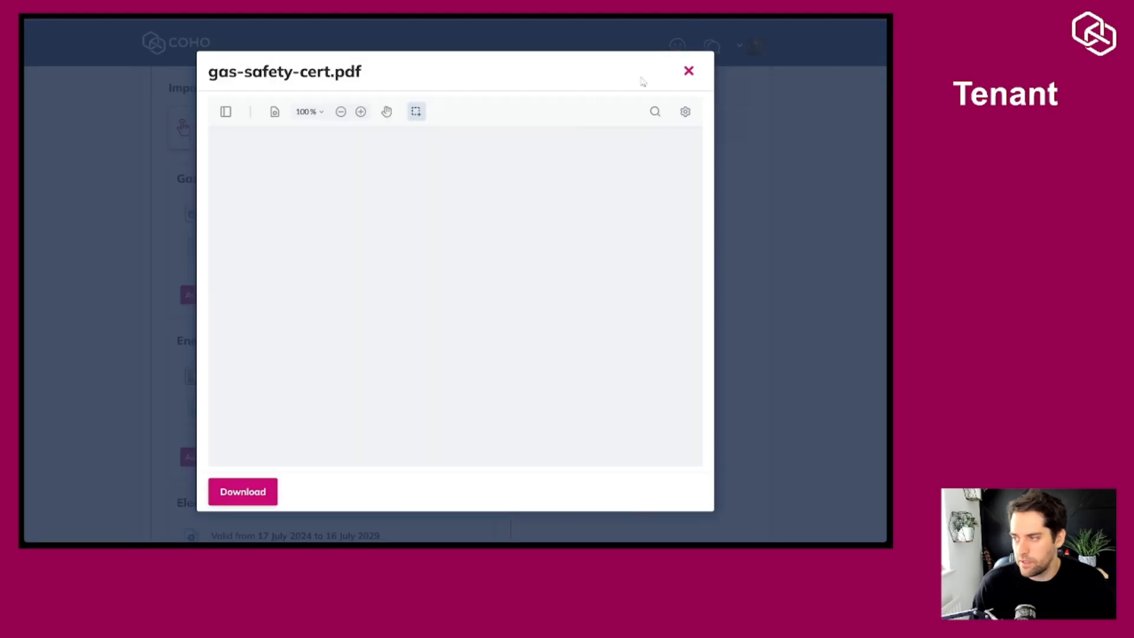
{"action": "left_click", "coordinate": [690, 72]}
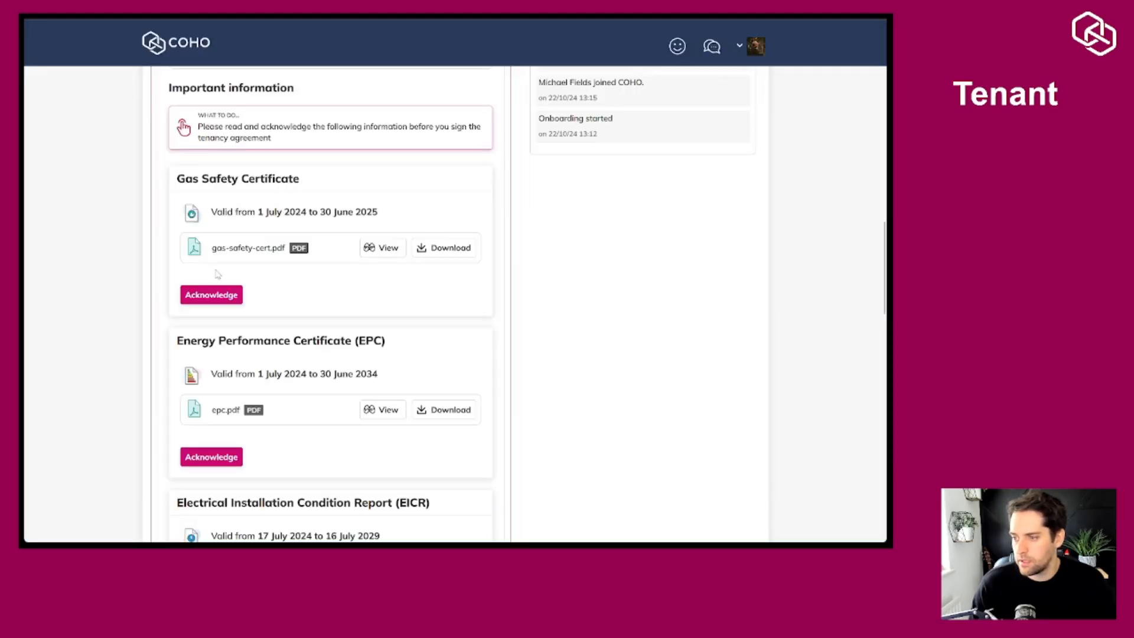
{"action": "left_click", "coordinate": [223, 299]}
Acknowledge the EPC, EICR, HMO Licence and How To Rent Guide, then continue
{"action": "left_click", "coordinate": [212, 458]}
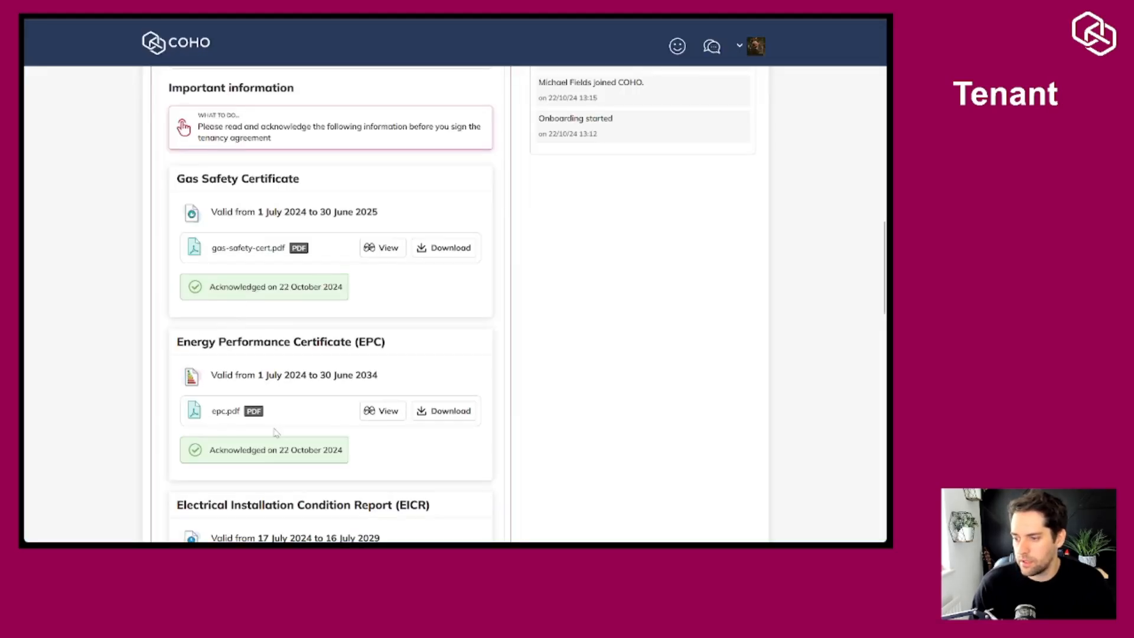
{"action": "scroll", "coordinate": [269, 346], "scroll_direction": "down", "scroll_amount": 4}
{"action": "left_click", "coordinate": [231, 378]}
{"action": "scroll", "coordinate": [234, 369], "scroll_direction": "down", "scroll_amount": 3}
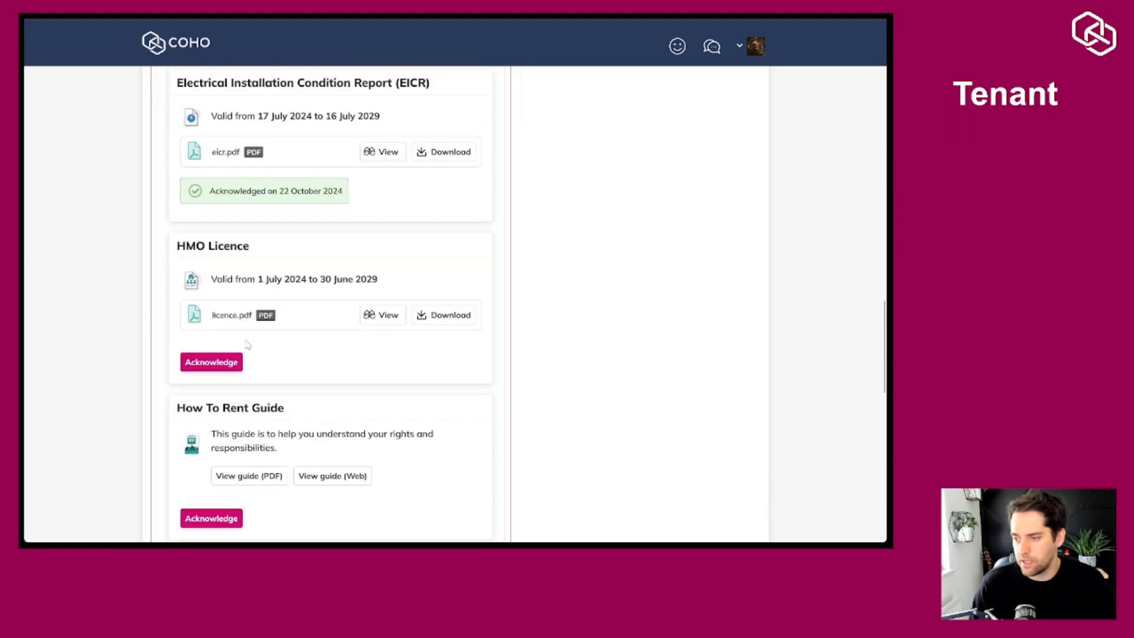
{"action": "left_click", "coordinate": [224, 372]}
{"action": "scroll", "coordinate": [224, 376], "scroll_direction": "down", "scroll_amount": 2}
{"action": "left_click", "coordinate": [216, 398]}
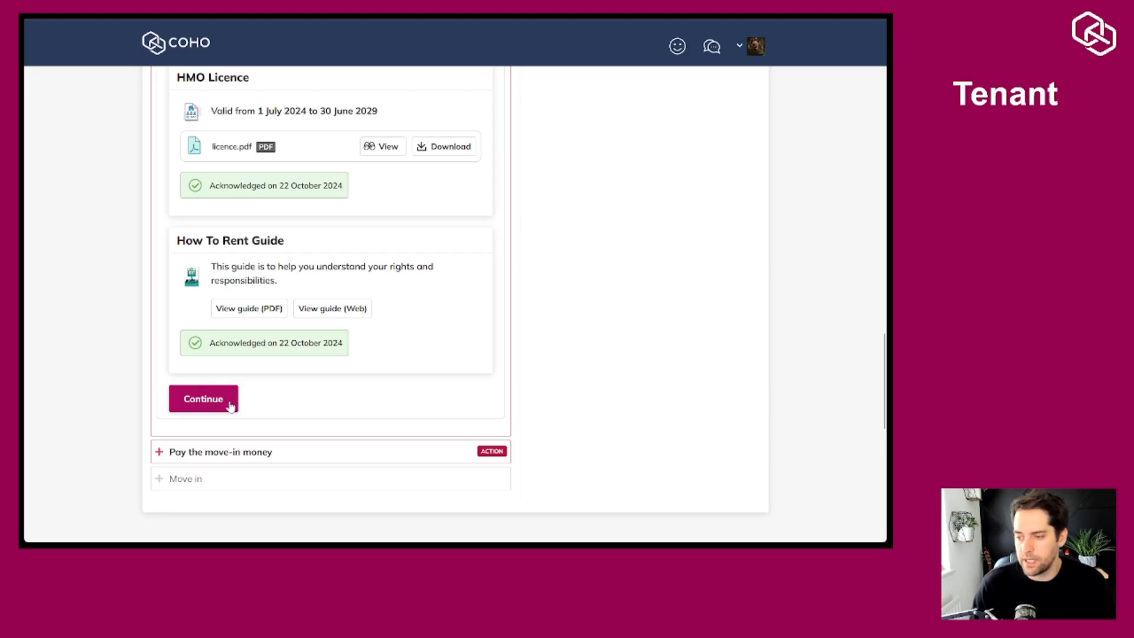
{"action": "left_click", "coordinate": [203, 400]}
Confirm the tenant's identity by email by pasting in the emailed verification code
{"action": "scroll", "coordinate": [248, 325], "scroll_direction": "up", "scroll_amount": 1}
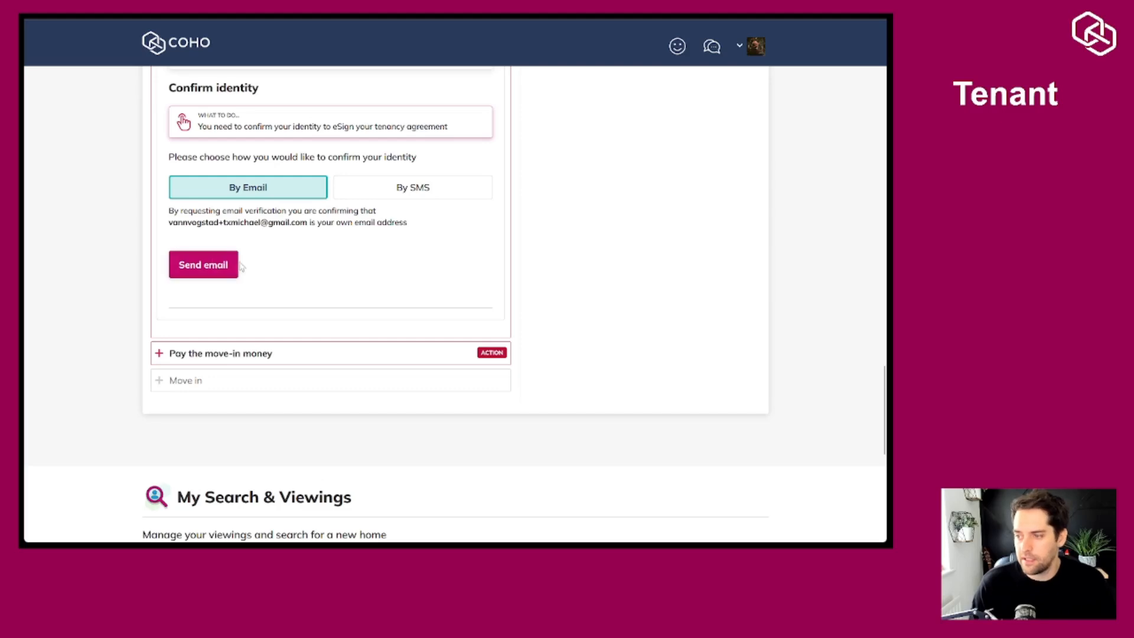
{"action": "left_click", "coordinate": [222, 267]}
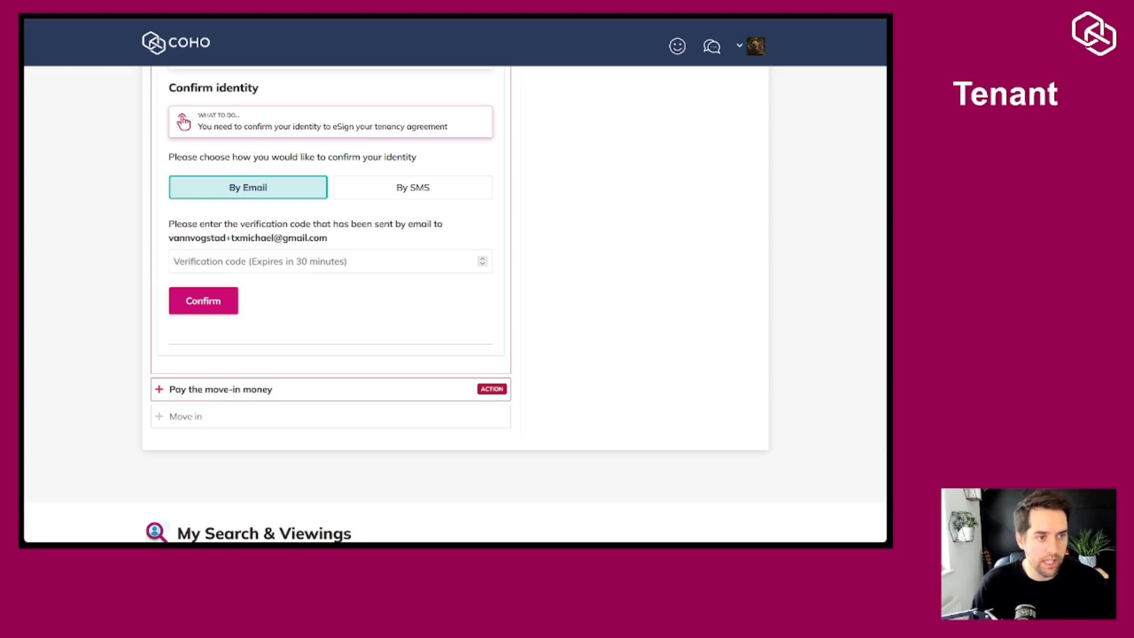
{"action": "left_click", "coordinate": [248, 264]}
{"action": "key", "text": "ctrl+v"}
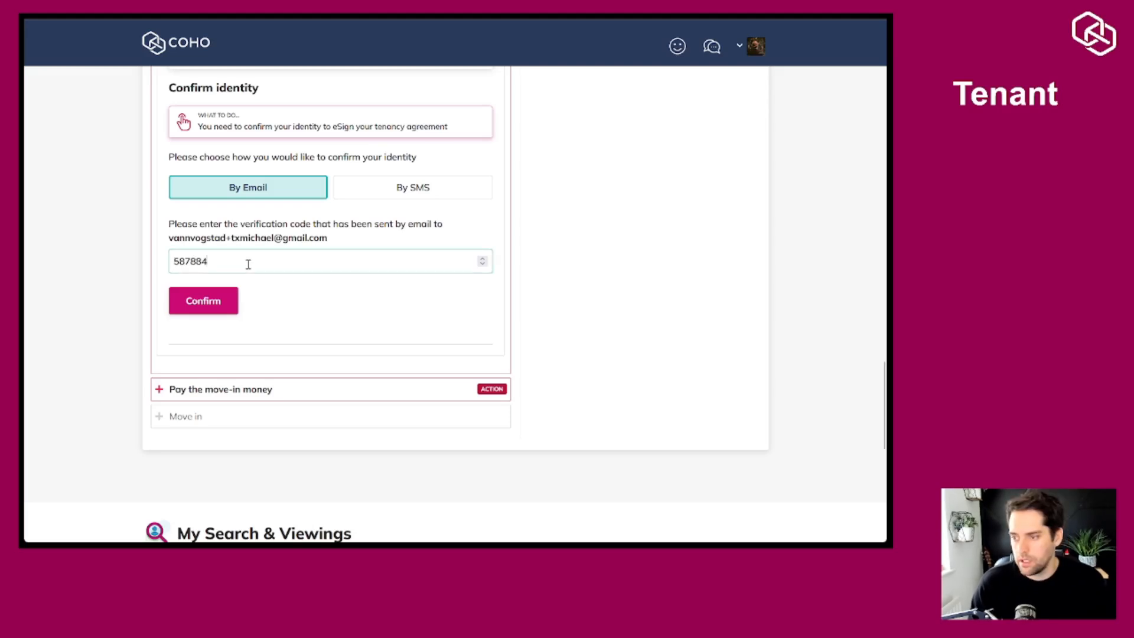
{"action": "left_click", "coordinate": [226, 303]}
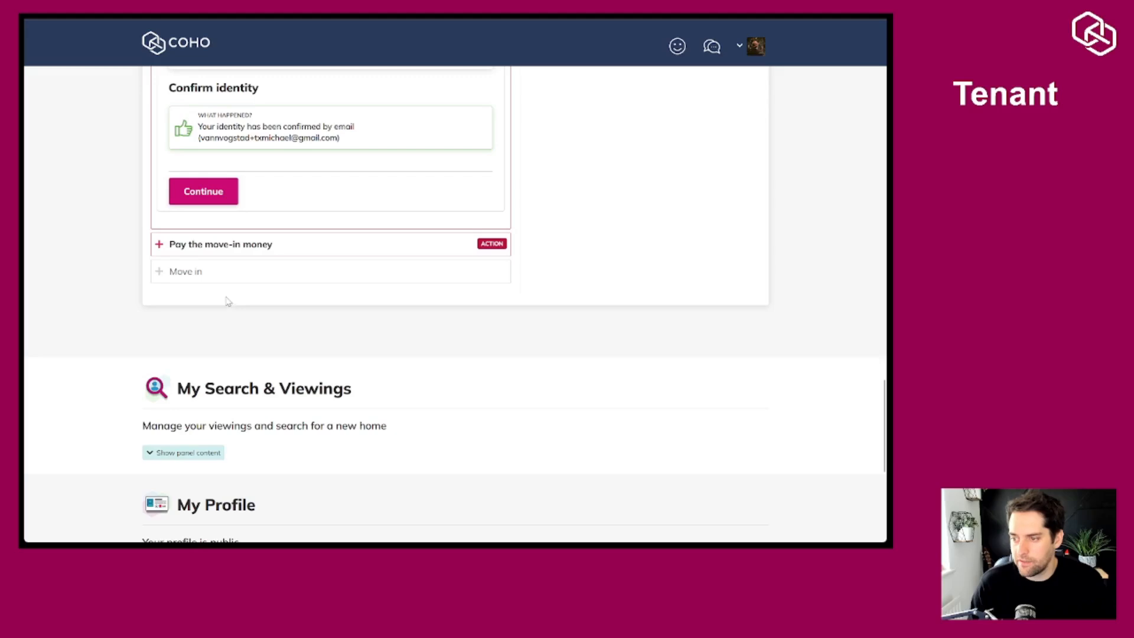
Draw the tenant's signature, accept the eSign declaration, enter the account password and sign
{"action": "left_click", "coordinate": [230, 316]}
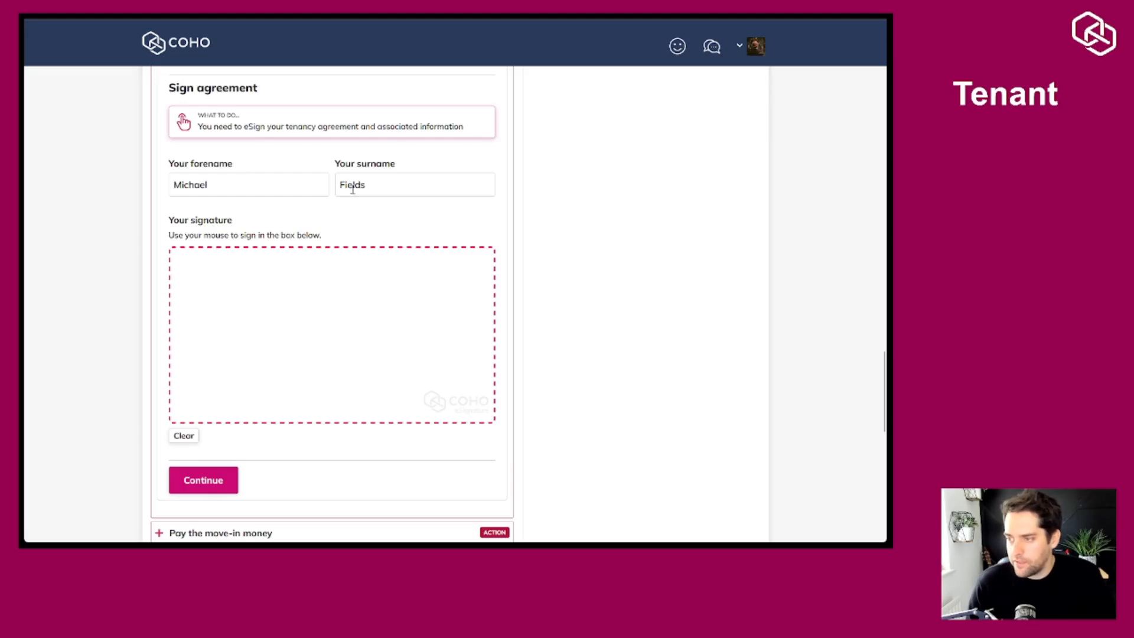
{"action": "mouse_move", "coordinate": [290, 284]}
{"action": "left_mouse_down"}
{"action": "mouse_move", "coordinate": [300, 330]}
{"action": "mouse_move", "coordinate": [325, 329]}
{"action": "mouse_move", "coordinate": [269, 341]}
{"action": "mouse_move", "coordinate": [375, 313]}
{"action": "left_mouse_up"}
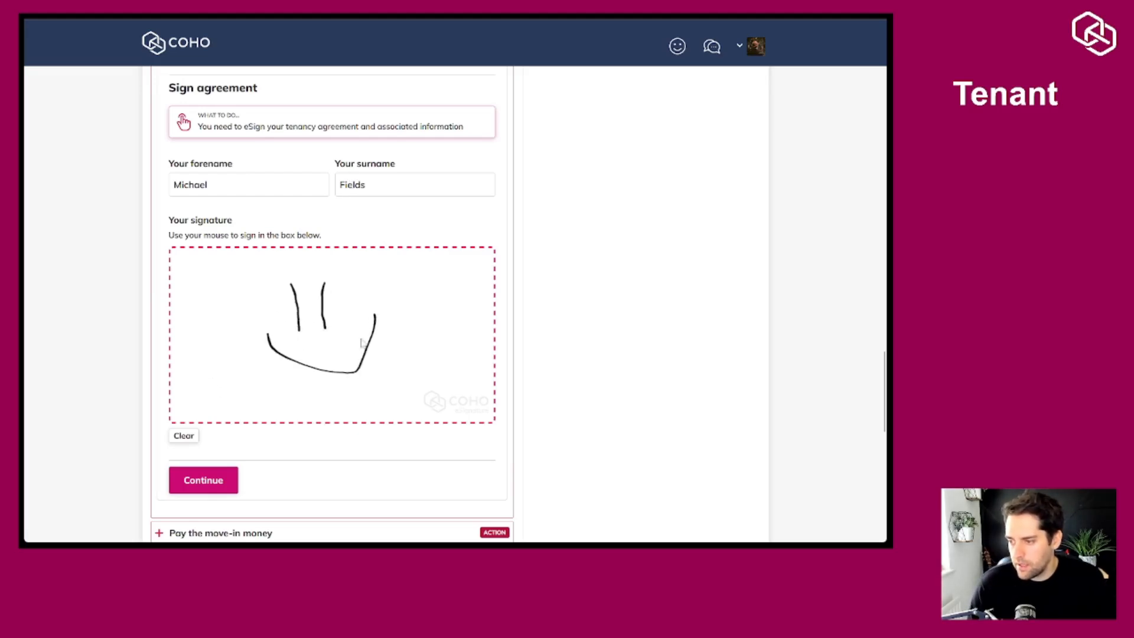
{"action": "left_click", "coordinate": [223, 481]}
{"action": "scroll", "coordinate": [228, 435], "scroll_direction": "down", "scroll_amount": 2}
{"action": "left_click", "coordinate": [175, 353]}
{"action": "left_click", "coordinate": [215, 426]}
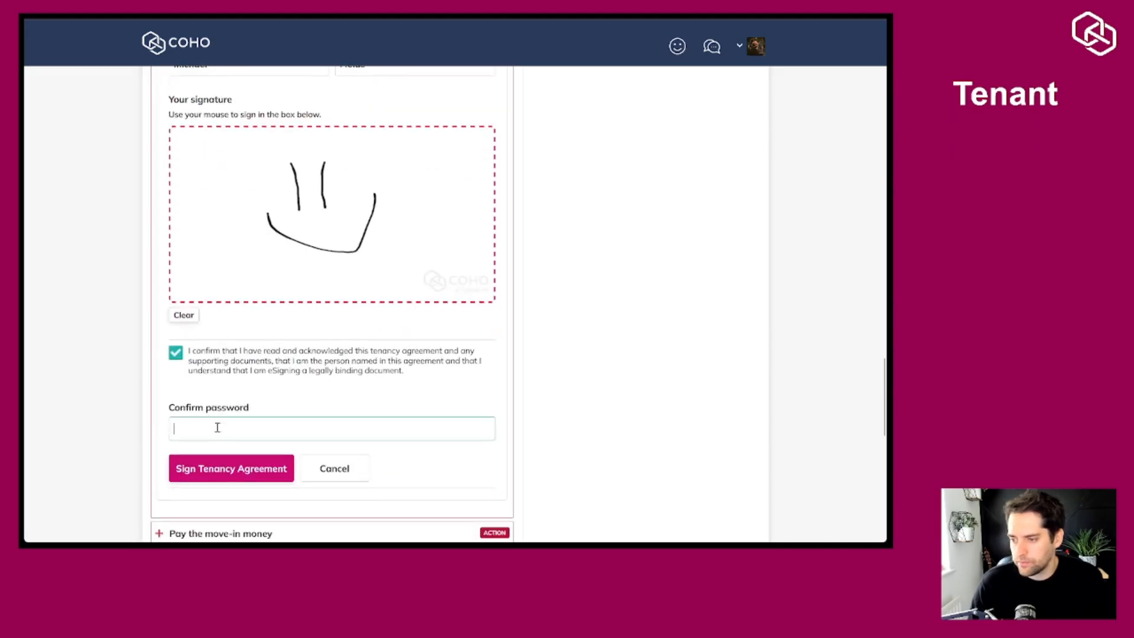
{"action": "type", "text": "•••••••••"}
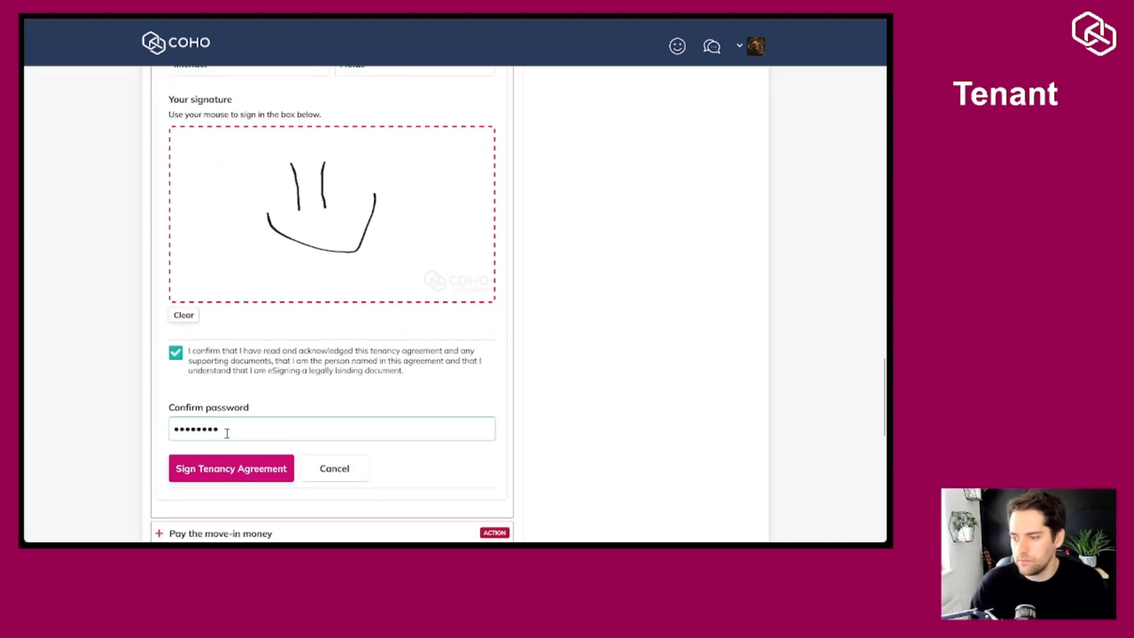
{"action": "left_click", "coordinate": [235, 469]}
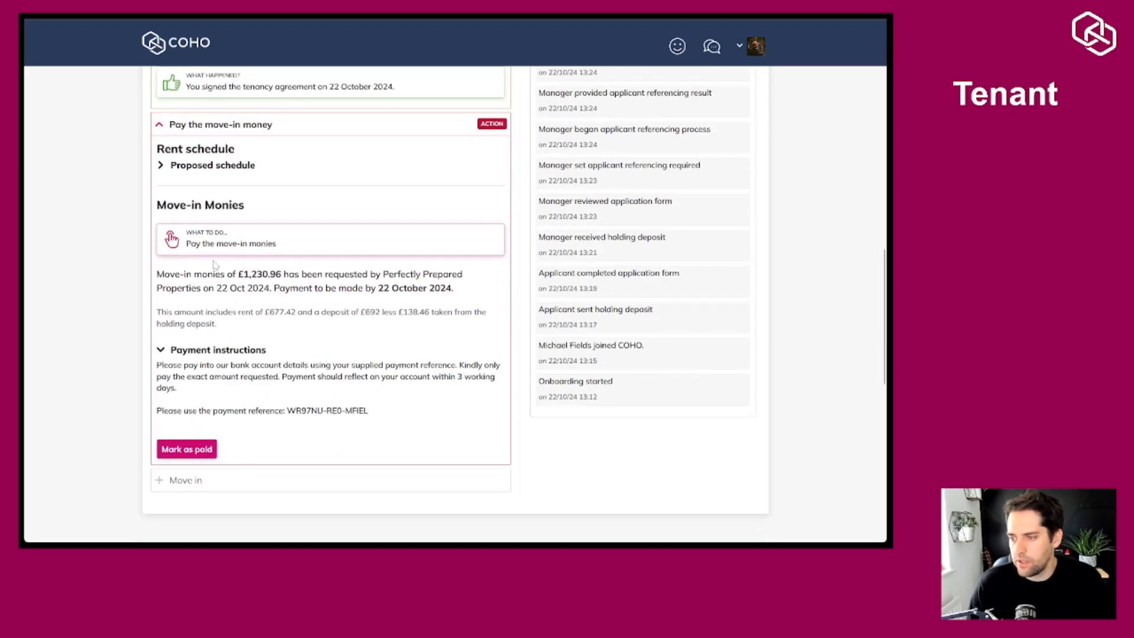
Mark the £1,230.96 move-in monies as paid and collapse the expanded onboarding steps
{"action": "left_click_drag", "start_coordinate": [163, 278], "coordinate": [285, 275]}
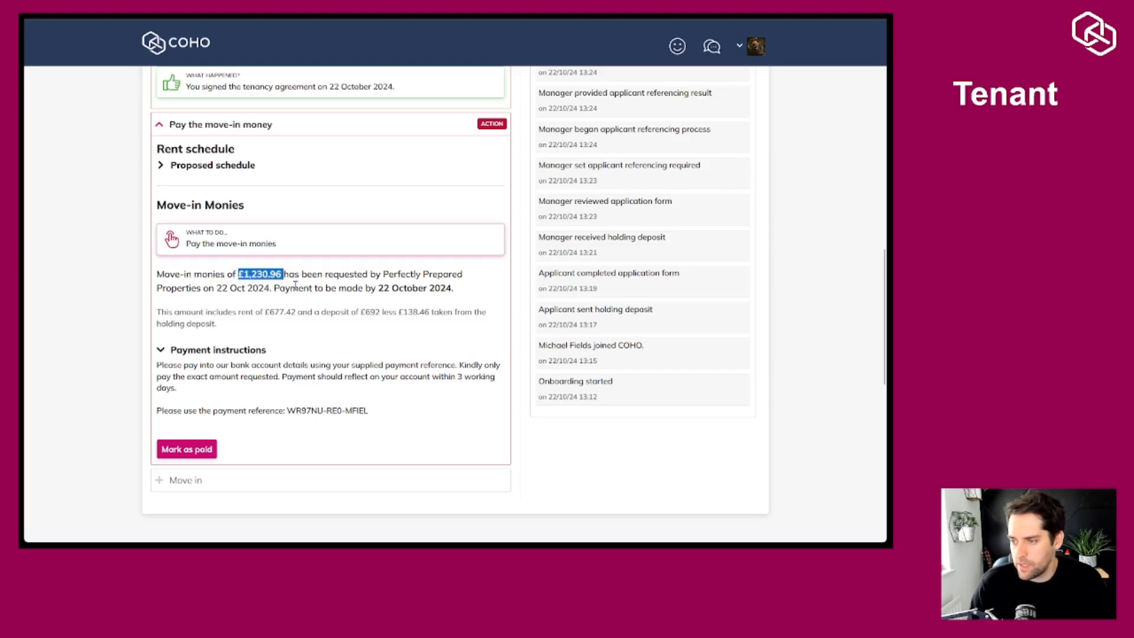
{"action": "left_click_drag", "start_coordinate": [379, 288], "coordinate": [448, 287]}
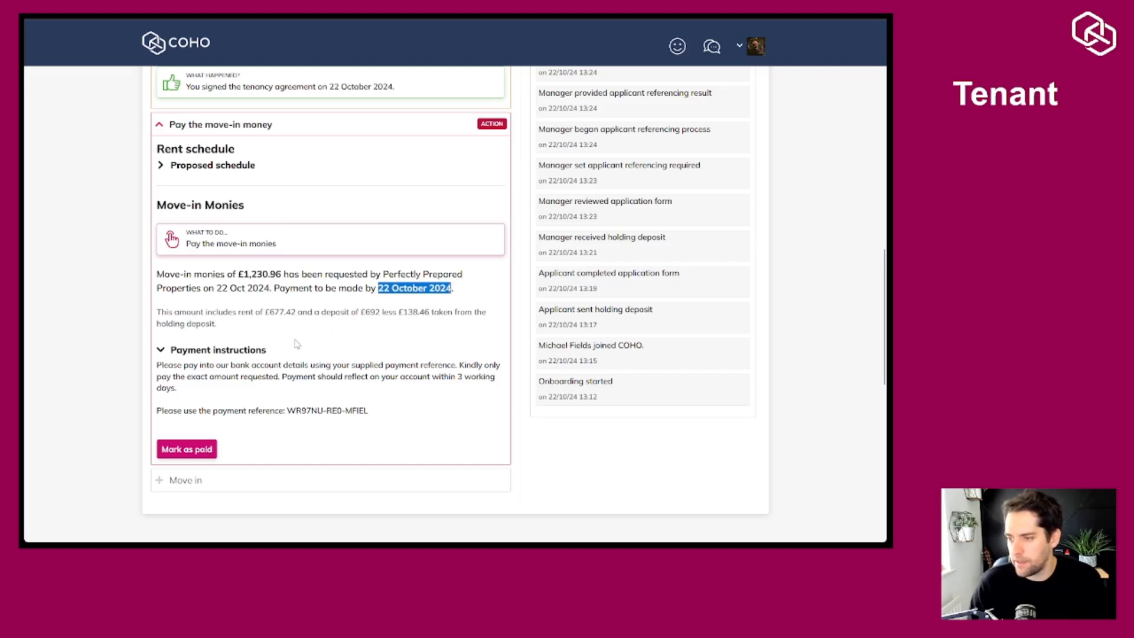
{"action": "left_click_drag", "start_coordinate": [265, 312], "coordinate": [425, 311]}
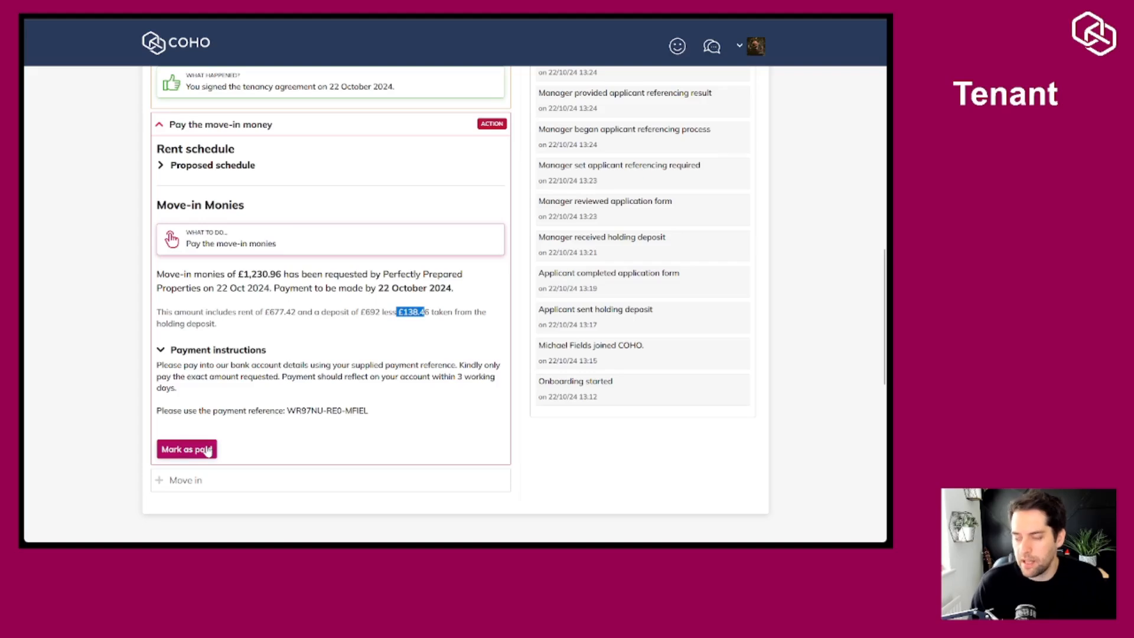
{"action": "left_click", "coordinate": [223, 382]}
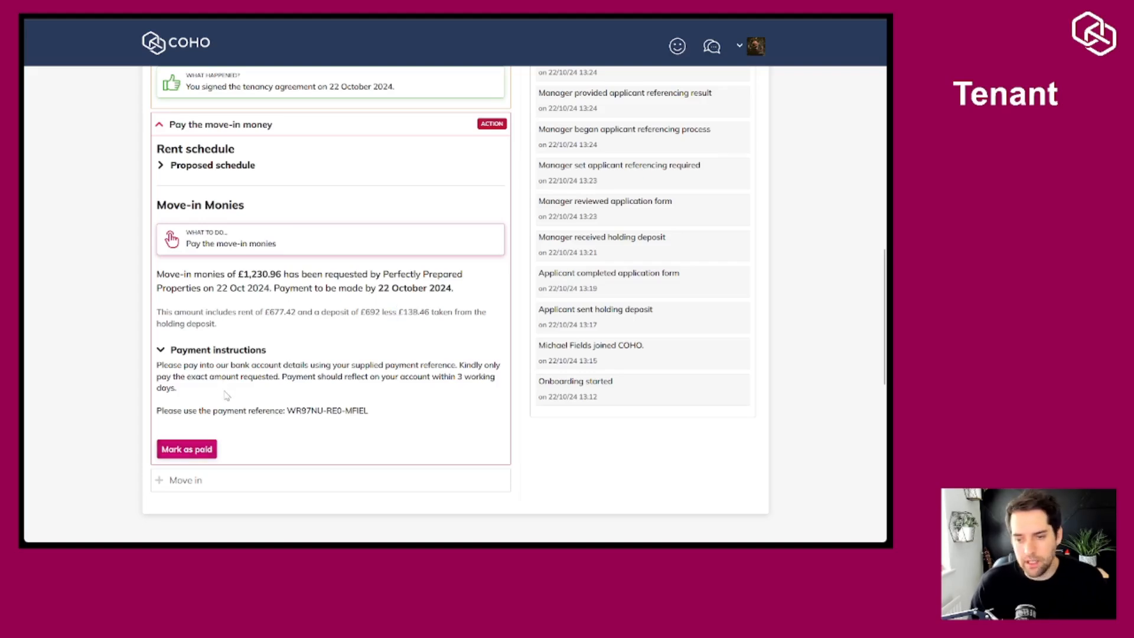
{"action": "left_click", "coordinate": [187, 449]}
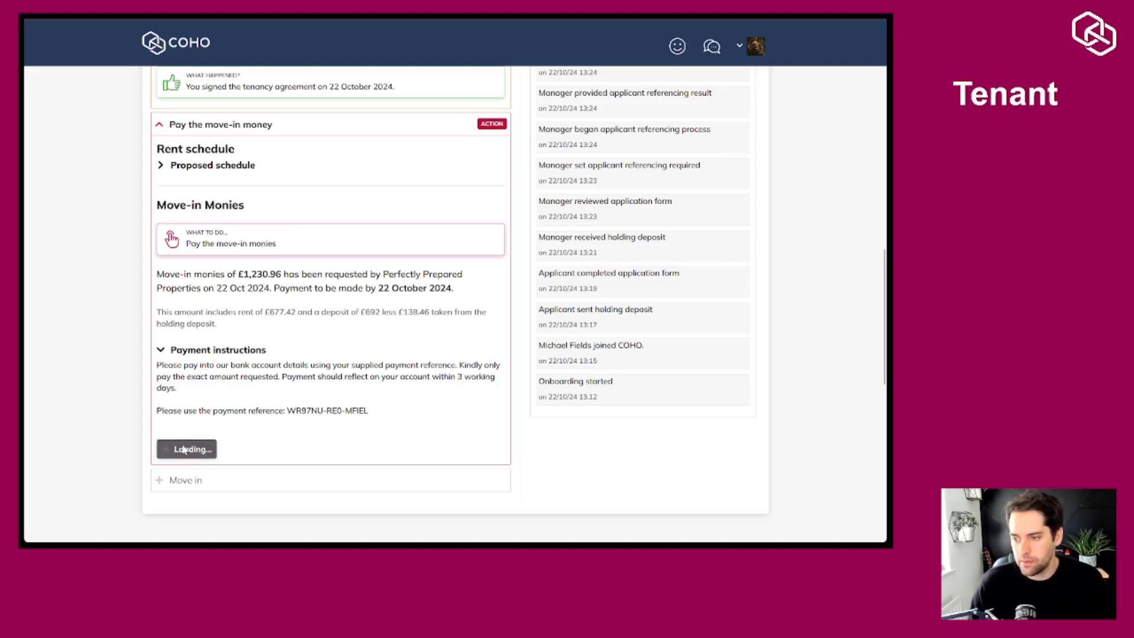
{"action": "left_click", "coordinate": [271, 125]}
{"action": "scroll", "coordinate": [260, 147], "scroll_direction": "up", "scroll_amount": 4}
{"action": "left_click", "coordinate": [232, 166]}
{"action": "scroll", "coordinate": [320, 303], "scroll_direction": "up", "scroll_amount": 2}
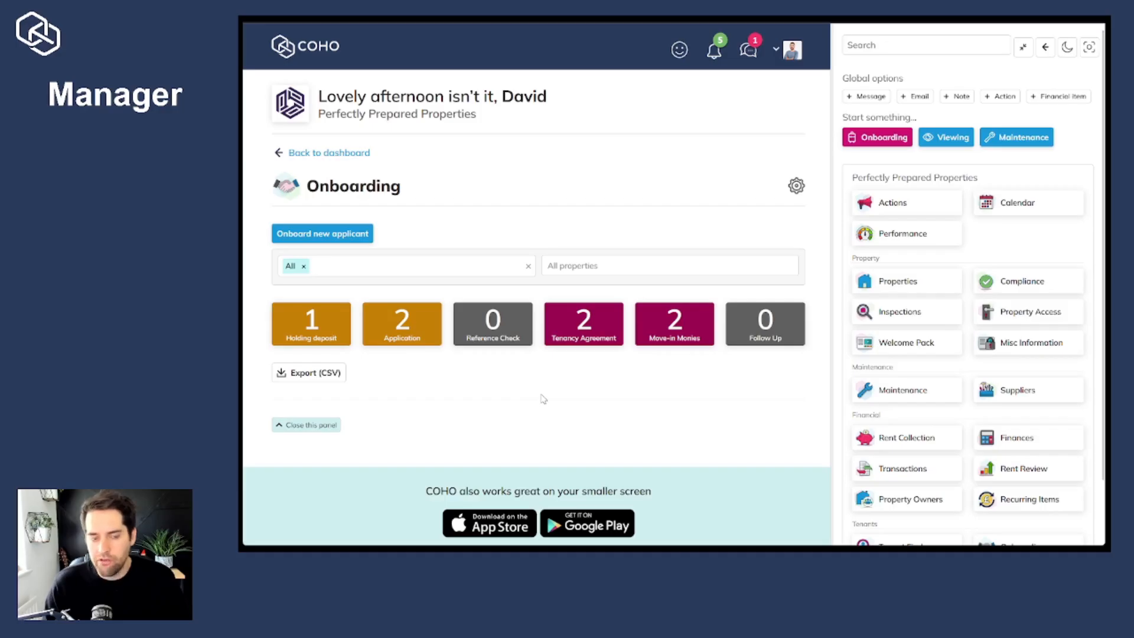
As manager, open the Room E applicant from the Tenancy Agreement tile and expand Tenancy agreement
{"action": "left_click", "coordinate": [608, 339]}
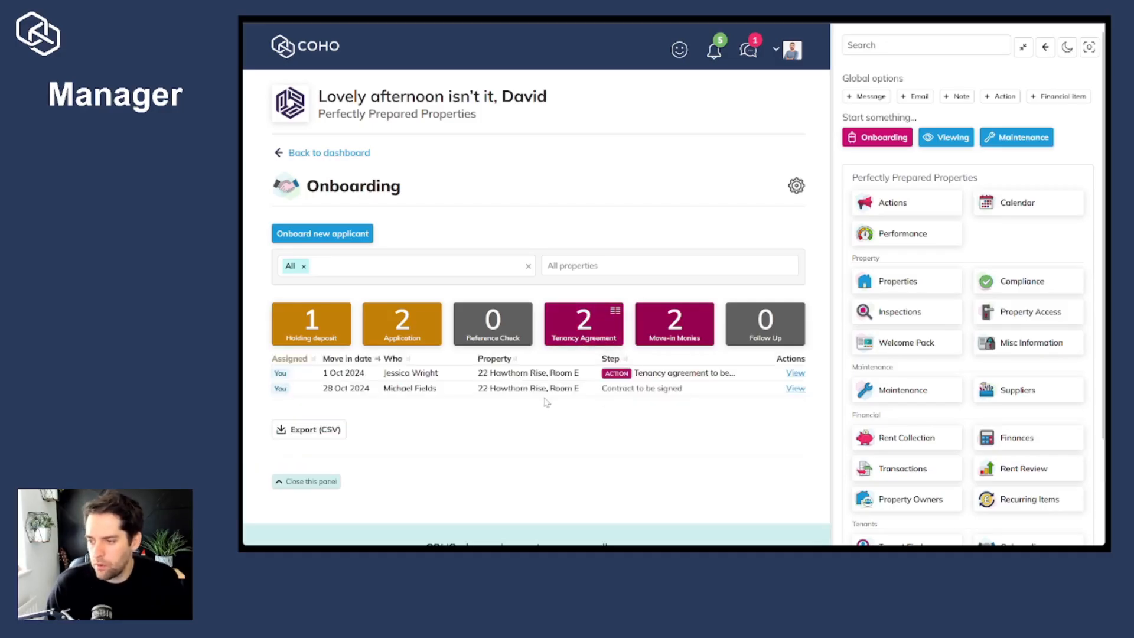
{"action": "left_click", "coordinate": [795, 389]}
{"action": "scroll", "coordinate": [591, 419], "scroll_direction": "down", "scroll_amount": 2}
{"action": "scroll", "coordinate": [564, 424], "scroll_direction": "down", "scroll_amount": 10}
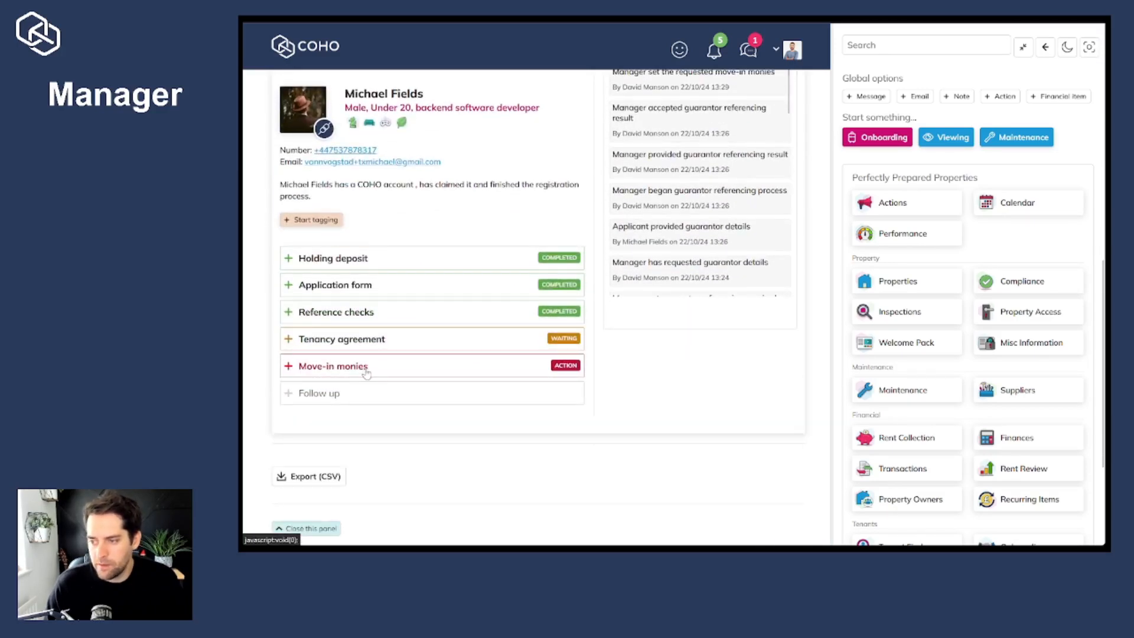
{"action": "left_click", "coordinate": [366, 367]}
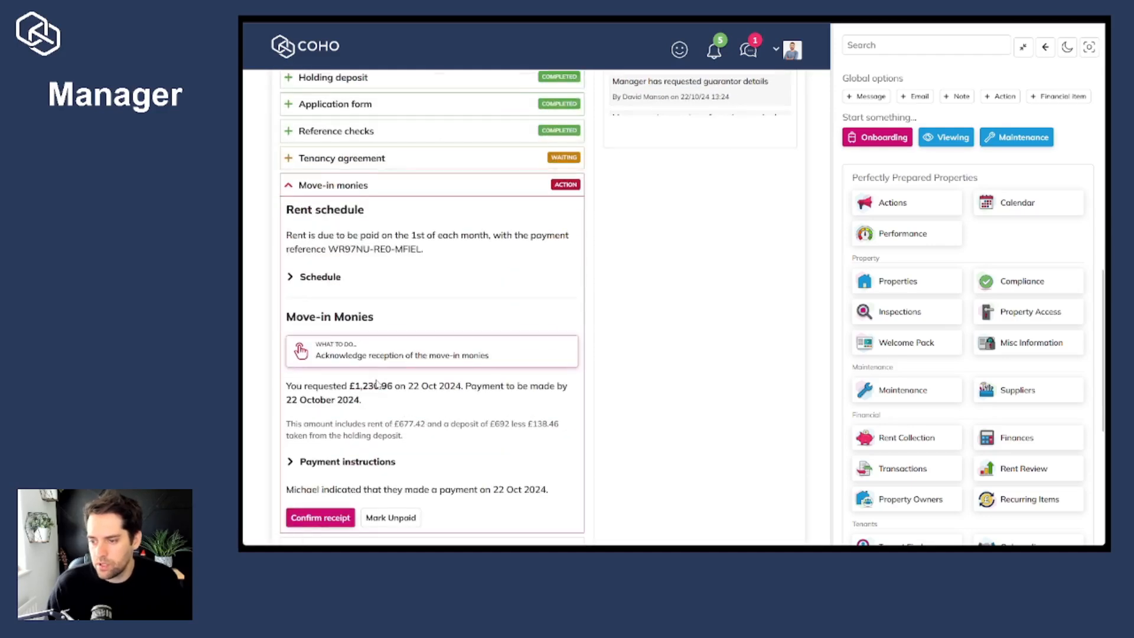
{"action": "left_click", "coordinate": [352, 248]}
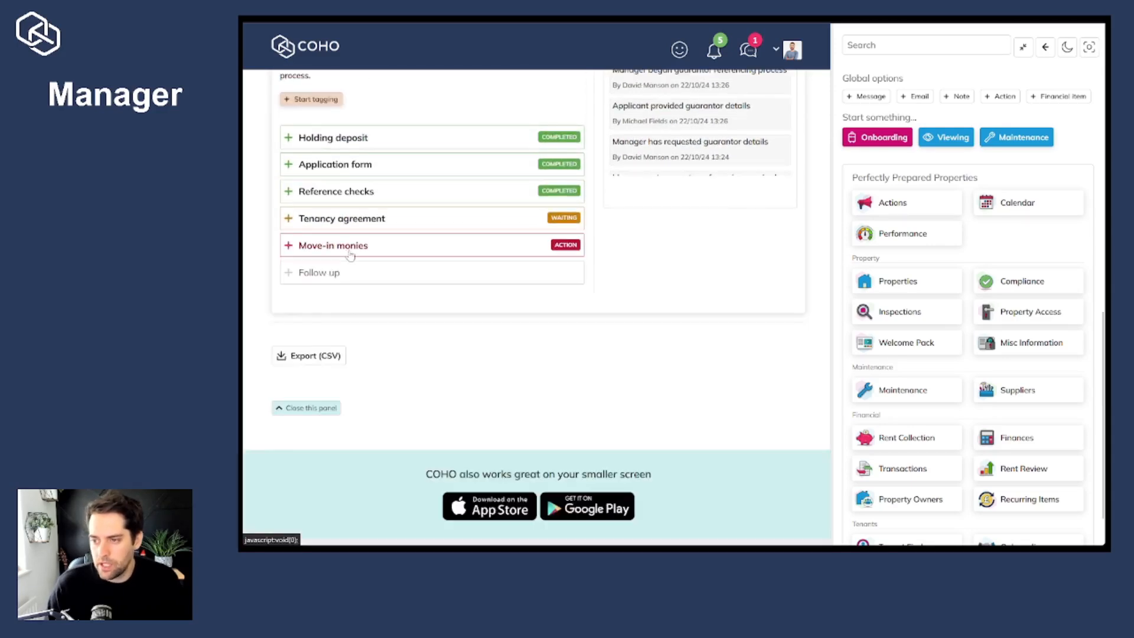
{"action": "left_click", "coordinate": [360, 219]}
{"action": "scroll", "coordinate": [416, 319], "scroll_direction": "down", "scroll_amount": 2}
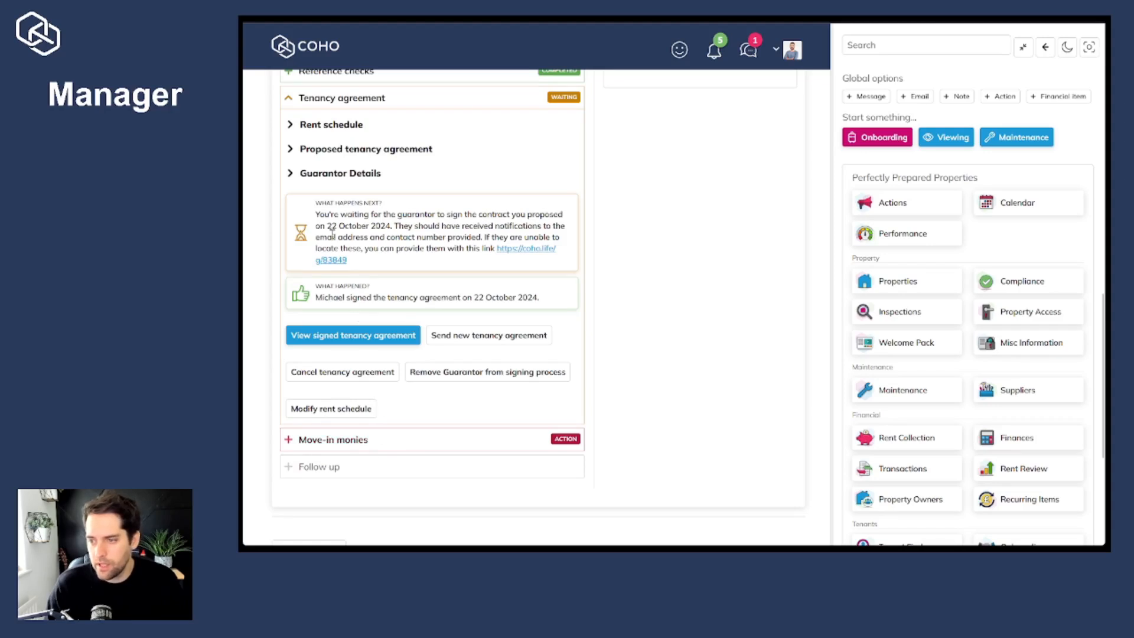
Select and copy the guarantor signing link from the What happens next box
{"action": "left_click_drag", "start_coordinate": [319, 298], "coordinate": [542, 302]}
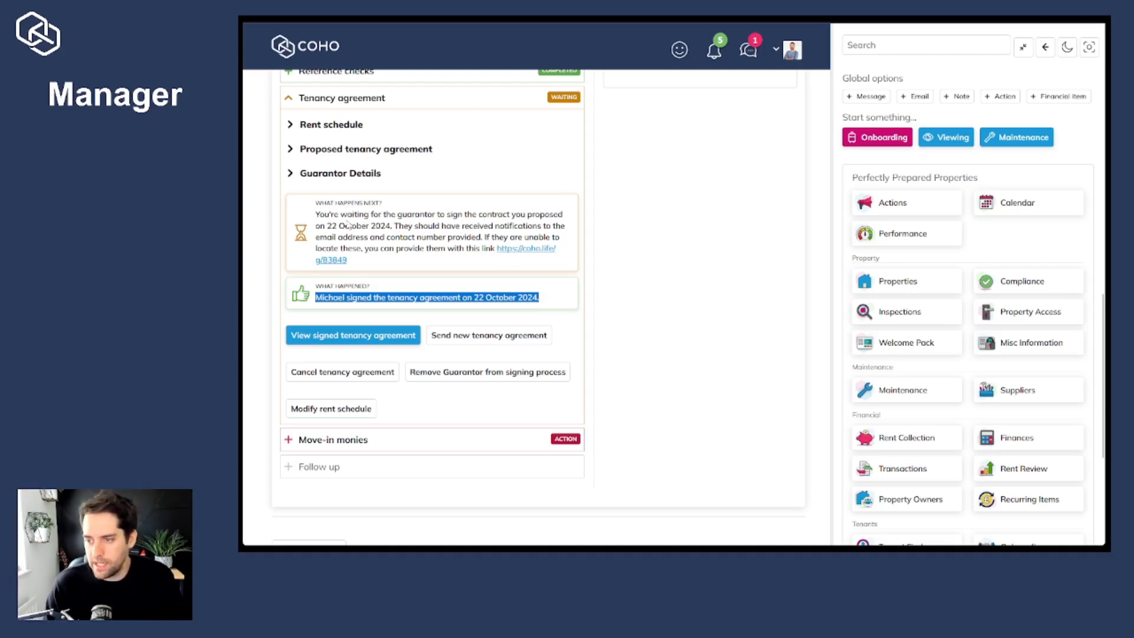
{"action": "left_click", "coordinate": [428, 264]}
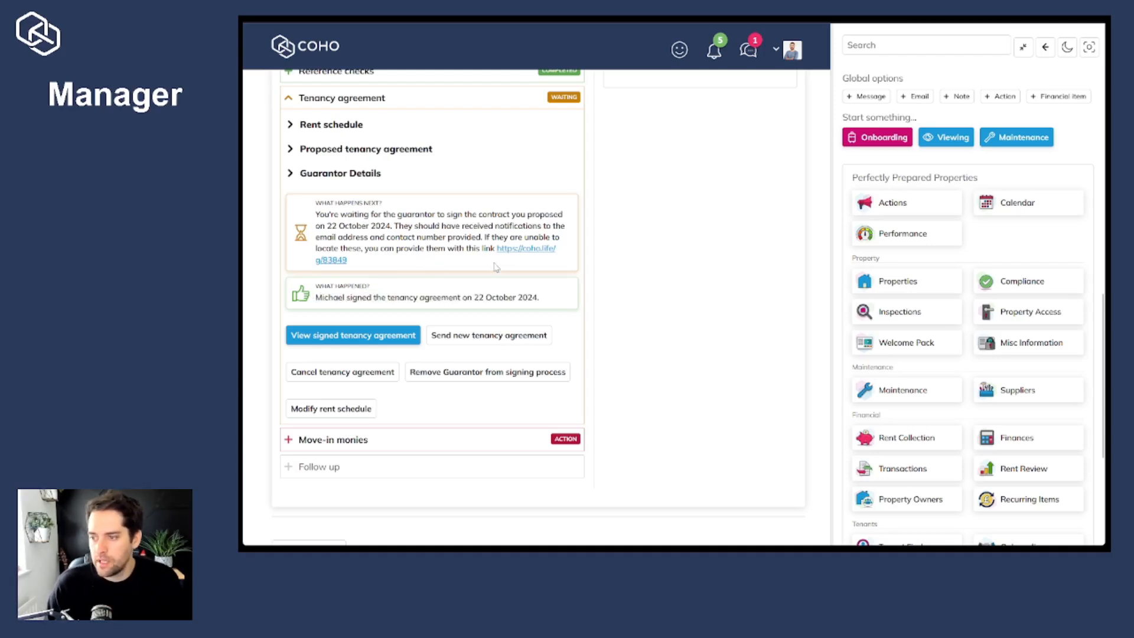
{"action": "left_click_drag", "start_coordinate": [502, 262], "coordinate": [497, 249]}
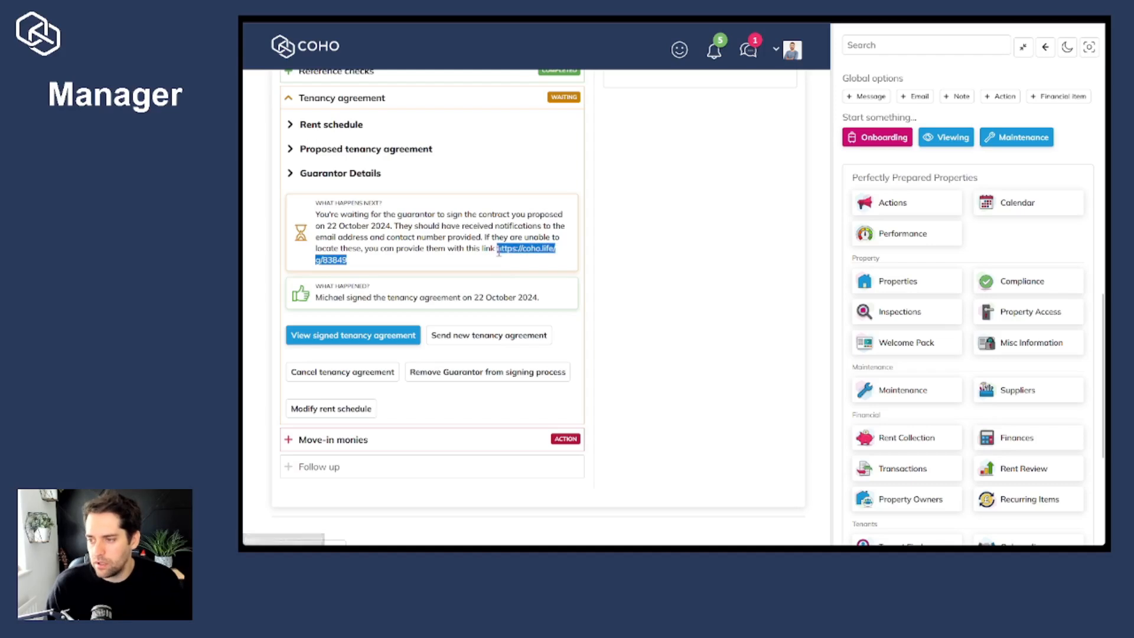
{"action": "left_click", "coordinate": [468, 256]}
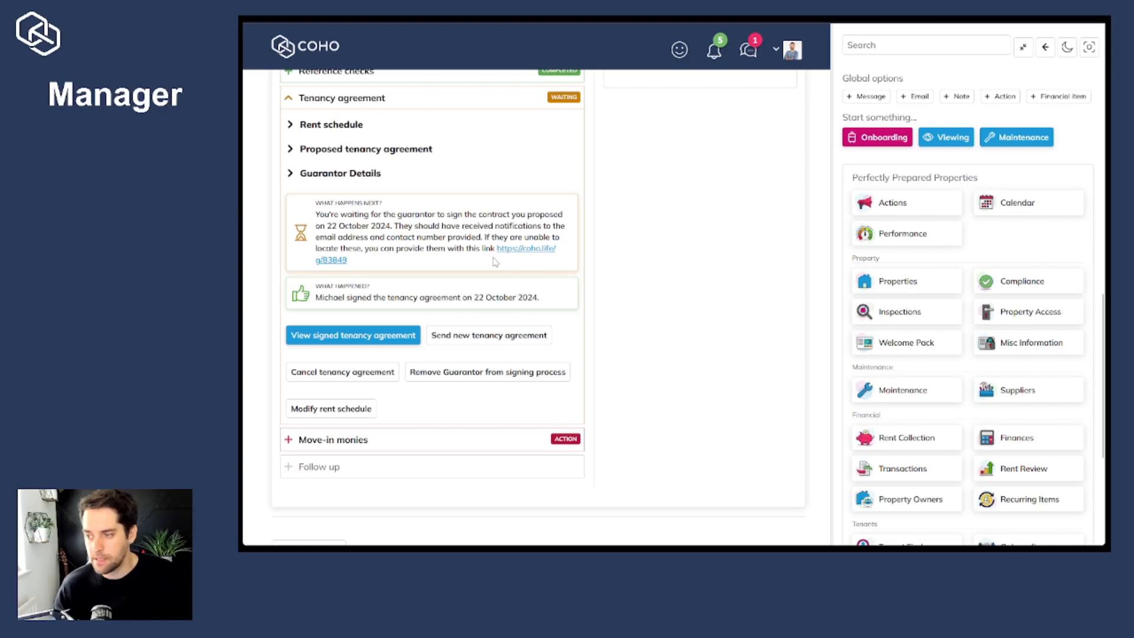
{"action": "left_click_drag", "start_coordinate": [498, 253], "coordinate": [474, 262]}
{"action": "left_click", "coordinate": [474, 269]}
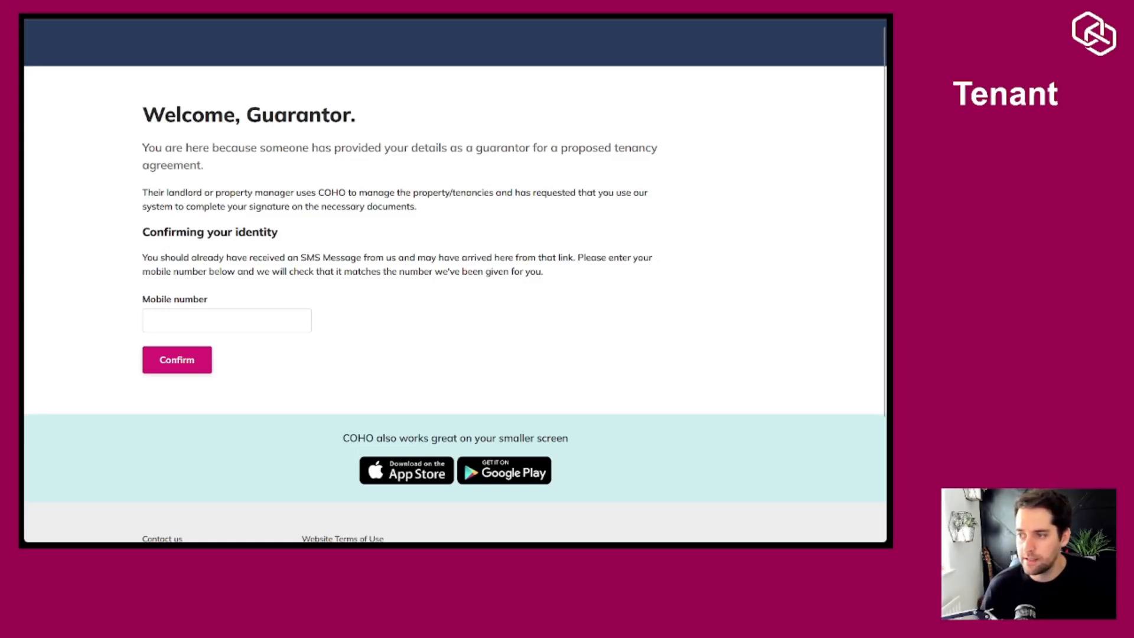
Confirm the guarantor's identity by entering their mobile number
{"action": "left_click", "coordinate": [242, 317]}
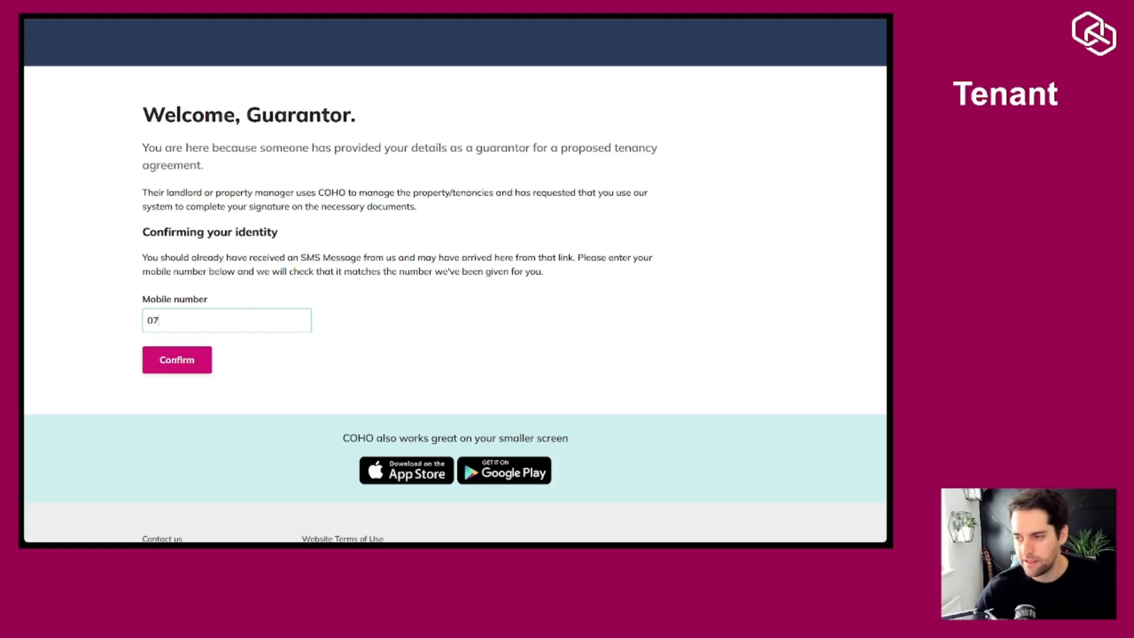
{"action": "type", "text": "527278701"}
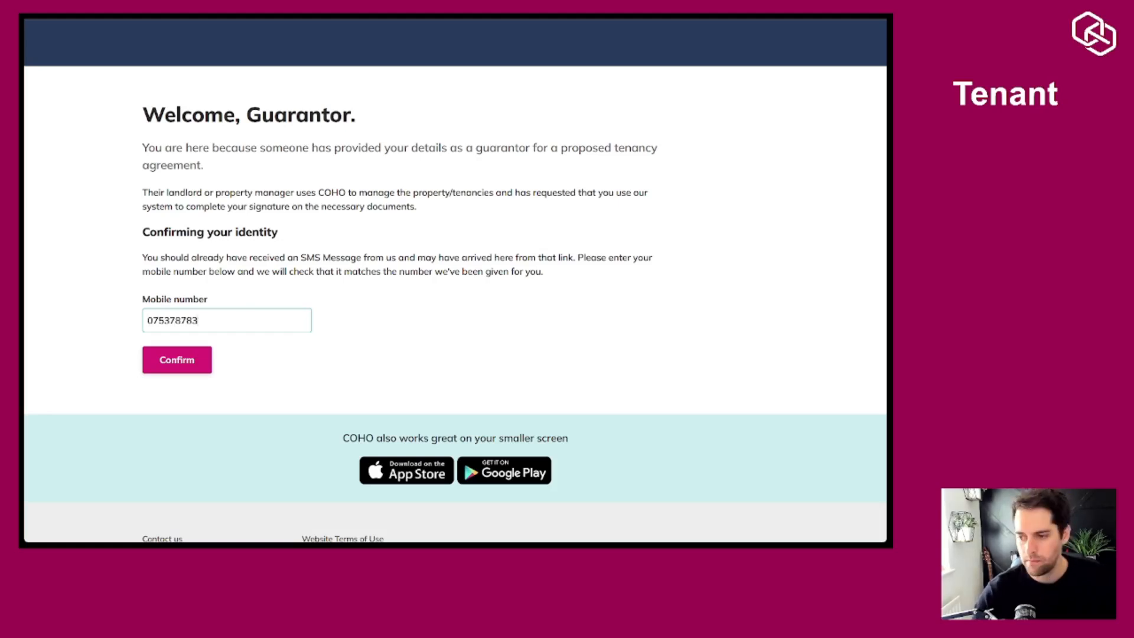
{"action": "left_click", "coordinate": [193, 352]}
Review the agreement documents, expanding and collapsing the proposed Tenancy Agreement section
{"action": "left_click", "coordinate": [204, 244]}
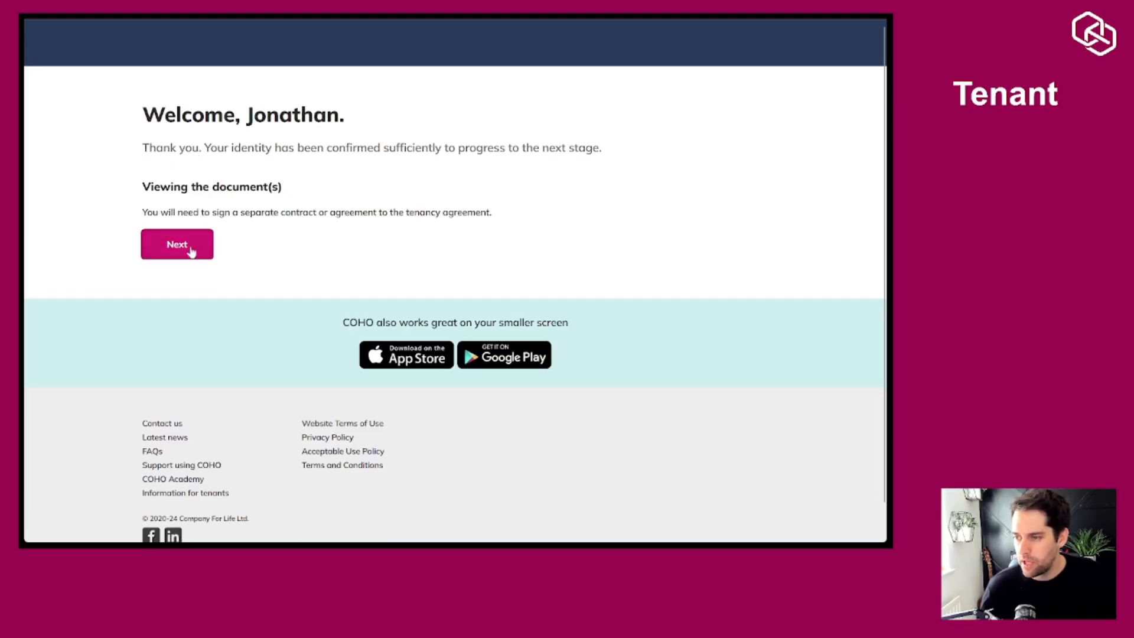
{"action": "left_click", "coordinate": [190, 248]}
{"action": "scroll", "coordinate": [236, 272], "scroll_direction": "down", "scroll_amount": 2}
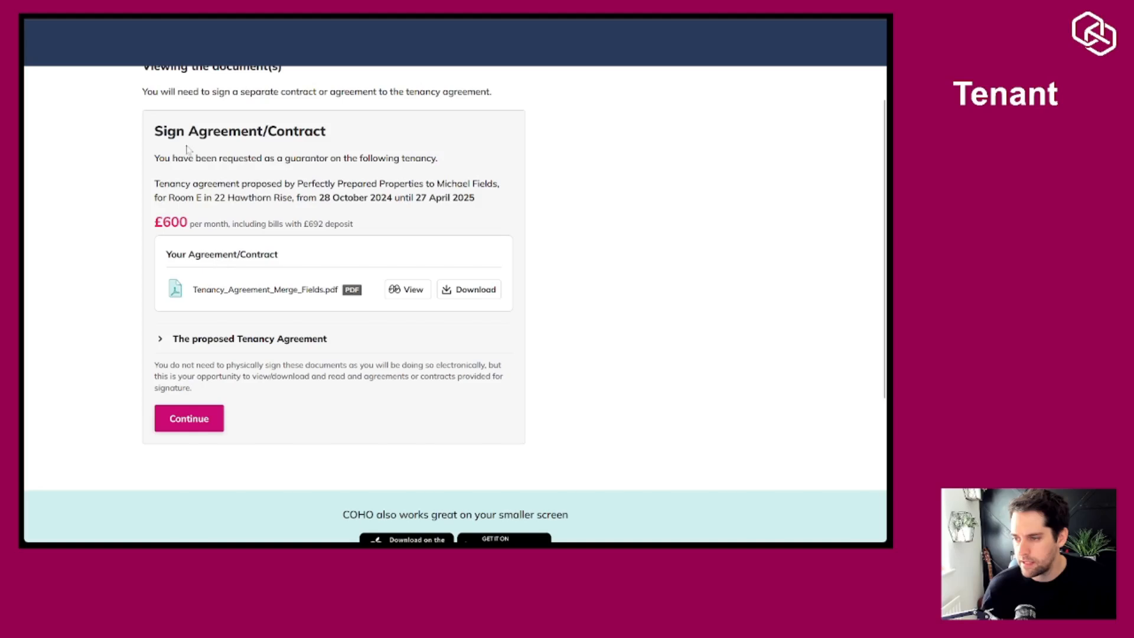
{"action": "left_click_drag", "start_coordinate": [169, 256], "coordinate": [289, 258]}
{"action": "left_click", "coordinate": [273, 291]}
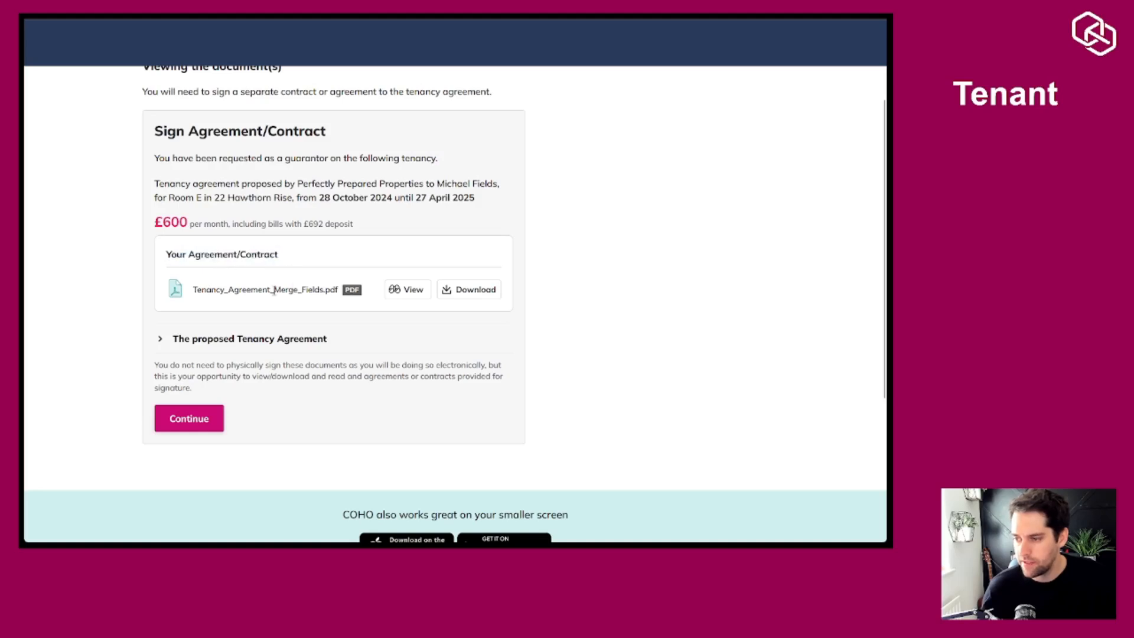
{"action": "left_click", "coordinate": [212, 341]}
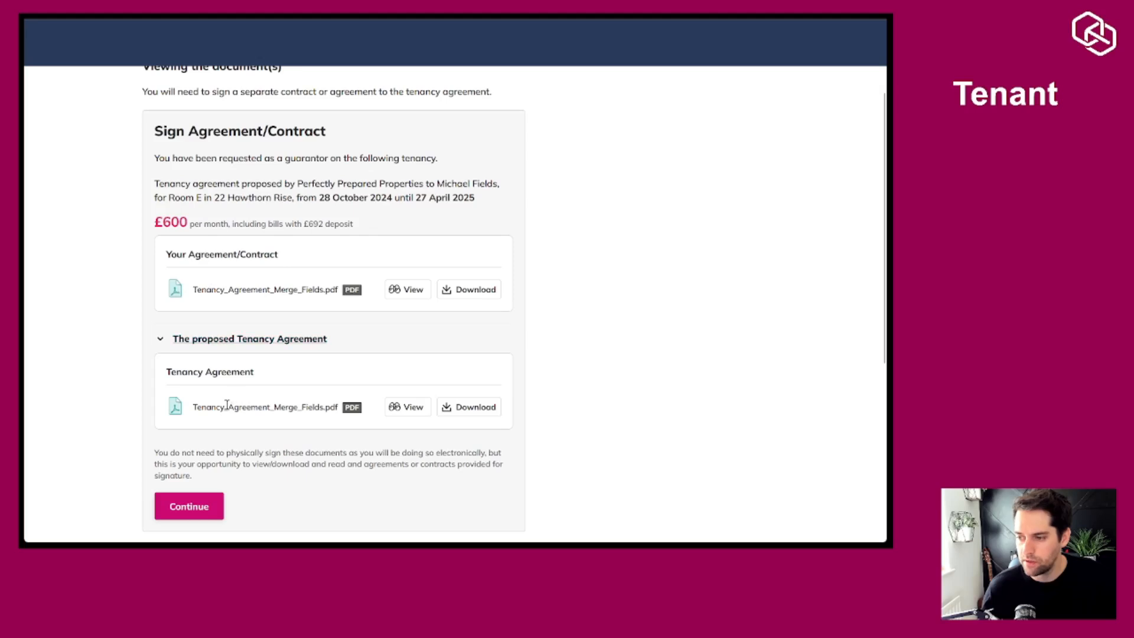
{"action": "left_click", "coordinate": [228, 341]}
Pass the email identity check by requesting and pasting the verification code
{"action": "left_click", "coordinate": [183, 415]}
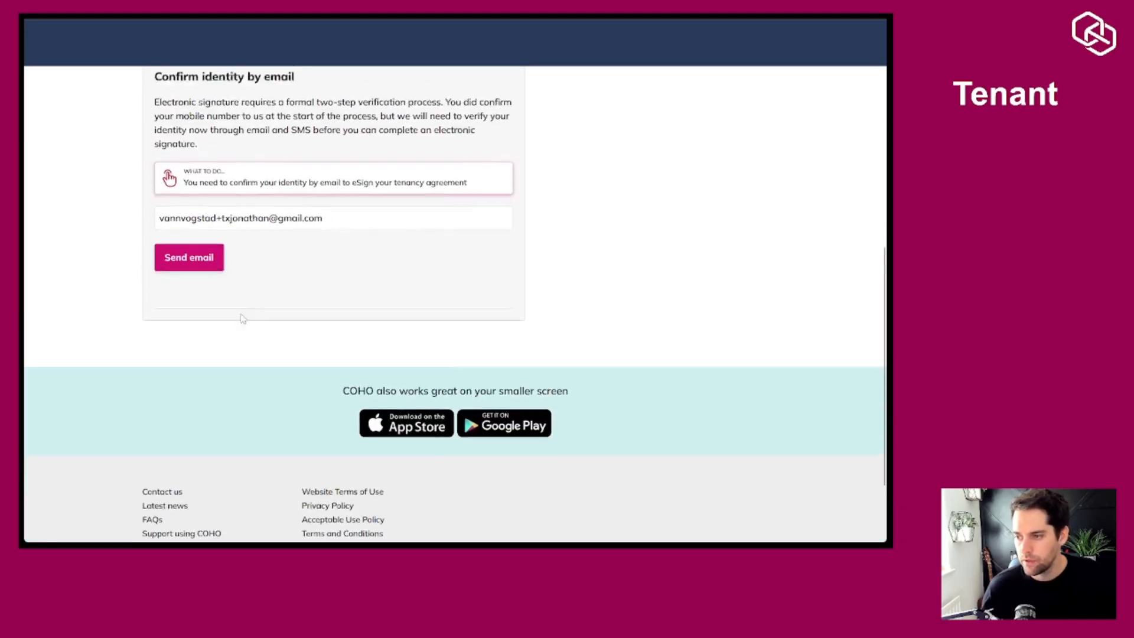
{"action": "scroll", "coordinate": [241, 318], "scroll_direction": "up", "scroll_amount": 1}
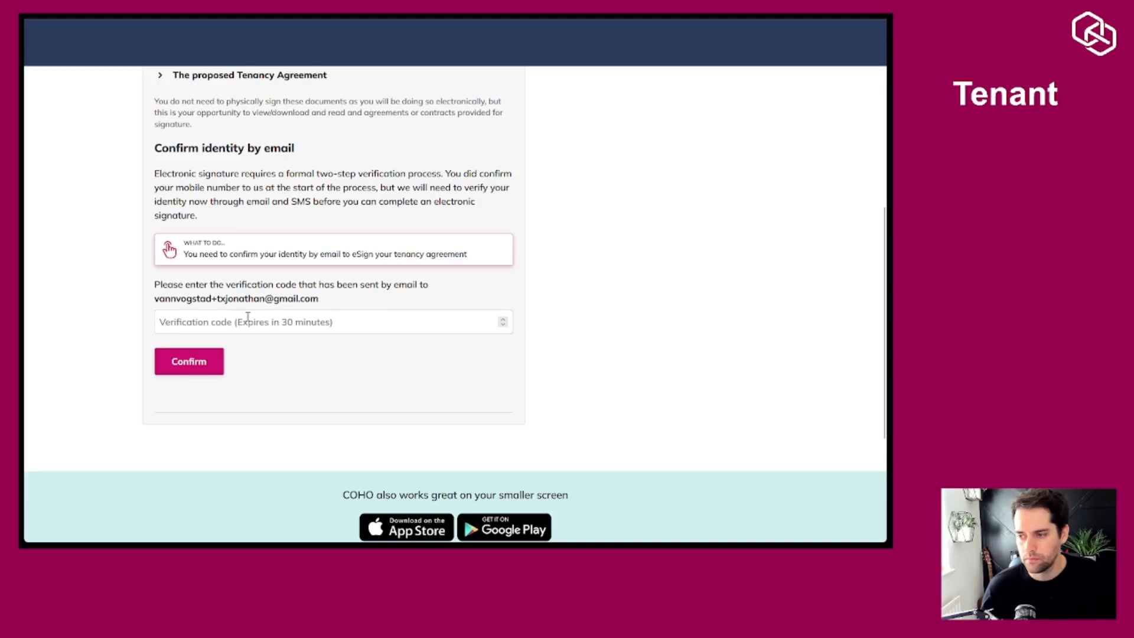
{"action": "left_click", "coordinate": [248, 319]}
{"action": "key", "text": "ctrl+v"}
{"action": "left_click", "coordinate": [206, 369]}
Pass the SMS check with the received code and reach the signature form
{"action": "left_click", "coordinate": [200, 313]}
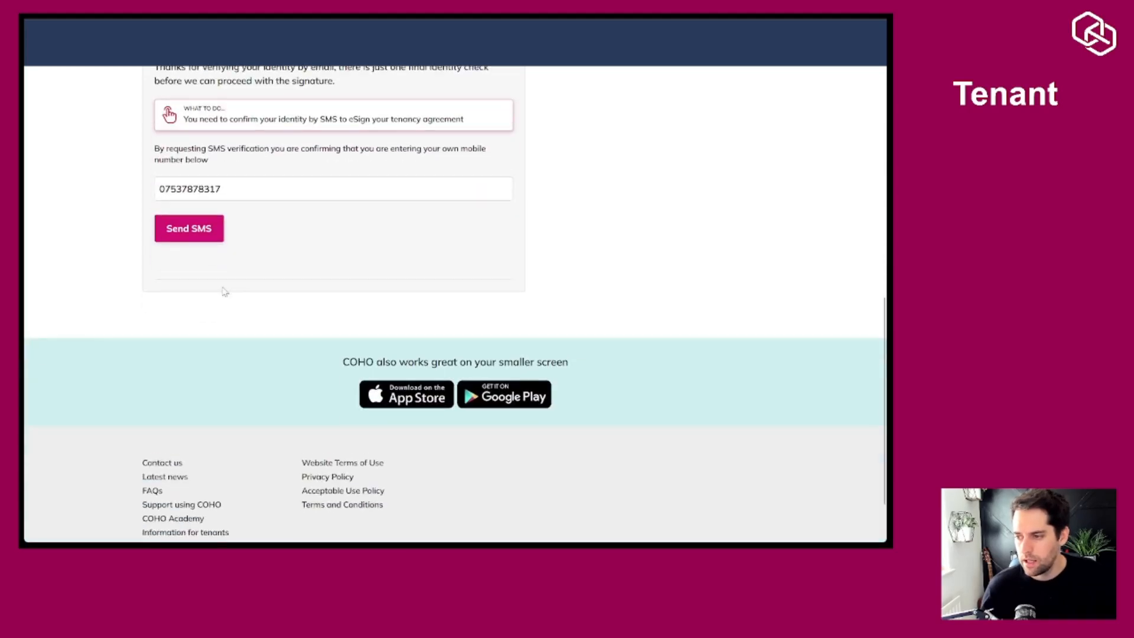
{"action": "scroll", "coordinate": [299, 289], "scroll_direction": "up", "scroll_amount": 1}
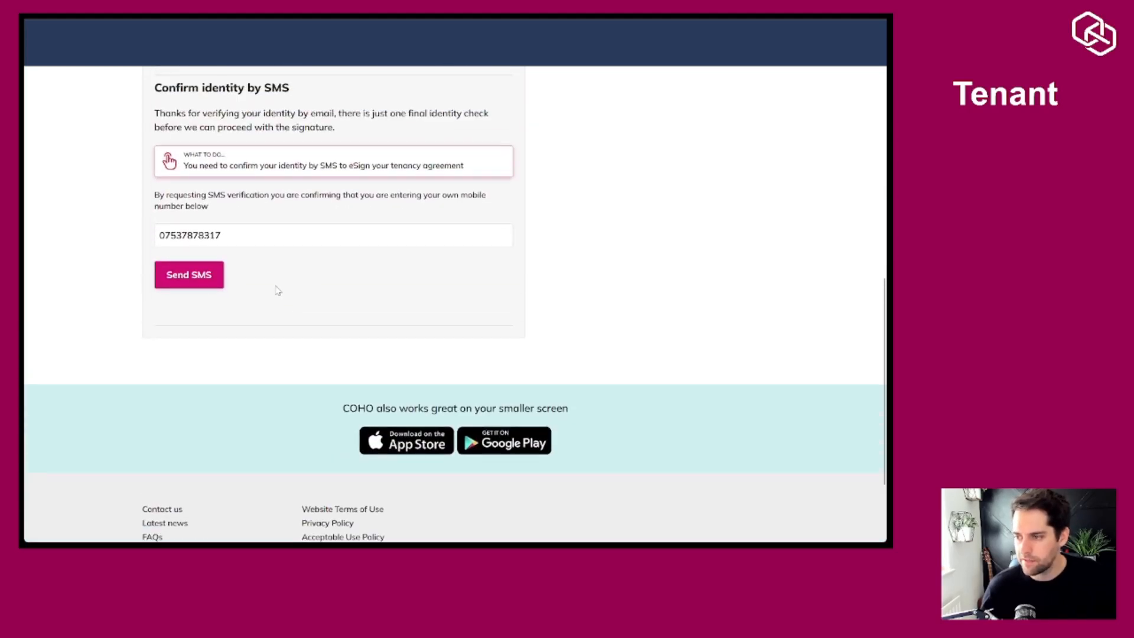
{"action": "left_click", "coordinate": [223, 286]}
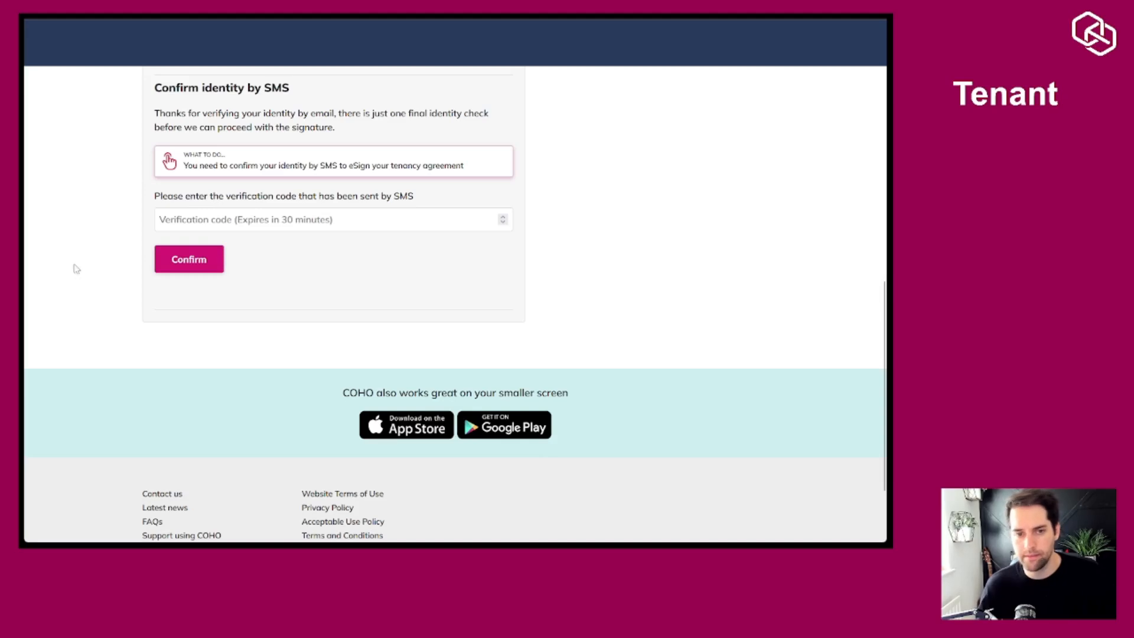
{"action": "left_click", "coordinate": [275, 220]}
{"action": "left_click", "coordinate": [186, 269]}
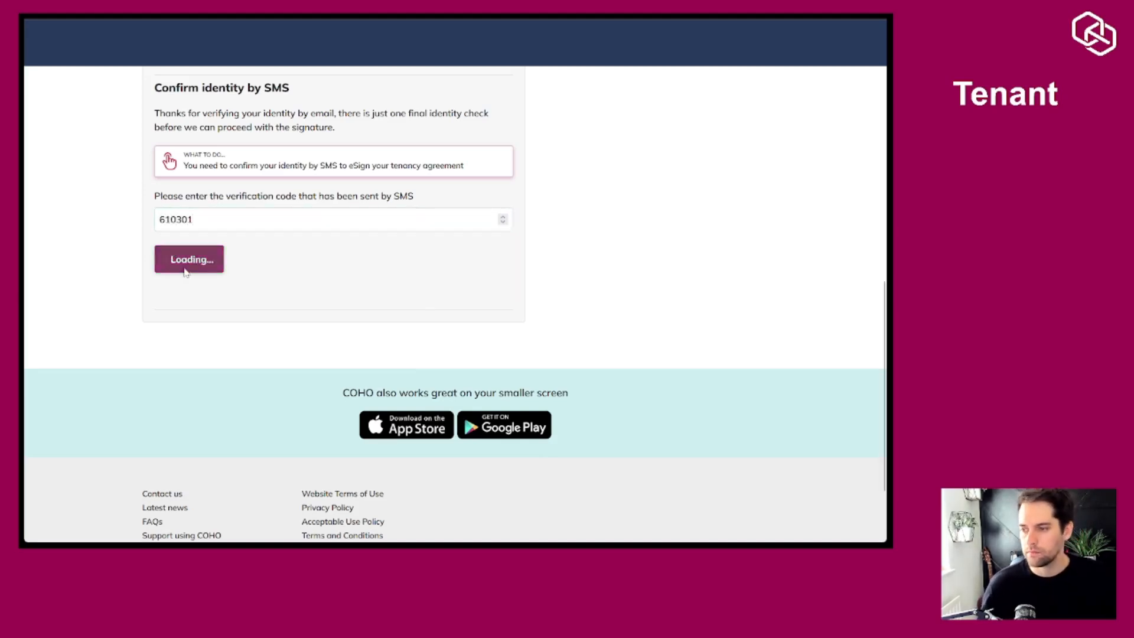
{"action": "left_click", "coordinate": [201, 346]}
Draw a smiley-face signature, tick the confirmation and sign the agreement as guarantor
{"action": "scroll", "coordinate": [306, 308], "scroll_direction": "down", "scroll_amount": 5}
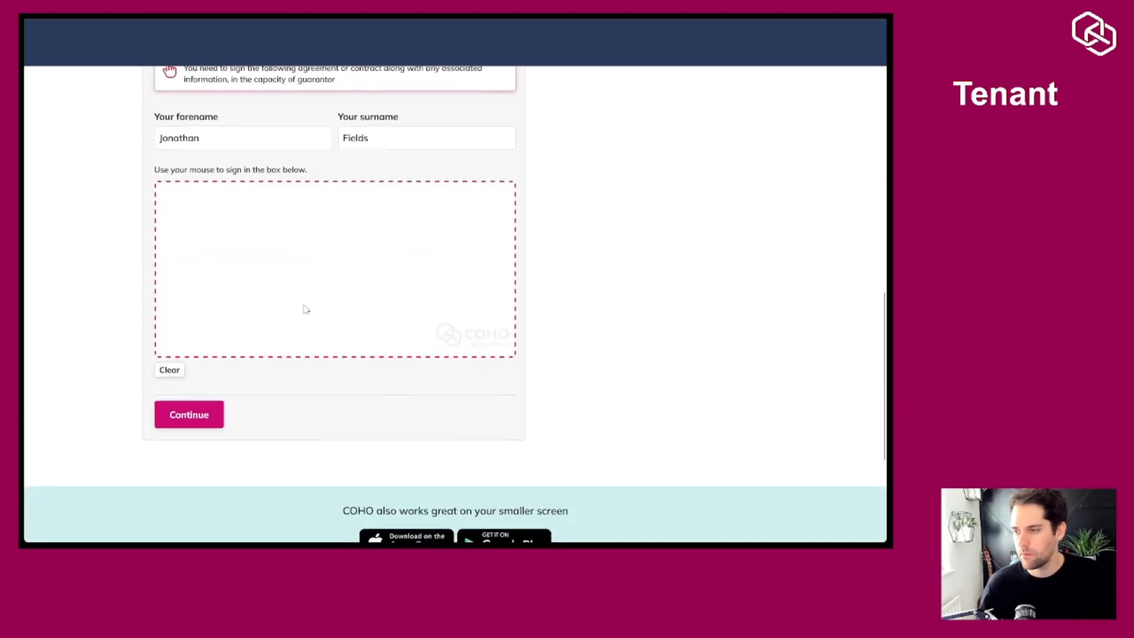
{"action": "mouse_move", "coordinate": [283, 249]}
{"action": "left_mouse_down"}
{"action": "mouse_move", "coordinate": [293, 228]}
{"action": "mouse_move", "coordinate": [322, 223]}
{"action": "left_mouse_up"}
{"action": "mouse_move", "coordinate": [253, 272]}
{"action": "left_mouse_down"}
{"action": "mouse_move", "coordinate": [334, 260]}
{"action": "mouse_move", "coordinate": [258, 270]}
{"action": "left_mouse_up"}
{"action": "left_click", "coordinate": [184, 412]}
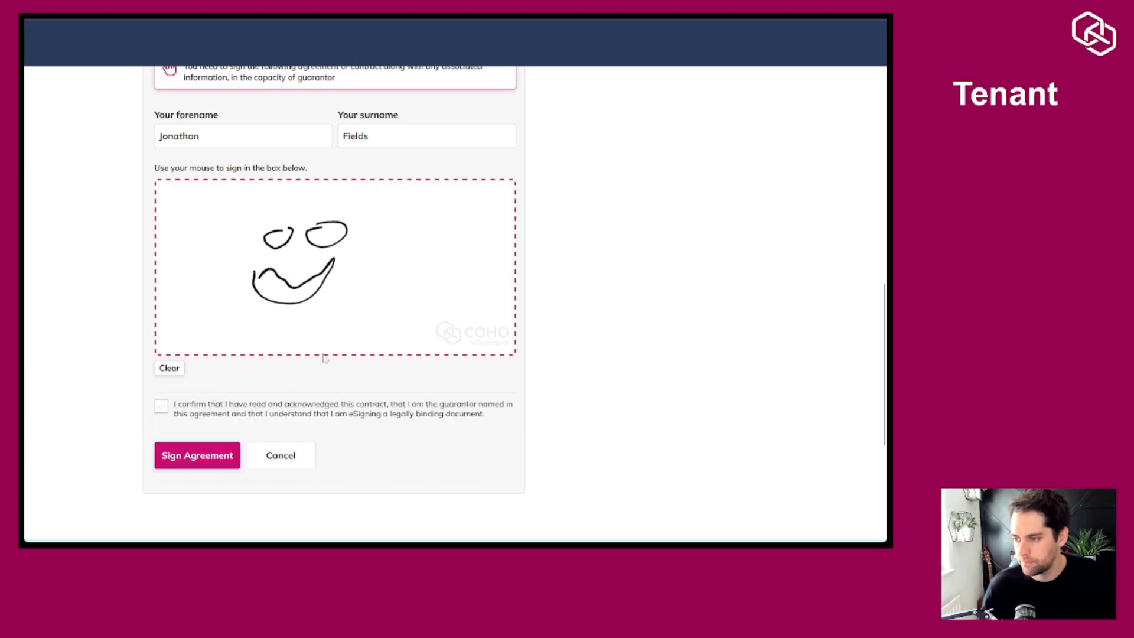
{"action": "left_click", "coordinate": [161, 406]}
{"action": "left_click", "coordinate": [186, 453]}
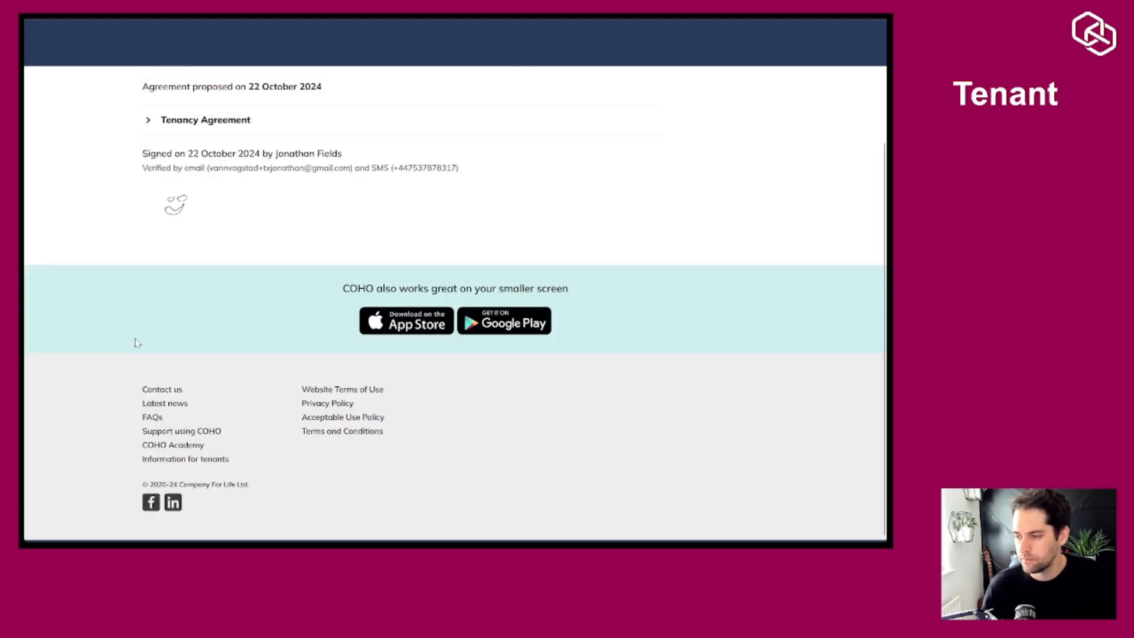
{"action": "scroll", "coordinate": [273, 327], "scroll_direction": "up", "scroll_amount": 3}
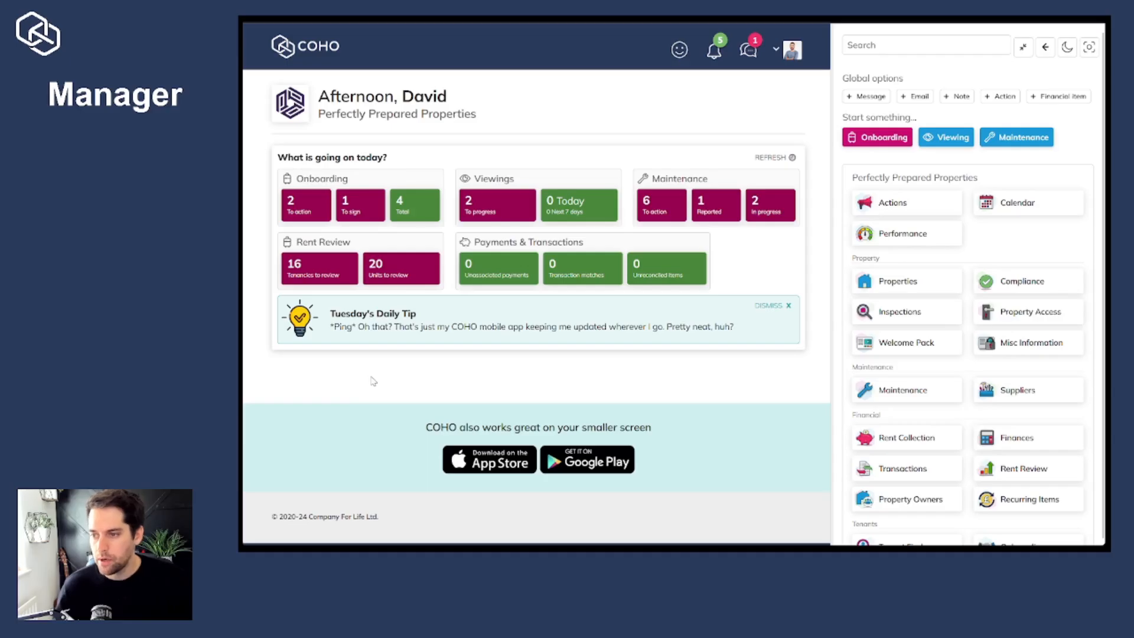
Open the 28 Oct applicant's onboarding from the To sign Tenancy Agreement list
{"action": "left_click", "coordinate": [347, 208]}
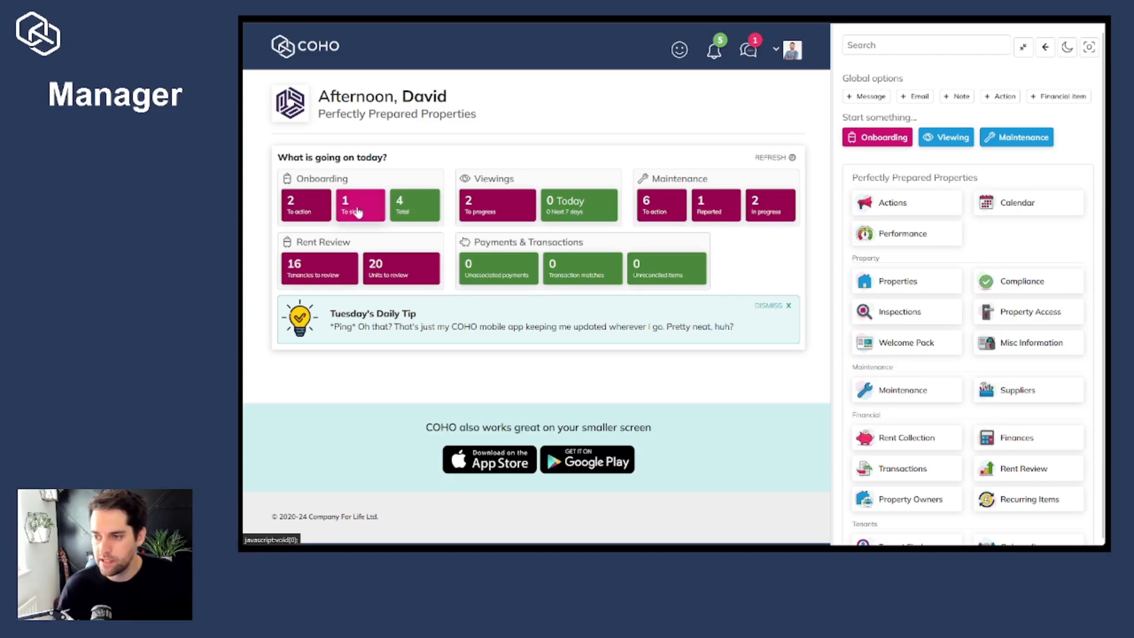
{"action": "left_click", "coordinate": [586, 319]}
{"action": "scroll", "coordinate": [666, 341], "scroll_direction": "down", "scroll_amount": 1}
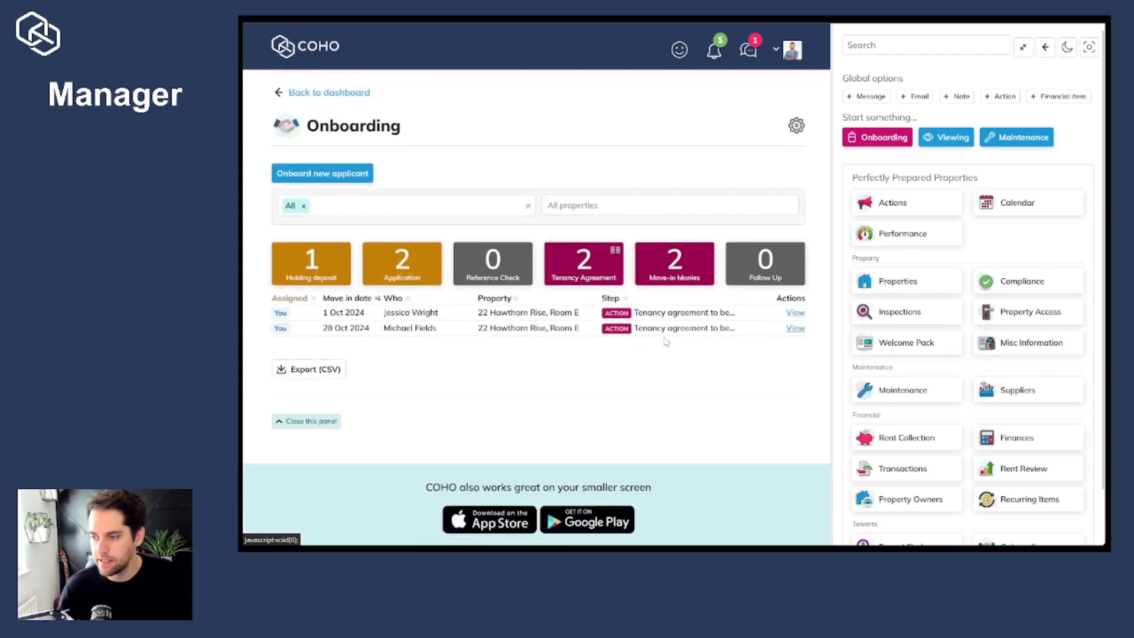
{"action": "left_click", "coordinate": [795, 327]}
Open the signed tenancy agreement from the Tenancy agreement stage and review it
{"action": "scroll", "coordinate": [474, 317], "scroll_direction": "down", "scroll_amount": 10}
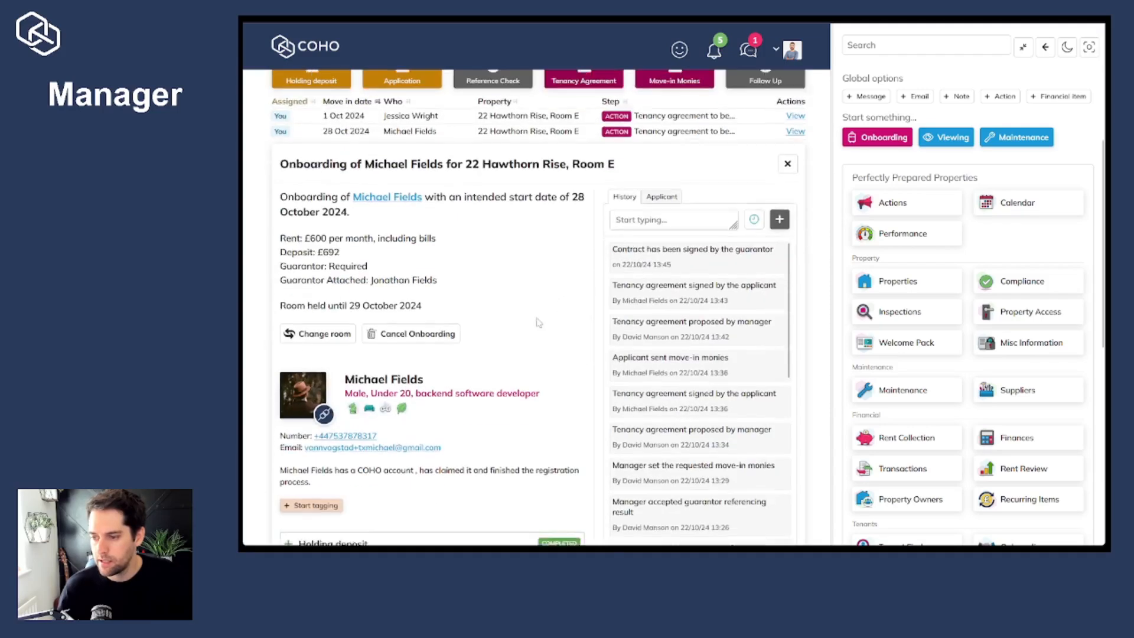
{"action": "left_click", "coordinate": [366, 338]}
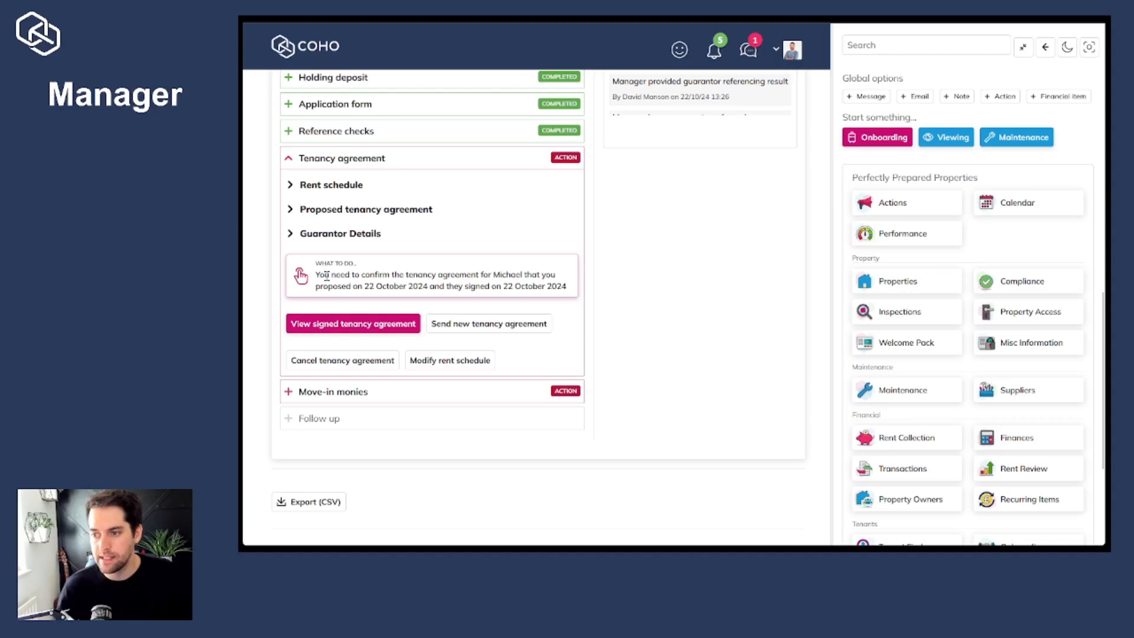
{"action": "left_click", "coordinate": [352, 325]}
{"action": "scroll", "coordinate": [405, 296], "scroll_direction": "down", "scroll_amount": 3}
{"action": "scroll", "coordinate": [407, 304], "scroll_direction": "up", "scroll_amount": 1}
{"action": "scroll", "coordinate": [412, 311], "scroll_direction": "down", "scroll_amount": 1}
{"action": "scroll", "coordinate": [401, 296], "scroll_direction": "down", "scroll_amount": 5}
{"action": "scroll", "coordinate": [395, 286], "scroll_direction": "down", "scroll_amount": 1}
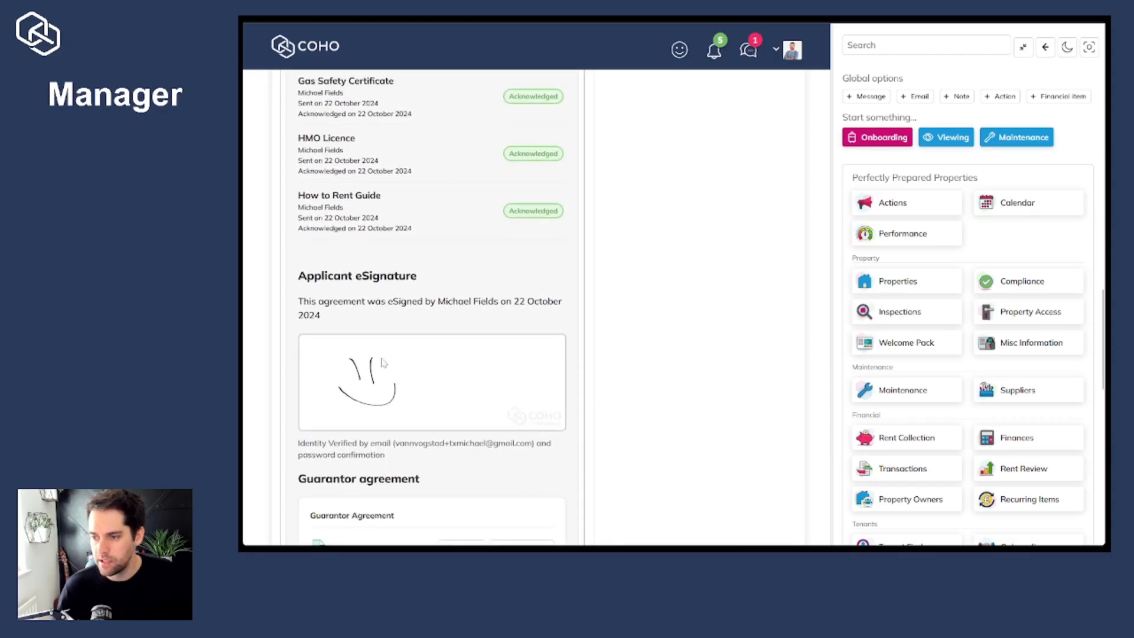
{"action": "scroll", "coordinate": [378, 378], "scroll_direction": "down", "scroll_amount": 2}
{"action": "scroll", "coordinate": [390, 348], "scroll_direction": "down", "scroll_amount": 5}
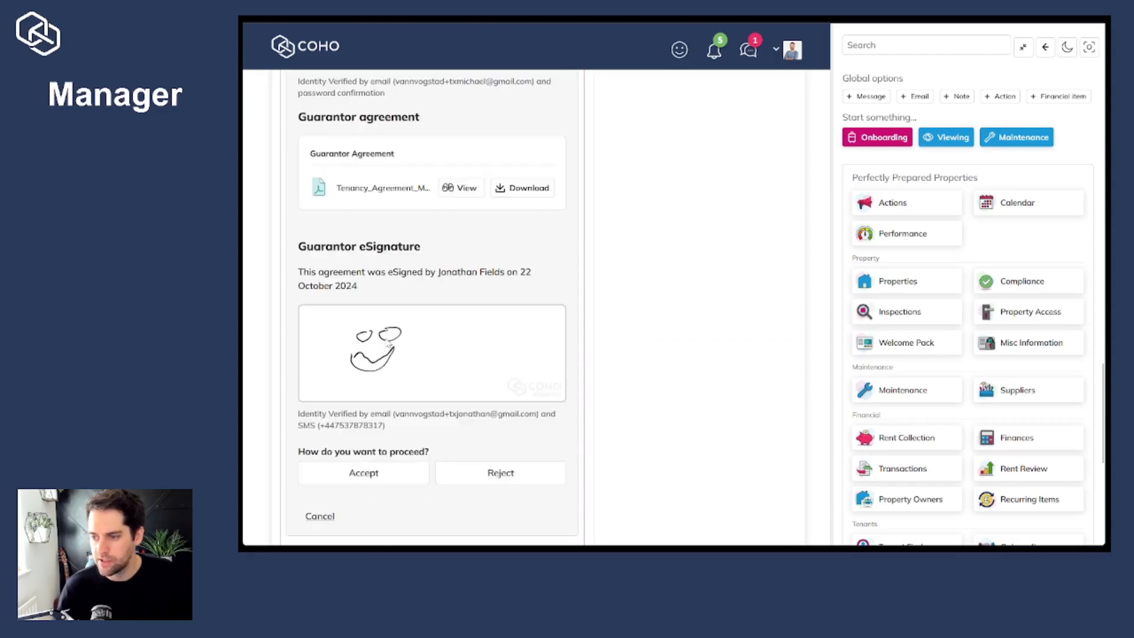
{"action": "scroll", "coordinate": [379, 364], "scroll_direction": "down", "scroll_amount": 2}
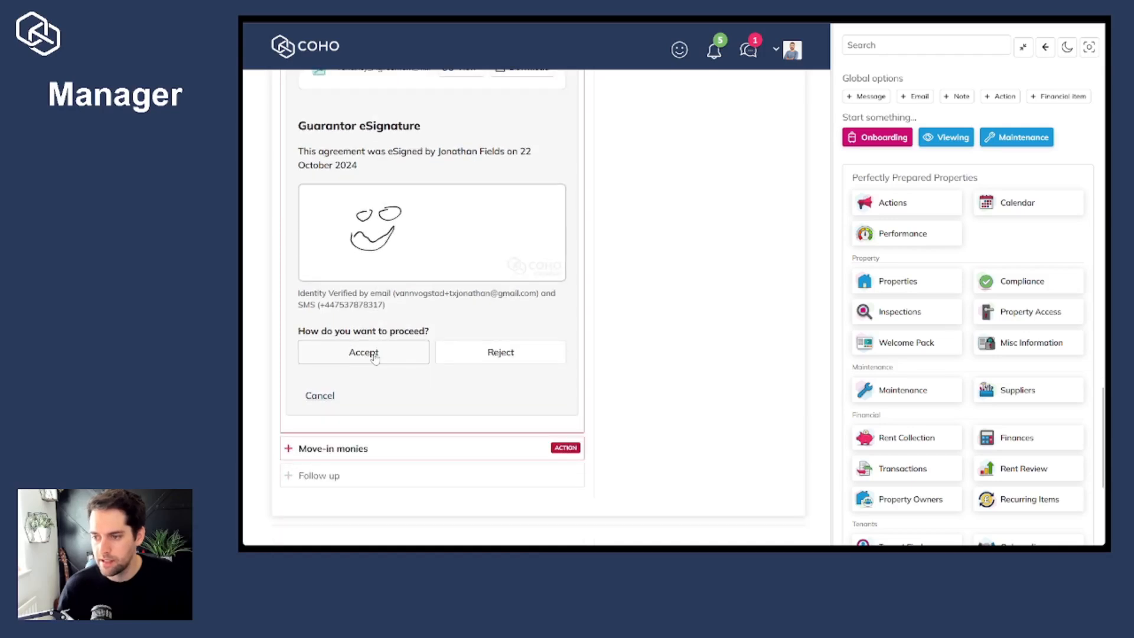
Accept the signed agreement and check the landlord company name being signed for
{"action": "left_click", "coordinate": [373, 357]}
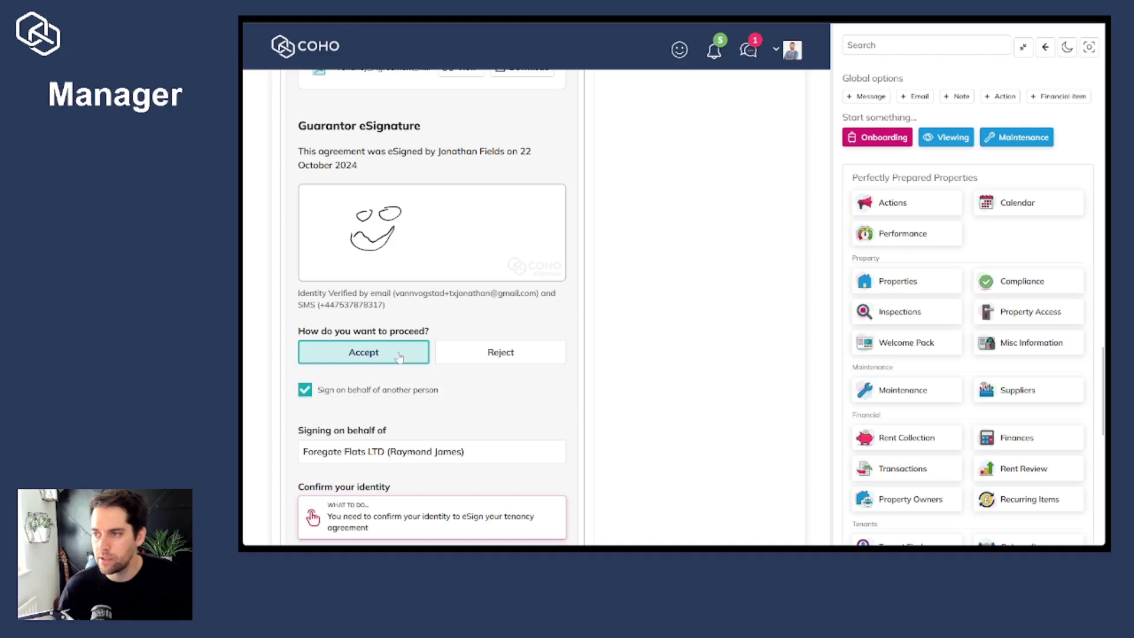
{"action": "scroll", "coordinate": [374, 302], "scroll_direction": "down", "scroll_amount": 2}
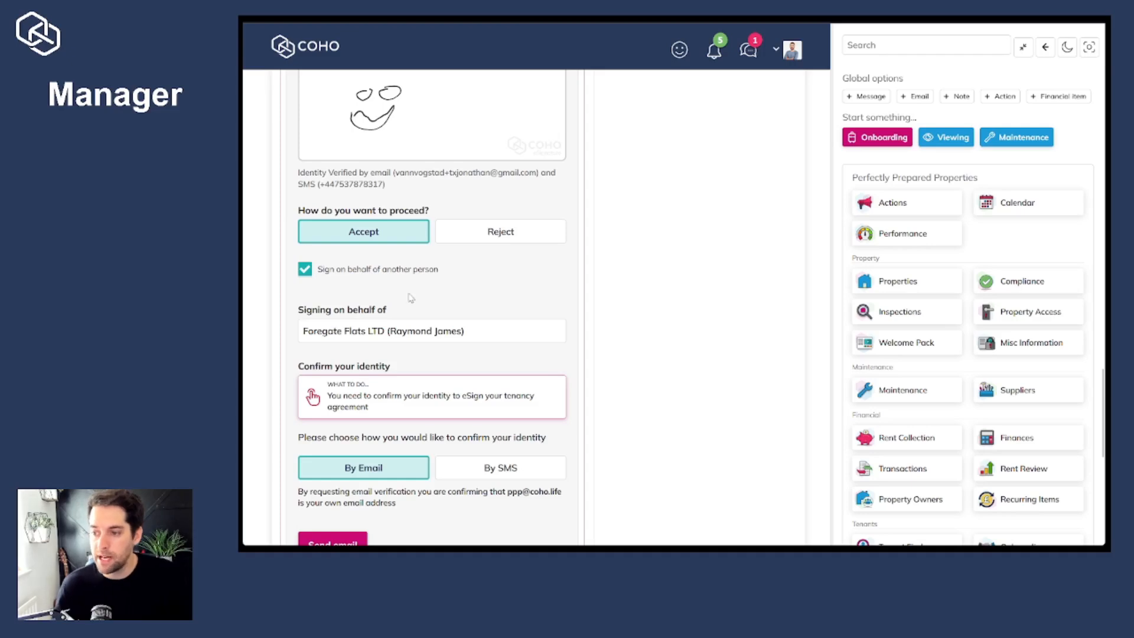
{"action": "left_click_drag", "start_coordinate": [500, 330], "coordinate": [415, 332]}
{"action": "left_click", "coordinate": [415, 332]}
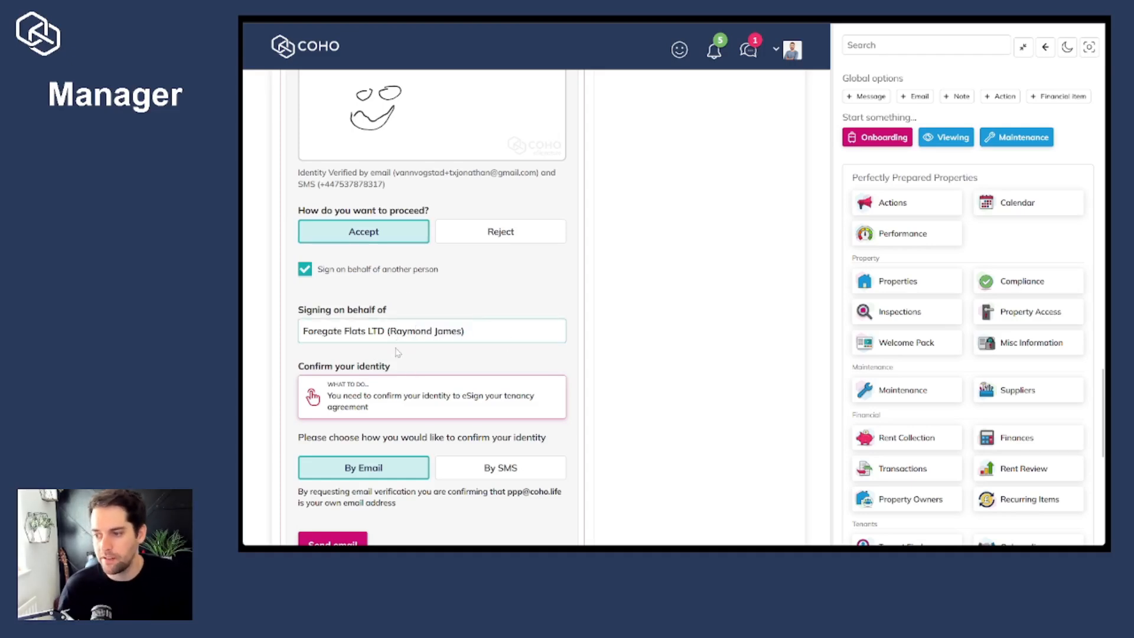
{"action": "scroll", "coordinate": [398, 352], "scroll_direction": "down", "scroll_amount": 2}
Verify identity by SMS using the manager's mobile number and the received code
{"action": "left_click", "coordinate": [447, 349]}
{"action": "left_click", "coordinate": [410, 410]}
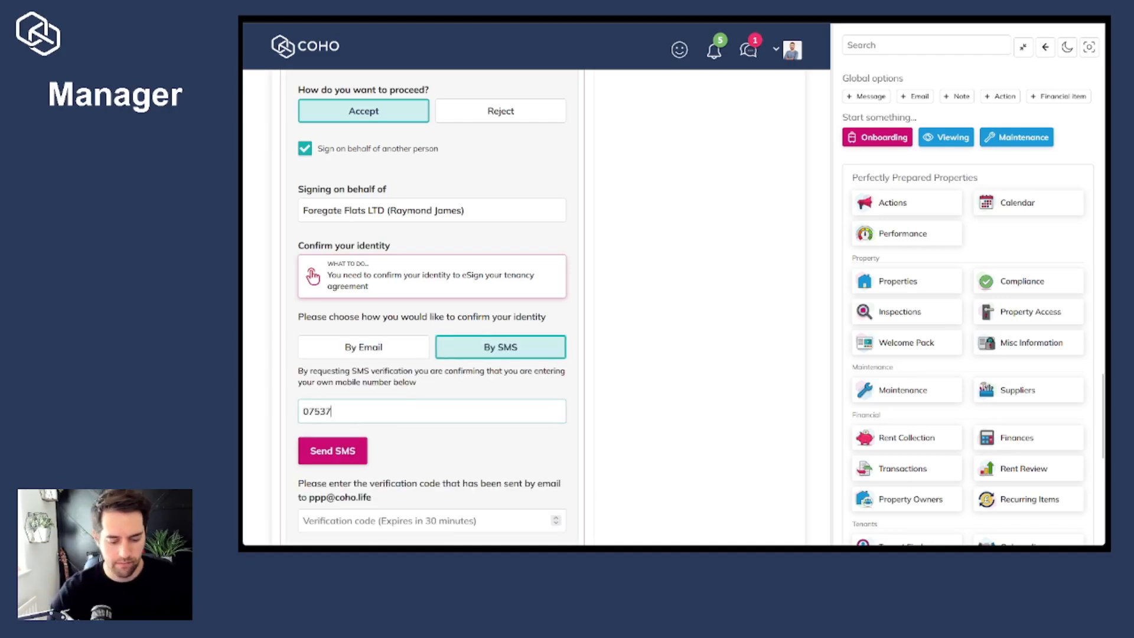
{"action": "left_click", "coordinate": [355, 458]}
{"action": "left_click", "coordinate": [395, 441]}
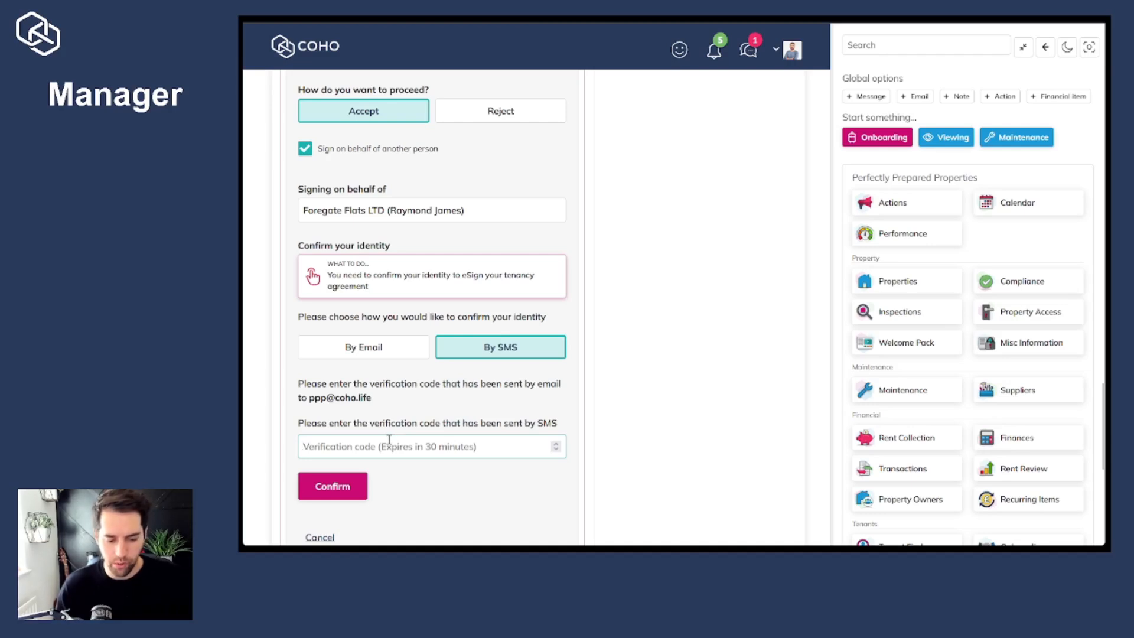
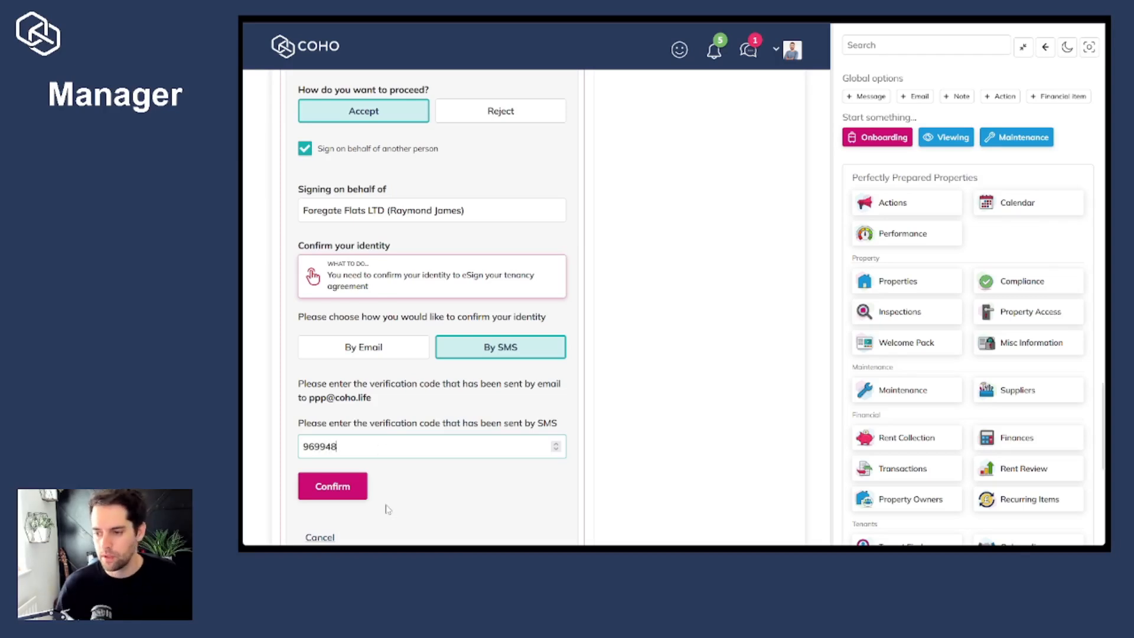
{"action": "left_click", "coordinate": [347, 493]}
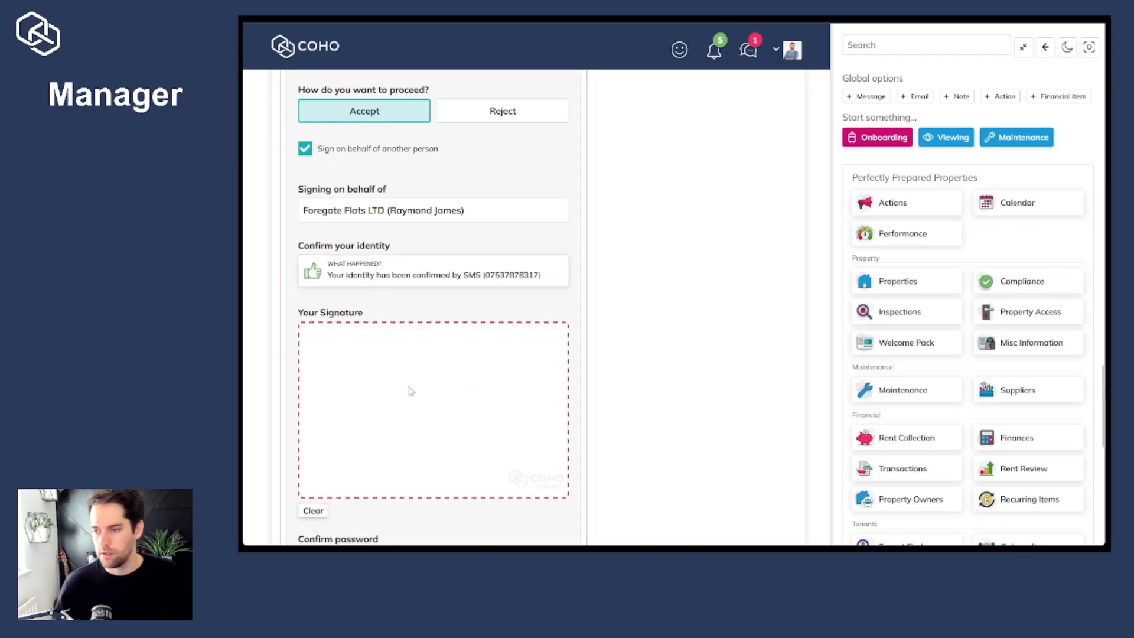
Draw a smiley-face countersignature, enter the password, tick the identity declaration and submit
{"action": "left_click_drag", "start_coordinate": [367, 378], "coordinate": [388, 401]}
{"action": "mouse_move", "coordinate": [443, 374]}
{"action": "left_mouse_down"}
{"action": "mouse_move", "coordinate": [423, 400]}
{"action": "mouse_move", "coordinate": [443, 405]}
{"action": "left_mouse_up"}
{"action": "scroll", "coordinate": [375, 483], "scroll_direction": "down", "scroll_amount": 3}
{"action": "left_click", "coordinate": [351, 371]}
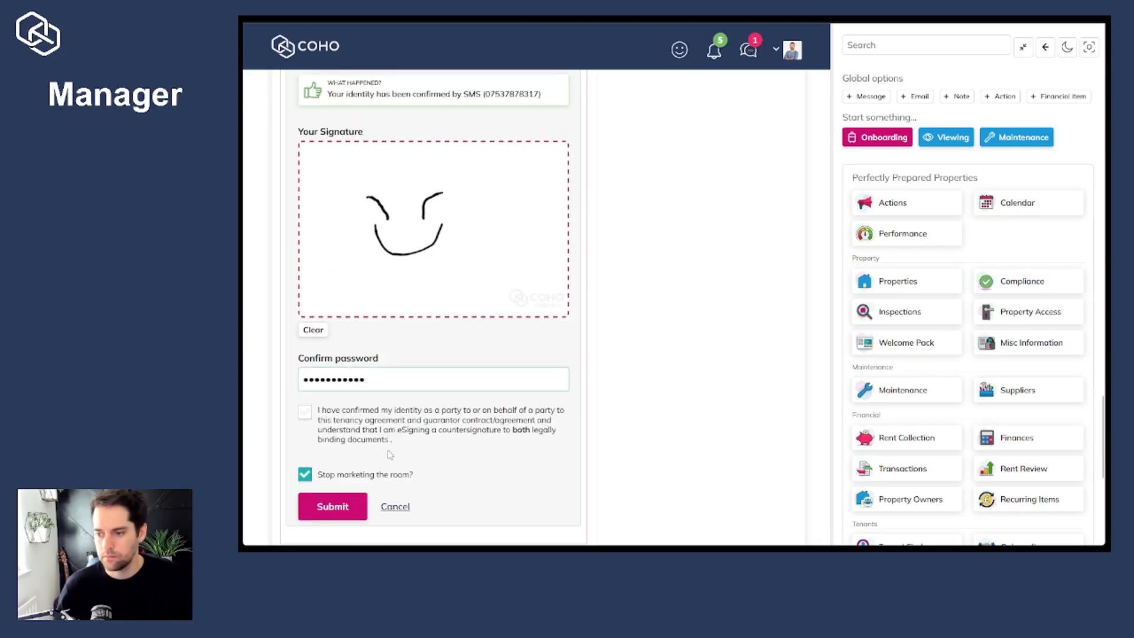
{"action": "left_click", "coordinate": [362, 428]}
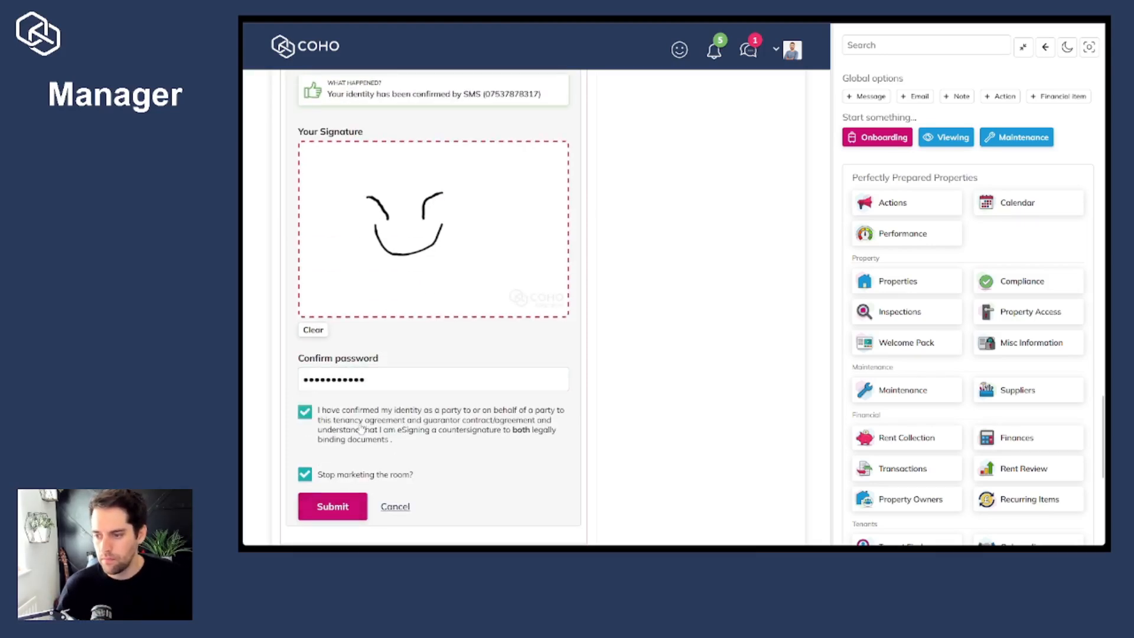
{"action": "left_click", "coordinate": [307, 508]}
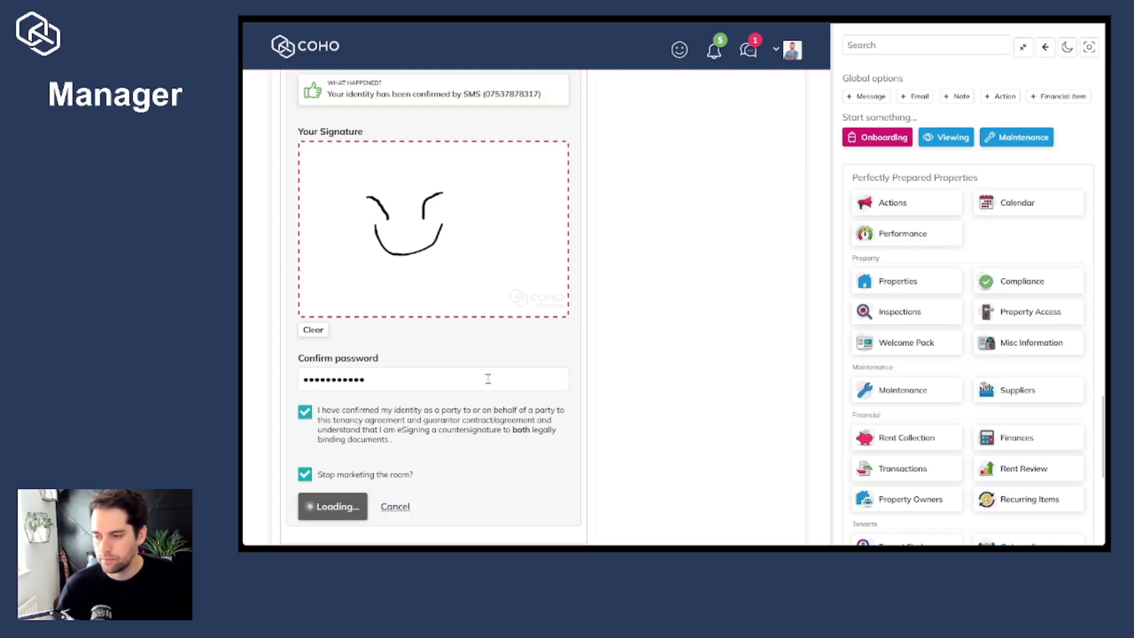
Confirm receipt of the move-in monies with a £1,230.96 payment record
{"action": "scroll", "coordinate": [461, 345], "scroll_direction": "up", "scroll_amount": 3}
{"action": "scroll", "coordinate": [415, 322], "scroll_direction": "down", "scroll_amount": 1}
{"action": "scroll", "coordinate": [407, 351], "scroll_direction": "down", "scroll_amount": 1}
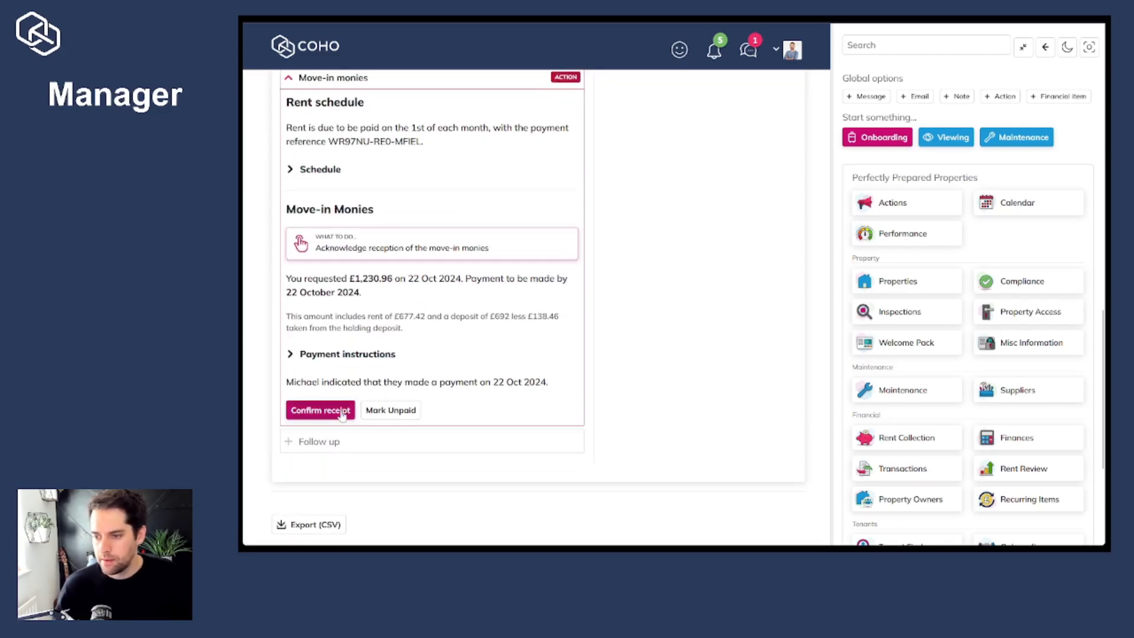
{"action": "left_click", "coordinate": [341, 415]}
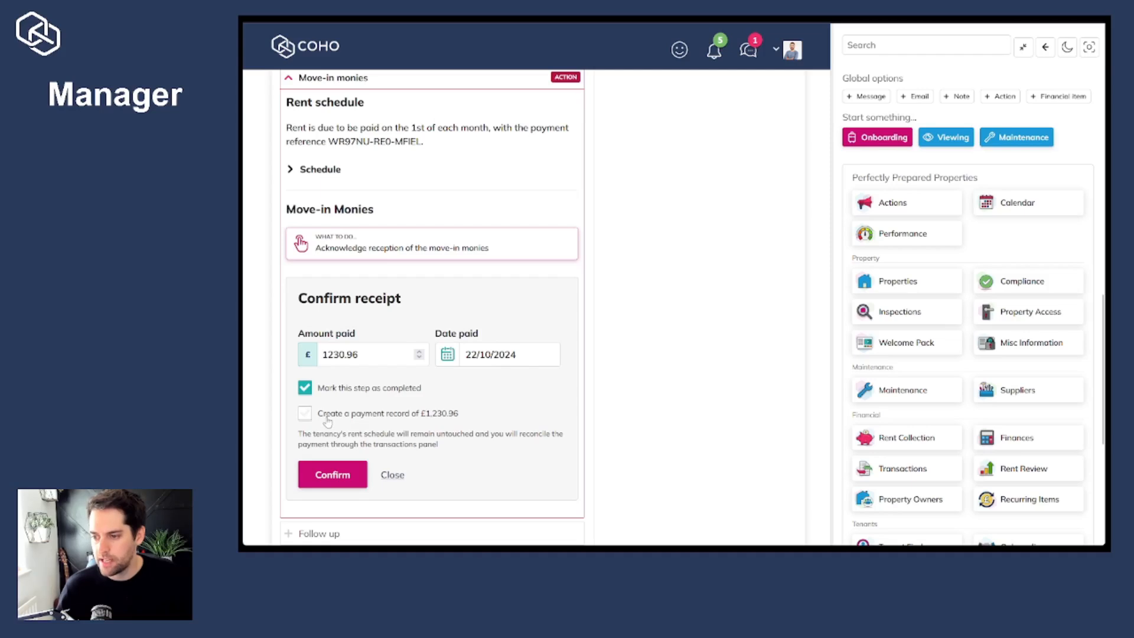
{"action": "left_click", "coordinate": [328, 415]}
{"action": "scroll", "coordinate": [337, 425], "scroll_direction": "down", "scroll_amount": 2}
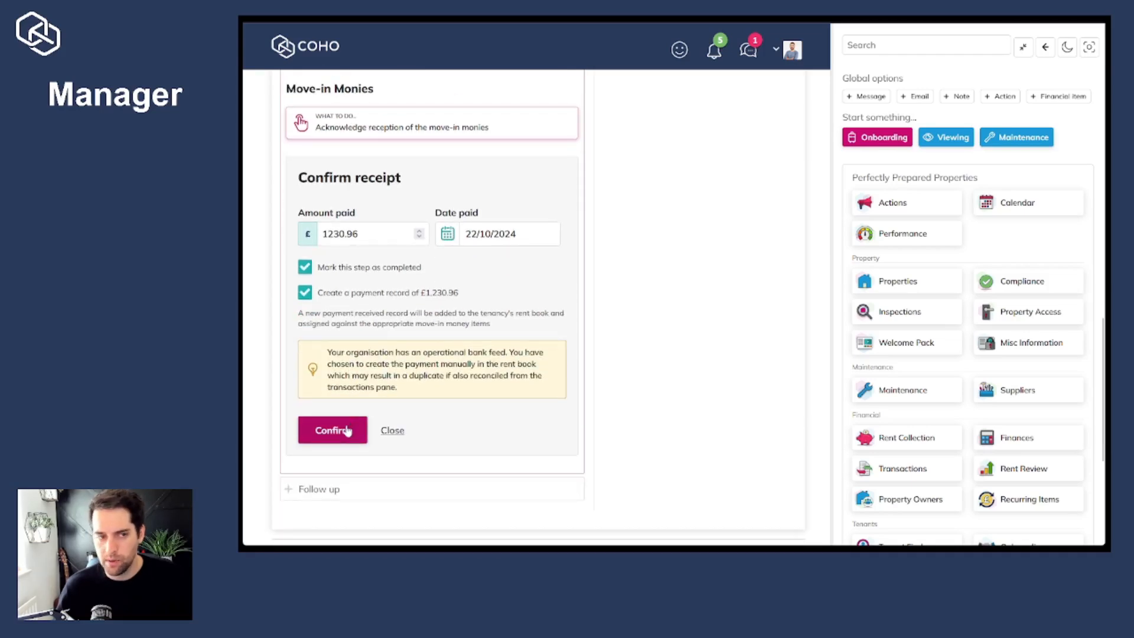
{"action": "left_click", "coordinate": [348, 430]}
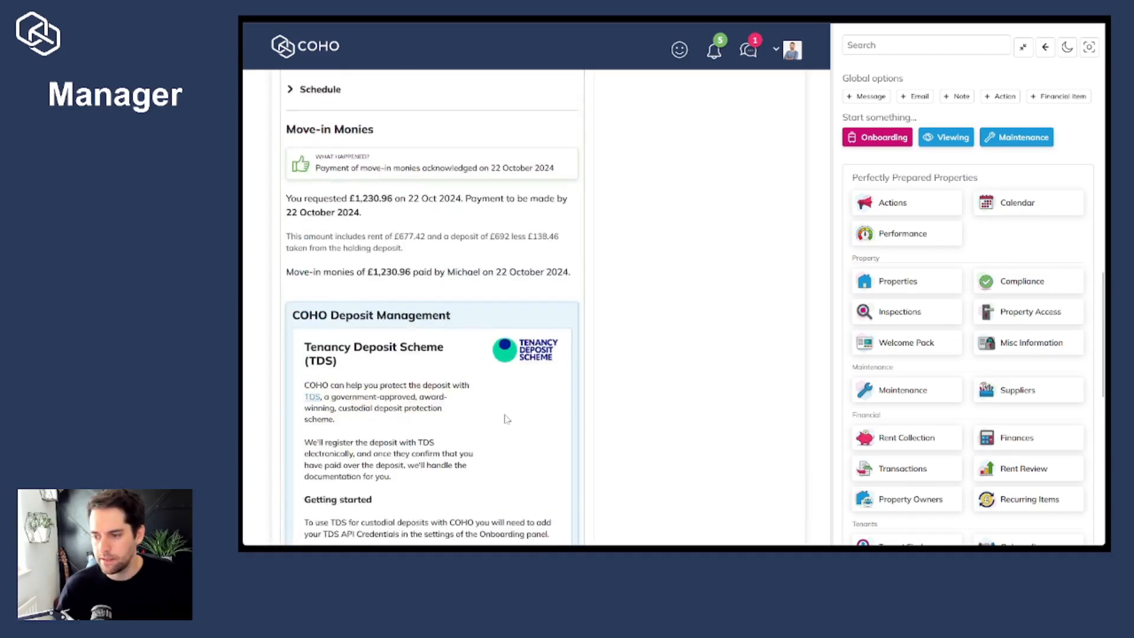
{"action": "scroll", "coordinate": [620, 387], "scroll_direction": "down", "scroll_amount": 3}
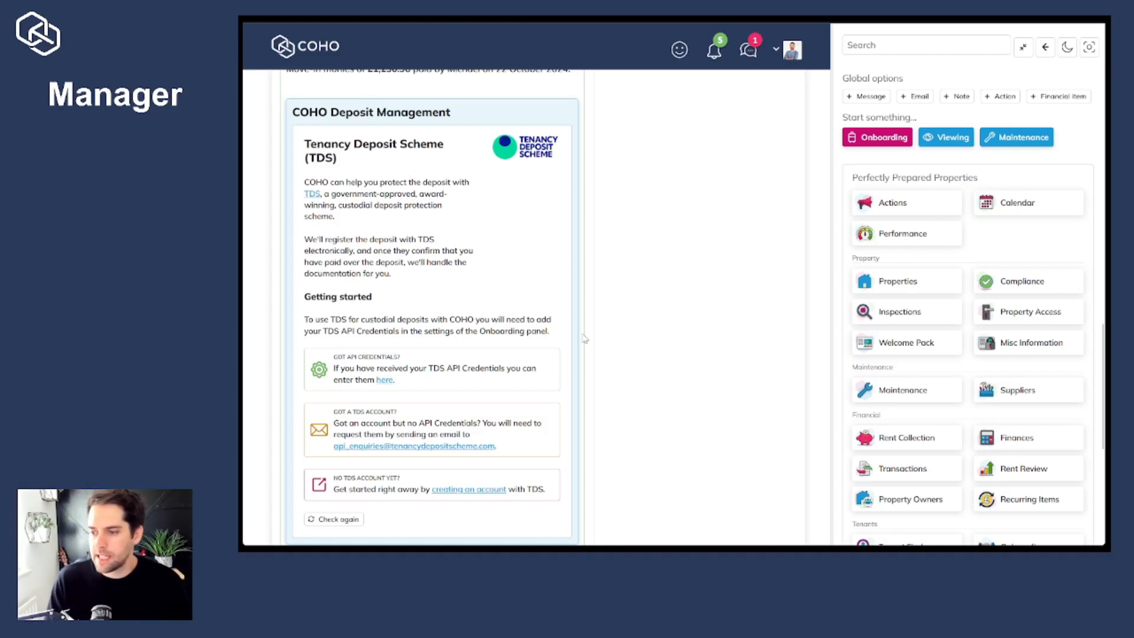
{"action": "scroll", "coordinate": [583, 338], "scroll_direction": "down", "scroll_amount": 1}
{"action": "scroll", "coordinate": [584, 338], "scroll_direction": "up", "scroll_amount": 1}
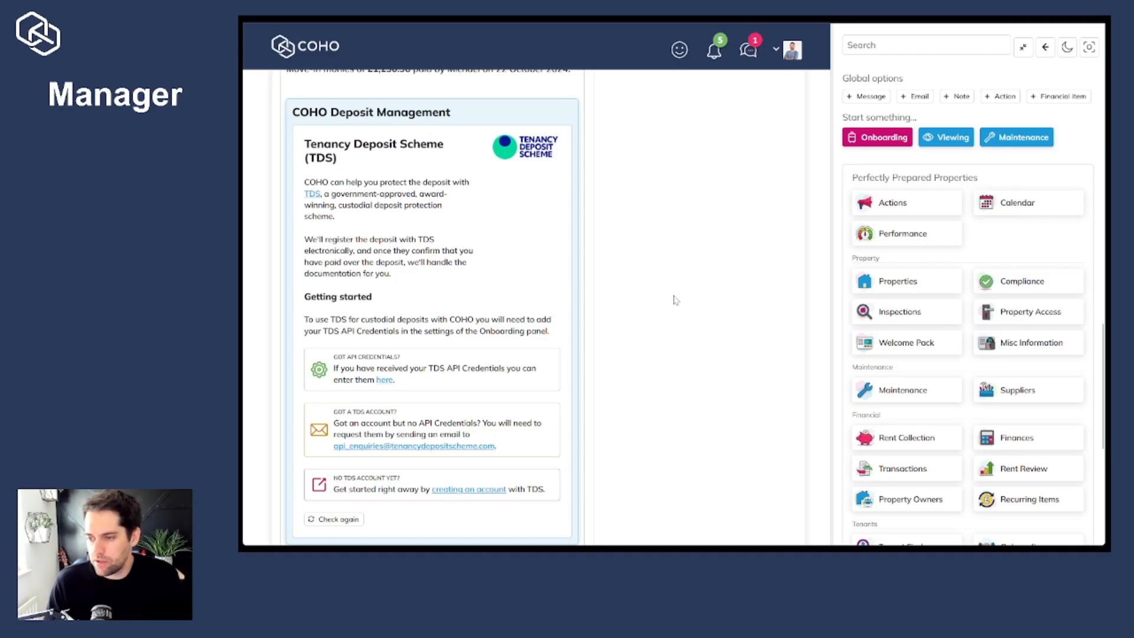
{"action": "scroll", "coordinate": [614, 353], "scroll_direction": "up", "scroll_amount": 10}
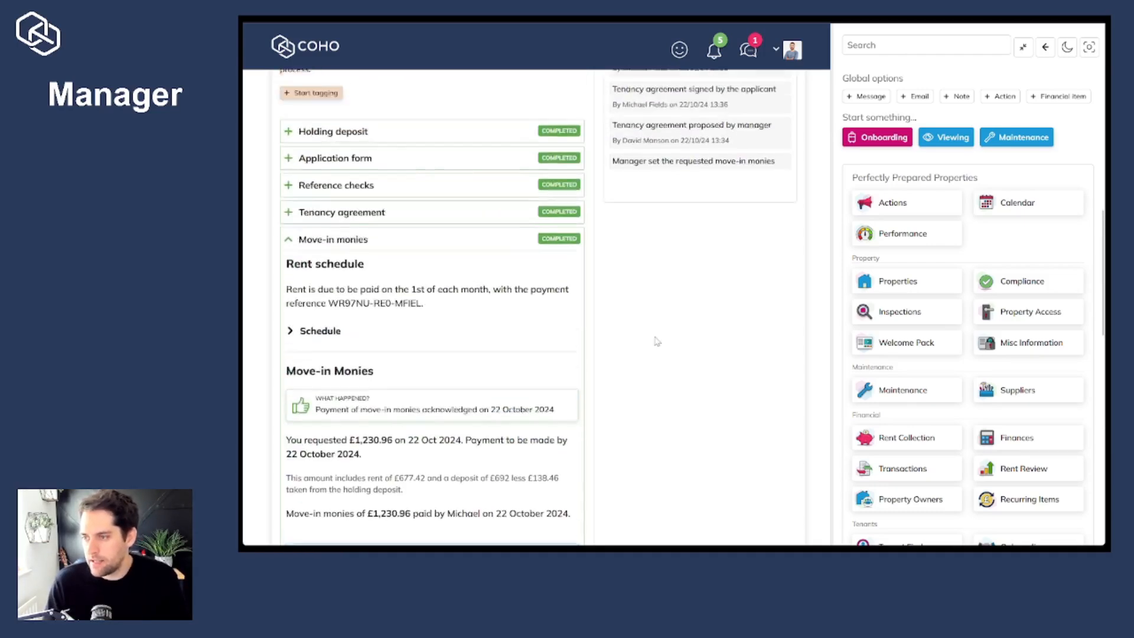
{"action": "scroll", "coordinate": [679, 323], "scroll_direction": "up", "scroll_amount": 6}
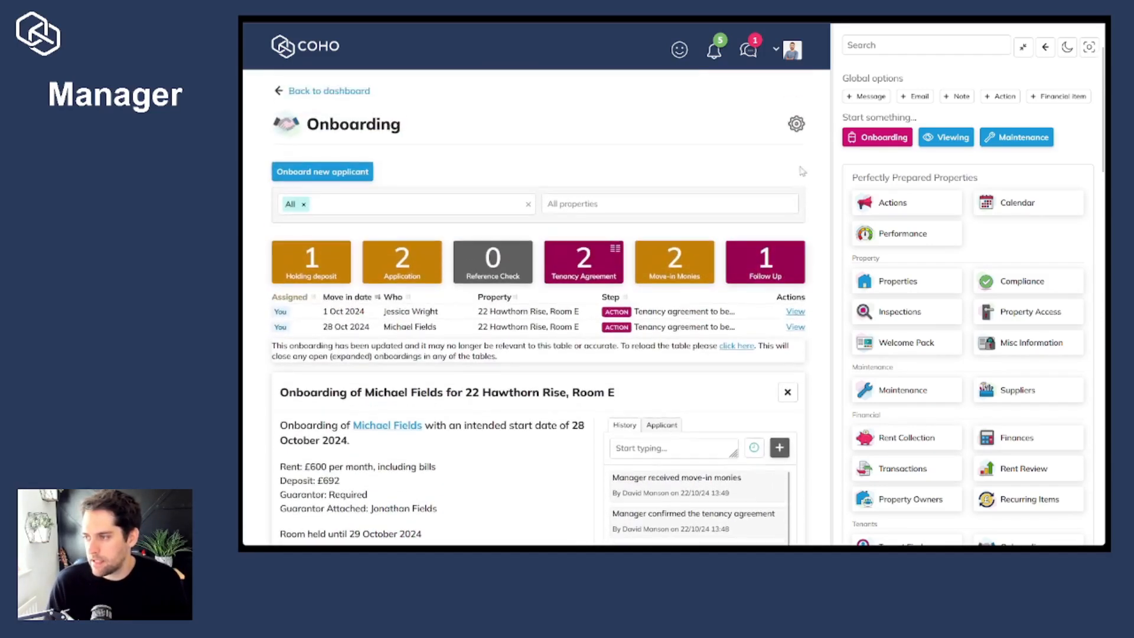
{"action": "left_click", "coordinate": [796, 124]}
{"action": "left_click", "coordinate": [489, 384]}
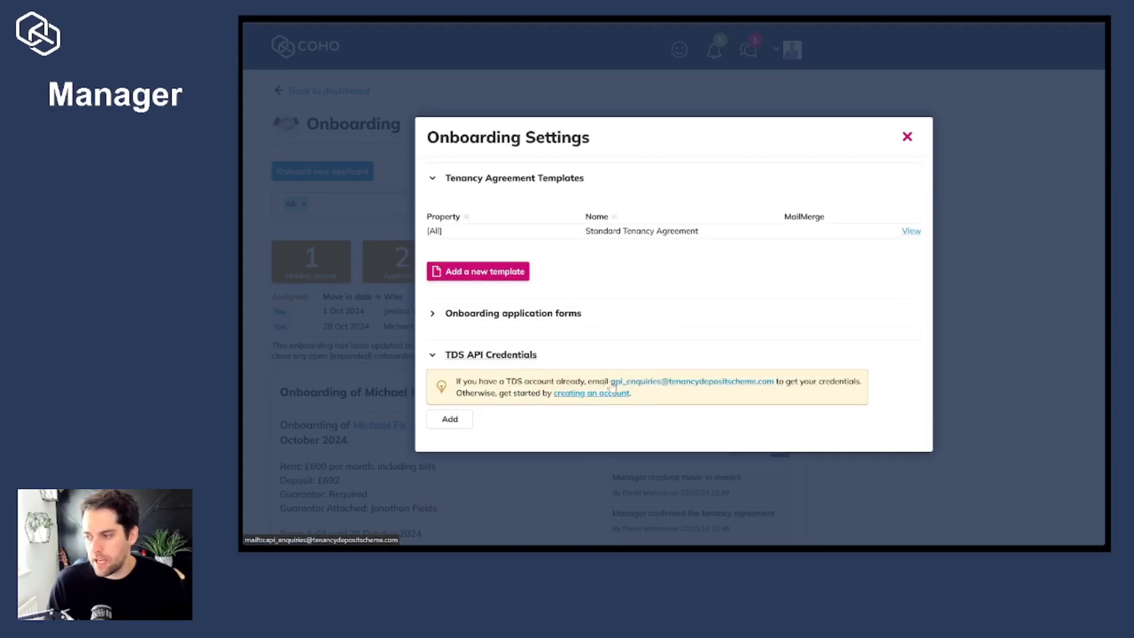
{"action": "left_click", "coordinate": [912, 140]}
{"action": "scroll", "coordinate": [533, 374], "scroll_direction": "down", "scroll_amount": 10}
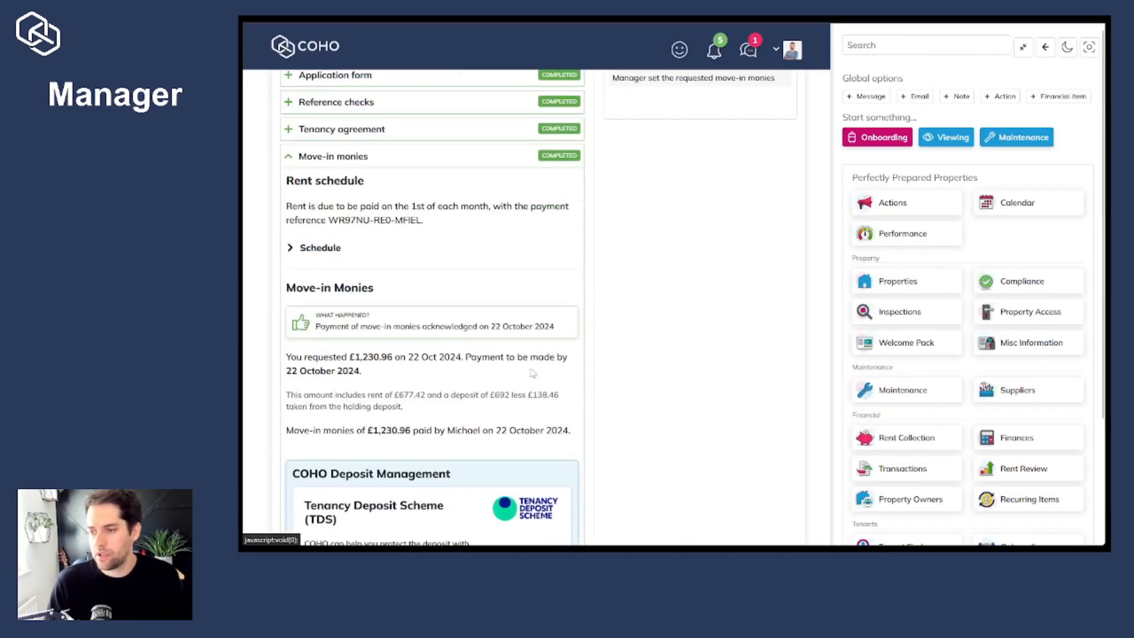
{"action": "scroll", "coordinate": [533, 373], "scroll_direction": "down", "scroll_amount": 4}
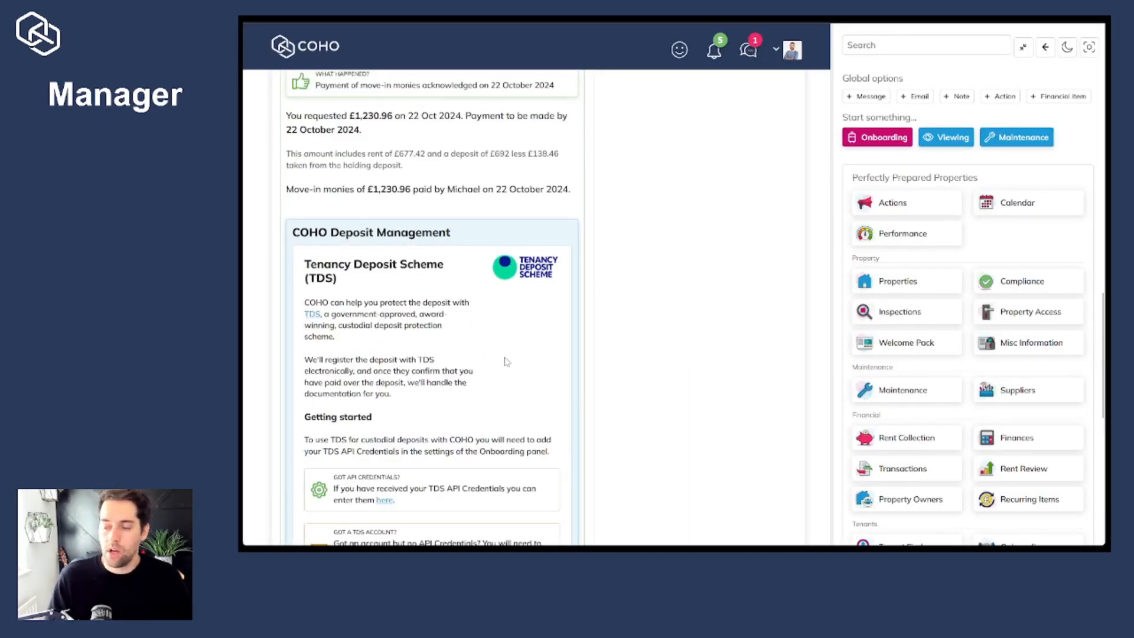
{"action": "scroll", "coordinate": [507, 359], "scroll_direction": "down", "scroll_amount": 2}
{"action": "scroll", "coordinate": [507, 359], "scroll_direction": "down", "scroll_amount": 2}
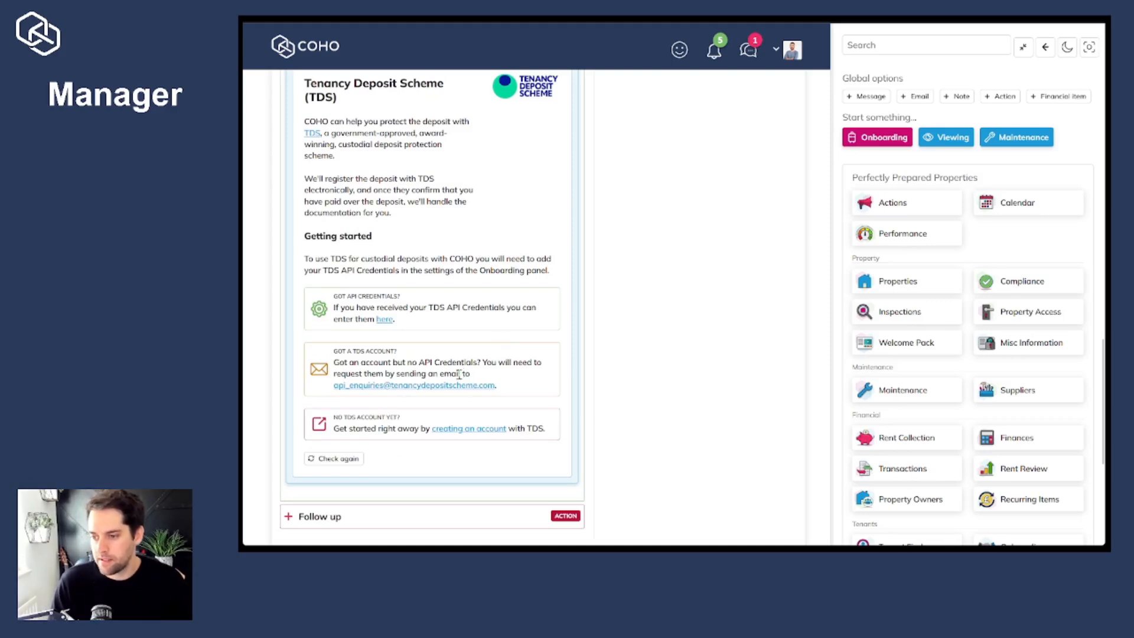
{"action": "scroll", "coordinate": [612, 369], "scroll_direction": "up", "scroll_amount": 1}
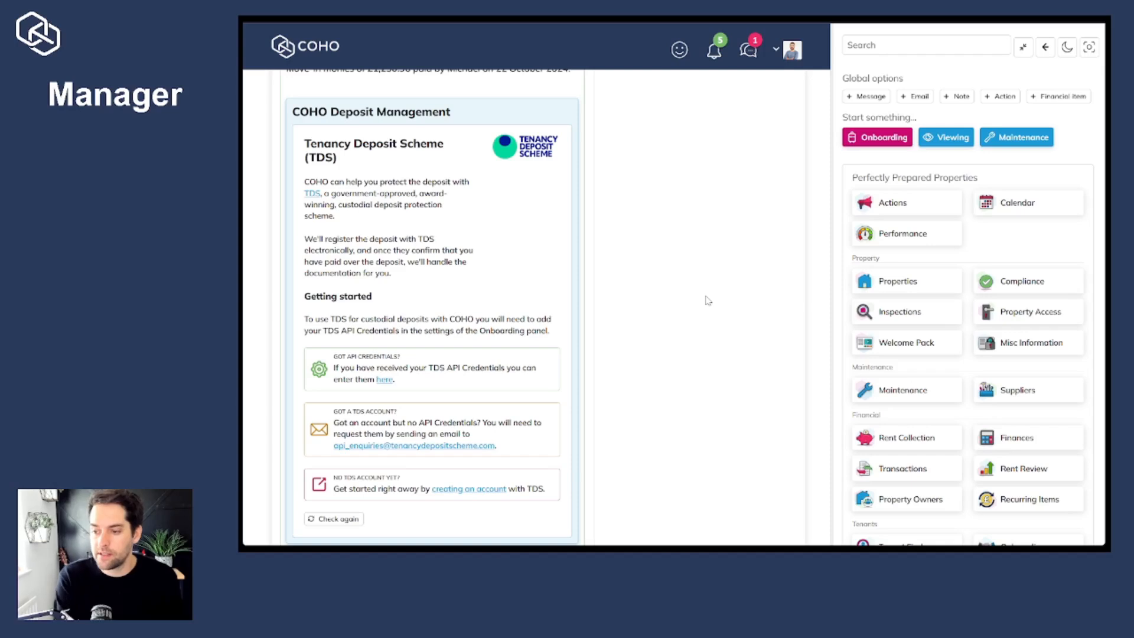
{"action": "scroll", "coordinate": [591, 301], "scroll_direction": "down", "scroll_amount": 1}
{"action": "scroll", "coordinate": [570, 322], "scroll_direction": "up", "scroll_amount": 3}
{"action": "scroll", "coordinate": [566, 323], "scroll_direction": "down", "scroll_amount": 2}
{"action": "scroll", "coordinate": [561, 328], "scroll_direction": "up", "scroll_amount": 3}
{"action": "scroll", "coordinate": [549, 337], "scroll_direction": "down", "scroll_amount": 5}
{"action": "scroll", "coordinate": [532, 343], "scroll_direction": "up", "scroll_amount": 5}
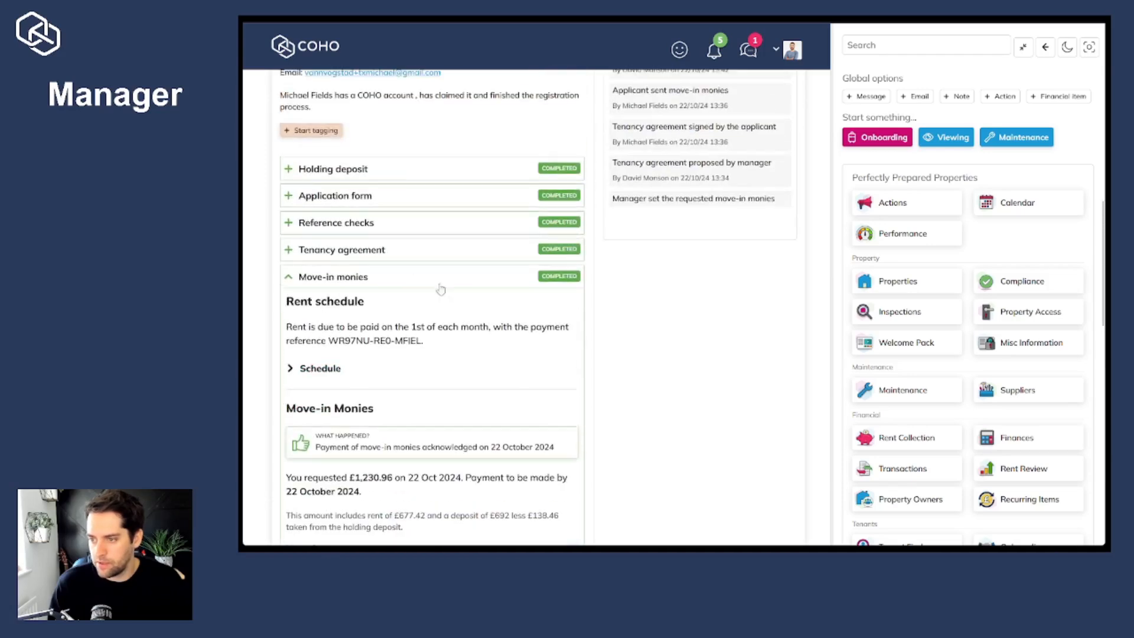
Collapse the Move-in monies details and reload the onboarding table
{"action": "left_click", "coordinate": [398, 277]}
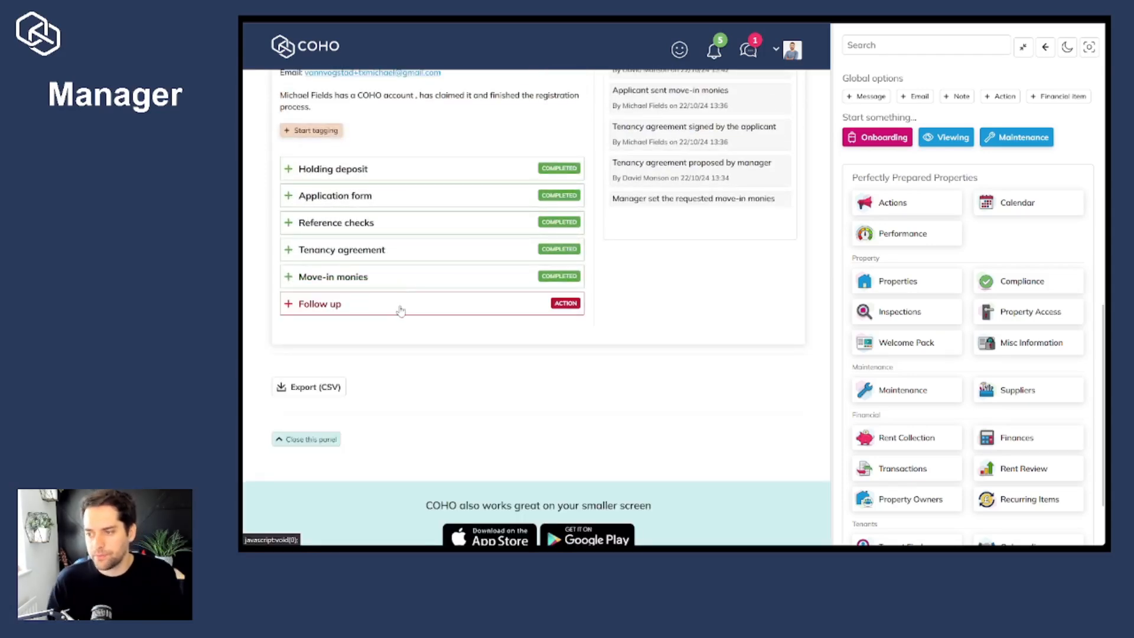
{"action": "scroll", "coordinate": [413, 319], "scroll_direction": "up", "scroll_amount": 3}
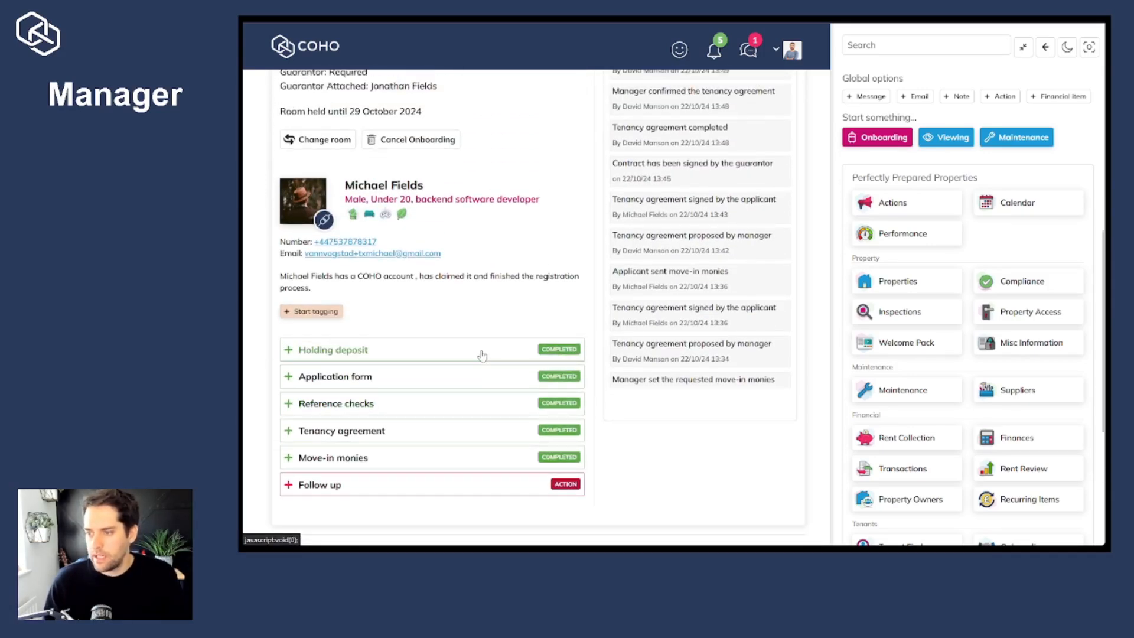
{"action": "scroll", "coordinate": [489, 364], "scroll_direction": "up", "scroll_amount": 5}
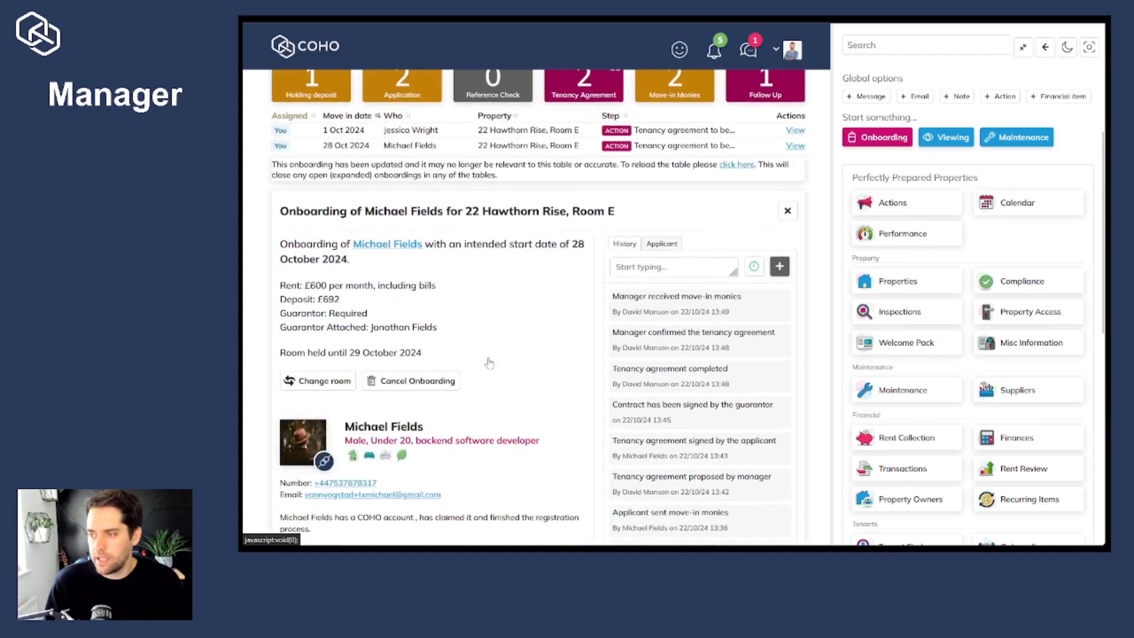
{"action": "scroll", "coordinate": [514, 353], "scroll_direction": "down", "scroll_amount": 2}
{"action": "left_click", "coordinate": [737, 105]}
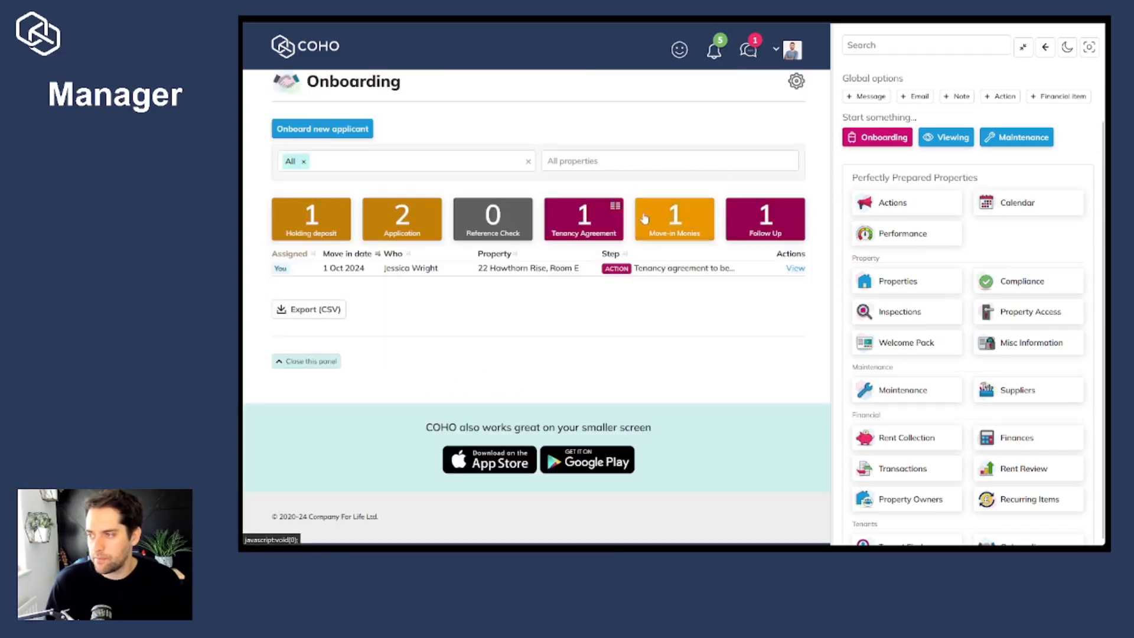
Open the Room E onboarding under Follow Up and scroll to its remaining tasks
{"action": "left_click", "coordinate": [758, 228]}
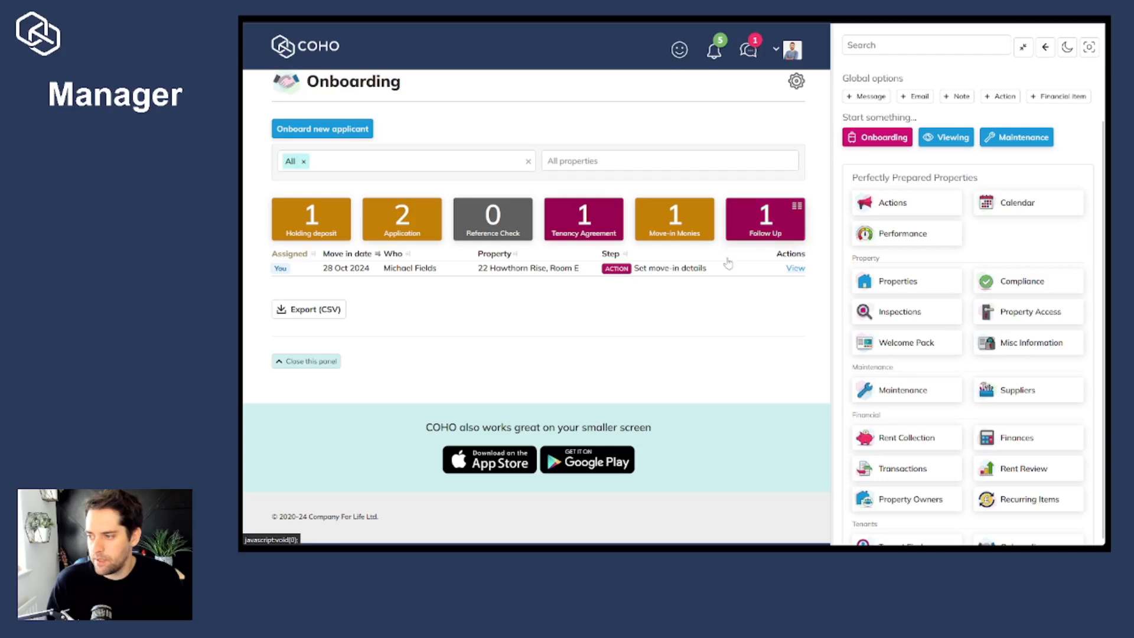
{"action": "left_click", "coordinate": [796, 268]}
{"action": "scroll", "coordinate": [402, 378], "scroll_direction": "down", "scroll_amount": 8}
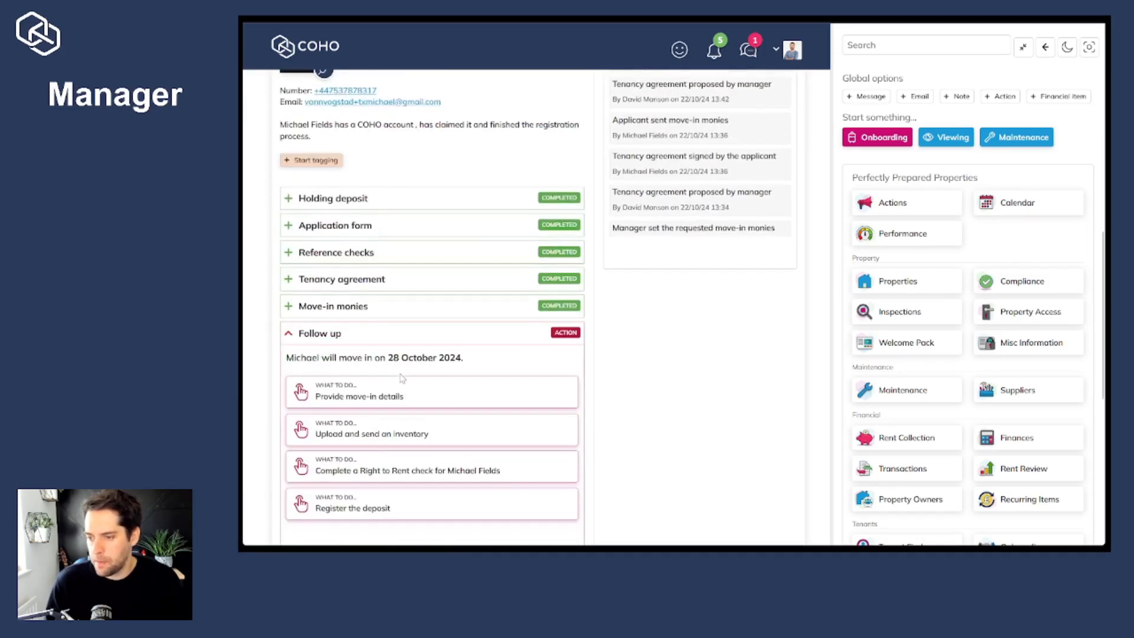
{"action": "scroll", "coordinate": [401, 378], "scroll_direction": "down", "scroll_amount": 2}
{"action": "scroll", "coordinate": [528, 339], "scroll_direction": "down", "scroll_amount": 1}
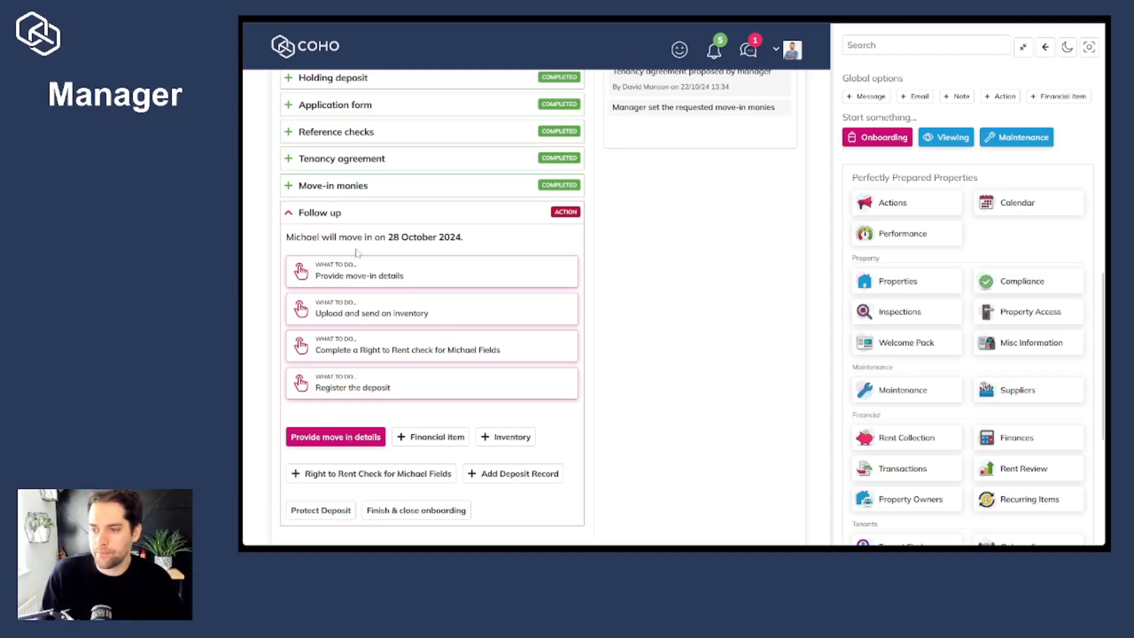
{"action": "left_click_drag", "start_coordinate": [408, 282], "coordinate": [319, 289]}
Name the move-in details 'Move-in Instructions' with text 'Come to the office to pick up keys.'
{"action": "left_click", "coordinate": [321, 289]}
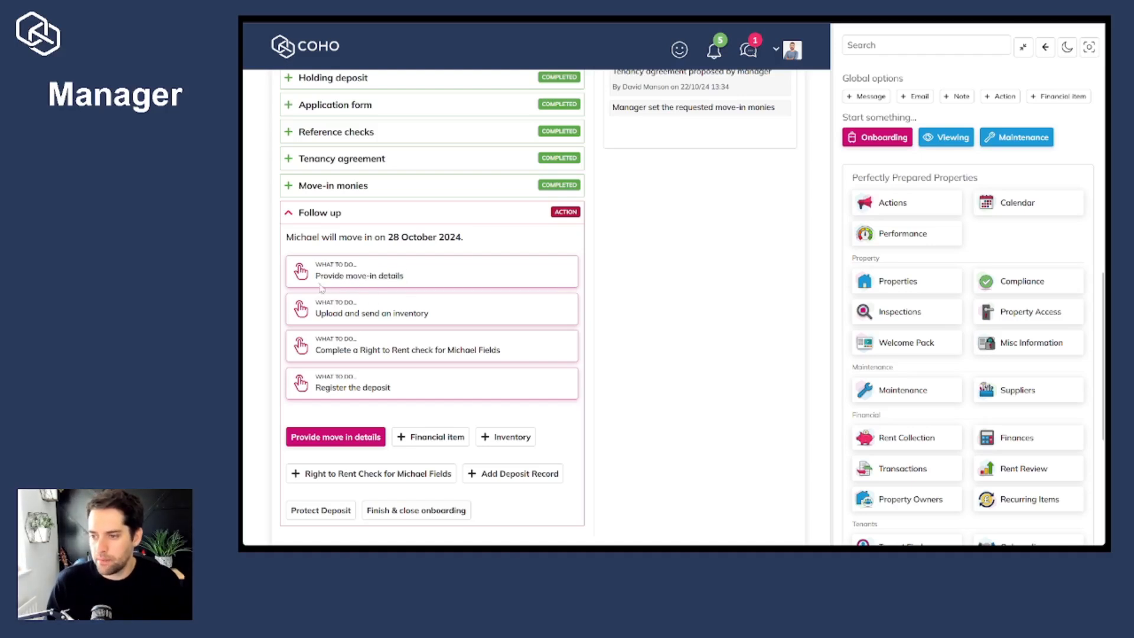
{"action": "left_click", "coordinate": [335, 438]}
{"action": "scroll", "coordinate": [486, 235], "scroll_direction": "down", "scroll_amount": 5}
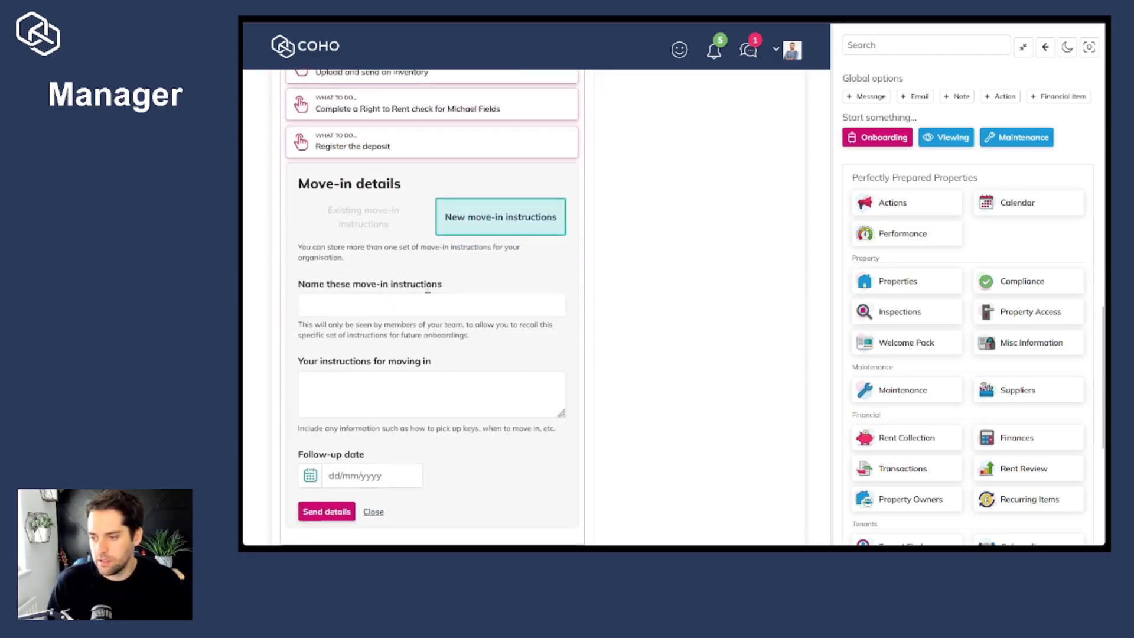
{"action": "left_click", "coordinate": [451, 299]}
{"action": "type", "text": "Move"}
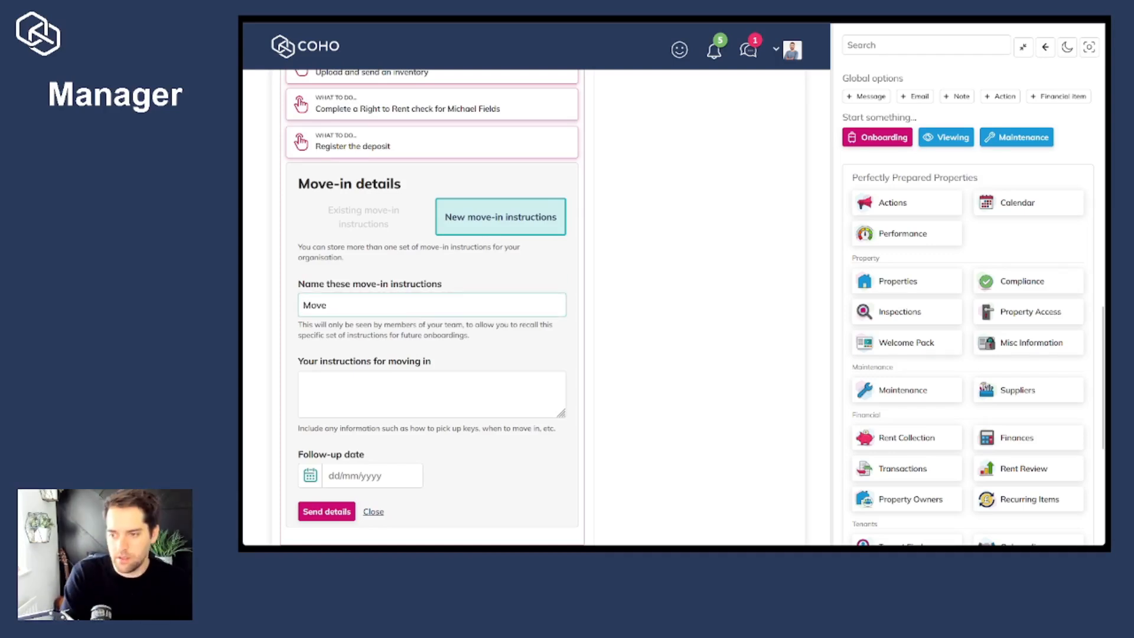
{"action": "type", "text": "-in Instructions"}
{"action": "key", "text": "Tab"}
{"action": "type", "text": "Come to the office to pick up keys."}
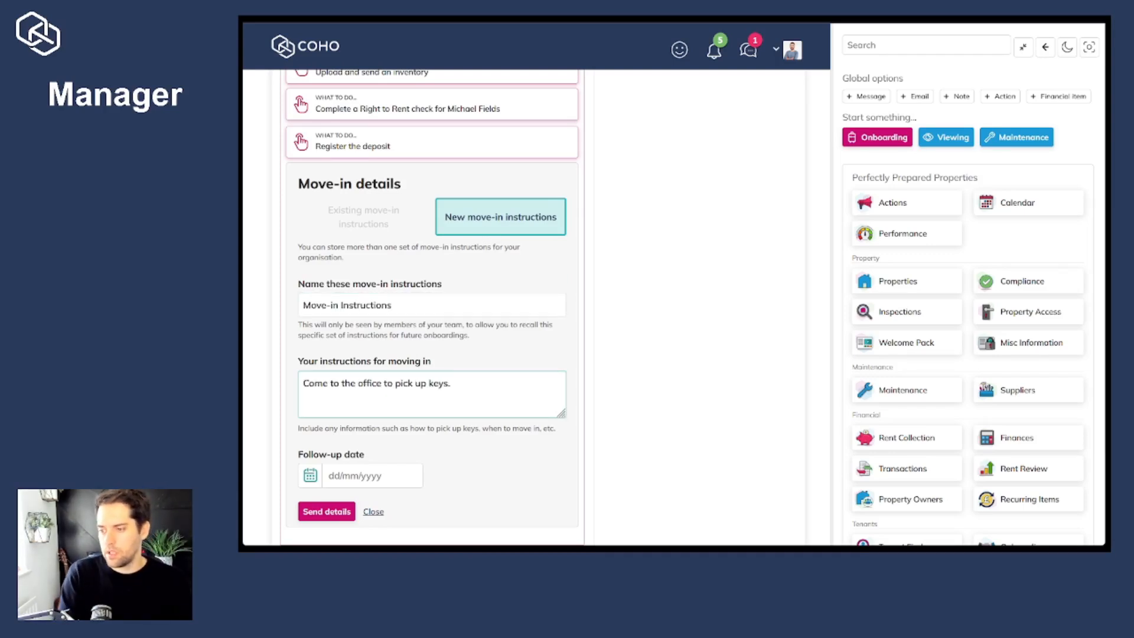
Set the follow-up date to 31 October 2024 and send the move-in details
{"action": "scroll", "coordinate": [421, 301], "scroll_direction": "down", "scroll_amount": 1}
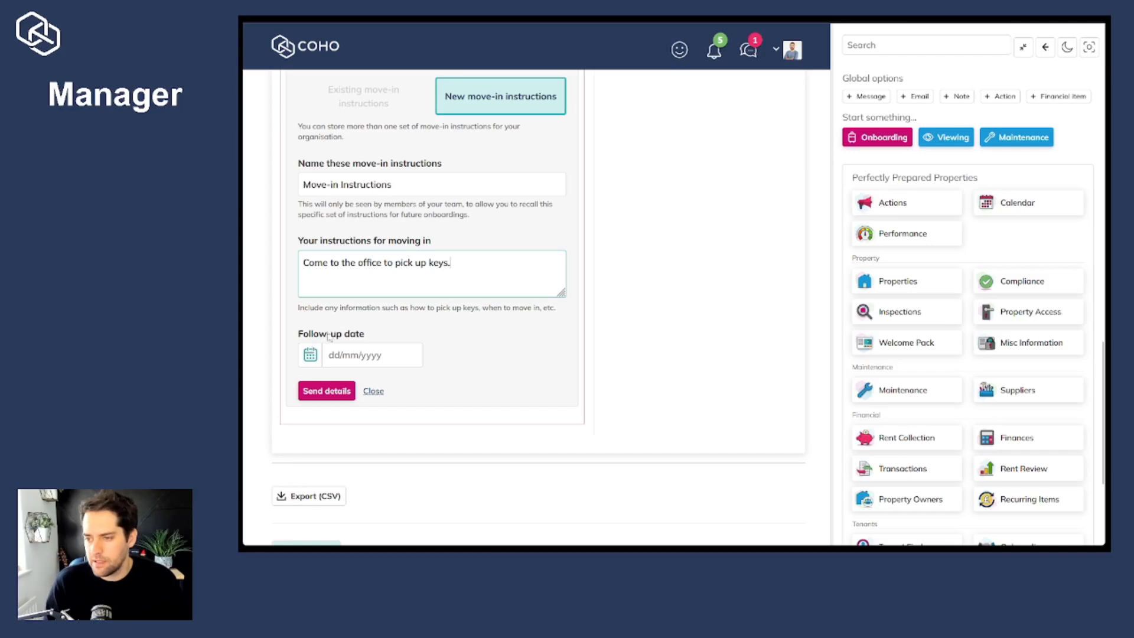
{"action": "scroll", "coordinate": [455, 316], "scroll_direction": "up", "scroll_amount": 1}
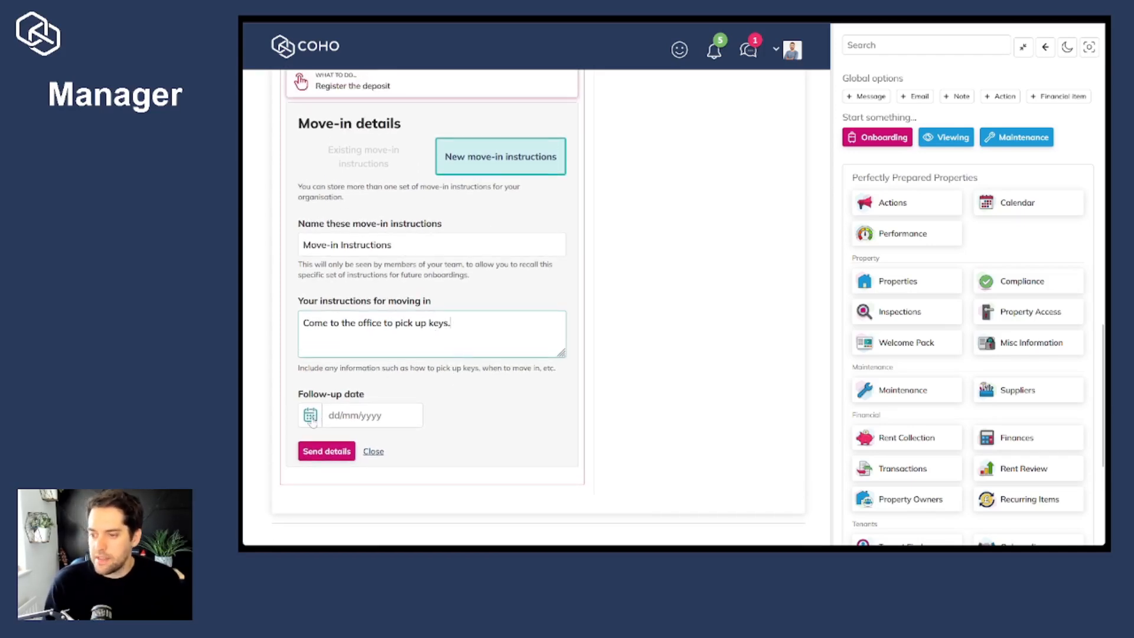
{"action": "left_click", "coordinate": [311, 415]}
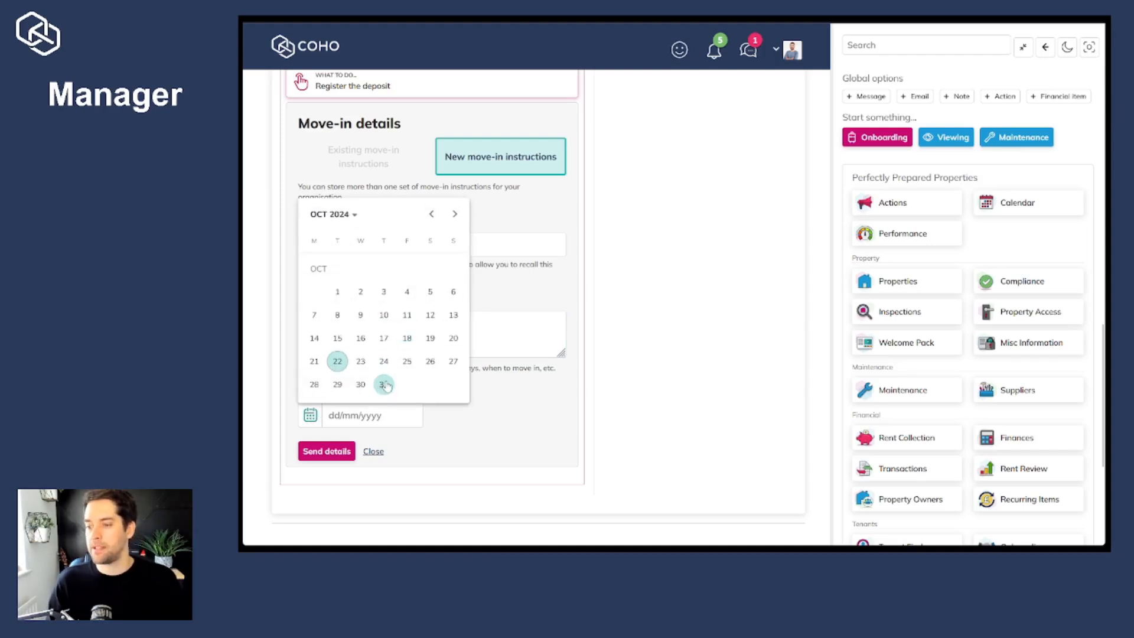
{"action": "left_click", "coordinate": [384, 385]}
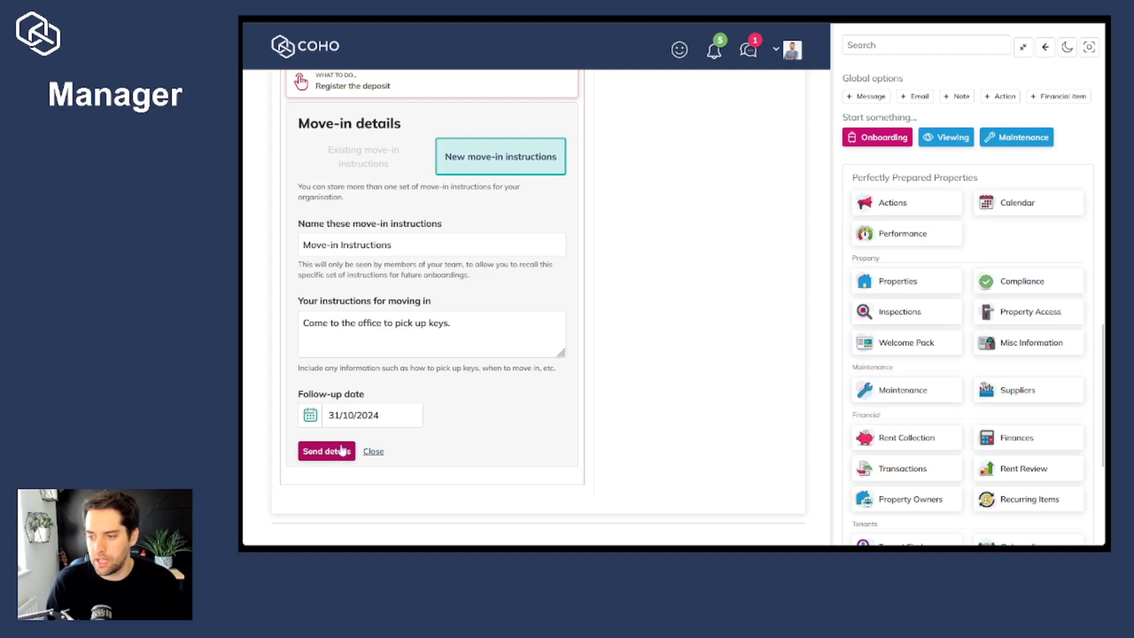
{"action": "left_click", "coordinate": [342, 450]}
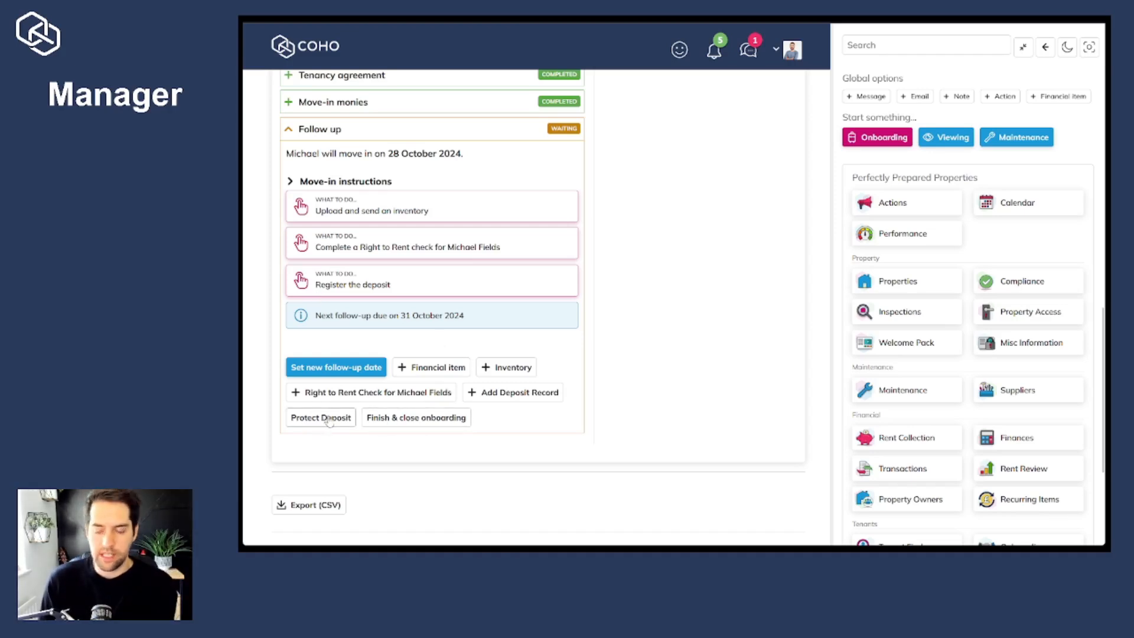
Start a new deposit record for the £692 deposit
{"action": "left_click", "coordinate": [508, 394]}
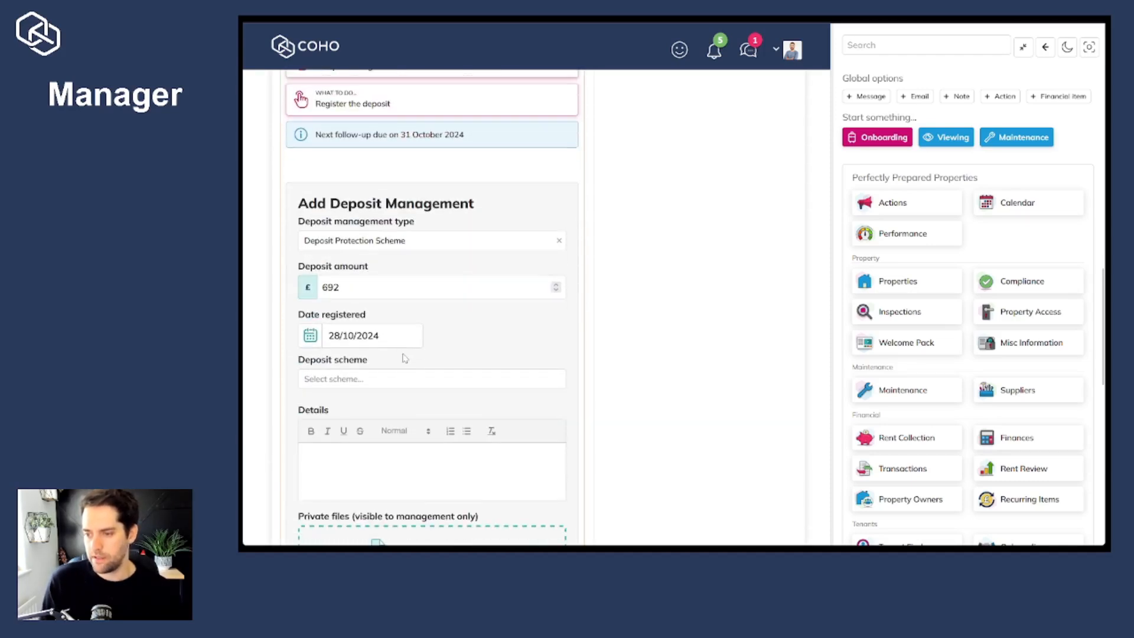
Select Tenancy Deposit Scheme and attach Example Doc.pdf to the £692 deposit record
{"action": "scroll", "coordinate": [352, 239], "scroll_direction": "down", "scroll_amount": 1}
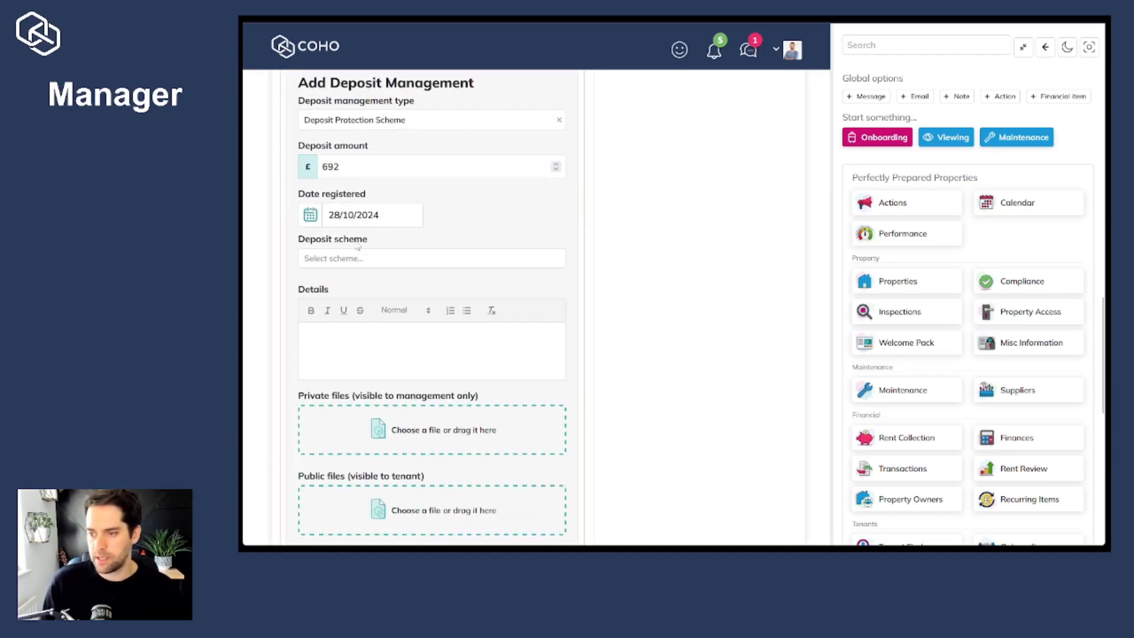
{"action": "left_click", "coordinate": [349, 260]}
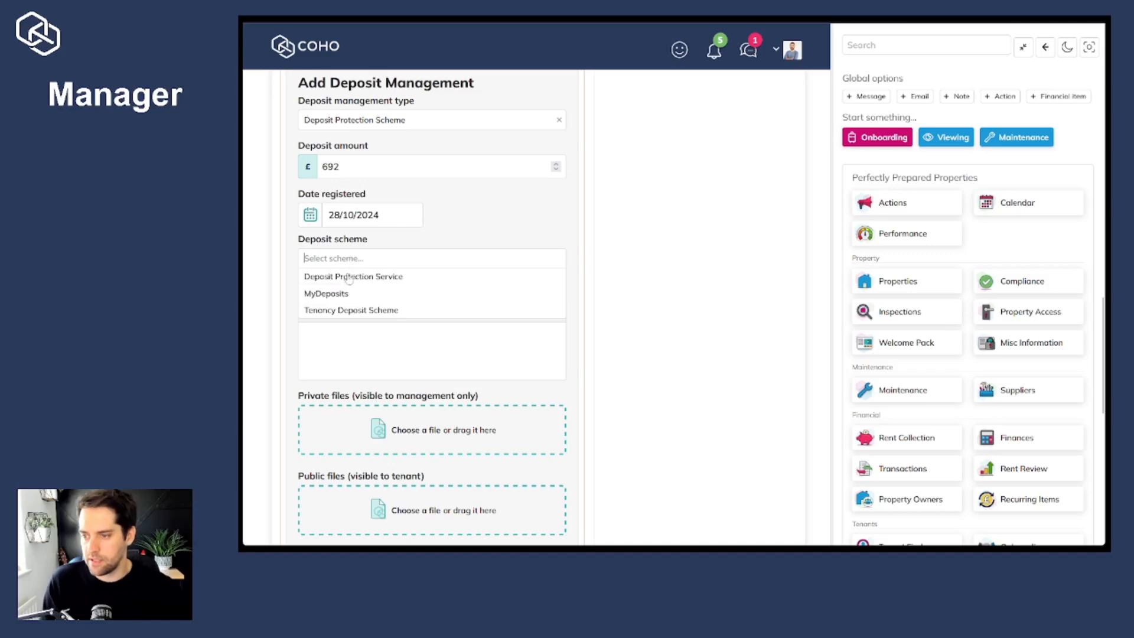
{"action": "left_click", "coordinate": [355, 310]}
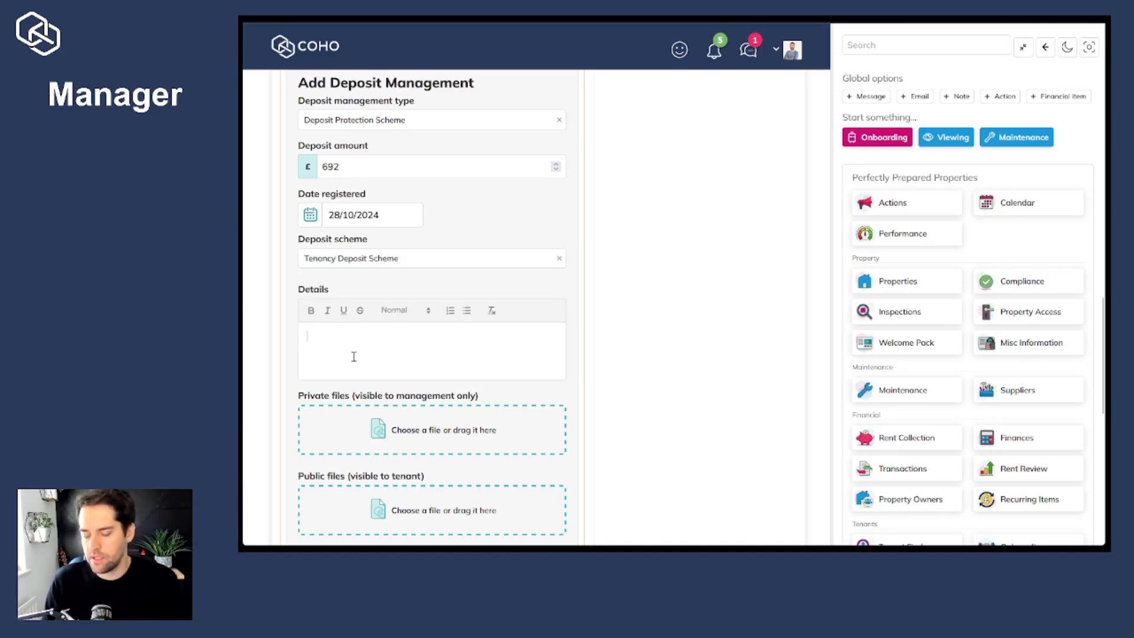
{"action": "scroll", "coordinate": [334, 255], "scroll_direction": "down", "scroll_amount": 3}
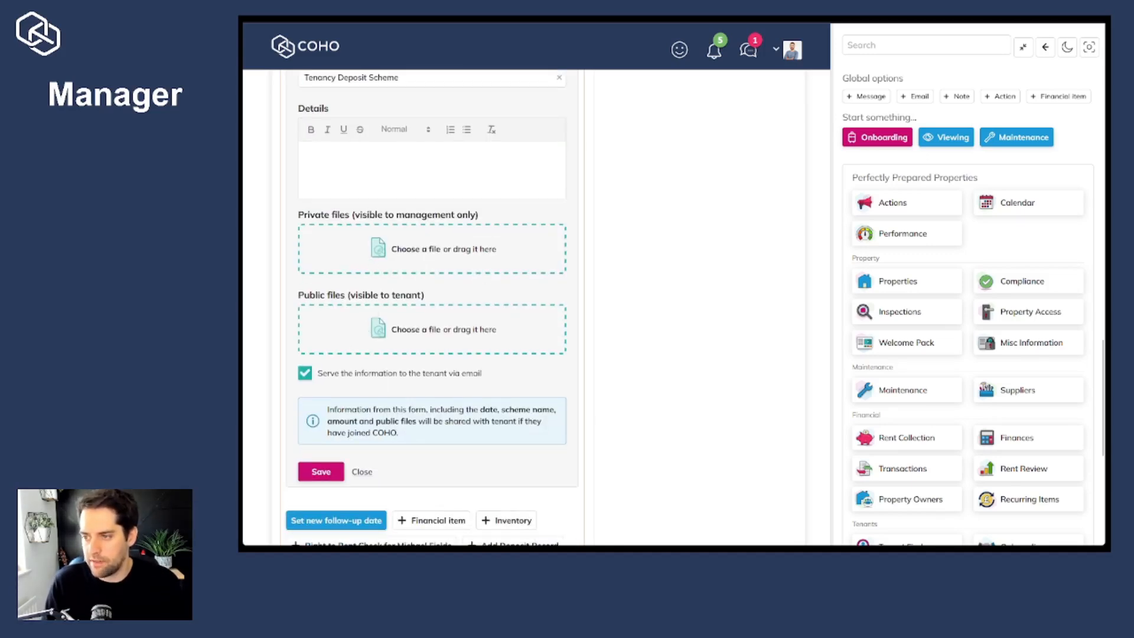
{"action": "double_click", "coordinate": [392, 306]}
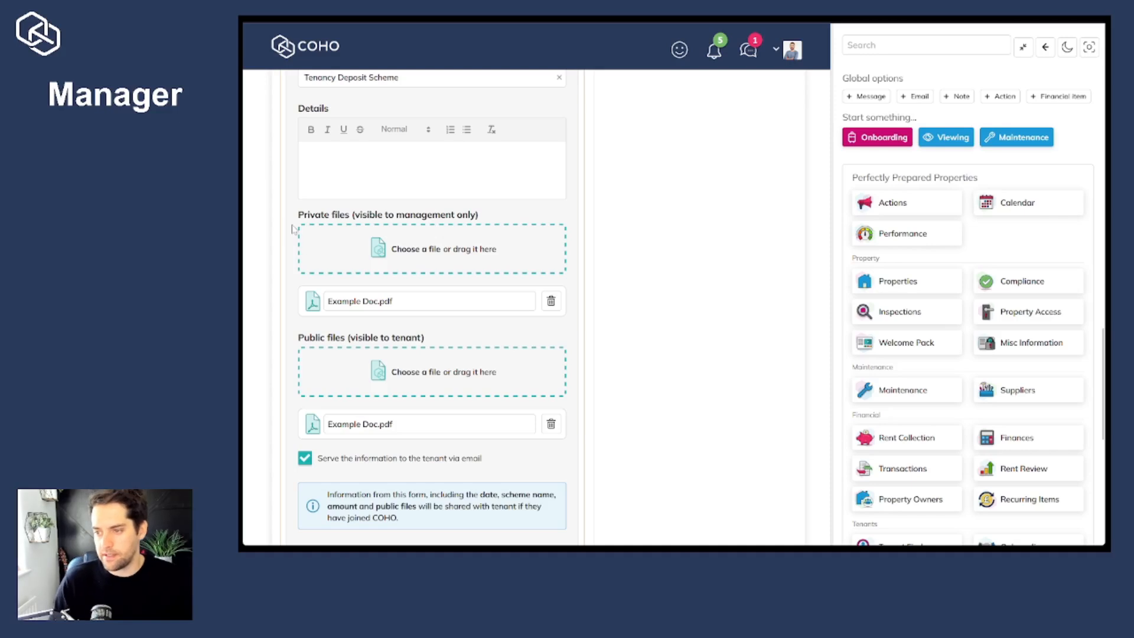
Save the deposit record and check the deposit-added confirmation
{"action": "scroll", "coordinate": [332, 403], "scroll_direction": "down", "scroll_amount": 1}
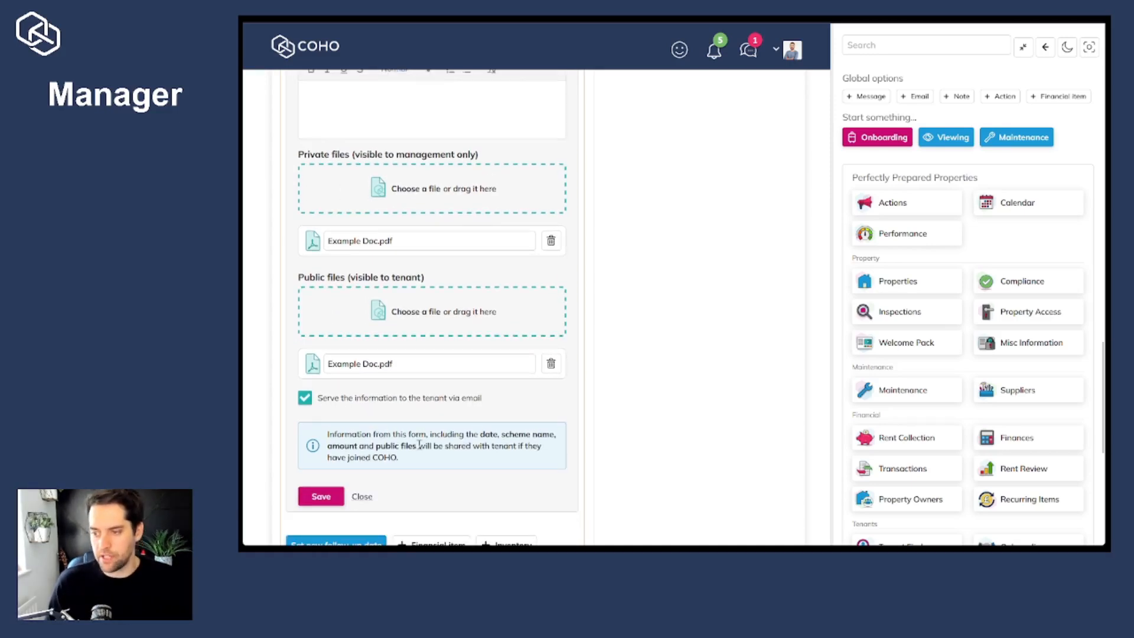
{"action": "left_click", "coordinate": [332, 499]}
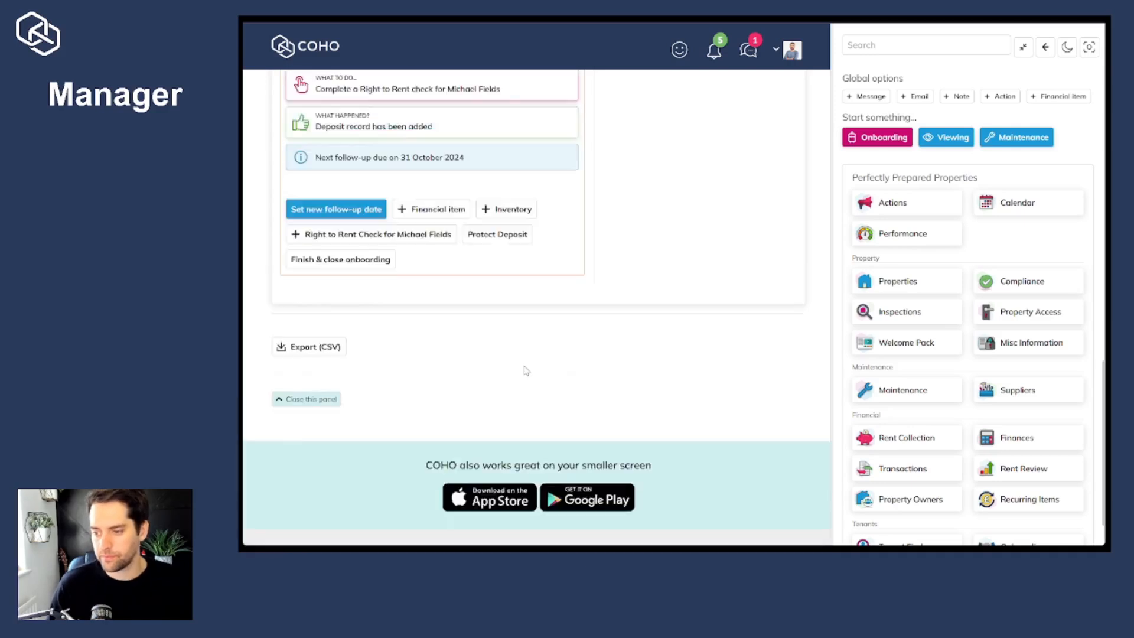
{"action": "left_click_drag", "start_coordinate": [435, 248], "coordinate": [316, 248]}
{"action": "left_click", "coordinate": [319, 252]}
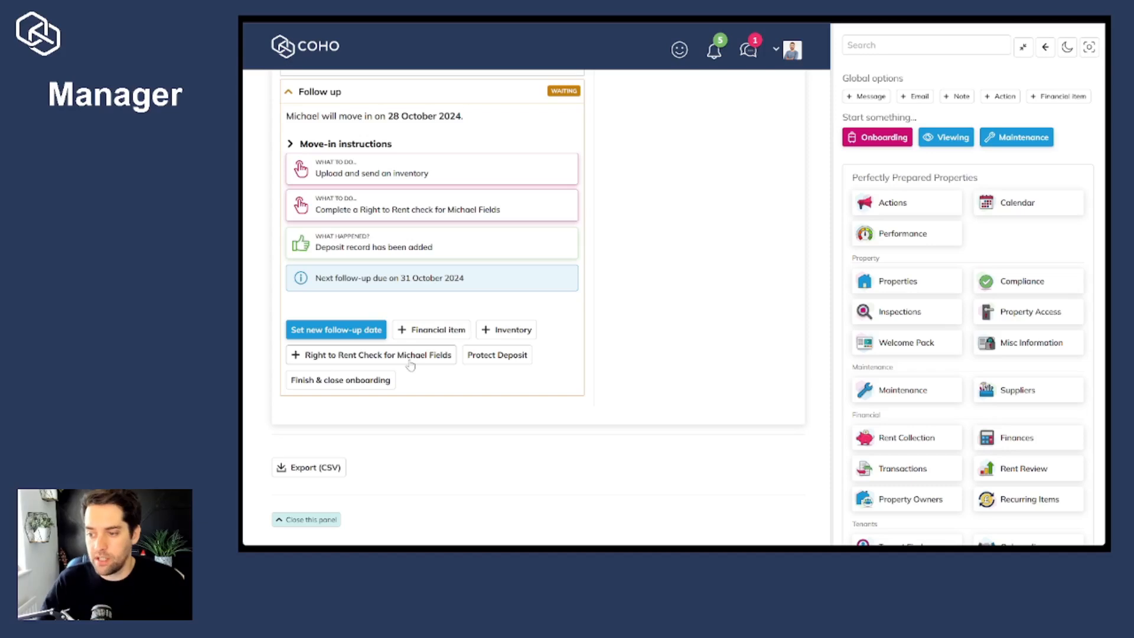
Review the completed application form details, then begin a new Right to Rent check
{"action": "scroll", "coordinate": [395, 349], "scroll_direction": "up", "scroll_amount": 5}
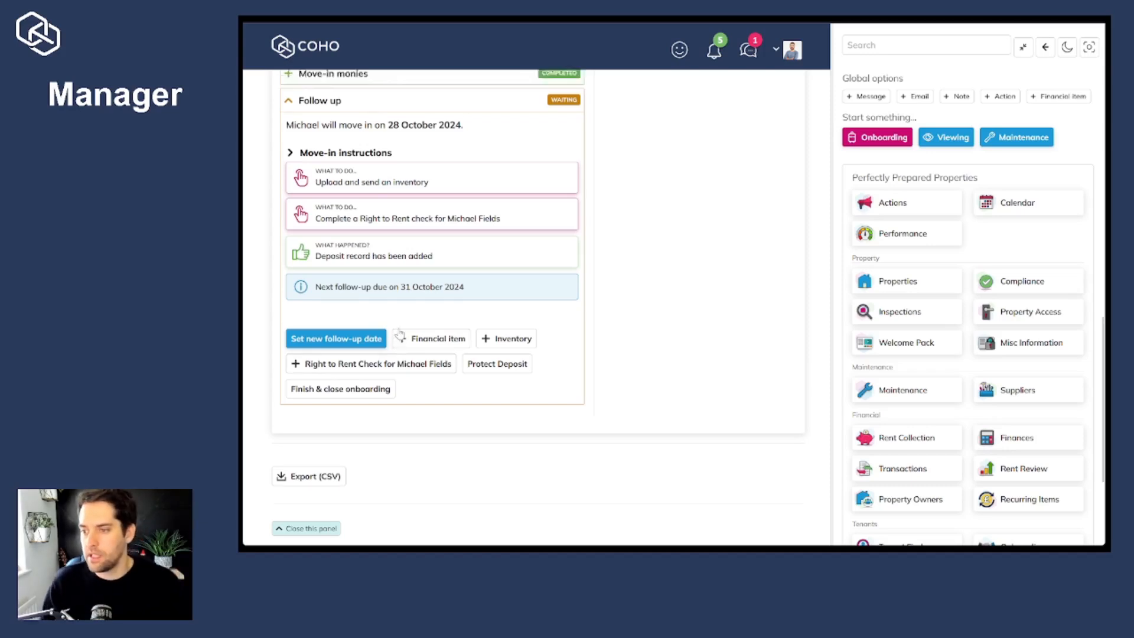
{"action": "left_click", "coordinate": [360, 284]}
{"action": "scroll", "coordinate": [388, 358], "scroll_direction": "down", "scroll_amount": 2}
{"action": "left_click", "coordinate": [360, 274]}
{"action": "scroll", "coordinate": [425, 366], "scroll_direction": "down", "scroll_amount": 4}
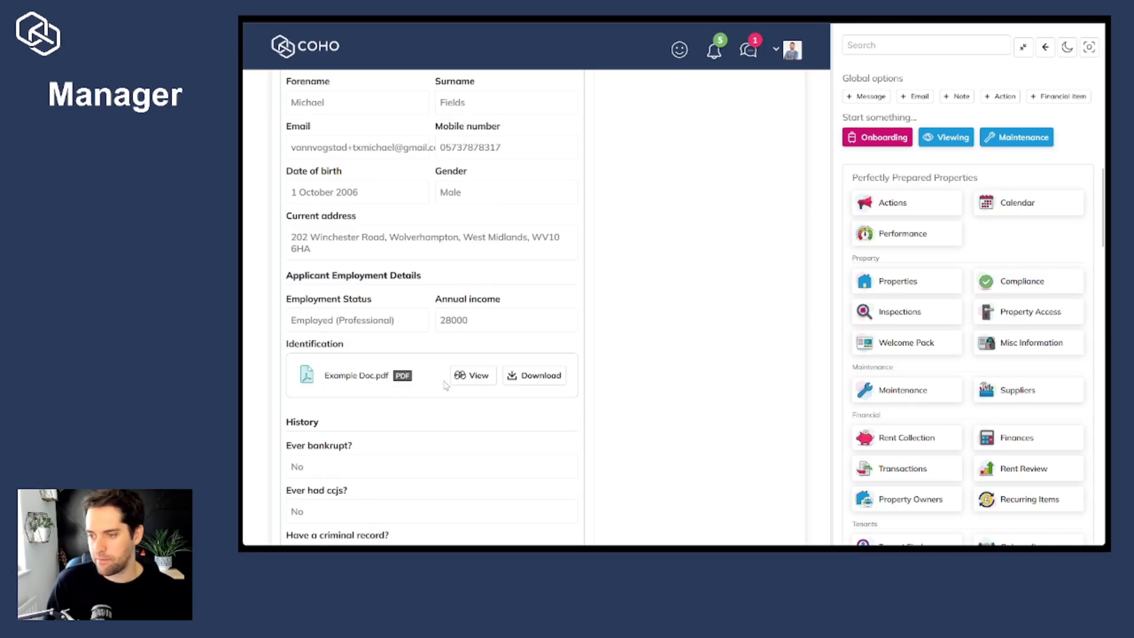
{"action": "scroll", "coordinate": [444, 381], "scroll_direction": "up", "scroll_amount": 4}
{"action": "left_click", "coordinate": [378, 166]}
{"action": "scroll", "coordinate": [445, 312], "scroll_direction": "down", "scroll_amount": 5}
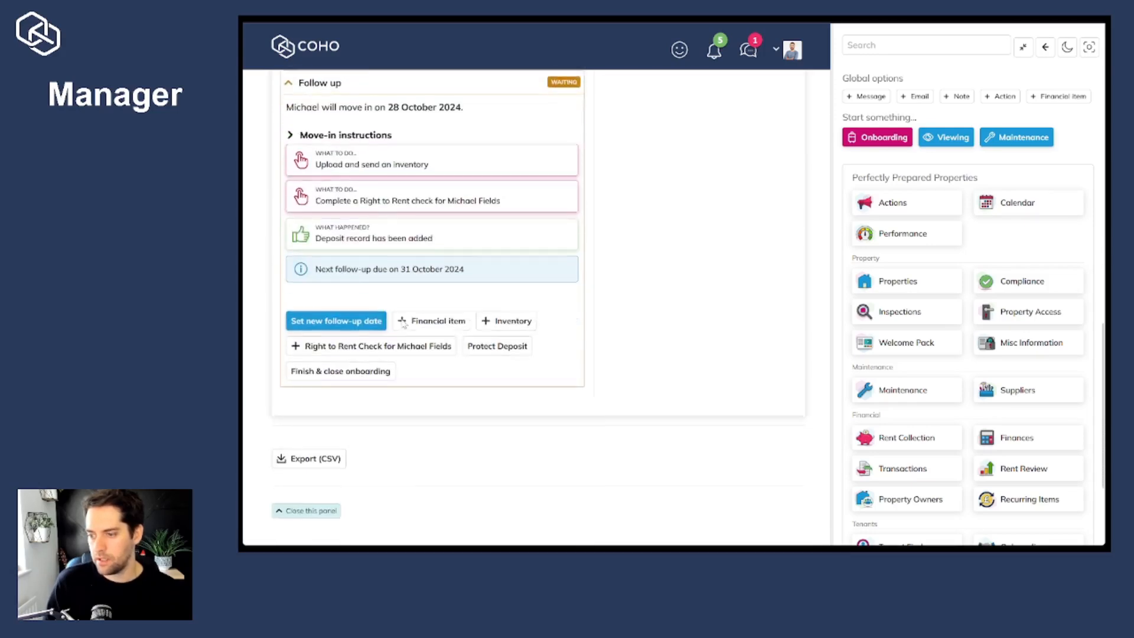
{"action": "left_click", "coordinate": [387, 255]}
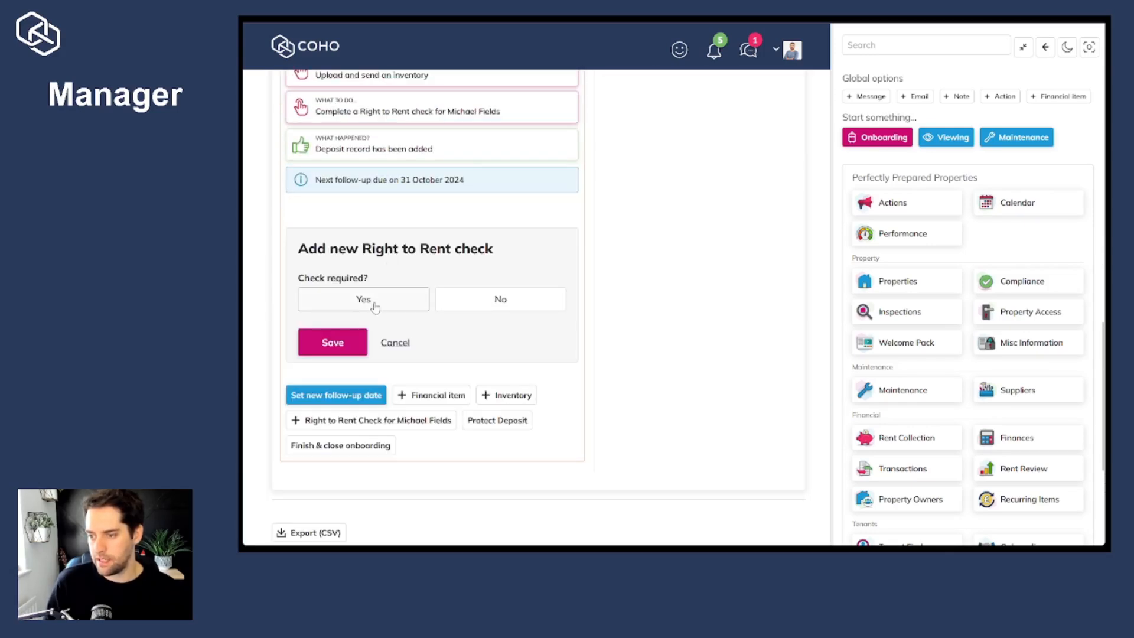
Mark the check as required and add a UK passport valid until 09/02/2027
{"action": "left_click", "coordinate": [375, 303]}
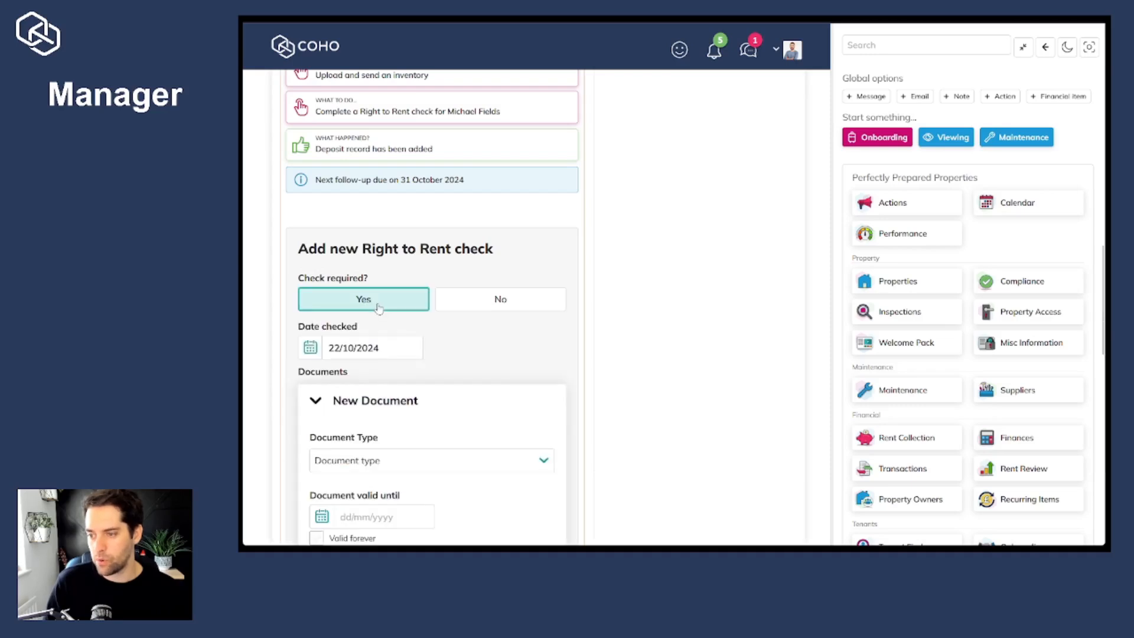
{"action": "scroll", "coordinate": [443, 313], "scroll_direction": "down", "scroll_amount": 2}
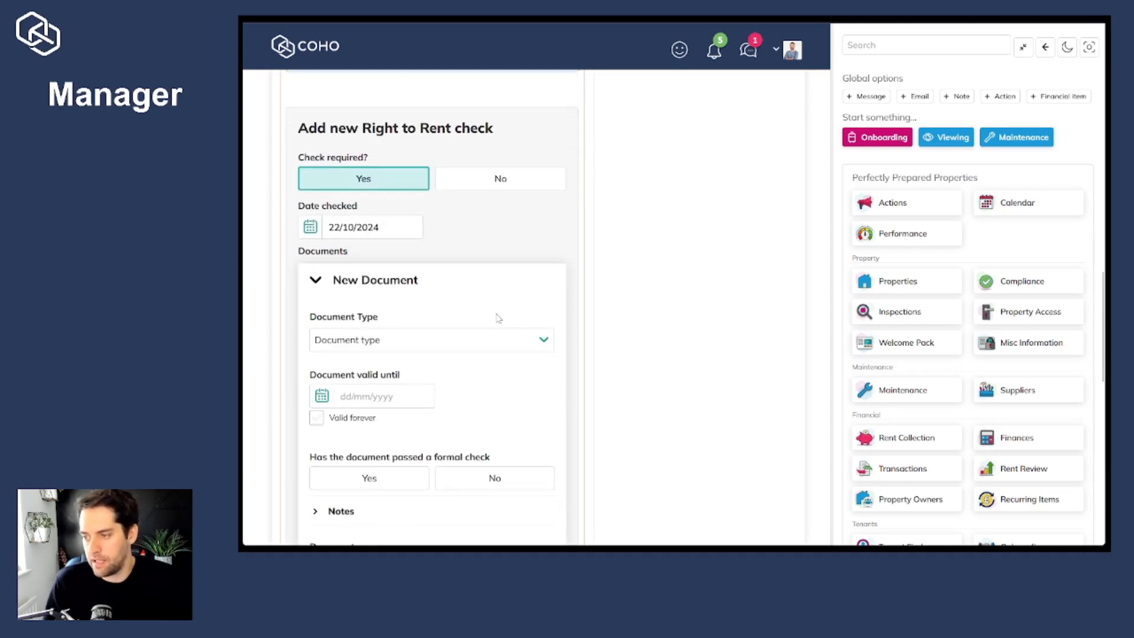
{"action": "scroll", "coordinate": [395, 245], "scroll_direction": "down", "scroll_amount": 1}
{"action": "left_click", "coordinate": [386, 283]}
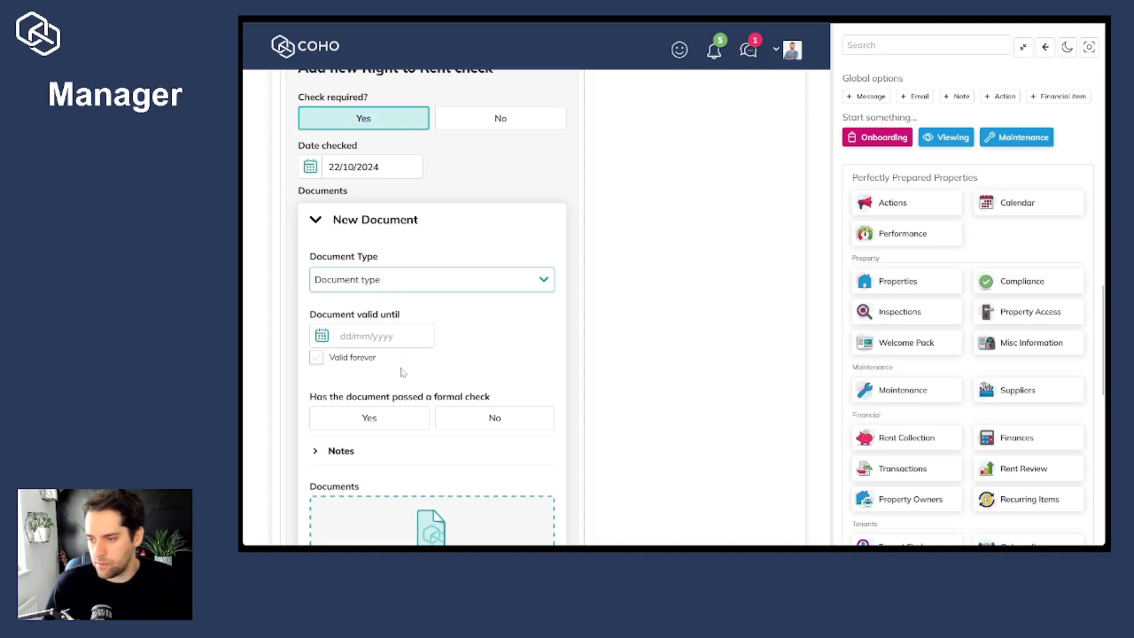
{"action": "left_click", "coordinate": [413, 417]}
{"action": "left_click", "coordinate": [411, 340]}
{"action": "left_click", "coordinate": [353, 343]}
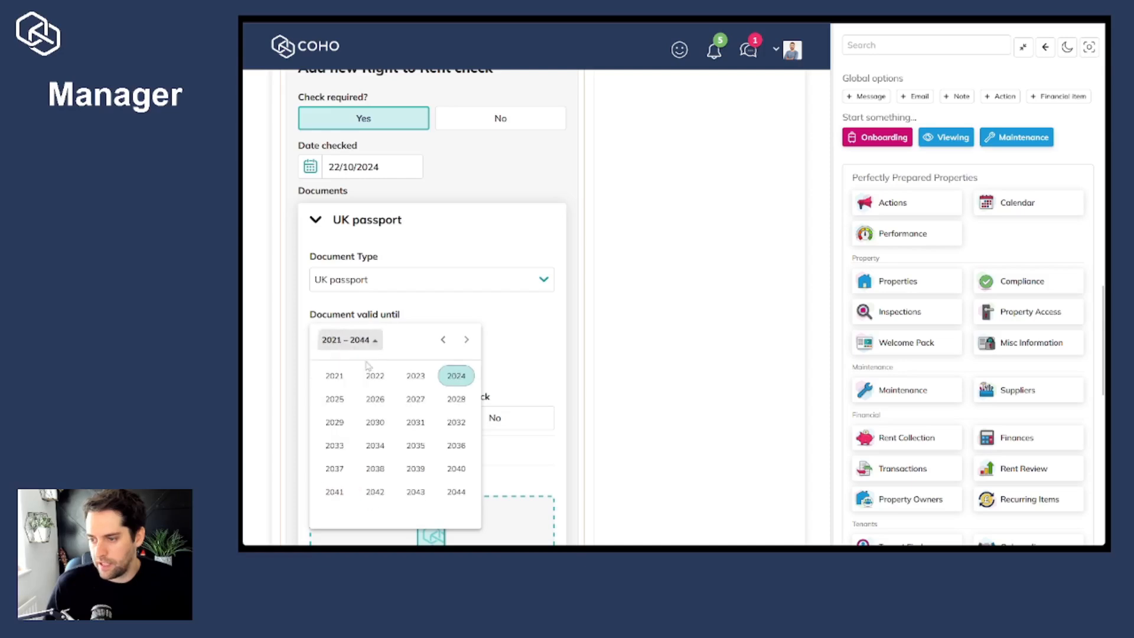
{"action": "left_click", "coordinate": [414, 401]}
{"action": "left_click", "coordinate": [375, 399]}
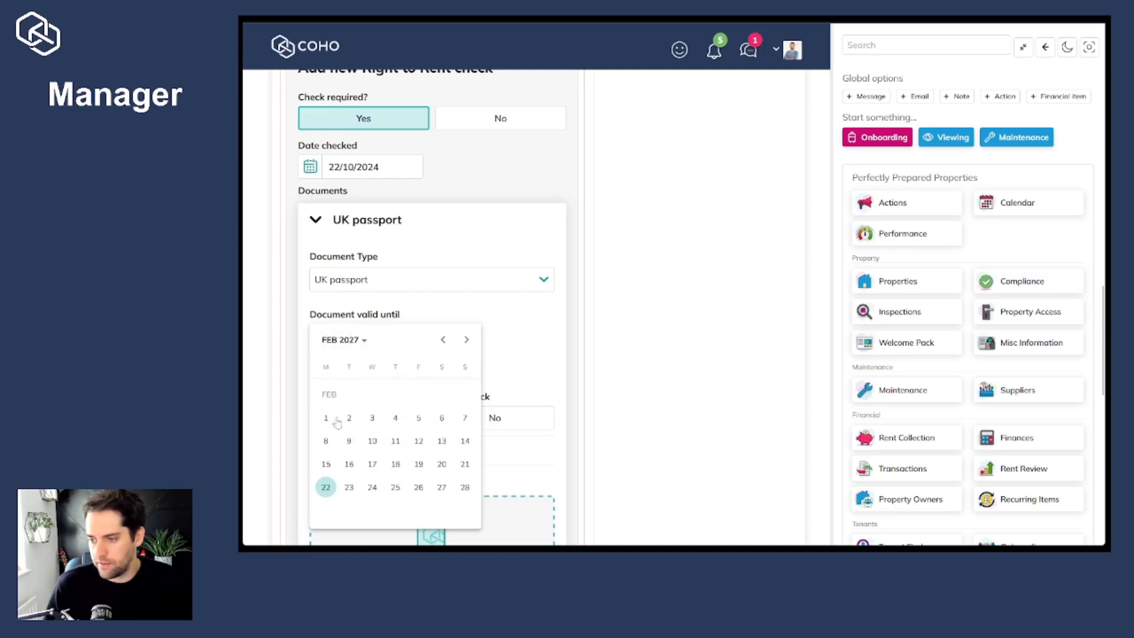
{"action": "left_click", "coordinate": [347, 442]}
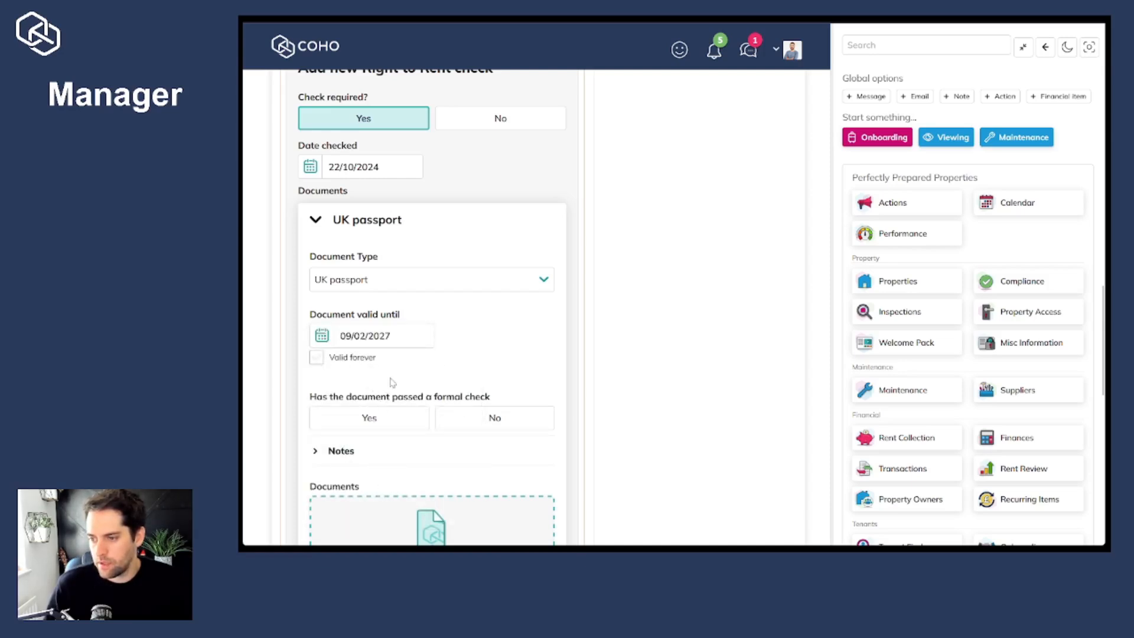
Confirm the passport passed a formal check and save the document
{"action": "scroll", "coordinate": [390, 383], "scroll_direction": "down", "scroll_amount": 2}
{"action": "left_click", "coordinate": [392, 304]}
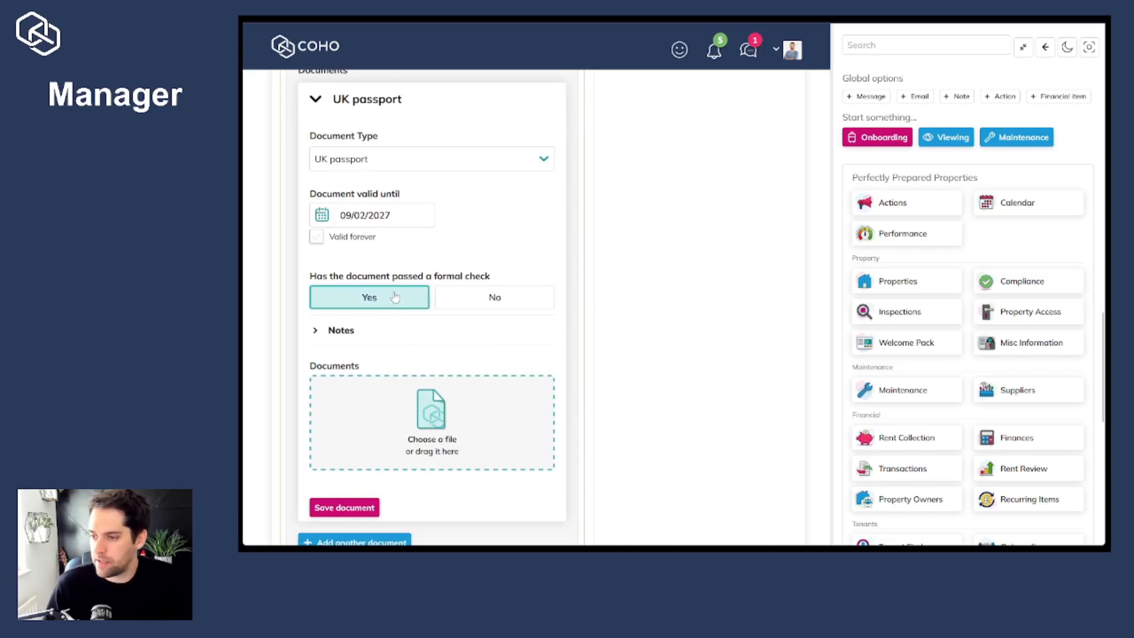
{"action": "scroll", "coordinate": [427, 320], "scroll_direction": "down", "scroll_amount": 1}
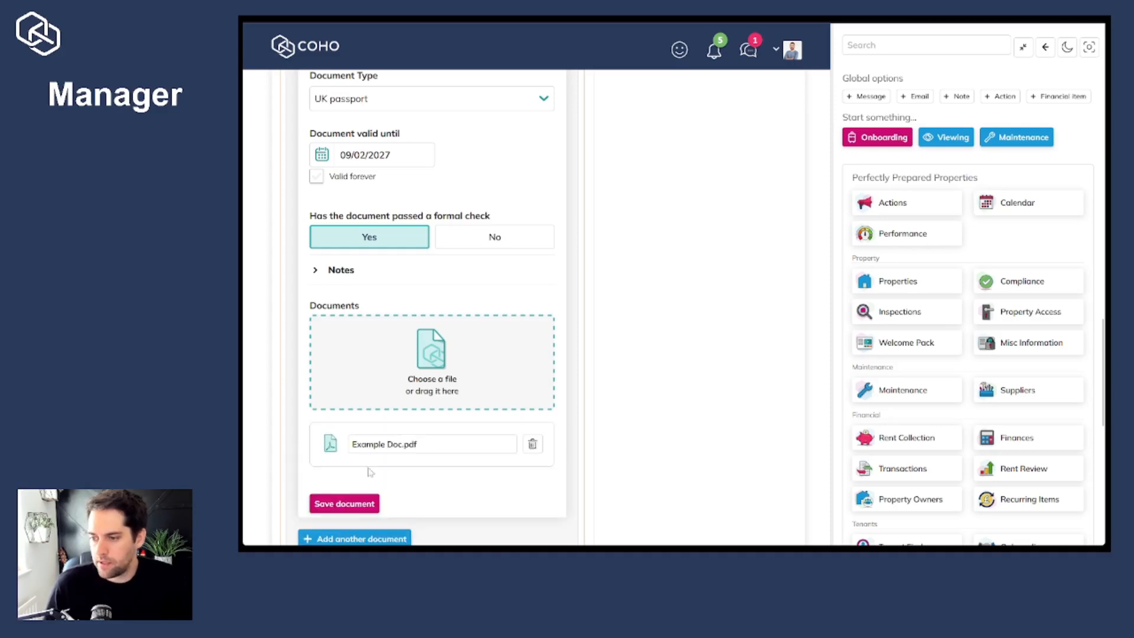
{"action": "left_click", "coordinate": [357, 506]}
Set the status to Accepted with unlimited stay and save the Right to Rent check
{"action": "scroll", "coordinate": [385, 356], "scroll_direction": "up", "scroll_amount": 1}
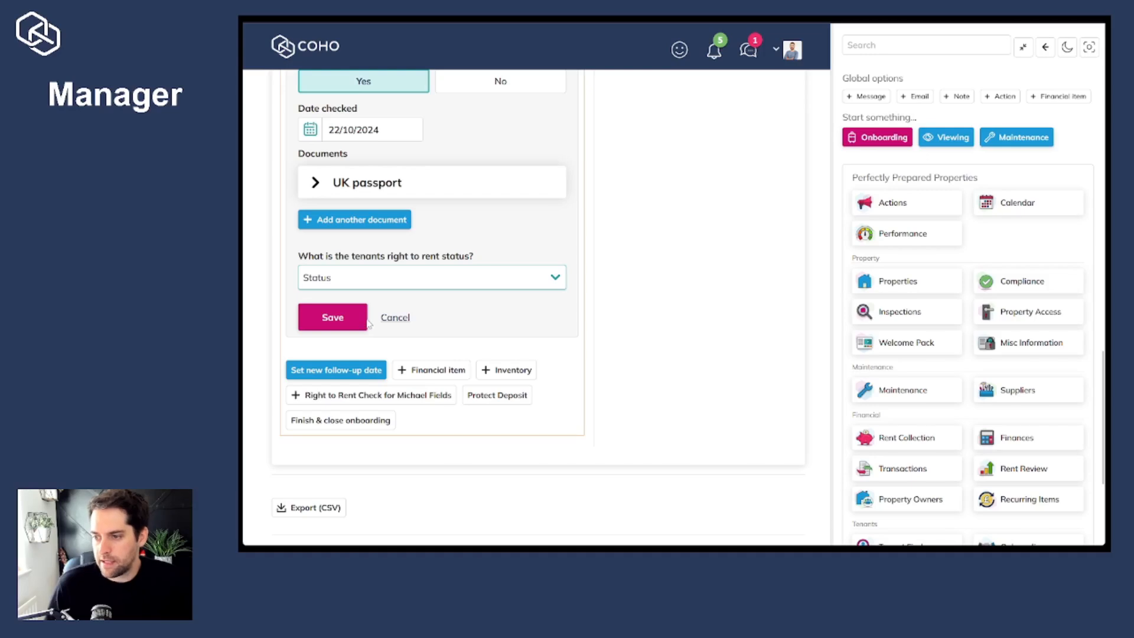
{"action": "left_click", "coordinate": [365, 323]}
{"action": "left_click", "coordinate": [439, 329]}
{"action": "scroll", "coordinate": [442, 332], "scroll_direction": "up", "scroll_amount": 2}
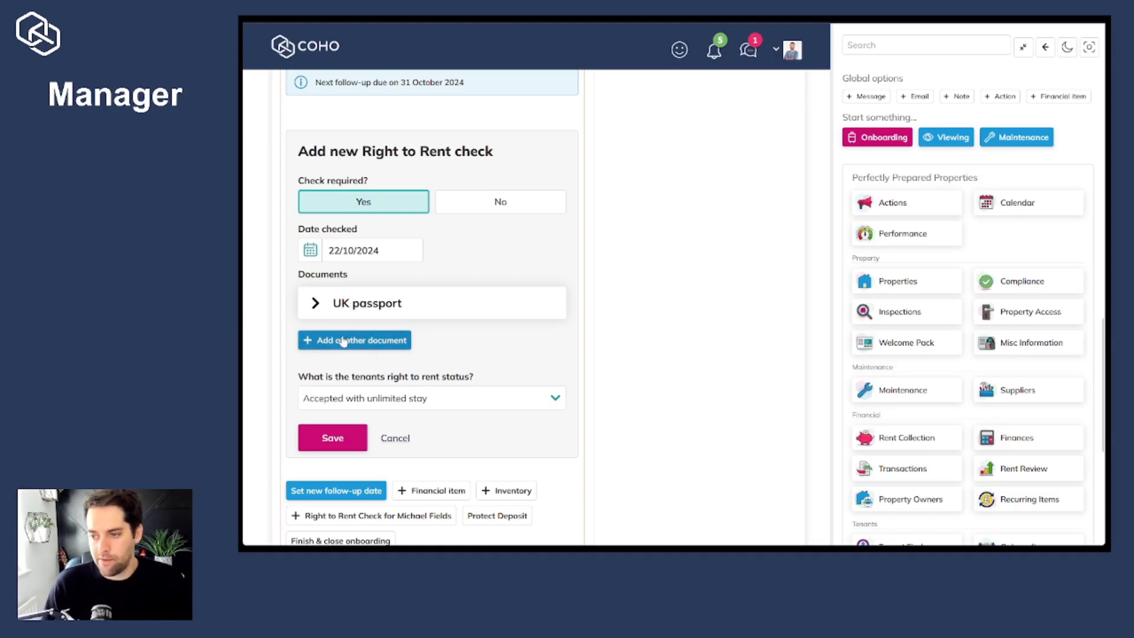
{"action": "left_click", "coordinate": [341, 439]}
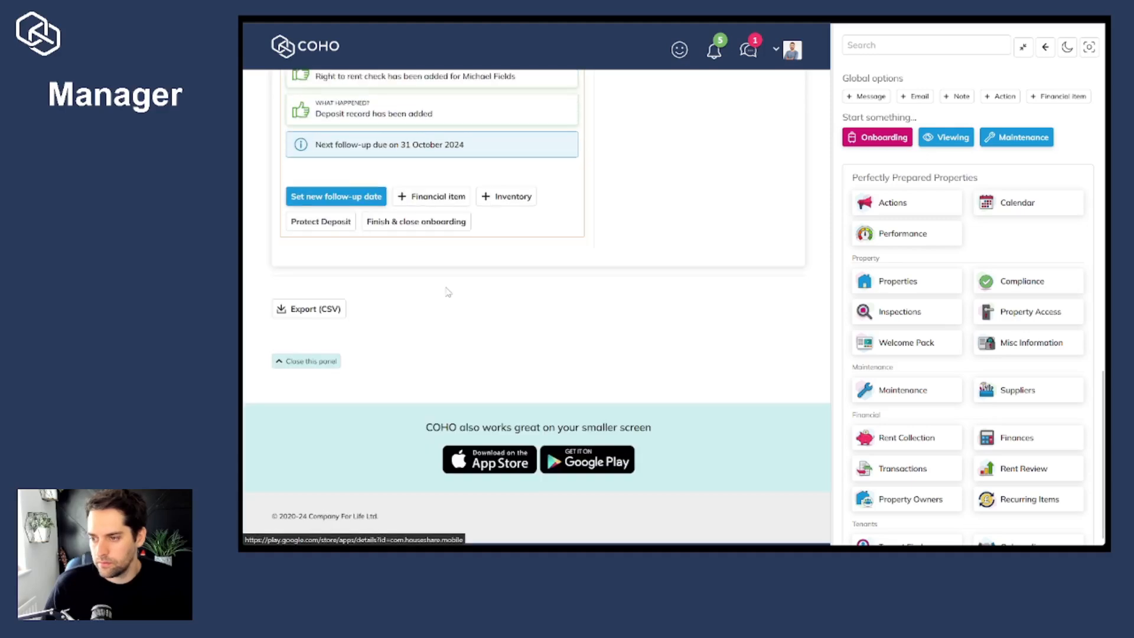
{"action": "scroll", "coordinate": [446, 295], "scroll_direction": "up", "scroll_amount": 3}
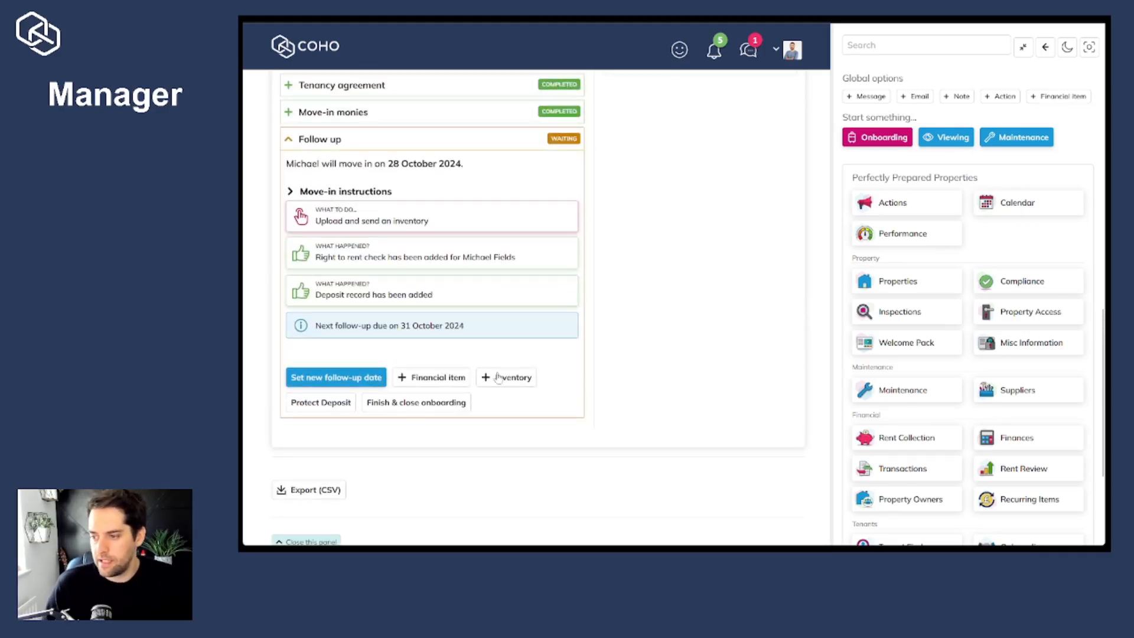
Start a new inventory template titled Room E Inventory, assigned to Room E
{"action": "left_click", "coordinate": [506, 377]}
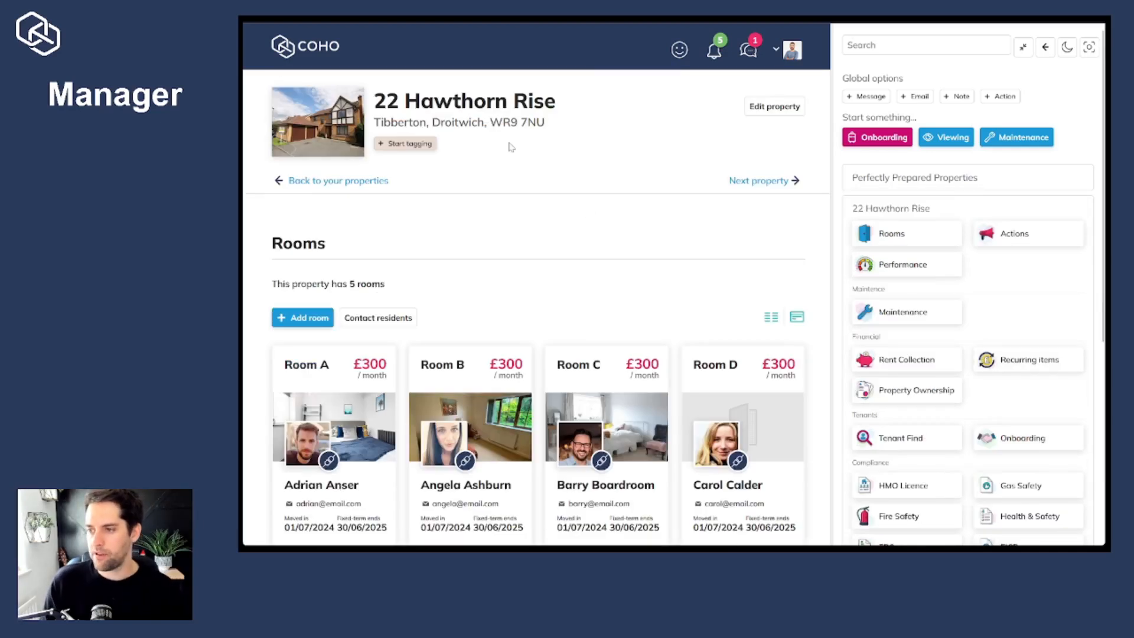
{"action": "scroll", "coordinate": [1040, 436], "scroll_direction": "down", "scroll_amount": 5}
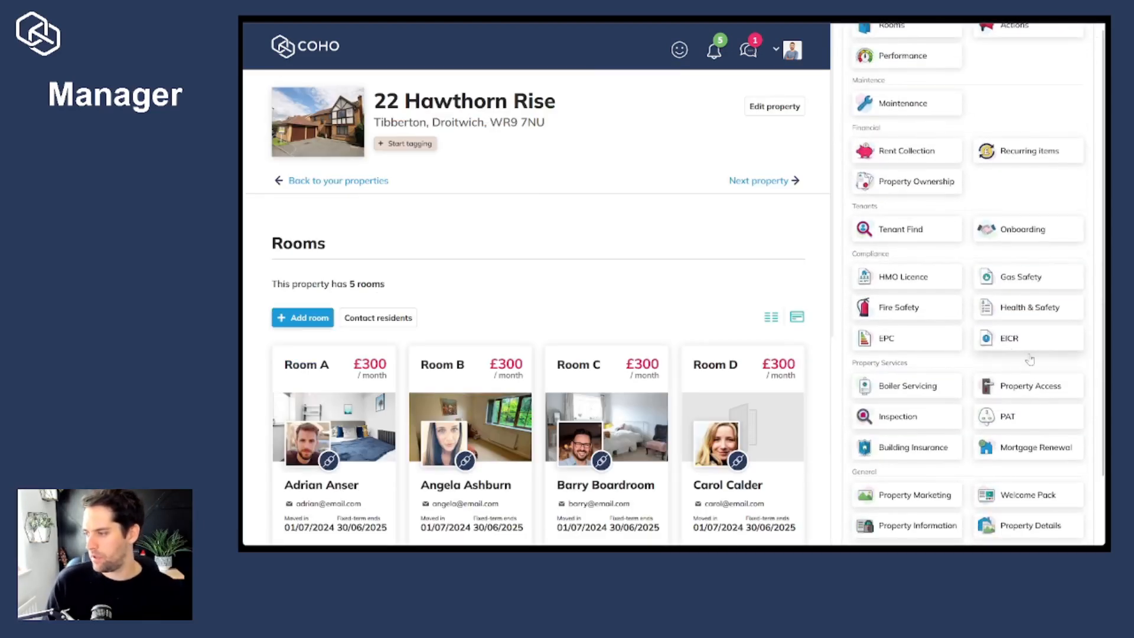
{"action": "scroll", "coordinate": [1040, 436], "scroll_direction": "down", "scroll_amount": 2}
{"action": "left_click", "coordinate": [921, 458]}
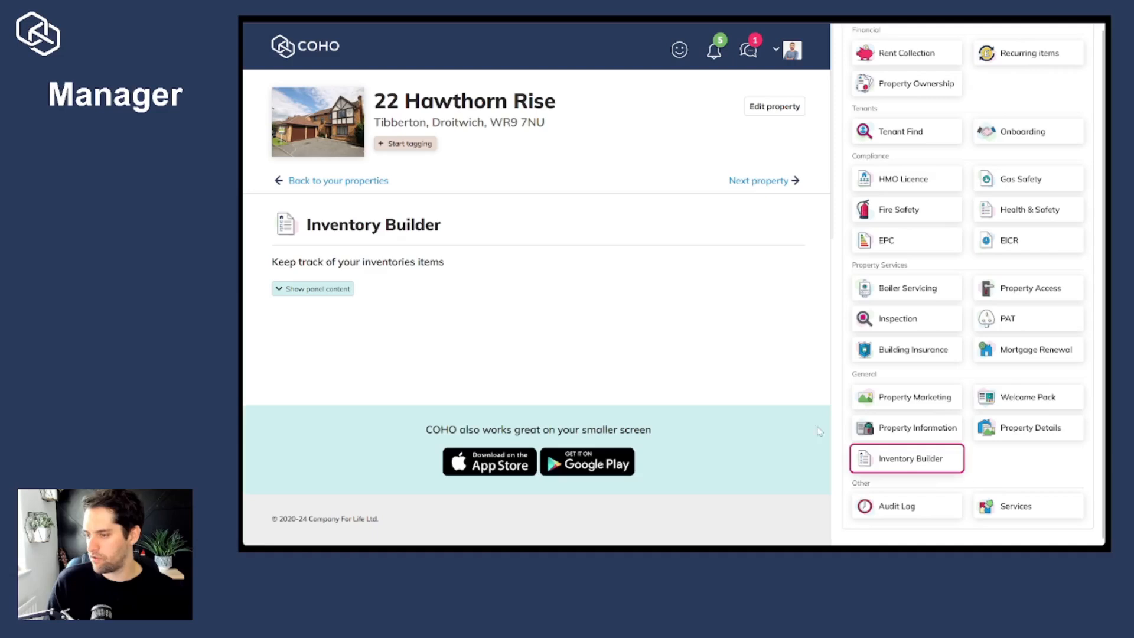
{"action": "left_click", "coordinate": [348, 289]}
{"action": "left_click", "coordinate": [302, 290]}
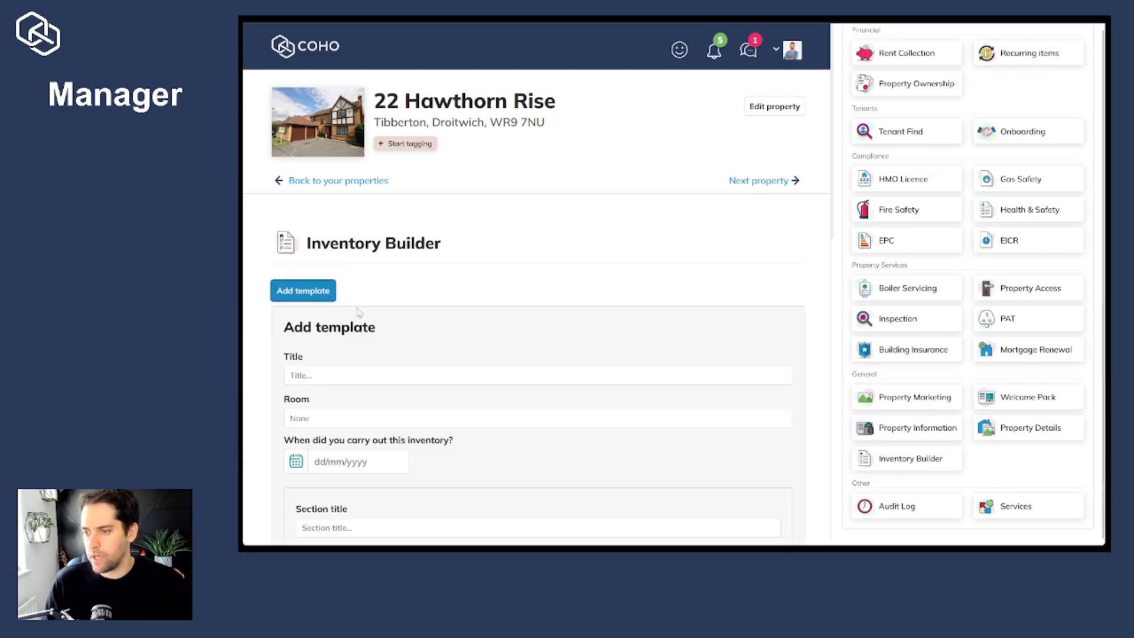
{"action": "left_click", "coordinate": [361, 376]}
{"action": "type", "text": "H"}
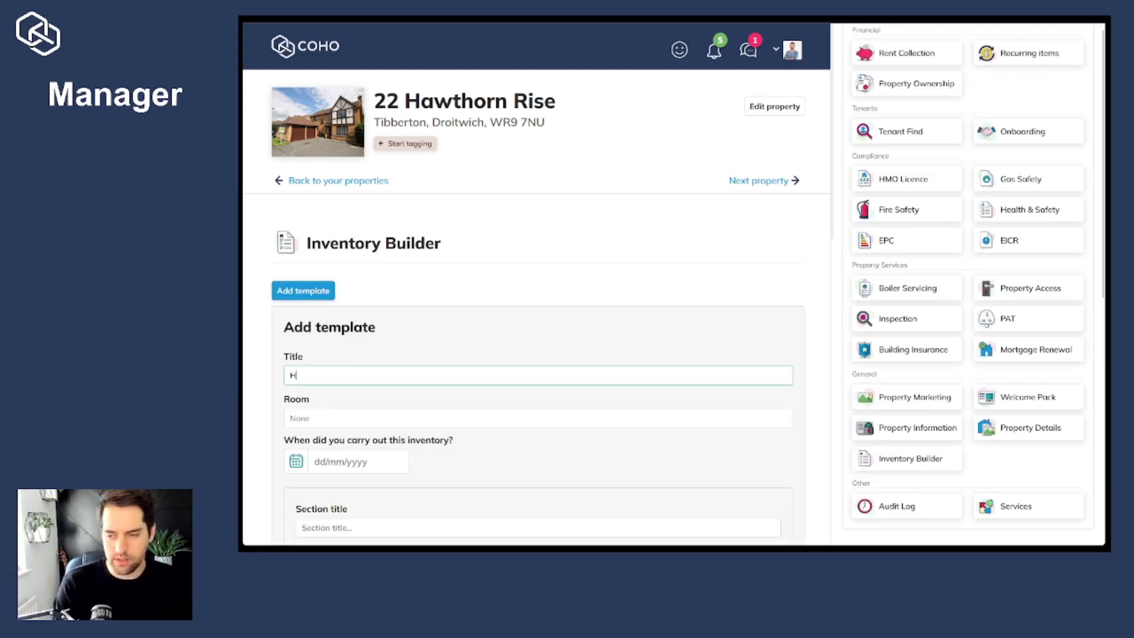
{"action": "key", "text": "BackSpace"}
{"action": "type", "text": "Room"}
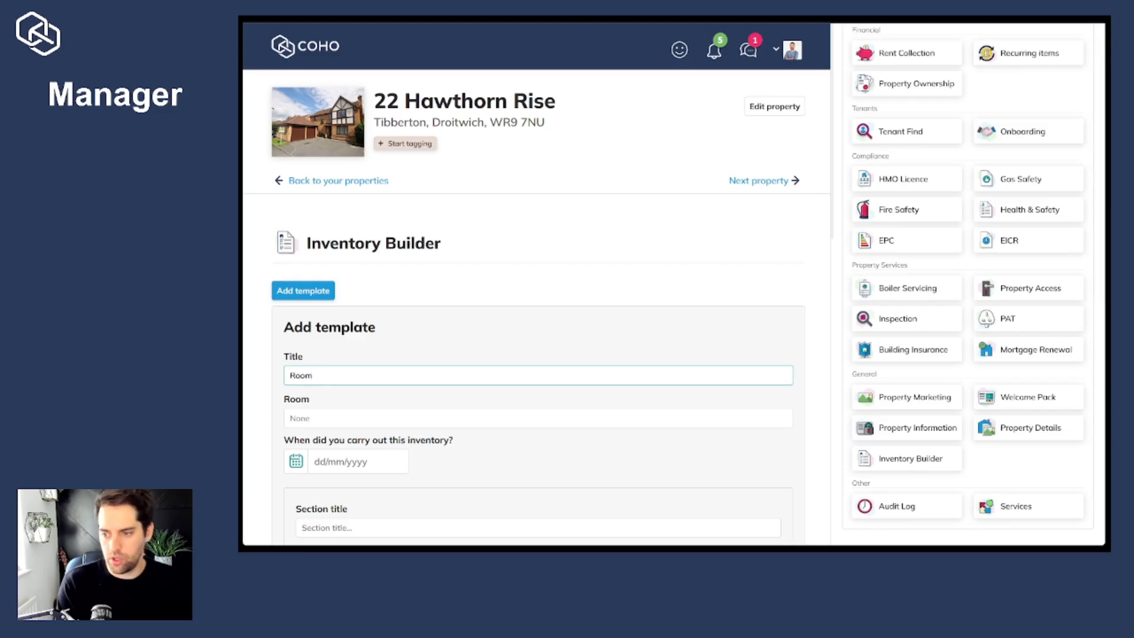
{"action": "type", "text": " E Inventory"}
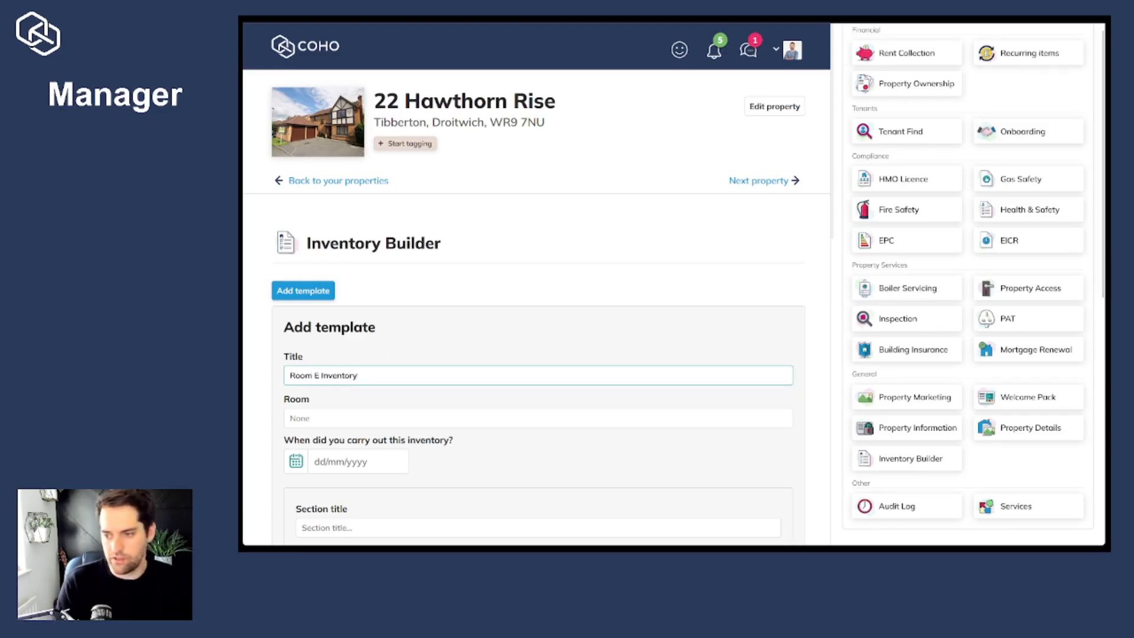
{"action": "scroll", "coordinate": [431, 278], "scroll_direction": "down", "scroll_amount": 1}
{"action": "left_click", "coordinate": [352, 360]}
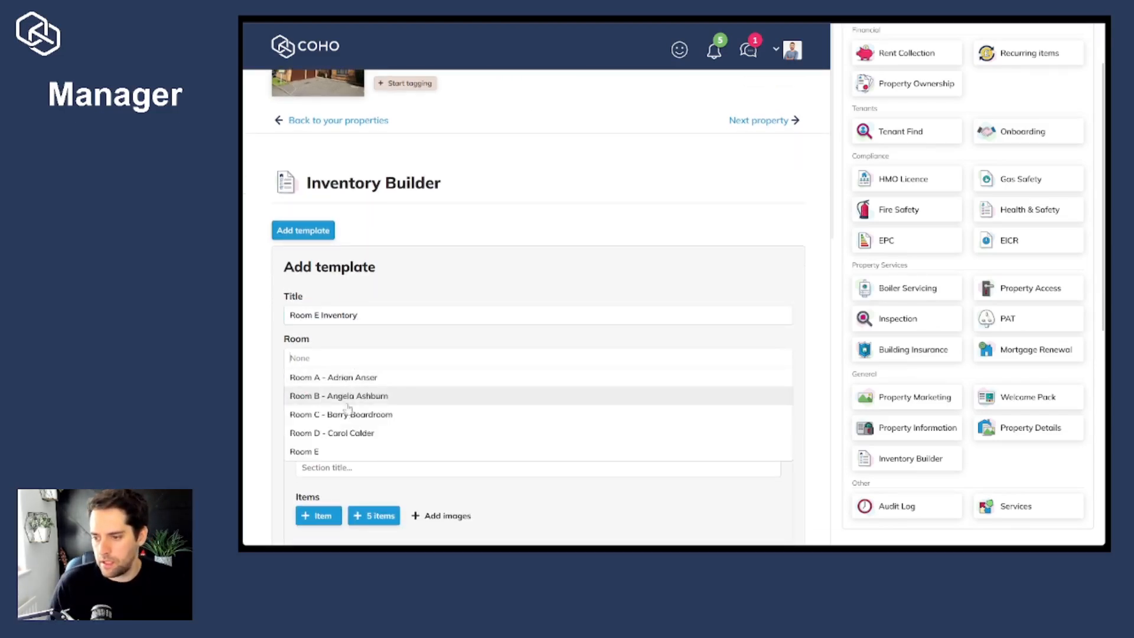
{"action": "left_click", "coordinate": [340, 452]}
Date the inventory 22/10/2024 and name its first section Bedroom
{"action": "scroll", "coordinate": [453, 302], "scroll_direction": "down", "scroll_amount": 3}
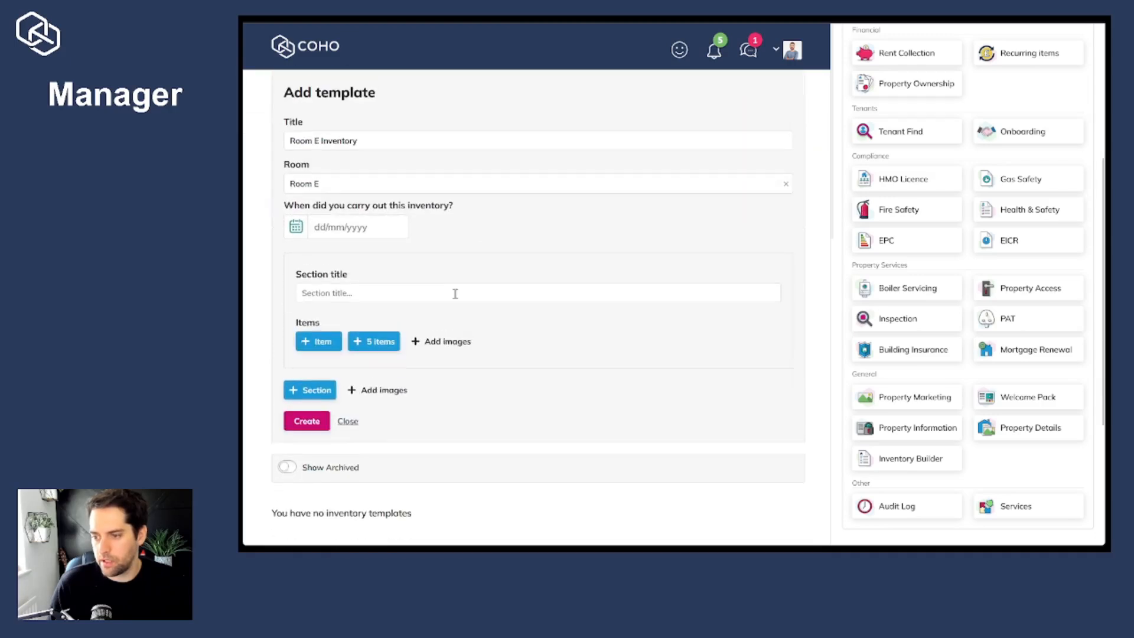
{"action": "left_click", "coordinate": [298, 229]}
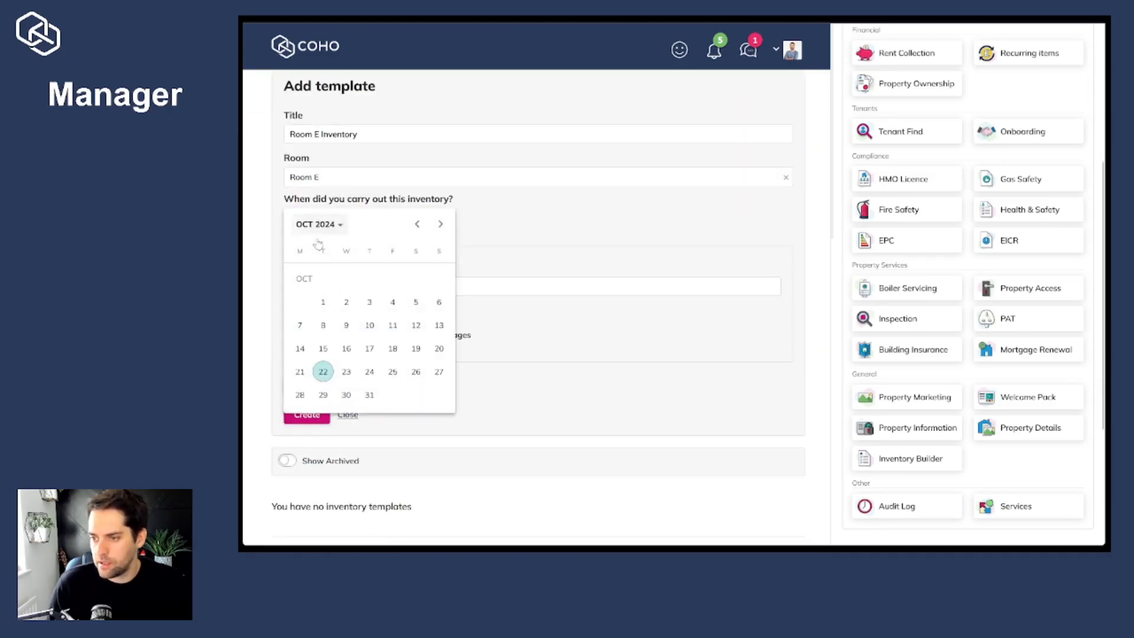
{"action": "left_click", "coordinate": [448, 93]}
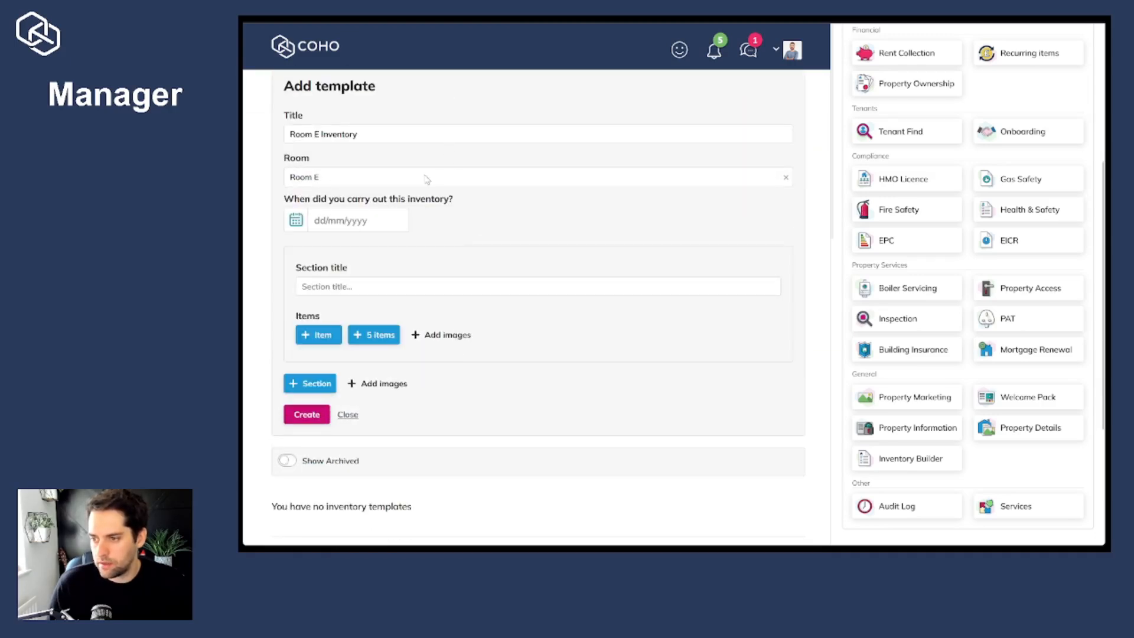
{"action": "left_click", "coordinate": [297, 223]}
{"action": "left_click", "coordinate": [321, 370]}
{"action": "left_click", "coordinate": [328, 287]}
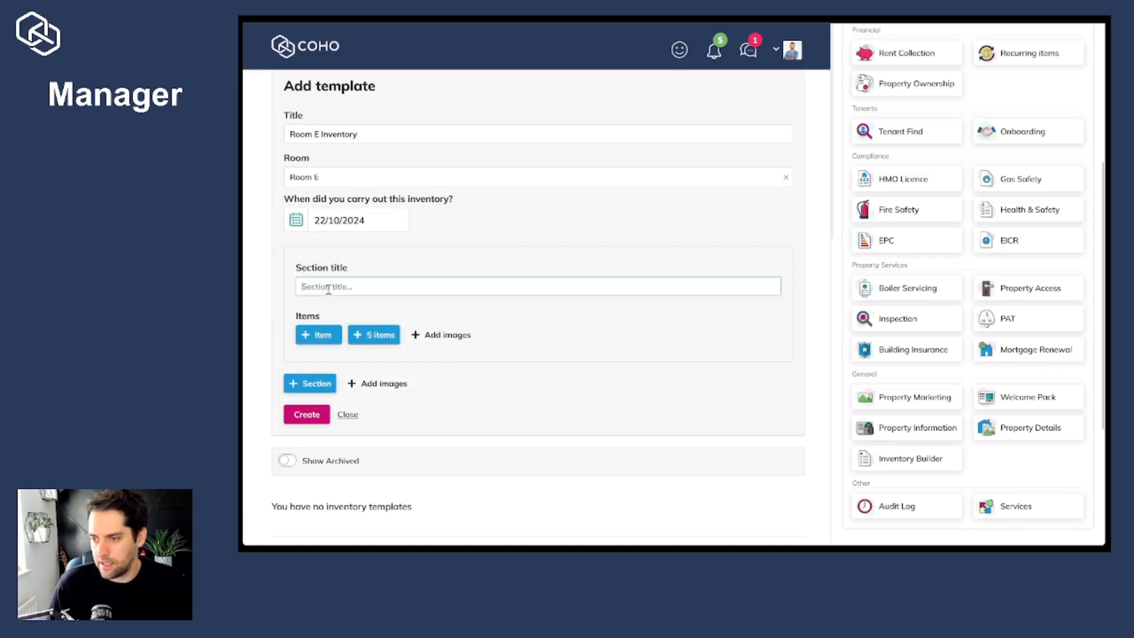
{"action": "type", "text": "Bedroom"}
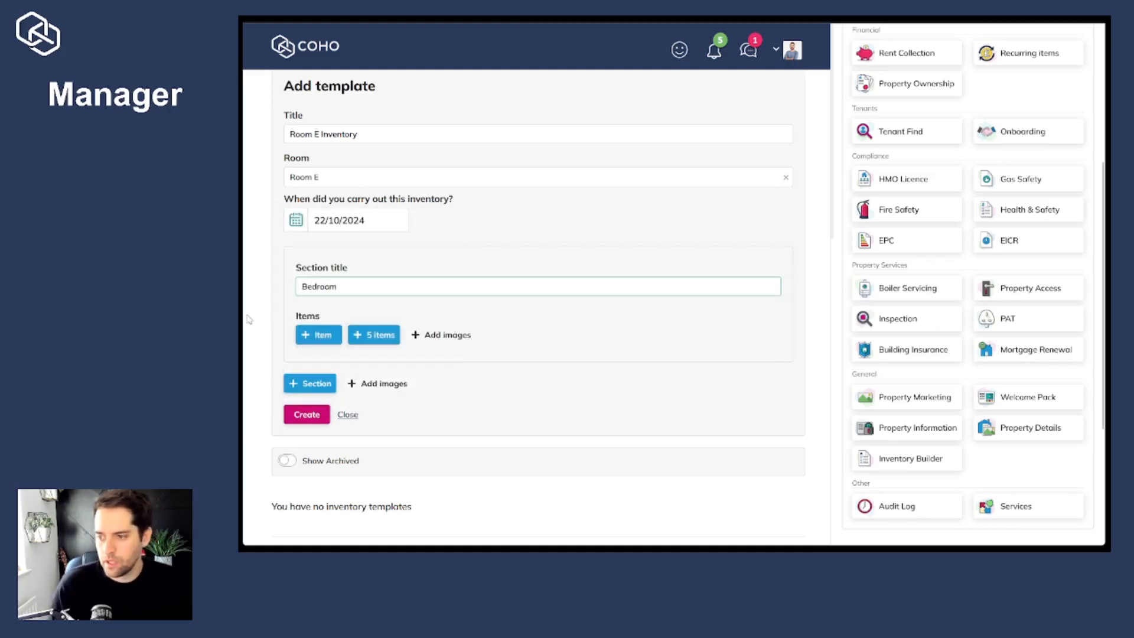
Add a Bed item rated New with a photo, then create the template
{"action": "left_click", "coordinate": [318, 341]}
{"action": "left_click", "coordinate": [339, 334]}
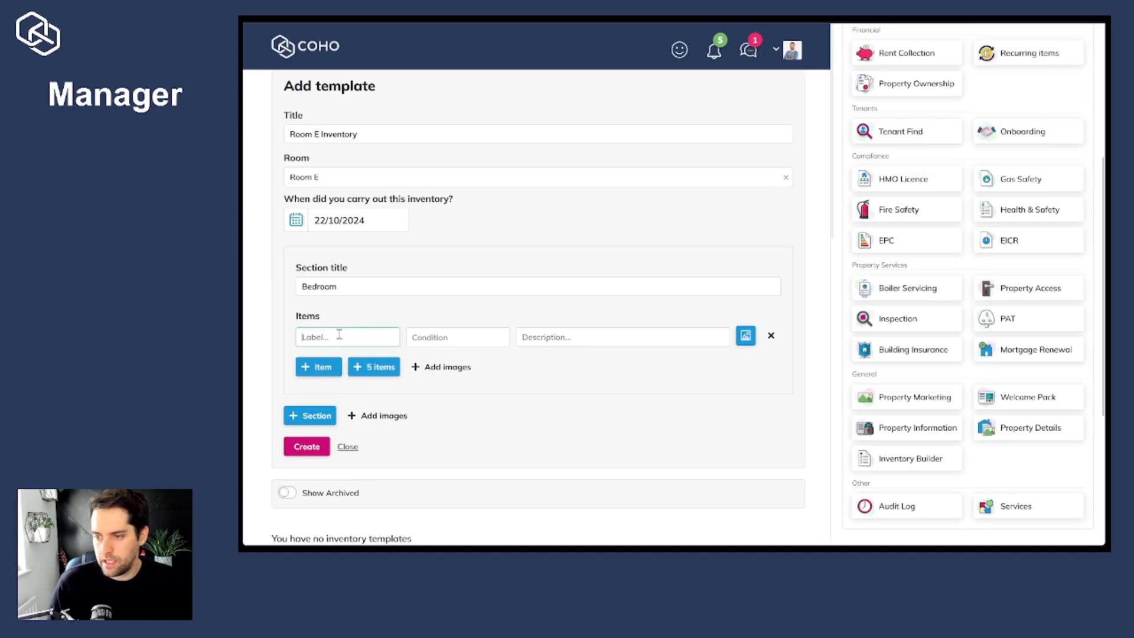
{"action": "type", "text": "Bed"}
{"action": "left_click", "coordinate": [449, 337]}
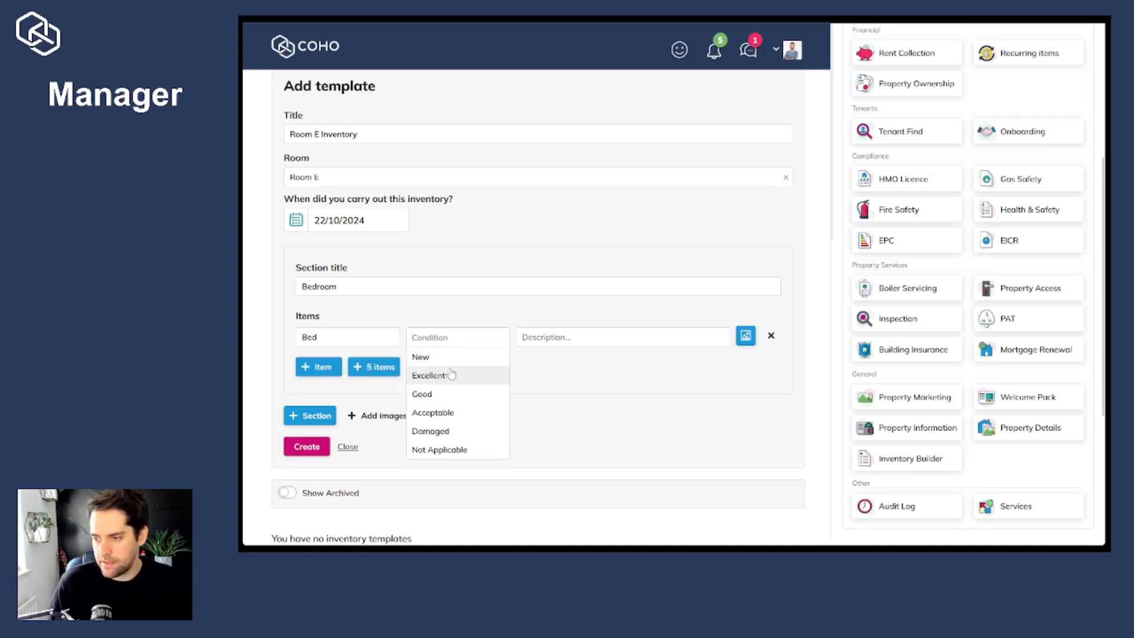
{"action": "left_click", "coordinate": [449, 357]}
{"action": "left_click", "coordinate": [573, 337]}
{"action": "left_click", "coordinate": [749, 340]}
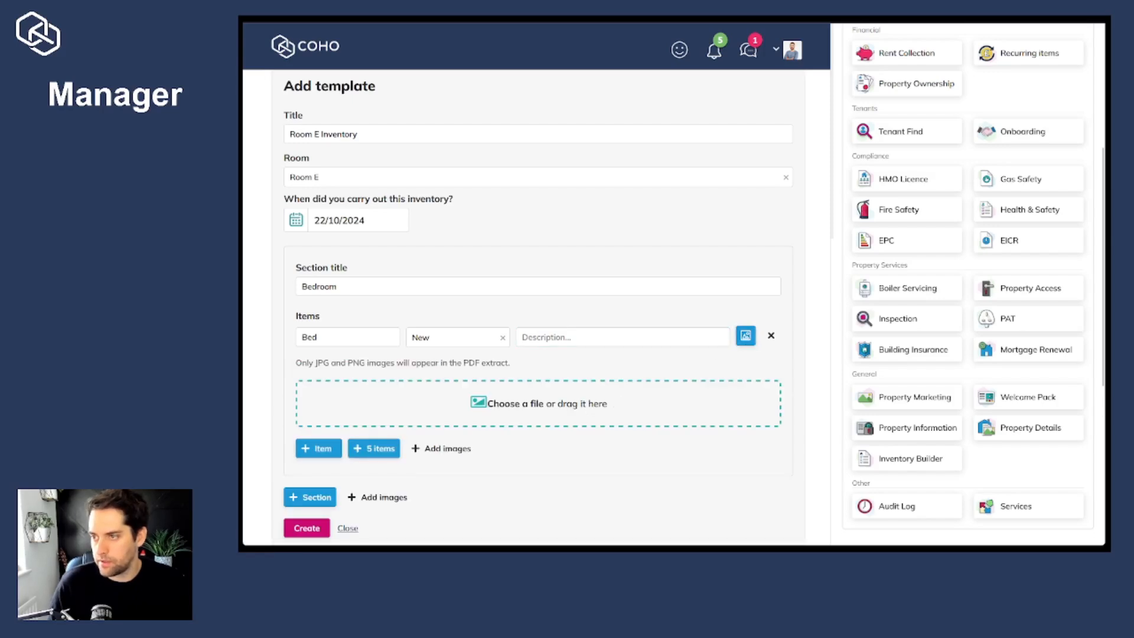
{"action": "scroll", "coordinate": [329, 171], "scroll_direction": "down", "scroll_amount": 3}
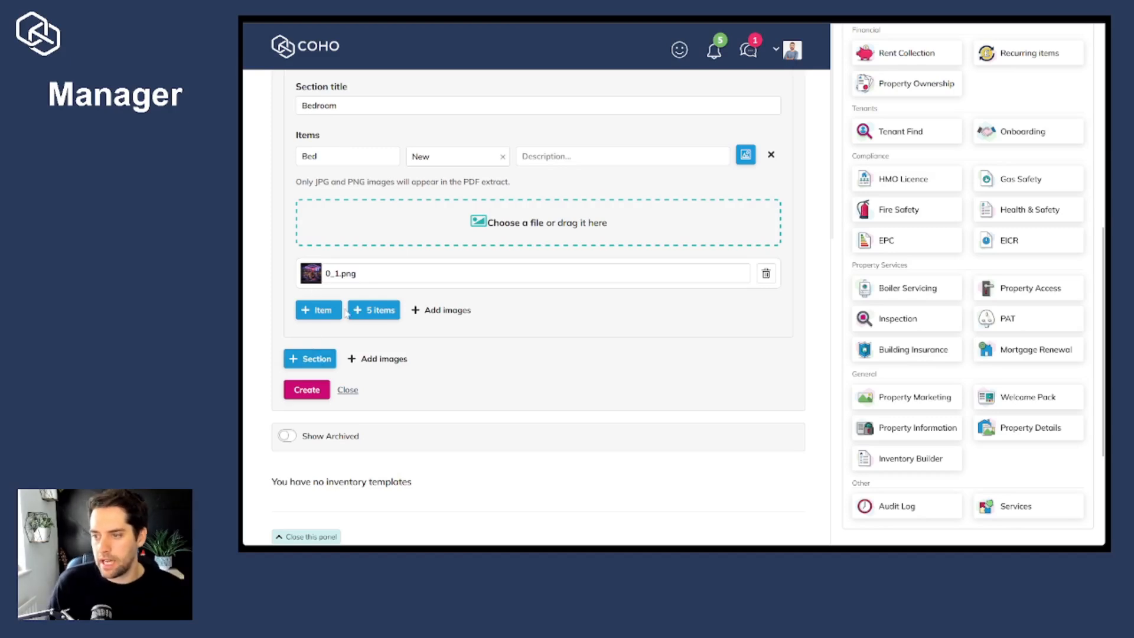
{"action": "scroll", "coordinate": [346, 313], "scroll_direction": "down", "scroll_amount": 1}
{"action": "scroll", "coordinate": [330, 319], "scroll_direction": "up", "scroll_amount": 3}
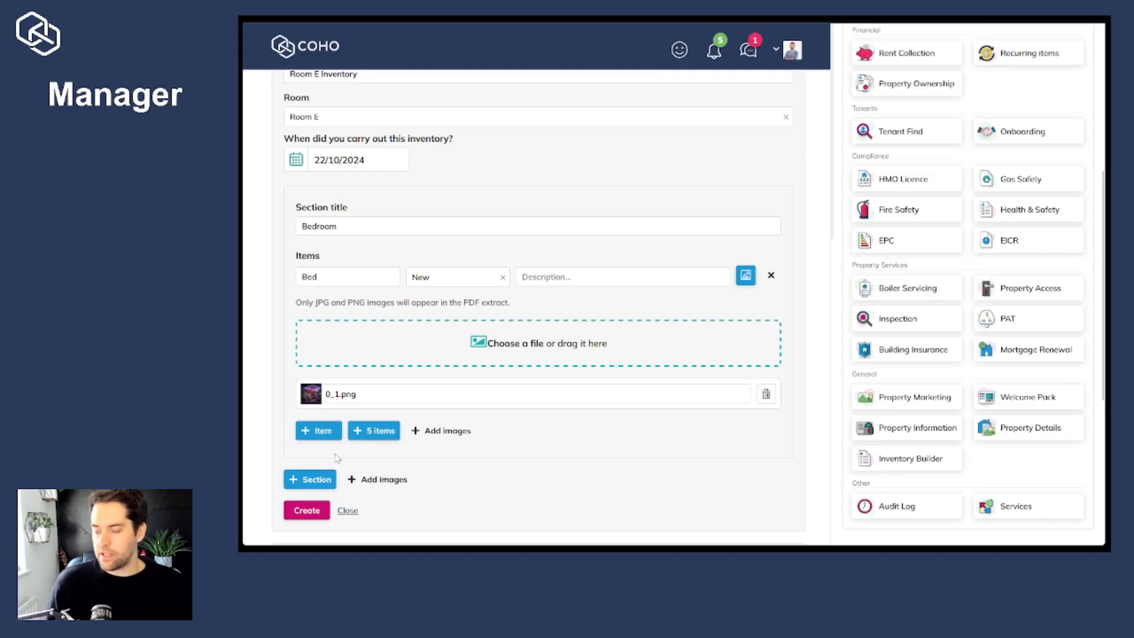
{"action": "scroll", "coordinate": [334, 449], "scroll_direction": "up", "scroll_amount": 1}
{"action": "scroll", "coordinate": [335, 452], "scroll_direction": "down", "scroll_amount": 1}
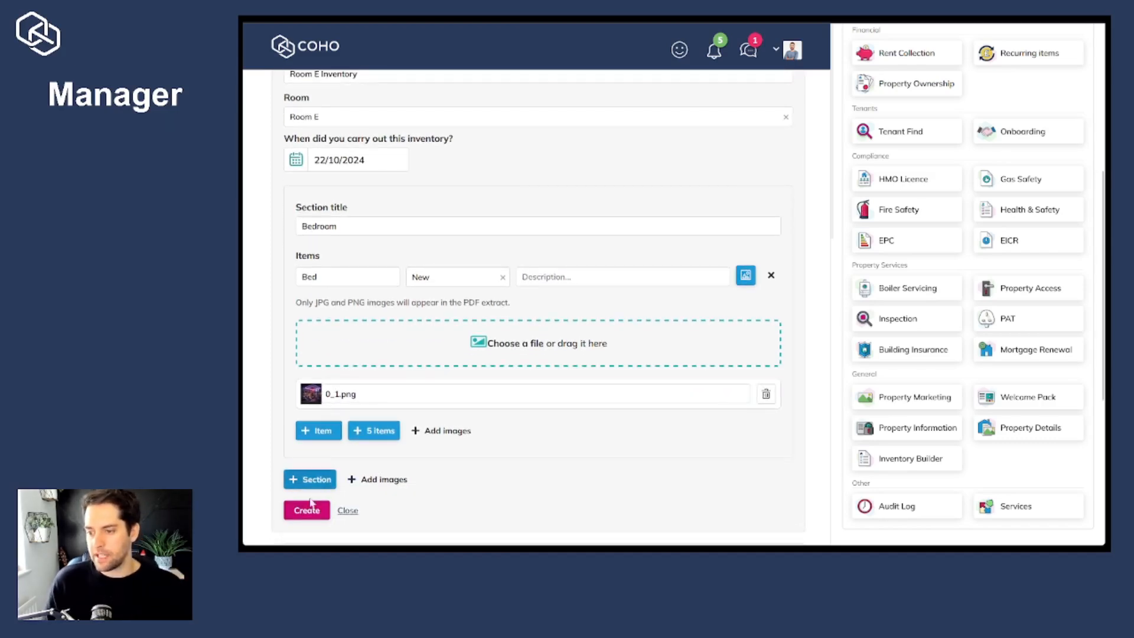
{"action": "left_click", "coordinate": [306, 512]}
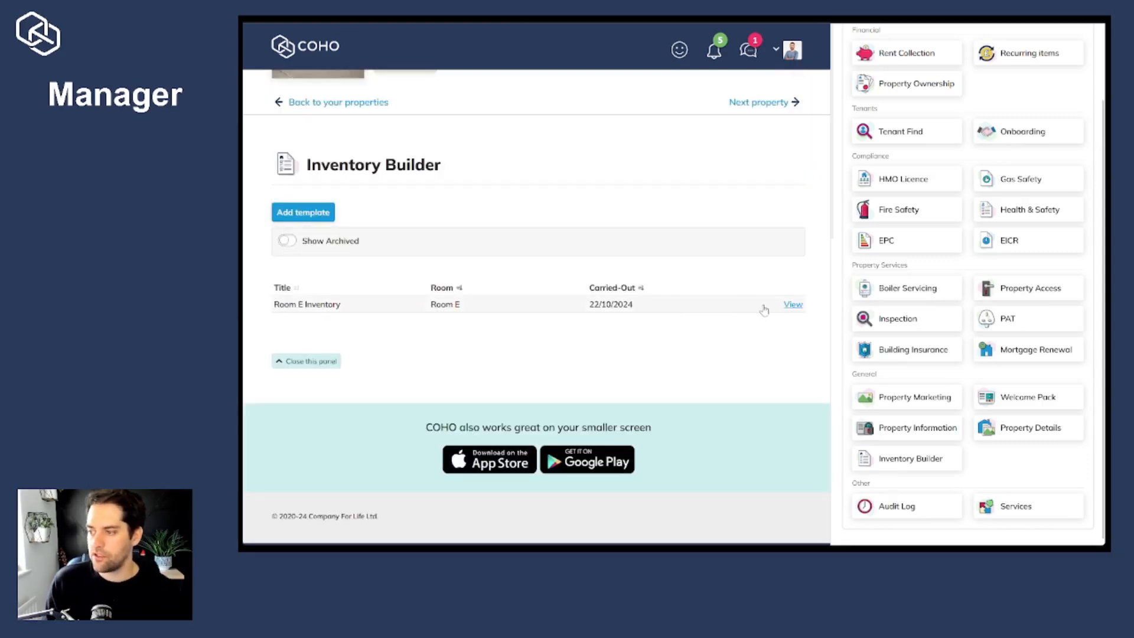
Generate and preview the PDF of the Room E Inventory
{"action": "left_click", "coordinate": [792, 305]}
{"action": "scroll", "coordinate": [522, 313], "scroll_direction": "down", "scroll_amount": 1}
{"action": "scroll", "coordinate": [504, 310], "scroll_direction": "up", "scroll_amount": 1}
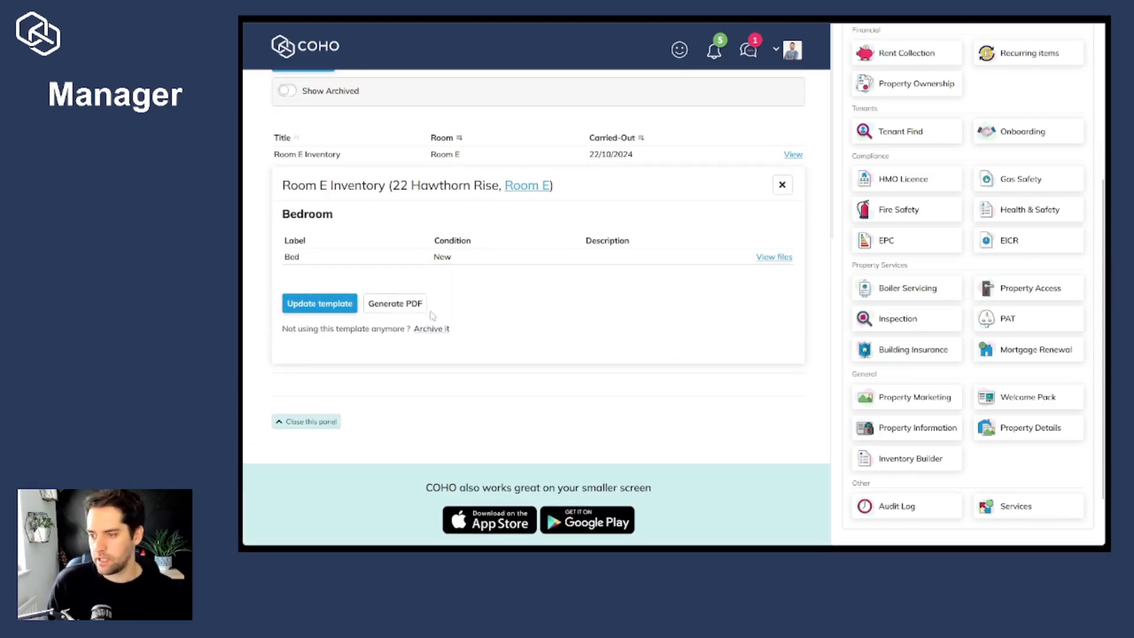
{"action": "left_click", "coordinate": [399, 305]}
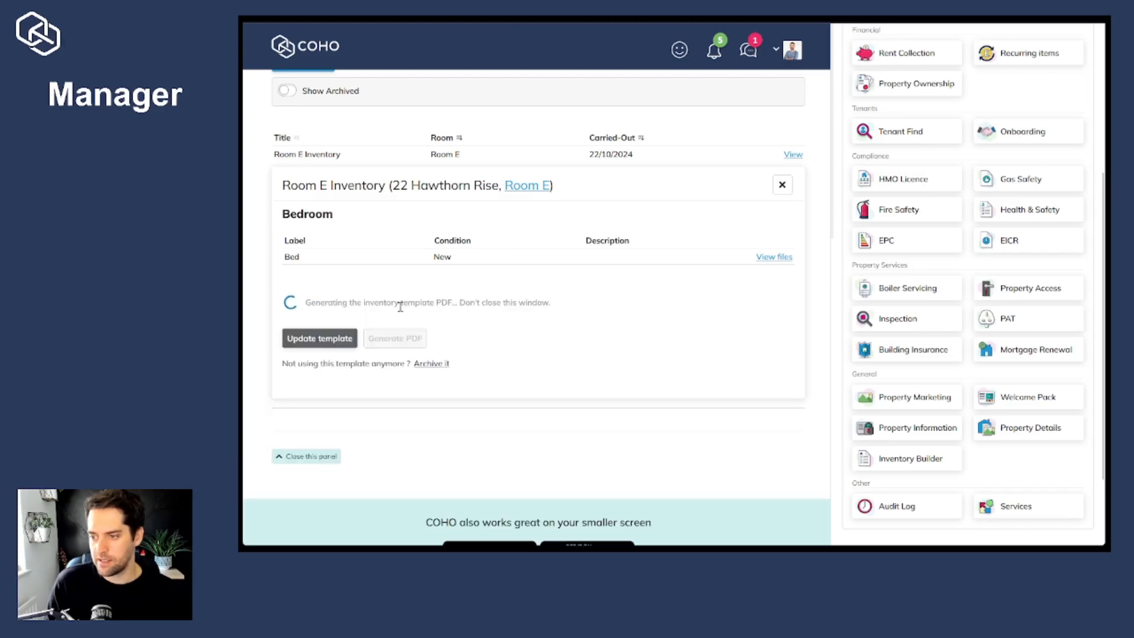
{"action": "left_click", "coordinate": [695, 313]}
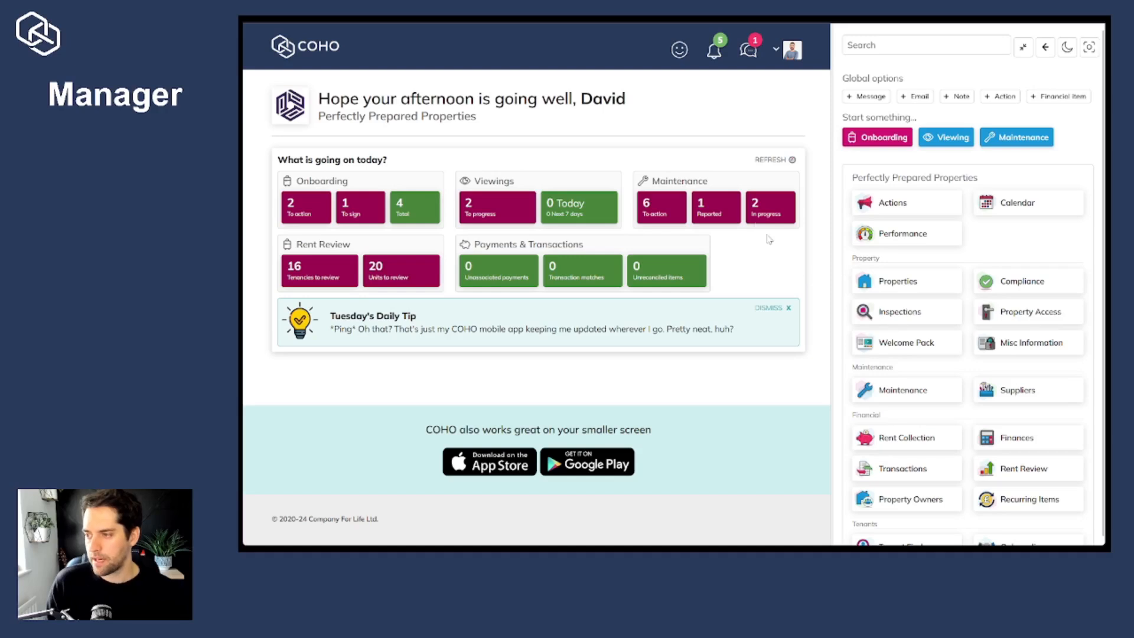
Open the Room E tenant's onboarding awaiting follow-up and begin adding an inventory
{"action": "left_click", "coordinate": [433, 214]}
{"action": "left_click", "coordinate": [739, 319]}
{"action": "scroll", "coordinate": [717, 282], "scroll_direction": "down", "scroll_amount": 2}
{"action": "left_click", "coordinate": [792, 275]}
{"action": "scroll", "coordinate": [396, 333], "scroll_direction": "down", "scroll_amount": 3}
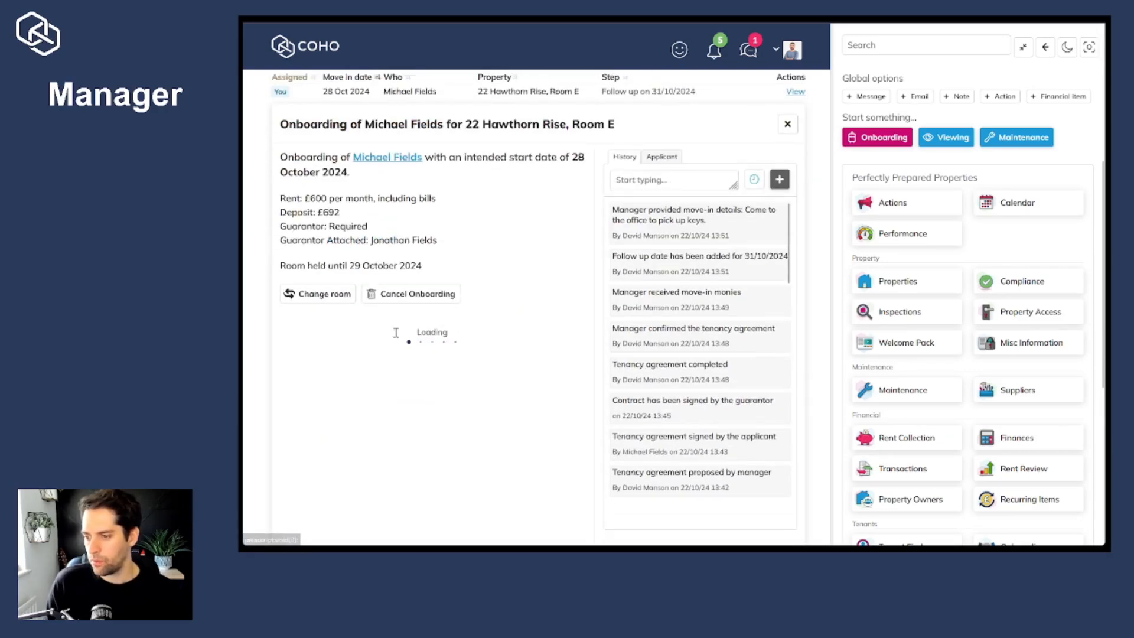
{"action": "scroll", "coordinate": [396, 333], "scroll_direction": "down", "scroll_amount": 8}
{"action": "left_click", "coordinate": [507, 390]}
Build the inventory from the Room E Inventory template
{"action": "scroll", "coordinate": [431, 329], "scroll_direction": "down", "scroll_amount": 6}
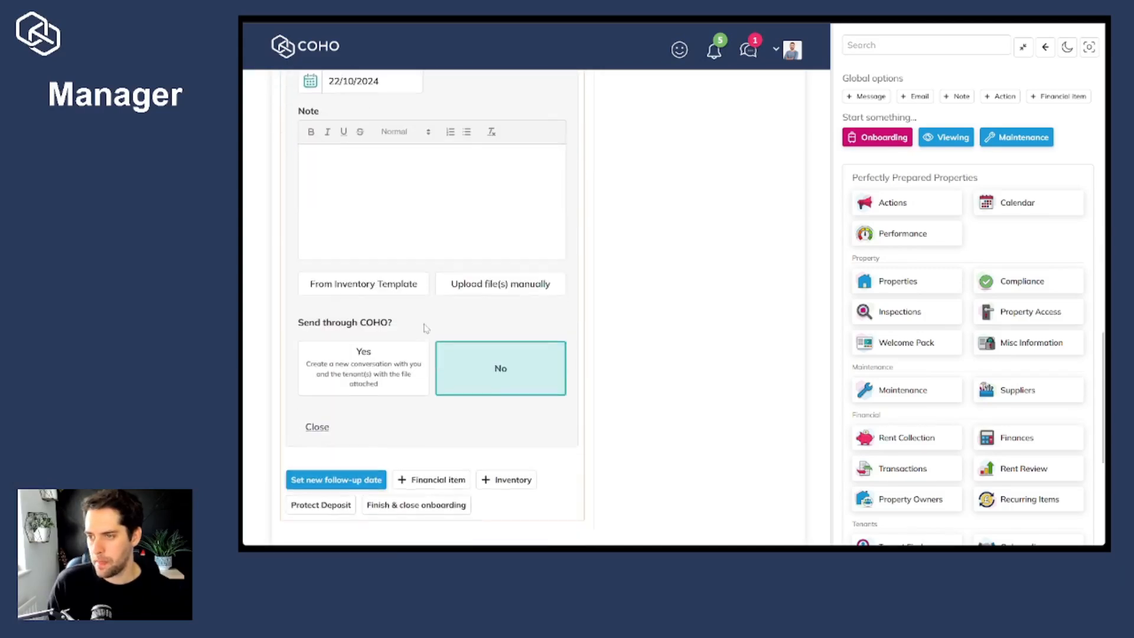
{"action": "scroll", "coordinate": [426, 329], "scroll_direction": "up", "scroll_amount": 1}
{"action": "scroll", "coordinate": [424, 310], "scroll_direction": "down", "scroll_amount": 1}
{"action": "left_click", "coordinate": [367, 281]}
{"action": "left_click", "coordinate": [369, 367]}
{"action": "left_click", "coordinate": [365, 387]}
{"action": "scroll", "coordinate": [372, 355], "scroll_direction": "down", "scroll_amount": 4}
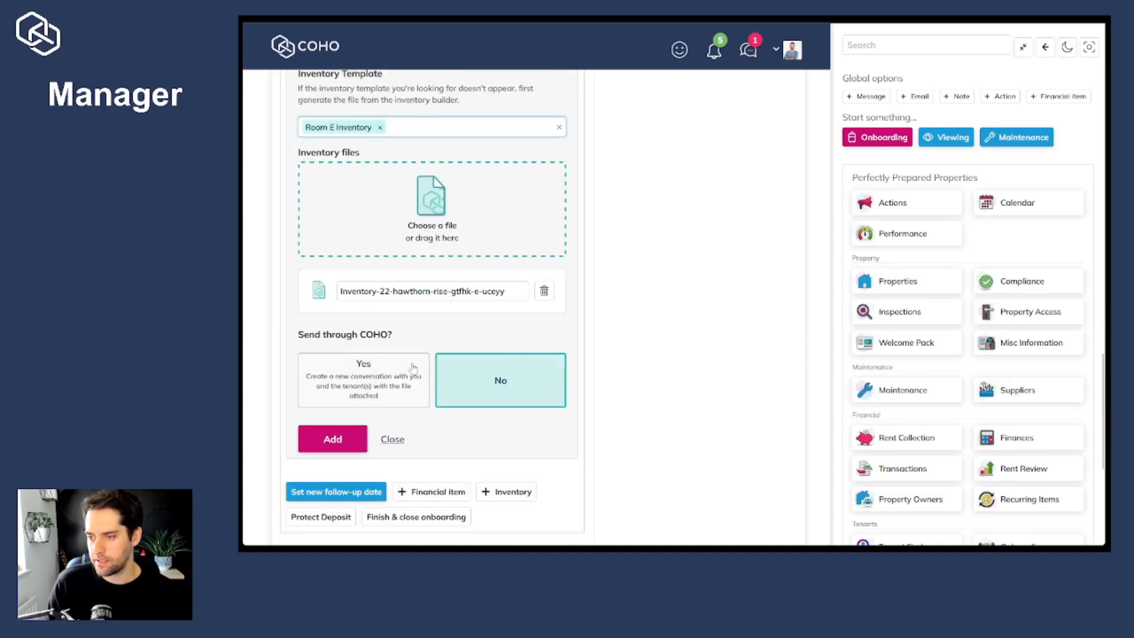
{"action": "scroll", "coordinate": [378, 347], "scroll_direction": "down", "scroll_amount": 1}
Send the inventory to the tenant with the Inventory Check-in message and add it
{"action": "left_click", "coordinate": [378, 346]}
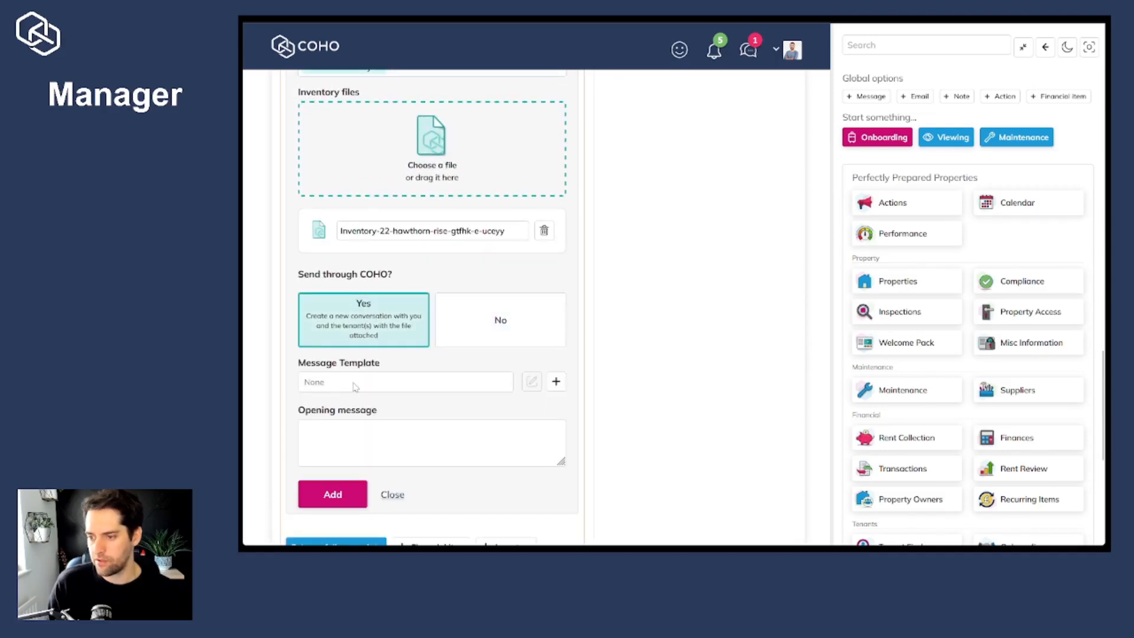
{"action": "left_click", "coordinate": [355, 386]}
{"action": "left_click", "coordinate": [353, 402]}
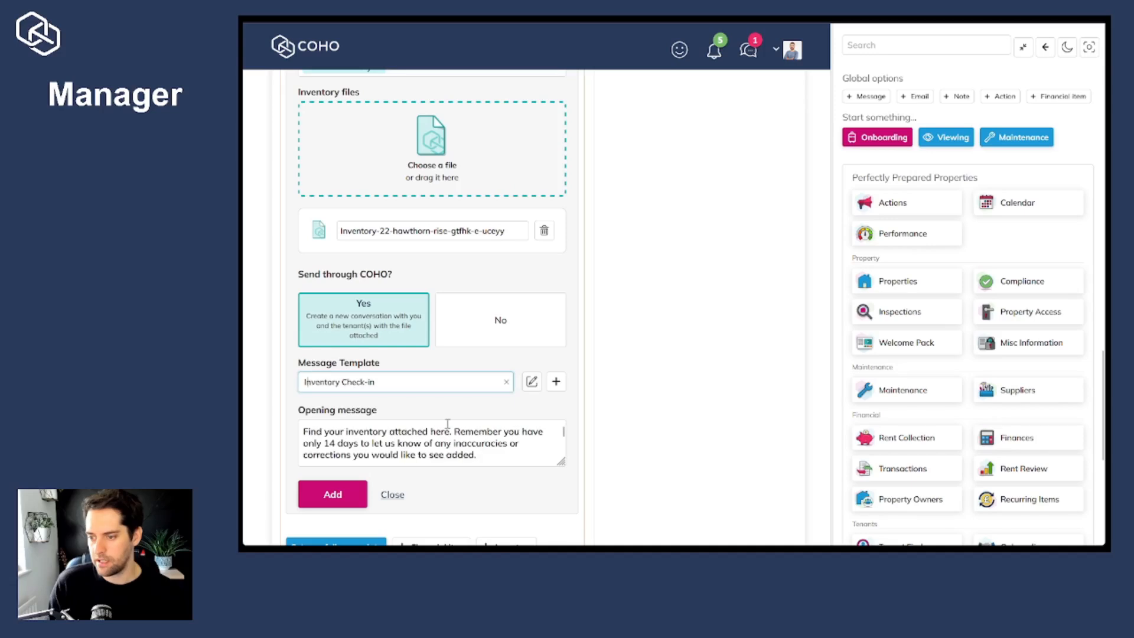
{"action": "scroll", "coordinate": [465, 411], "scroll_direction": "down", "scroll_amount": 1}
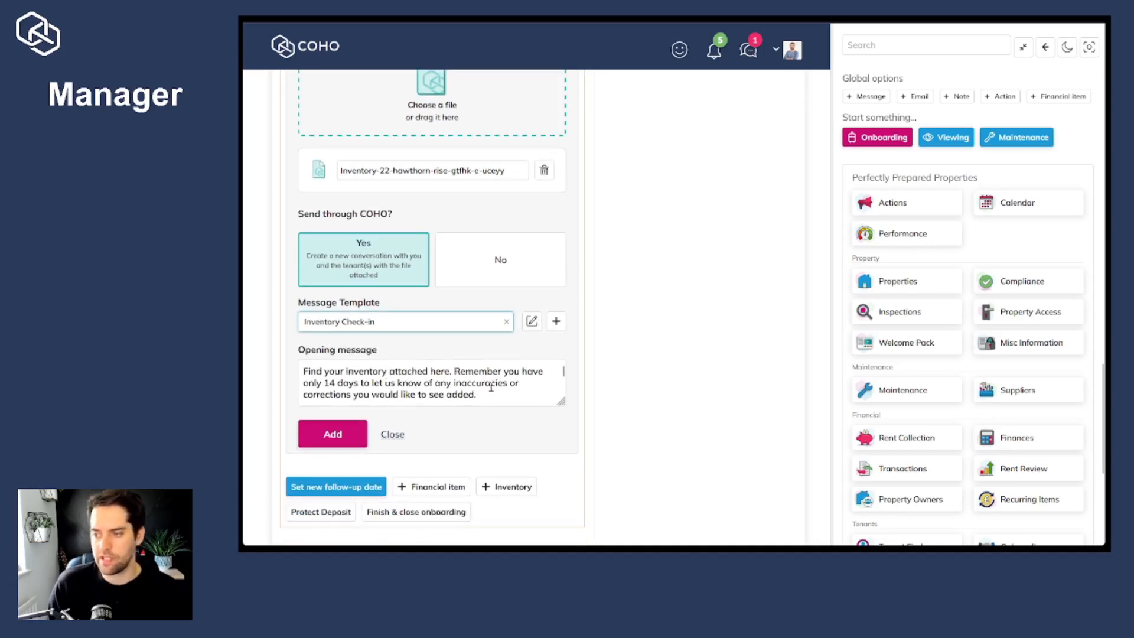
{"action": "left_click_drag", "start_coordinate": [560, 402], "coordinate": [564, 432]}
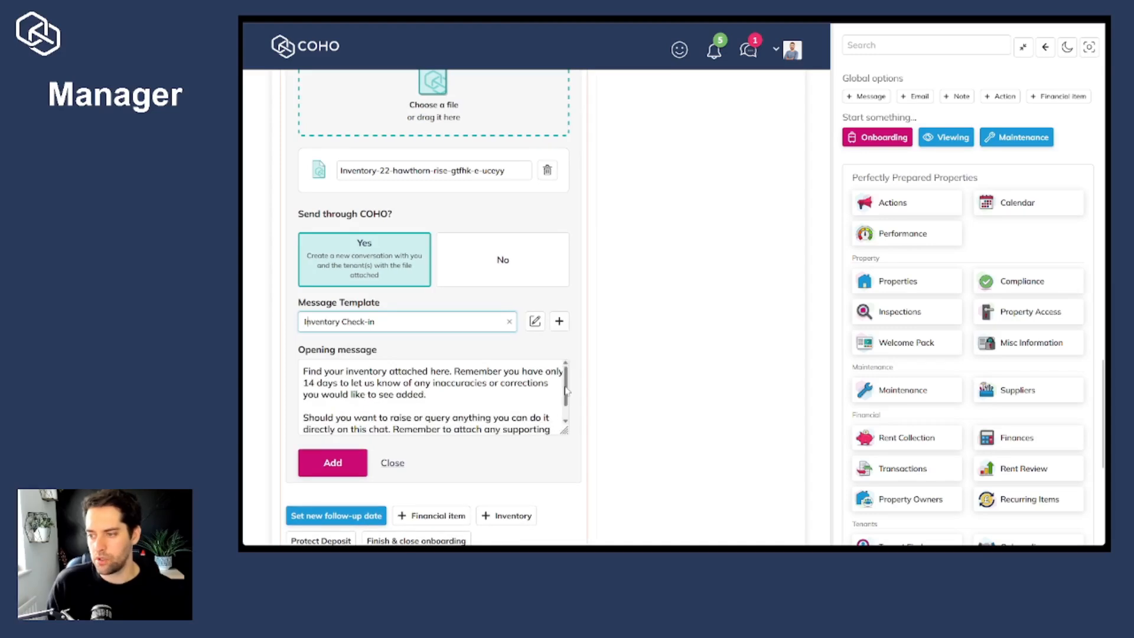
{"action": "left_click", "coordinate": [332, 463]}
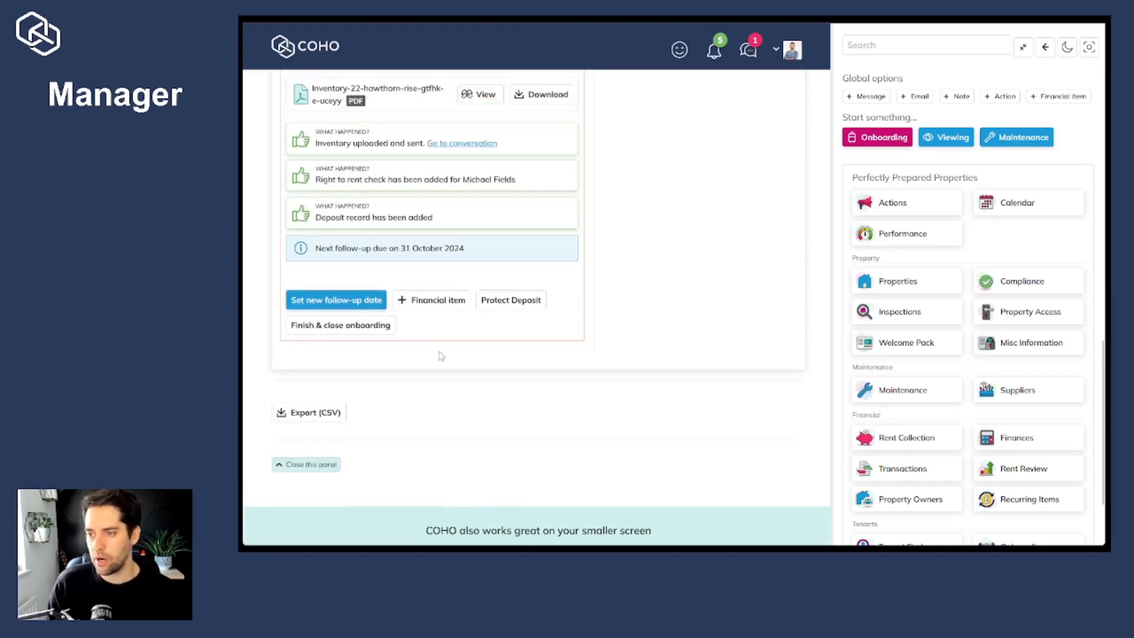
{"action": "scroll", "coordinate": [443, 366], "scroll_direction": "up", "scroll_amount": 1}
Review the results in the onboarding's Follow up step
{"action": "scroll", "coordinate": [450, 398], "scroll_direction": "up", "scroll_amount": 4}
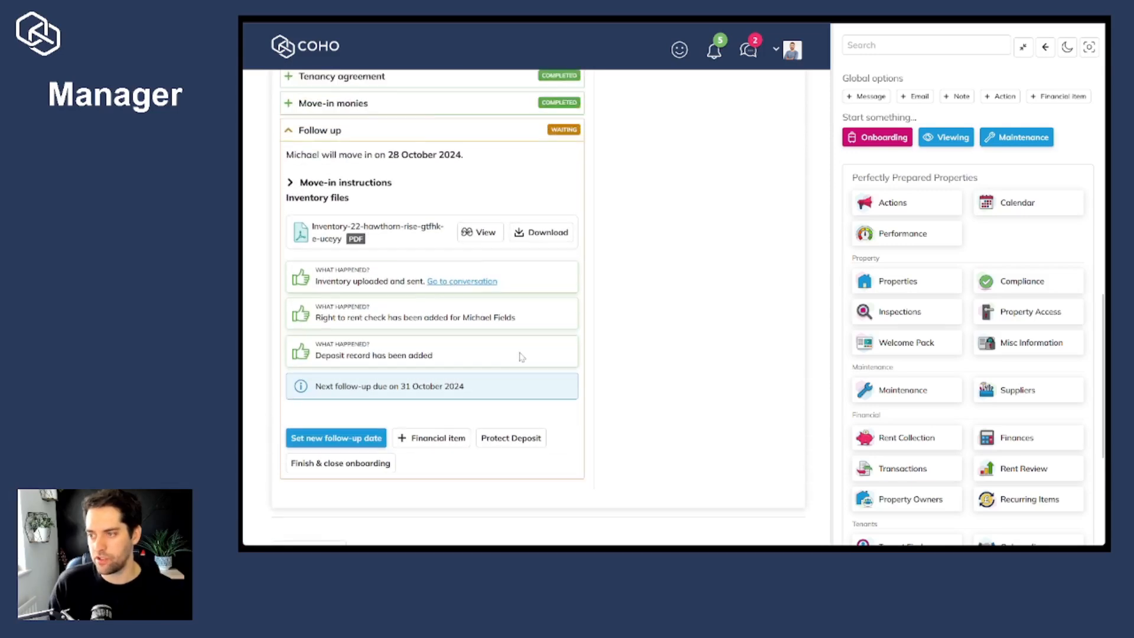
{"action": "left_click", "coordinate": [322, 129]}
{"action": "left_click", "coordinate": [391, 231]}
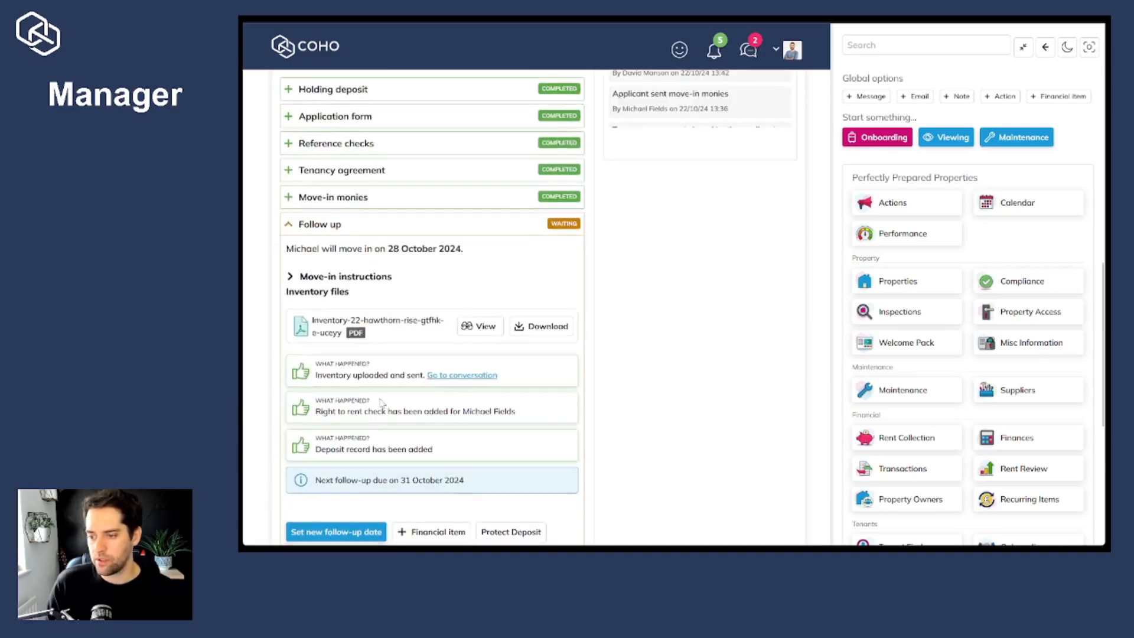
{"action": "scroll", "coordinate": [386, 404], "scroll_direction": "down", "scroll_amount": 2}
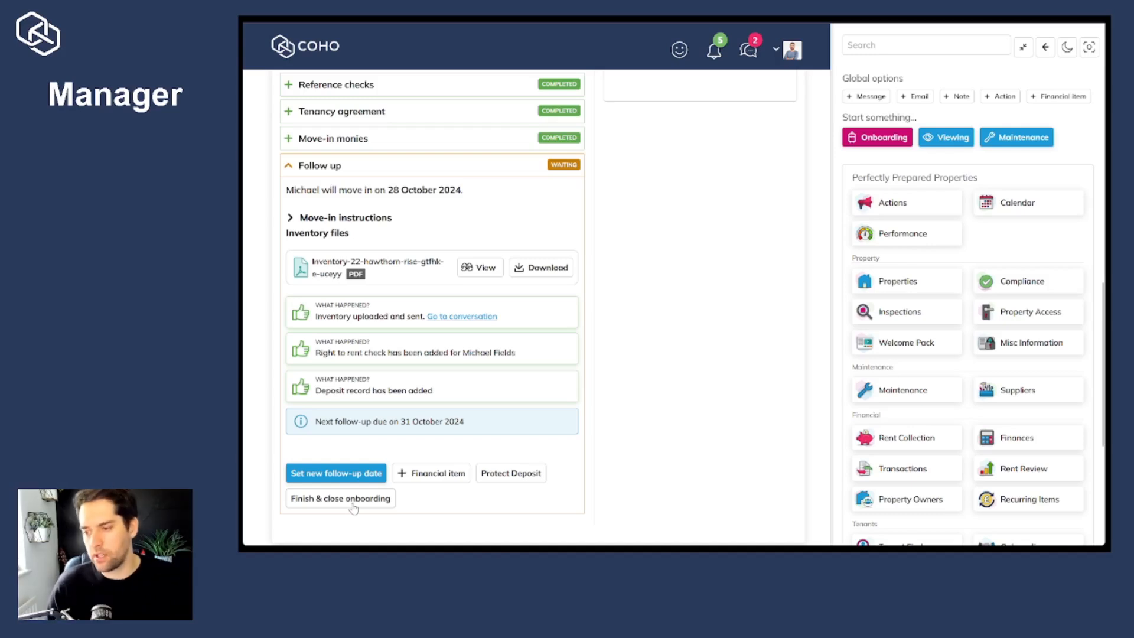
{"action": "left_click", "coordinate": [532, 164]}
{"action": "scroll", "coordinate": [538, 378], "scroll_direction": "up", "scroll_amount": 7}
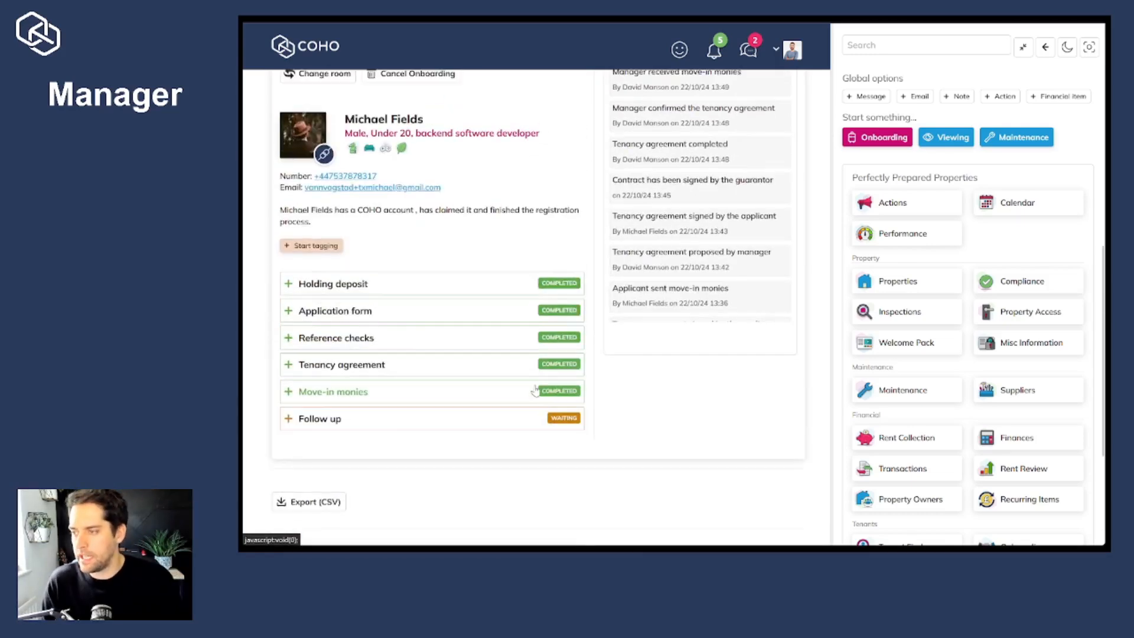
{"action": "scroll", "coordinate": [555, 363], "scroll_direction": "up", "scroll_amount": 2}
{"action": "scroll", "coordinate": [570, 339], "scroll_direction": "down", "scroll_amount": 1}
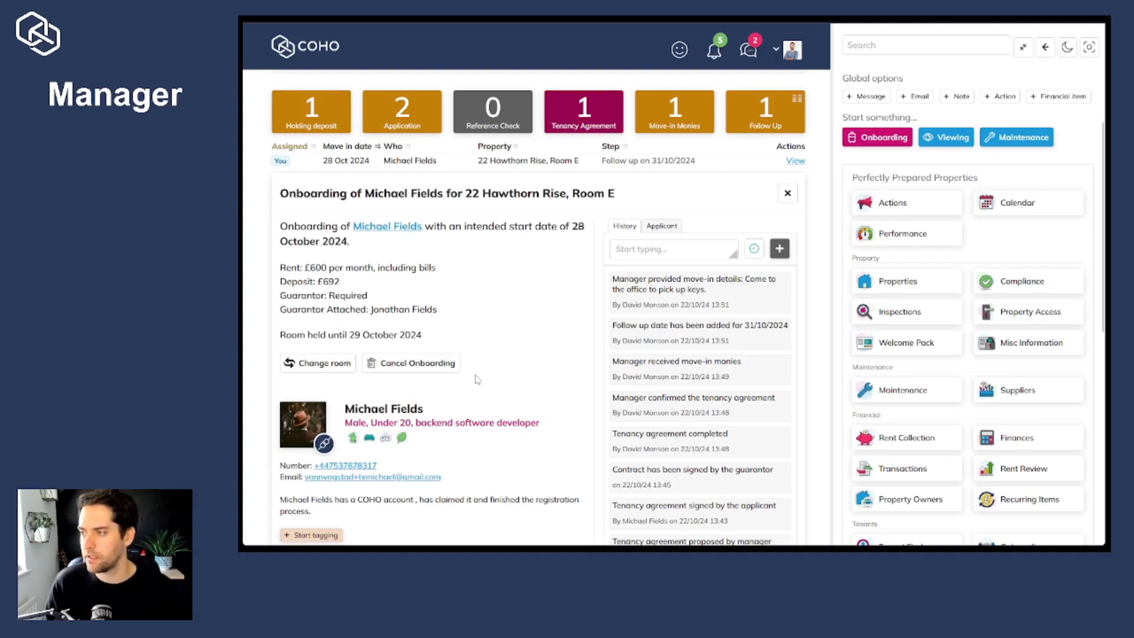
{"action": "mouse_move", "coordinate": [790, 322]}
{"action": "left_mouse_down"}
{"action": "mouse_move", "coordinate": [789, 440]}
{"action": "mouse_move", "coordinate": [789, 316]}
{"action": "left_mouse_up"}
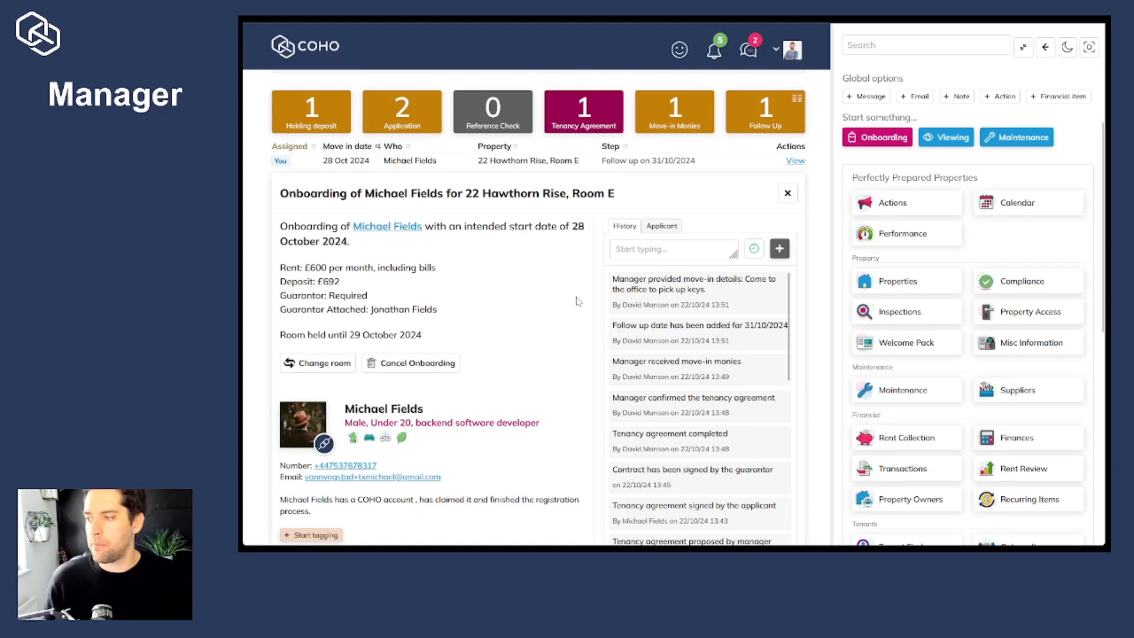
{"action": "scroll", "coordinate": [578, 301], "scroll_direction": "down", "scroll_amount": 1}
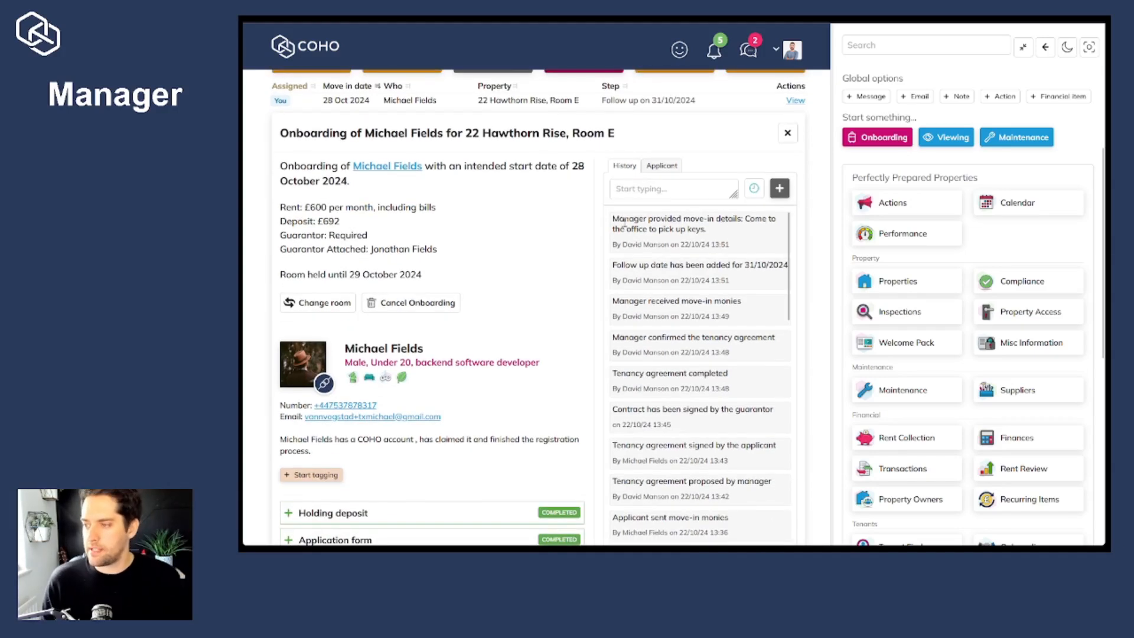
Post the history note 'This is now completed' and go to the tenant's Room E page
{"action": "left_click", "coordinate": [644, 192]}
{"action": "type", "text": "This is now completed"}
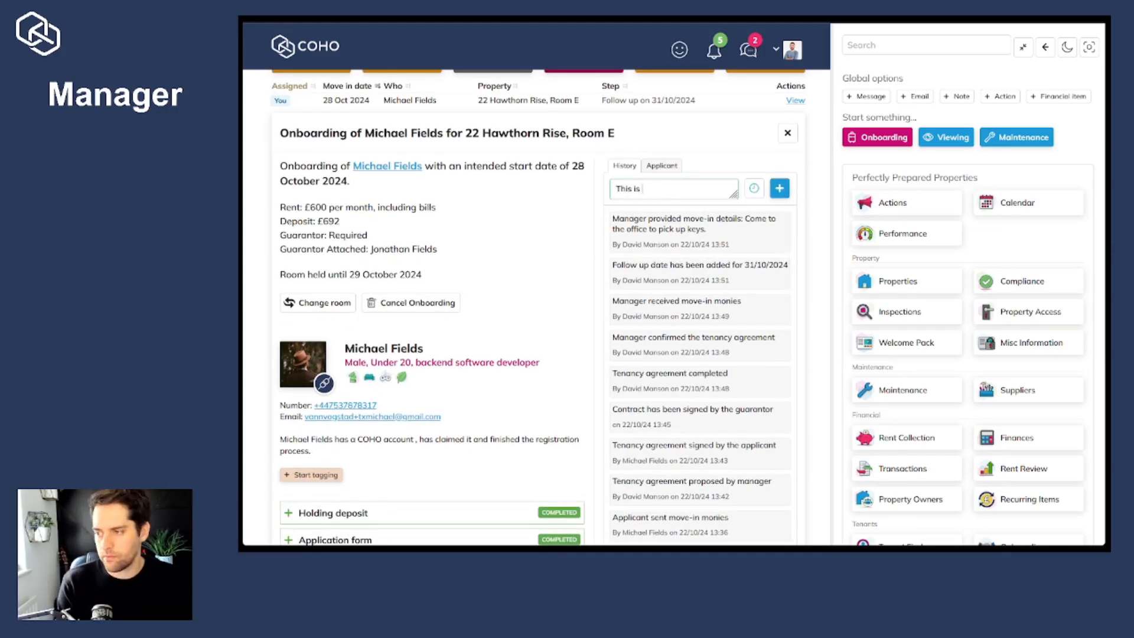
{"action": "left_click", "coordinate": [780, 189]}
{"action": "scroll", "coordinate": [459, 331], "scroll_direction": "up", "scroll_amount": 1}
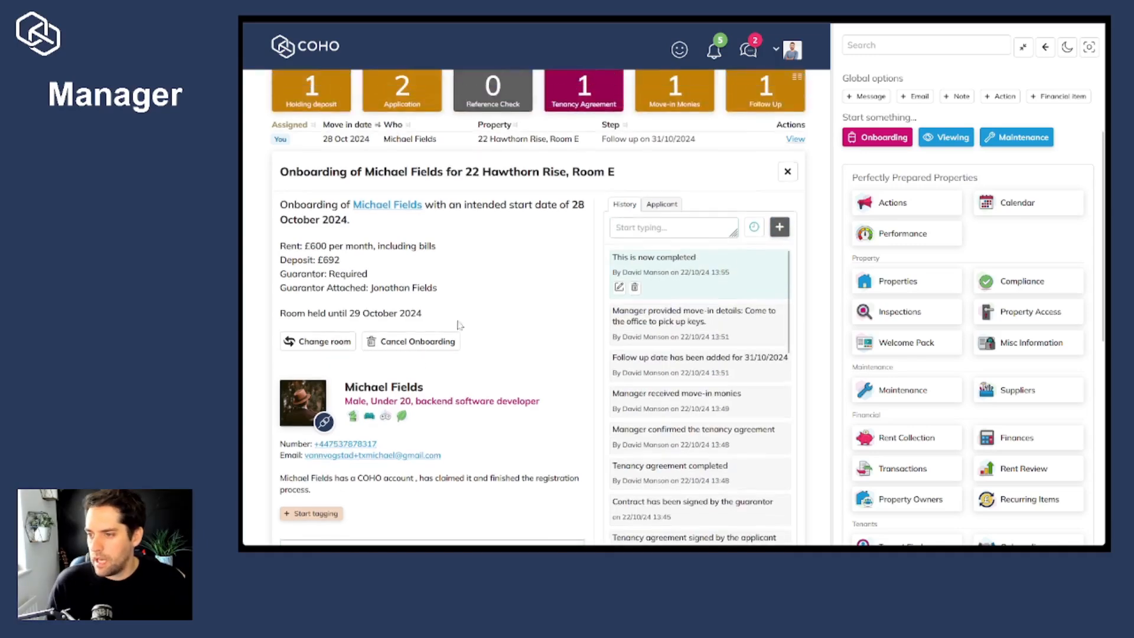
{"action": "left_click", "coordinate": [403, 232]}
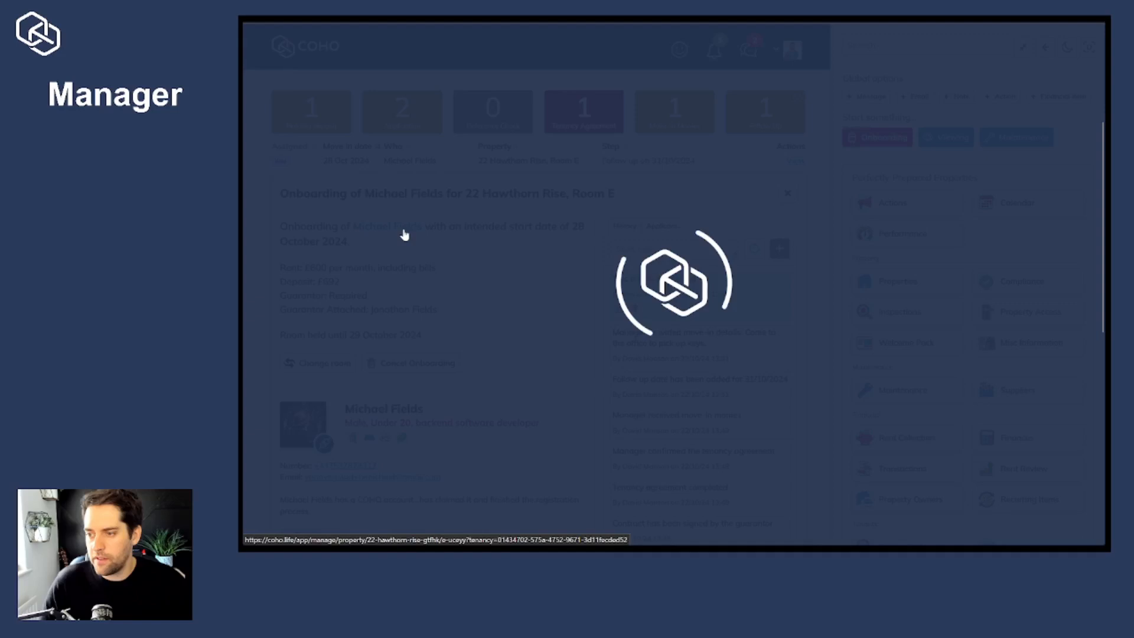
Scroll through the Room E upcoming tenant and guarantor details
{"action": "scroll", "coordinate": [520, 261], "scroll_direction": "down", "scroll_amount": 4}
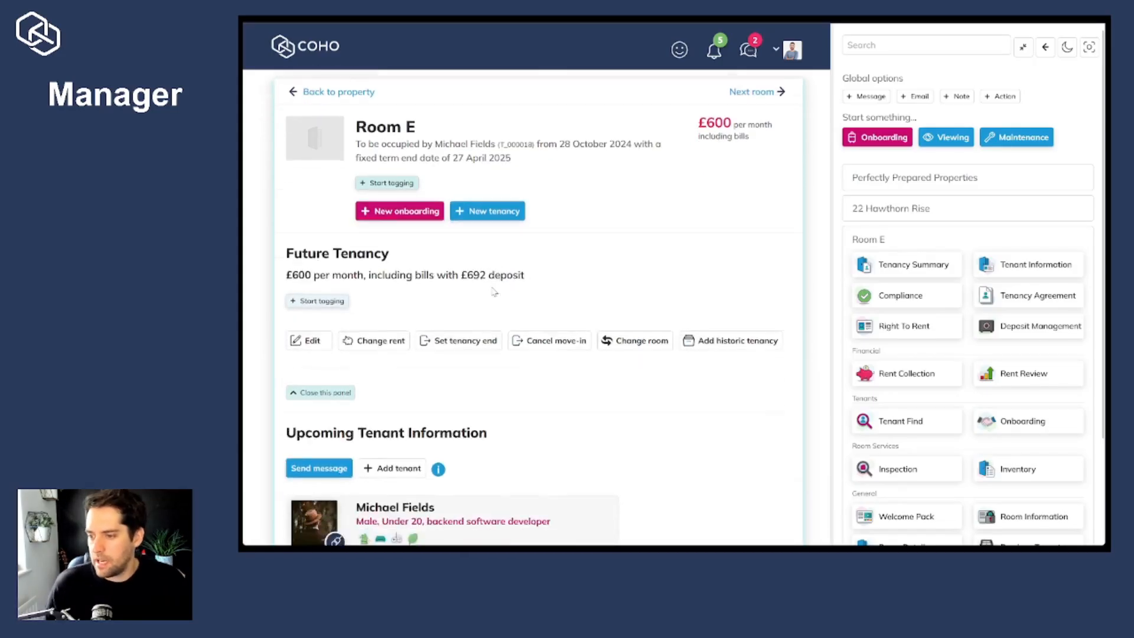
{"action": "scroll", "coordinate": [521, 260], "scroll_direction": "down", "scroll_amount": 4}
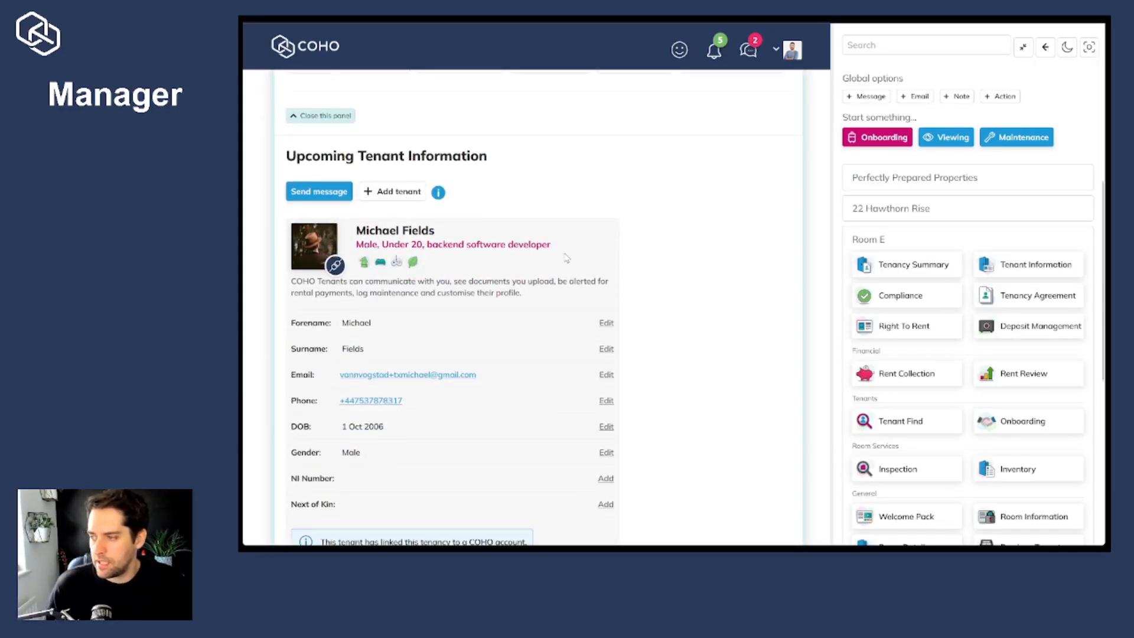
{"action": "scroll", "coordinate": [575, 262], "scroll_direction": "down", "scroll_amount": 1}
{"action": "scroll", "coordinate": [505, 258], "scroll_direction": "down", "scroll_amount": 3}
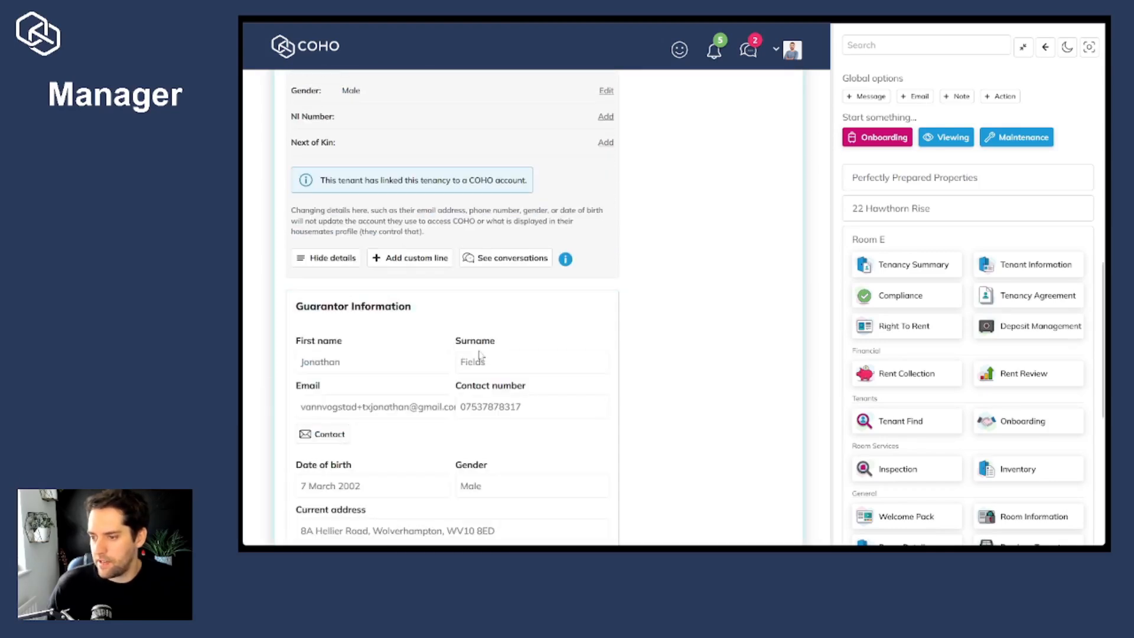
{"action": "scroll", "coordinate": [479, 354], "scroll_direction": "down", "scroll_amount": 2}
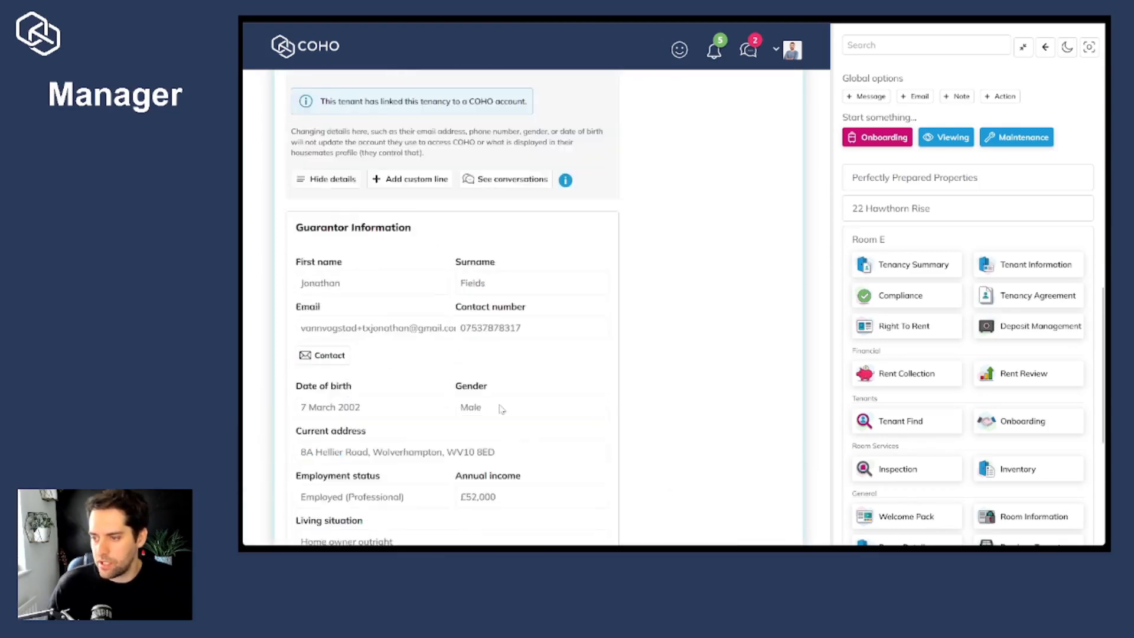
{"action": "scroll", "coordinate": [501, 408], "scroll_direction": "up", "scroll_amount": 6}
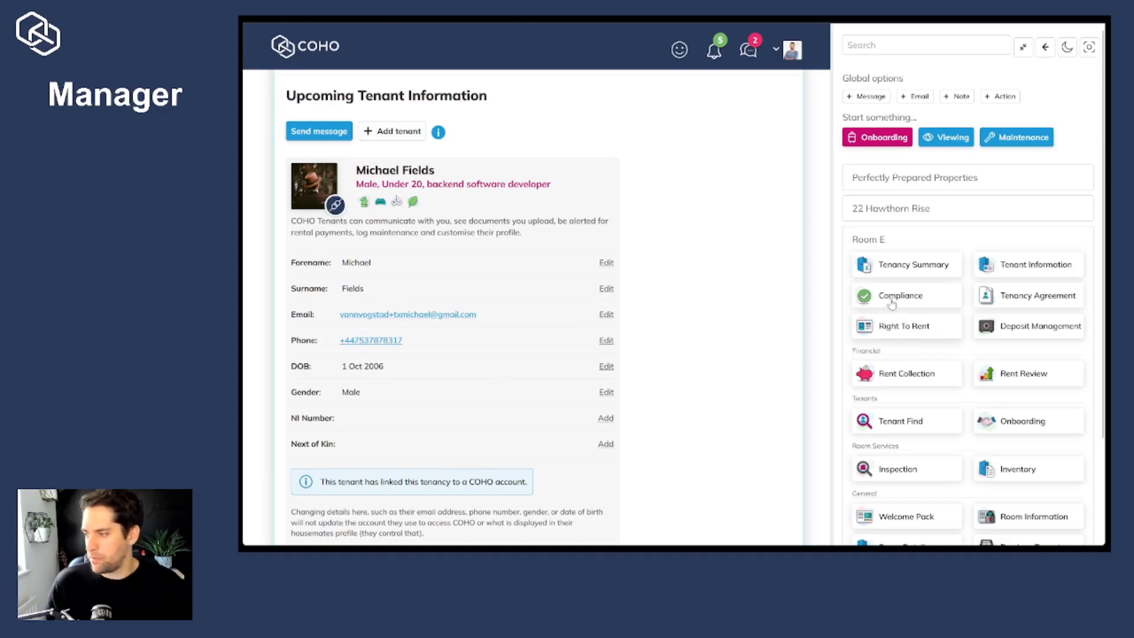
{"action": "scroll", "coordinate": [414, 331], "scroll_direction": "down", "scroll_amount": 10}
Expand the onboarding progress and check the Follow up and Application form stages
{"action": "left_click", "coordinate": [347, 338]}
{"action": "scroll", "coordinate": [367, 337], "scroll_direction": "down", "scroll_amount": 10}
{"action": "scroll", "coordinate": [372, 337], "scroll_direction": "down", "scroll_amount": 1}
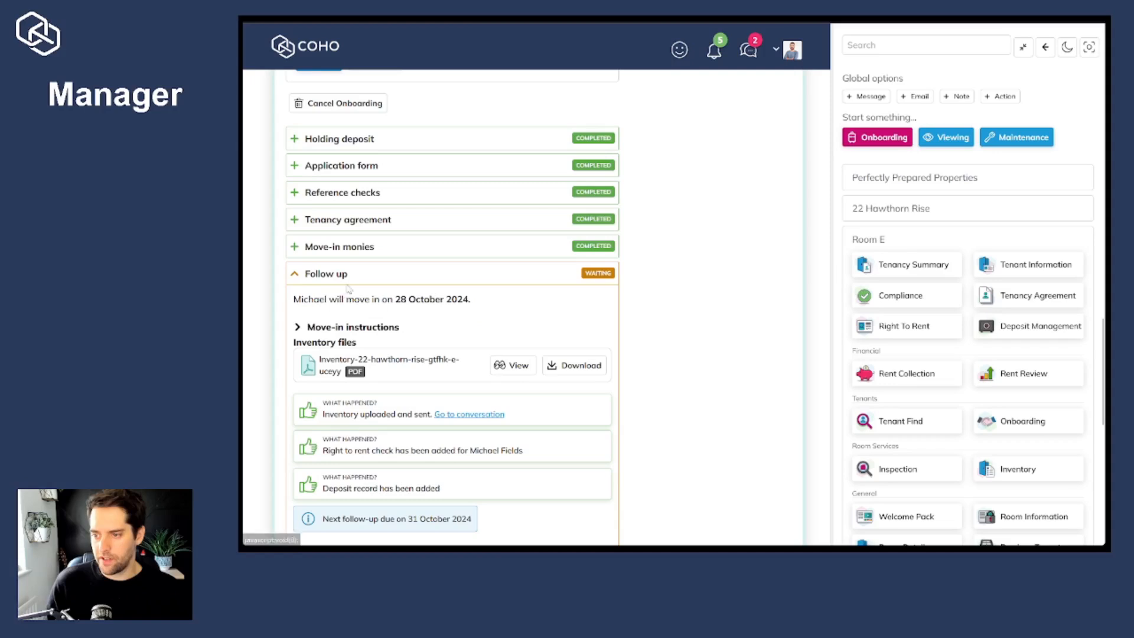
{"action": "left_click", "coordinate": [341, 277]}
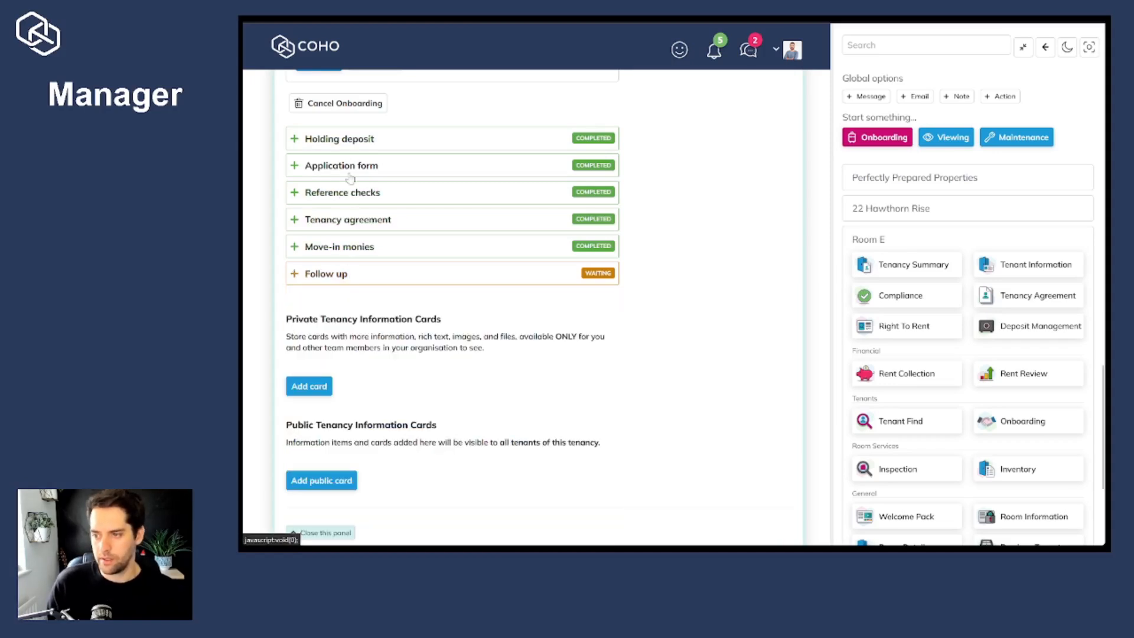
{"action": "left_click", "coordinate": [345, 165]}
{"action": "left_click", "coordinate": [354, 164]}
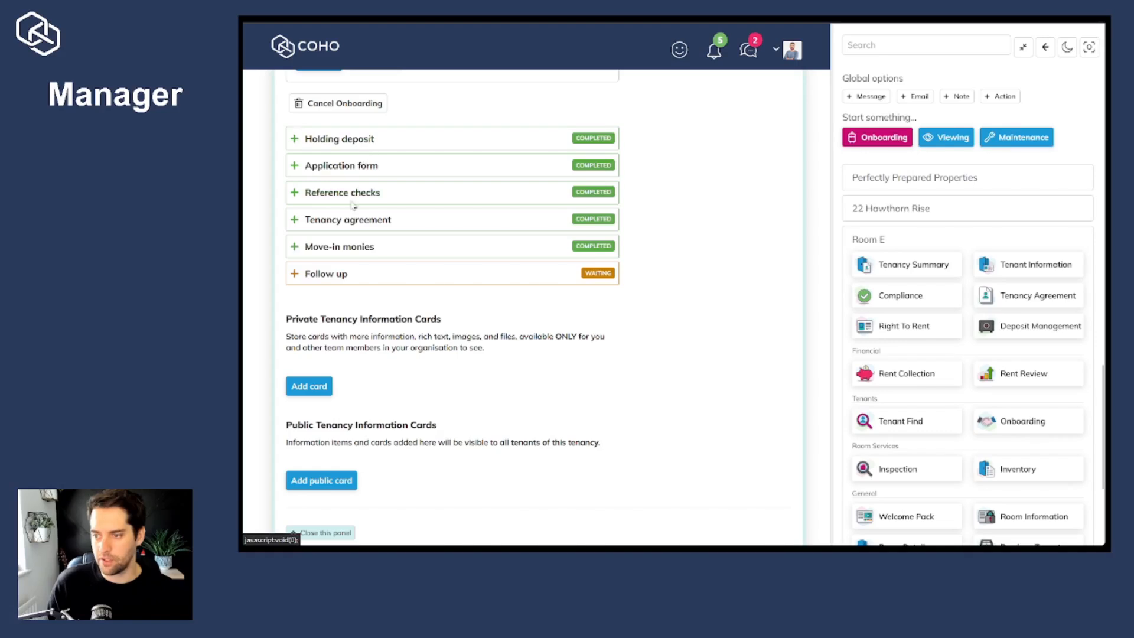
Open Room E's Tenancy Agreement section listing the signed contract and guarantor agreement files
{"action": "left_click", "coordinate": [1028, 297]}
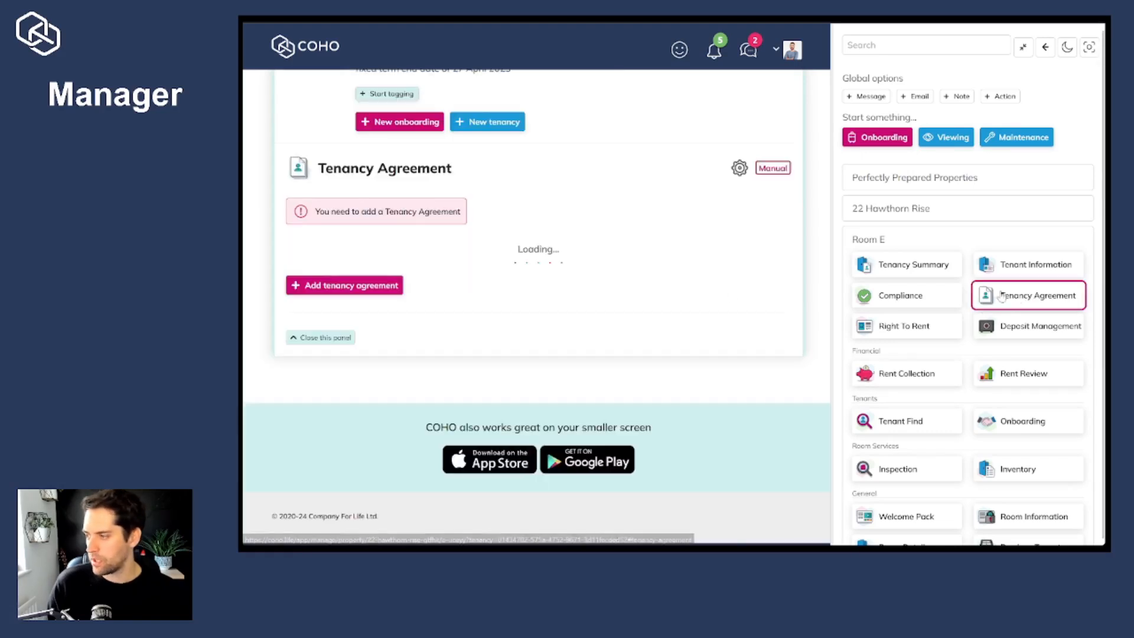
{"action": "scroll", "coordinate": [411, 241], "scroll_direction": "down", "scroll_amount": 2}
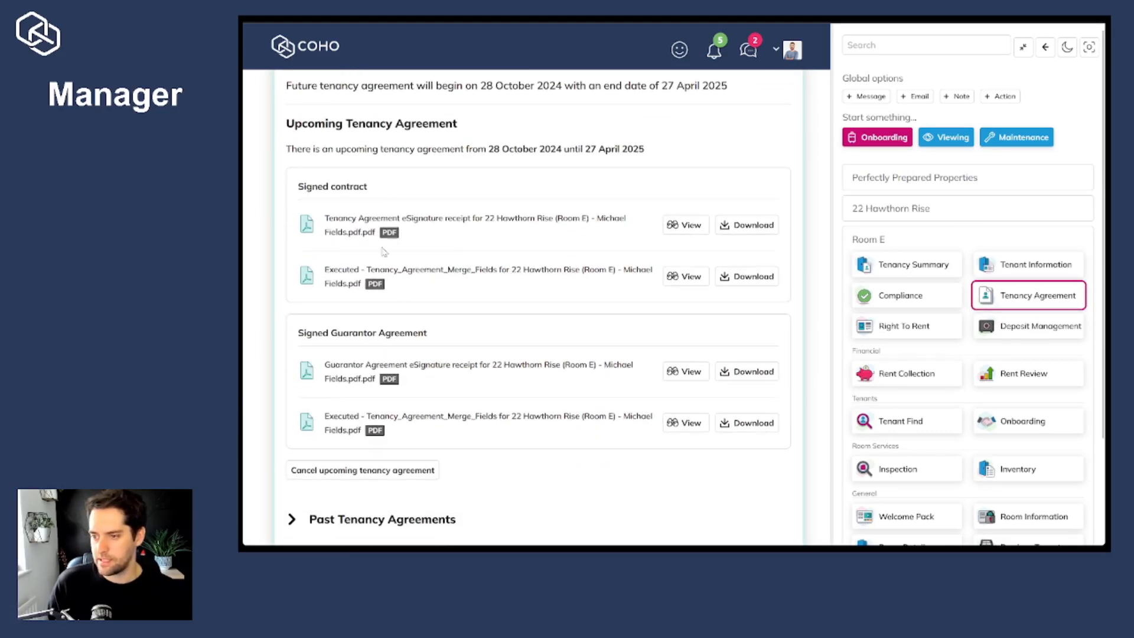
{"action": "scroll", "coordinate": [478, 450], "scroll_direction": "up", "scroll_amount": 1}
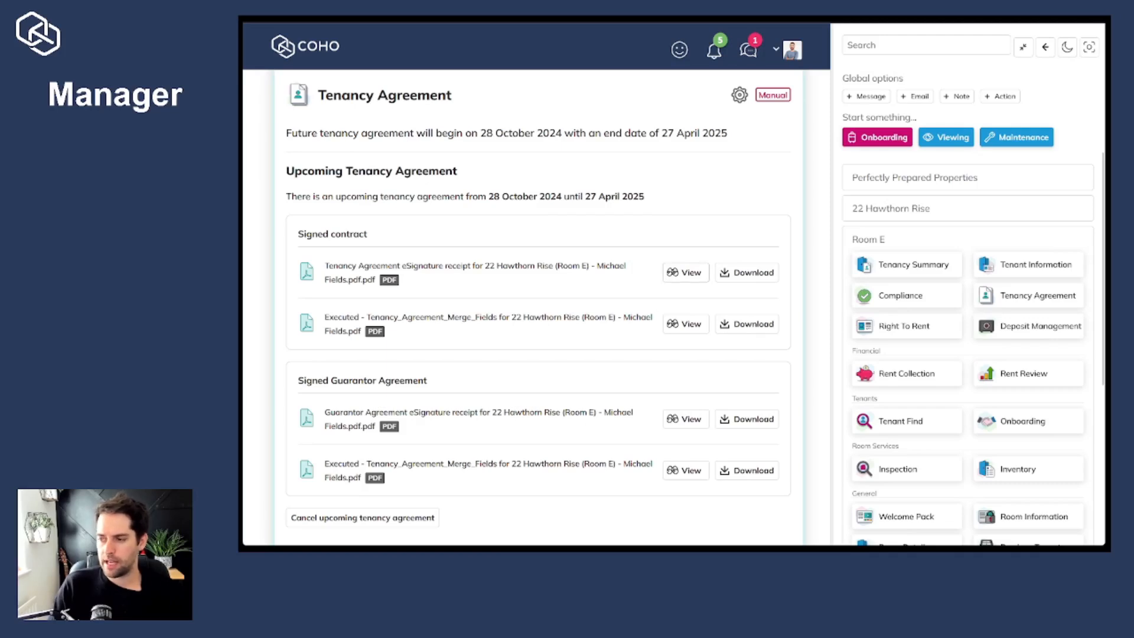
View the tenancy agreement's eSignature receipt PDF, zoomed in
{"action": "left_click", "coordinate": [685, 272]}
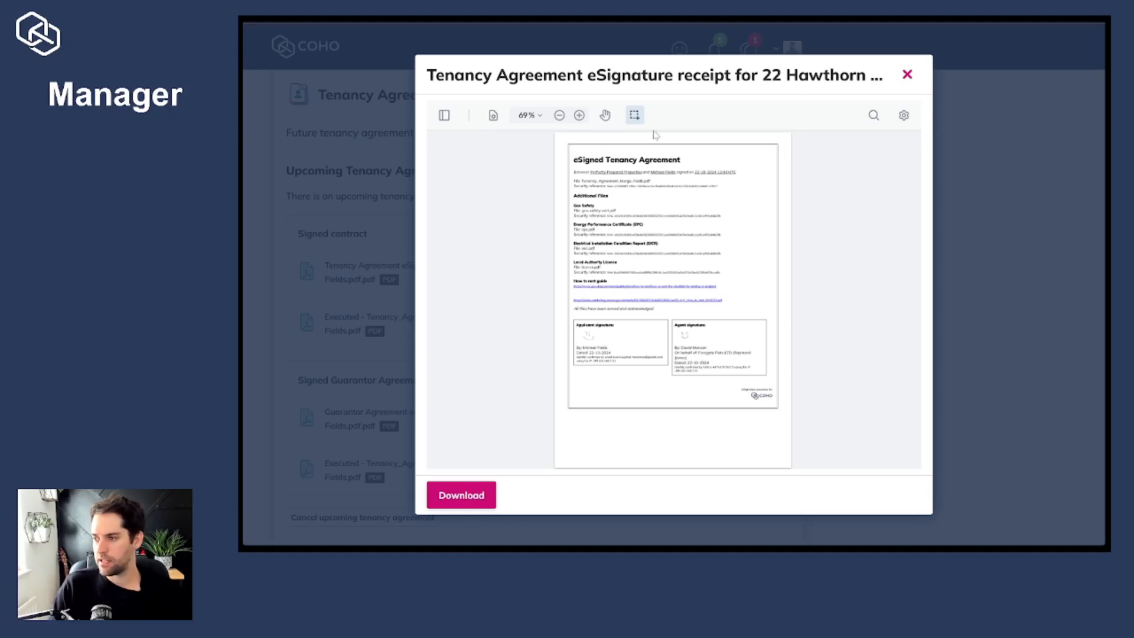
{"action": "left_click", "coordinate": [579, 115]}
{"action": "left_click", "coordinate": [579, 114]}
{"action": "left_click", "coordinate": [579, 115]}
{"action": "left_click", "coordinate": [578, 115]}
{"action": "left_click", "coordinate": [579, 114]}
{"action": "left_click", "coordinate": [578, 115]}
{"action": "left_click", "coordinate": [579, 115]}
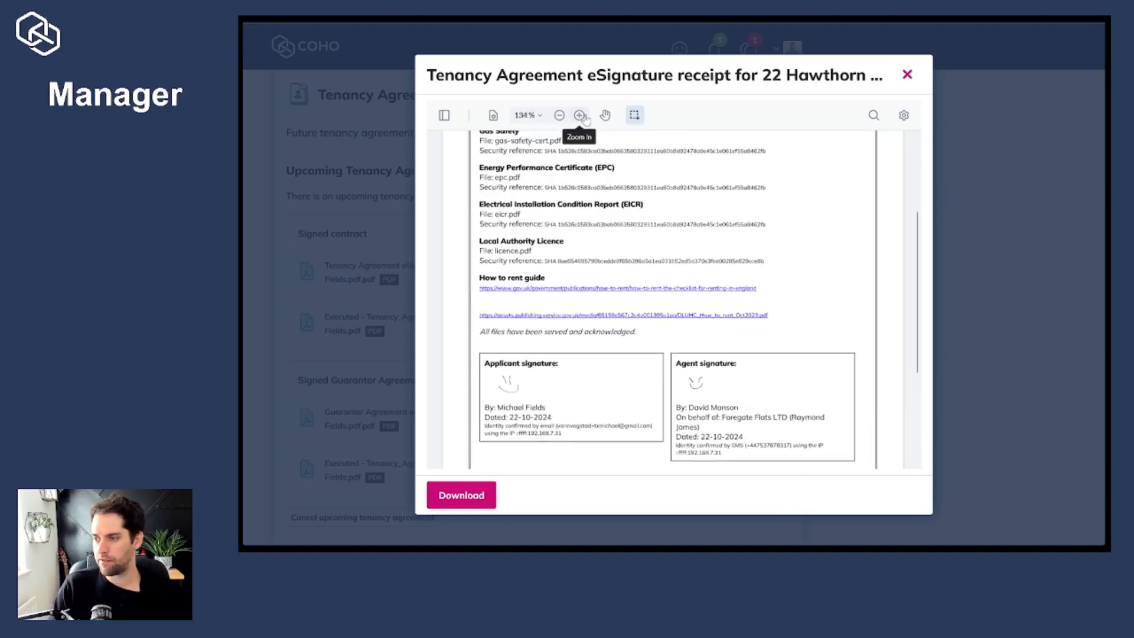
{"action": "scroll", "coordinate": [594, 311], "scroll_direction": "up", "scroll_amount": 3}
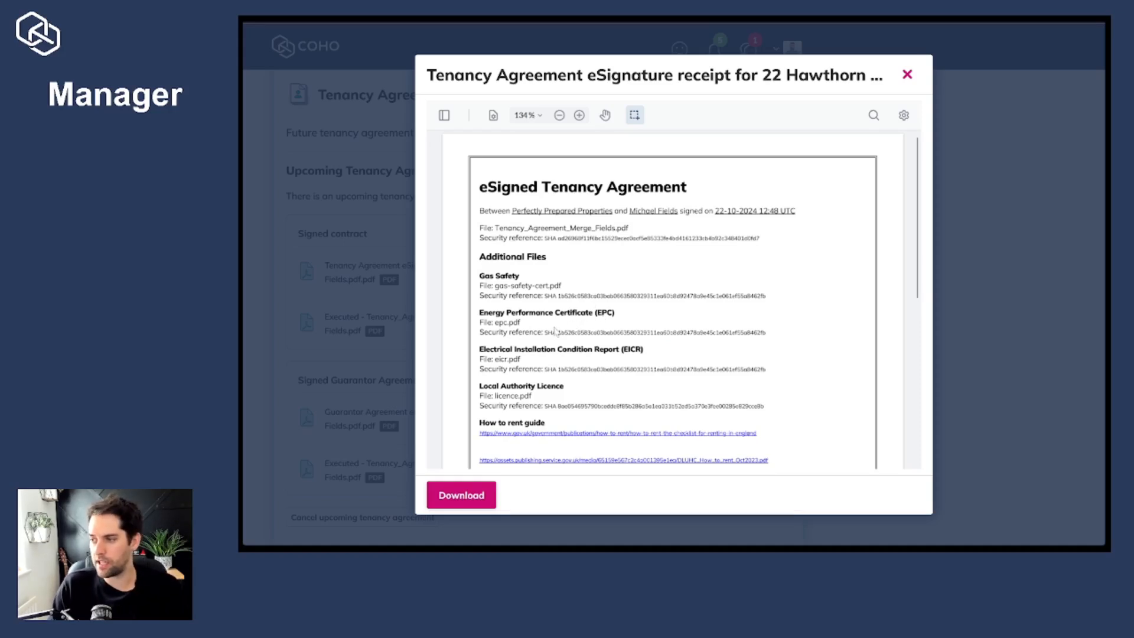
{"action": "scroll", "coordinate": [555, 331], "scroll_direction": "down", "scroll_amount": 1}
Read through the receipt, including the Gas Safety security reference, then close the viewer
{"action": "left_click_drag", "start_coordinate": [551, 244], "coordinate": [761, 243]}
{"action": "left_click", "coordinate": [760, 243]}
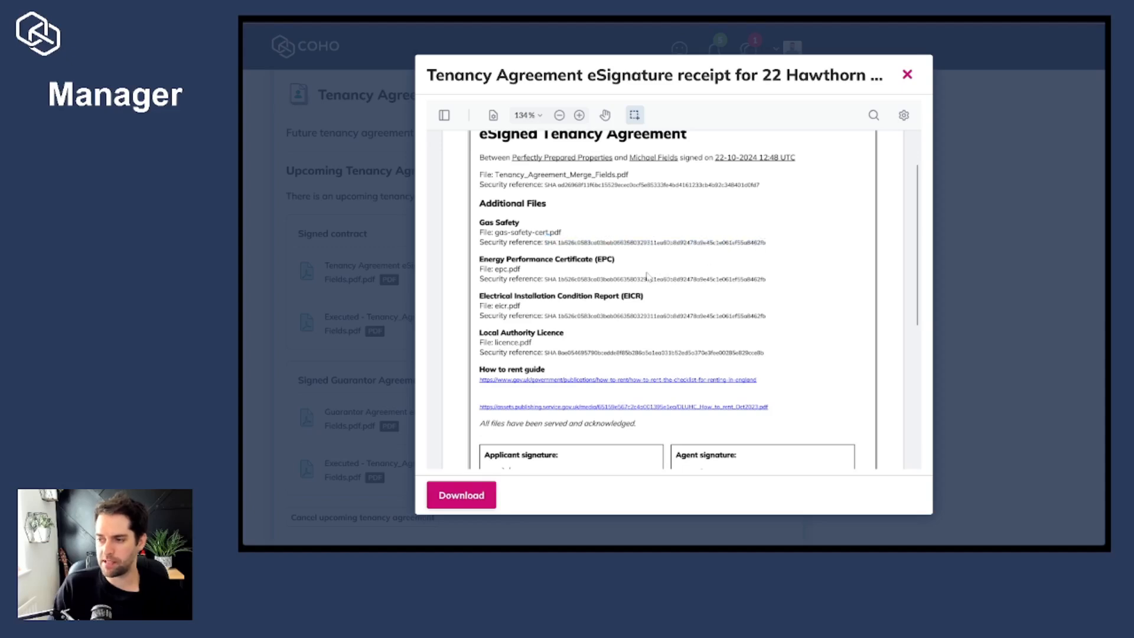
{"action": "scroll", "coordinate": [629, 288], "scroll_direction": "down", "scroll_amount": 4}
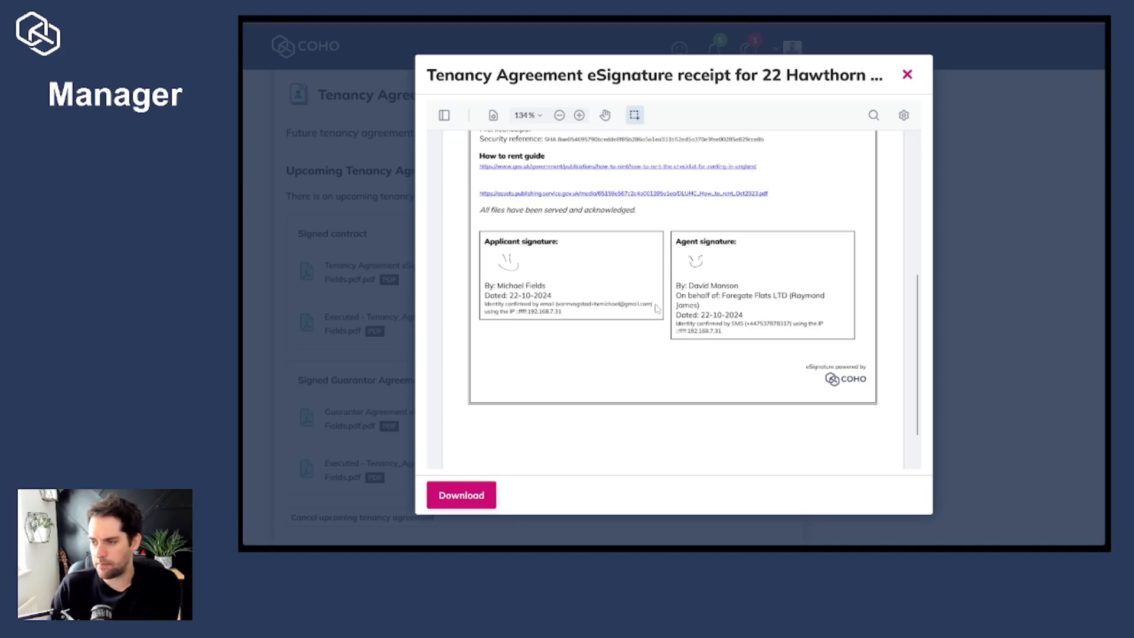
{"action": "scroll", "coordinate": [657, 313], "scroll_direction": "up", "scroll_amount": 2}
{"action": "scroll", "coordinate": [789, 287], "scroll_direction": "up", "scroll_amount": 1}
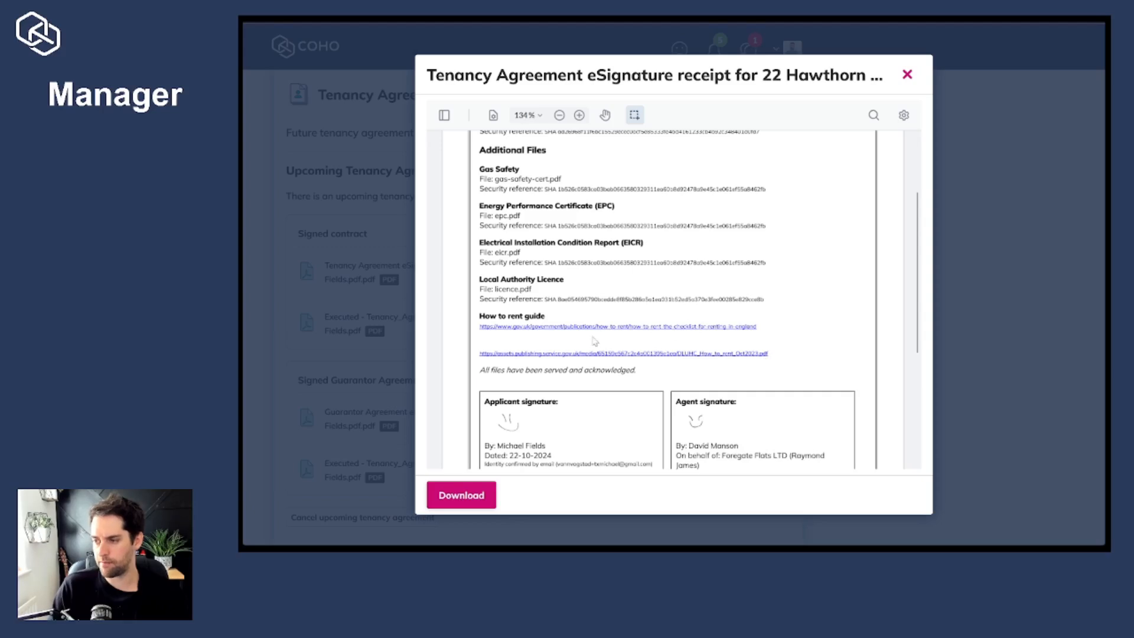
{"action": "scroll", "coordinate": [659, 316], "scroll_direction": "up", "scroll_amount": 2}
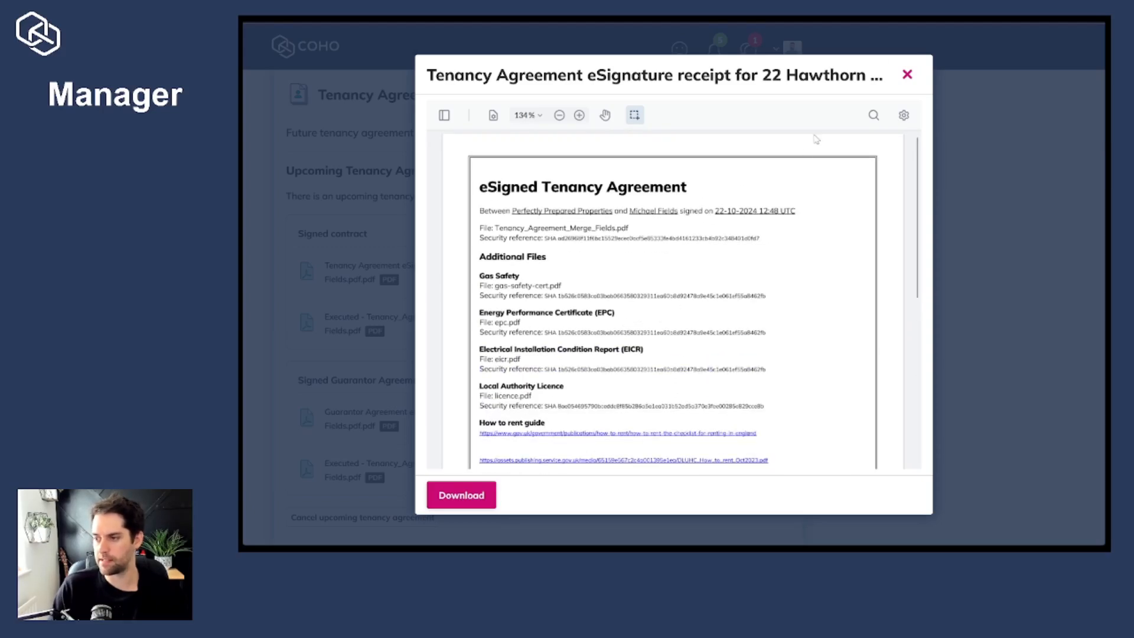
{"action": "left_click", "coordinate": [907, 75]}
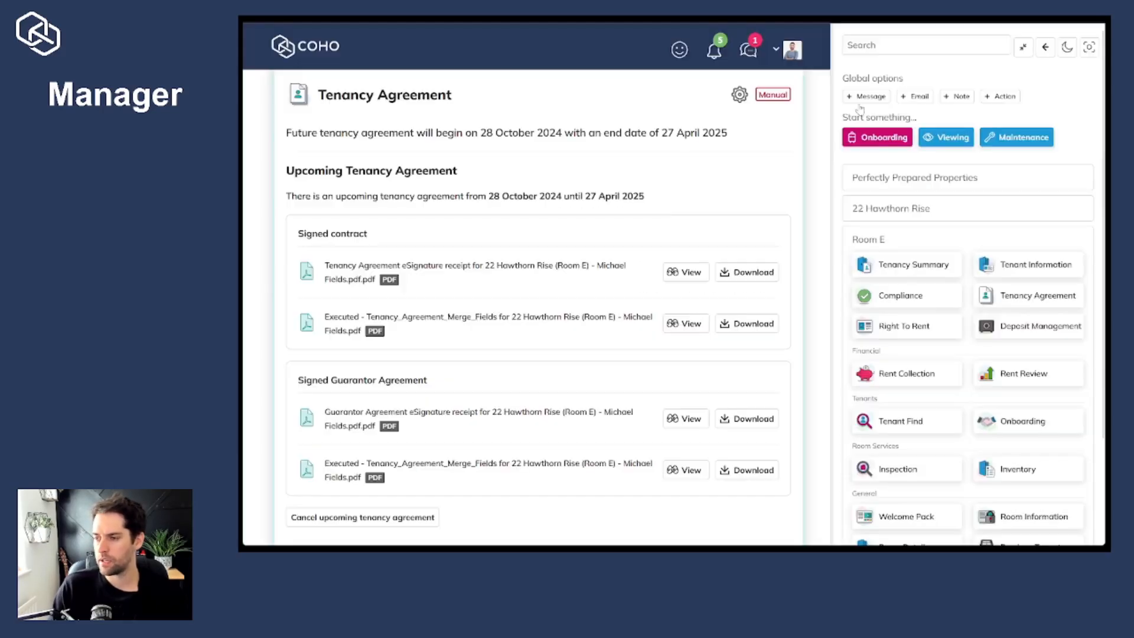
{"action": "left_click", "coordinate": [693, 326]}
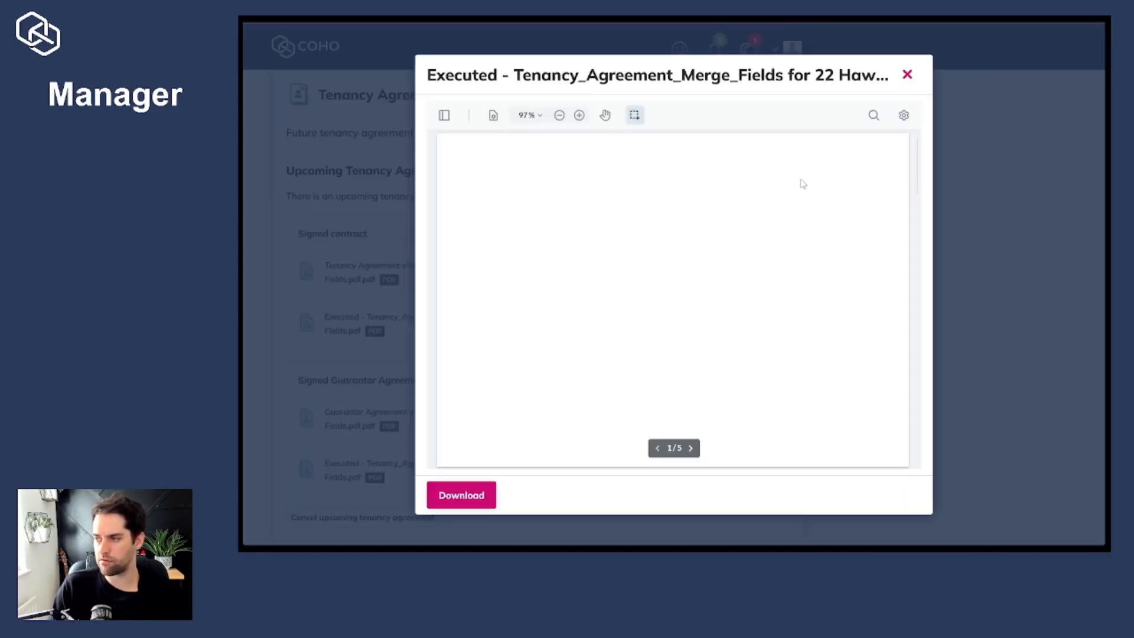
{"action": "left_click_drag", "start_coordinate": [925, 172], "coordinate": [880, 420]}
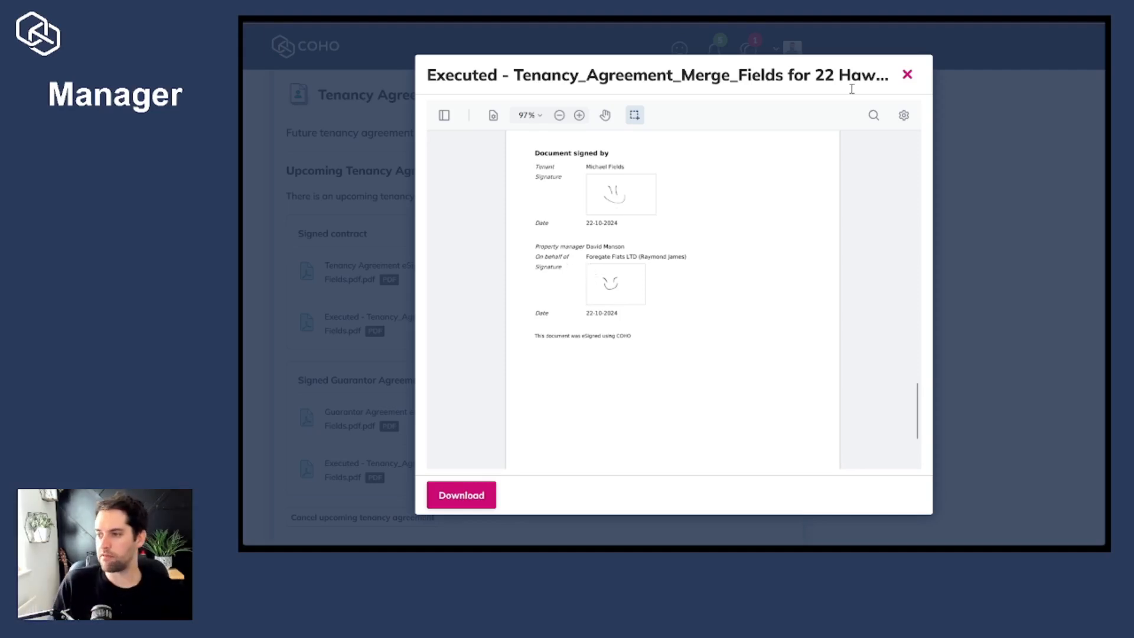
{"action": "scroll", "coordinate": [792, 278], "scroll_direction": "up", "scroll_amount": 1}
{"action": "scroll", "coordinate": [768, 334], "scroll_direction": "down", "scroll_amount": 1}
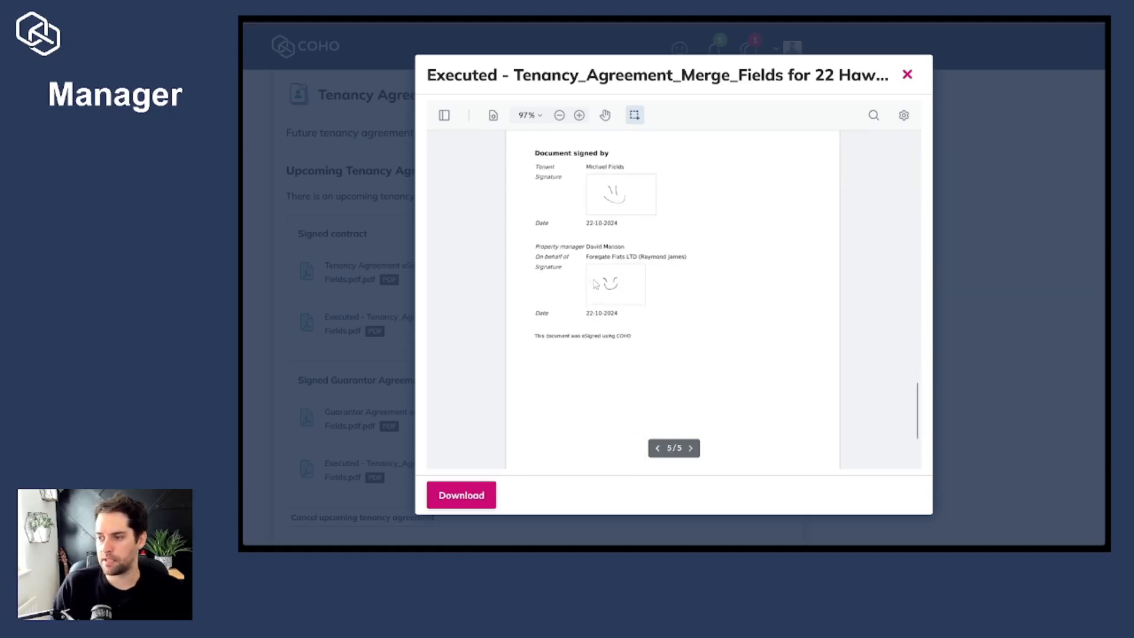
{"action": "scroll", "coordinate": [618, 369], "scroll_direction": "down", "scroll_amount": 1}
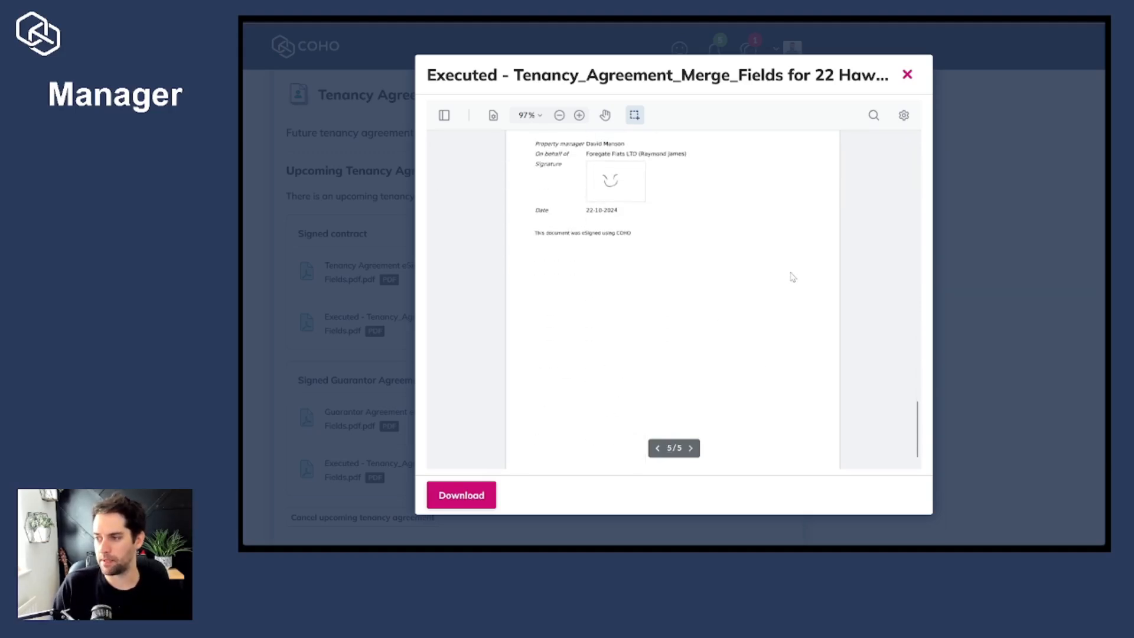
{"action": "scroll", "coordinate": [788, 278], "scroll_direction": "up", "scroll_amount": 2}
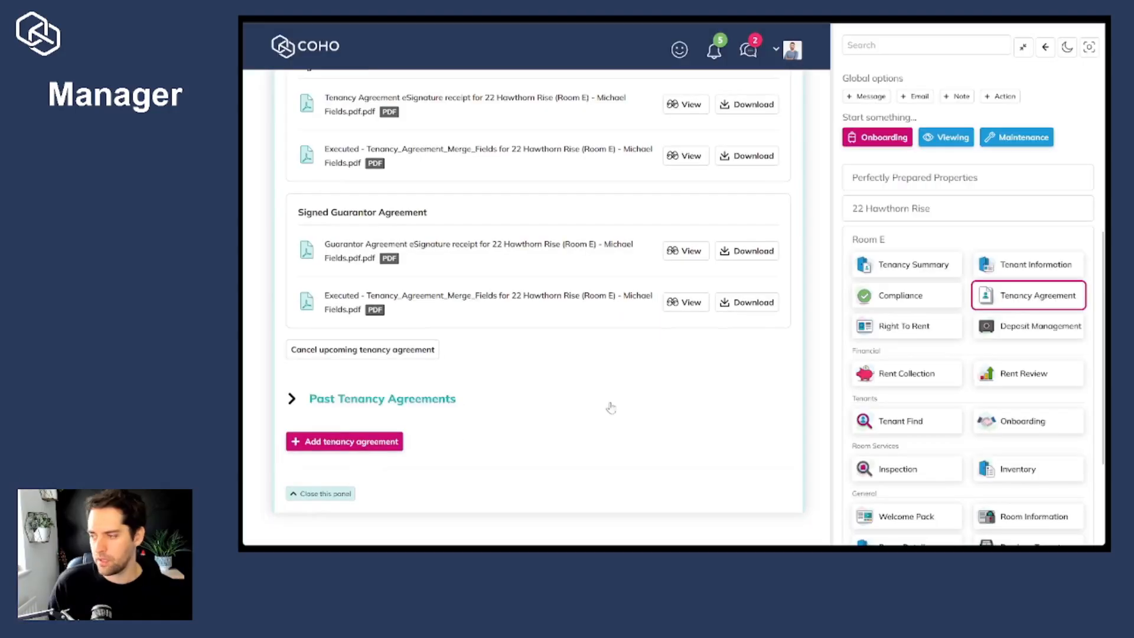
{"action": "scroll", "coordinate": [608, 407], "scroll_direction": "up", "scroll_amount": 1}
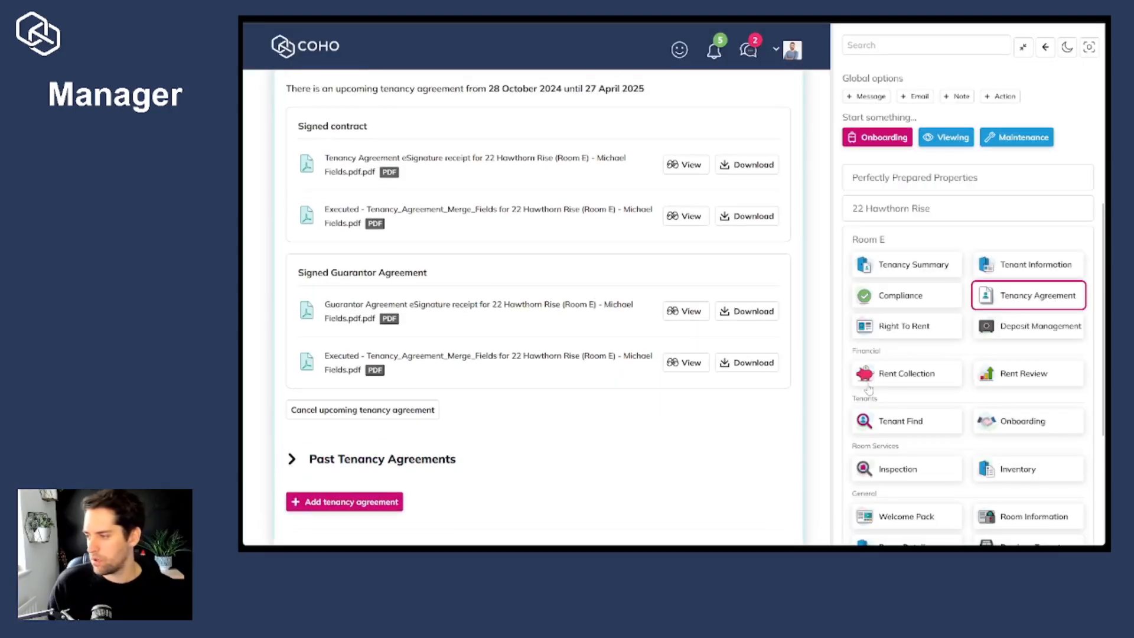
Review Room E's Right to Rent check
{"action": "left_click", "coordinate": [917, 329]}
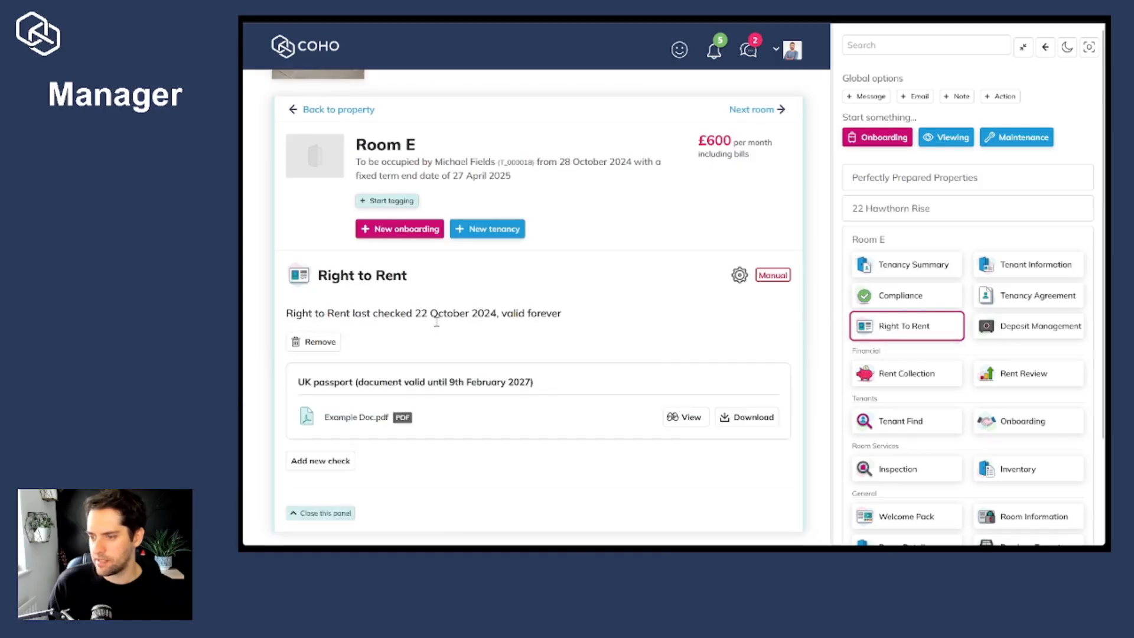
{"action": "scroll", "coordinate": [612, 307], "scroll_direction": "down", "scroll_amount": 2}
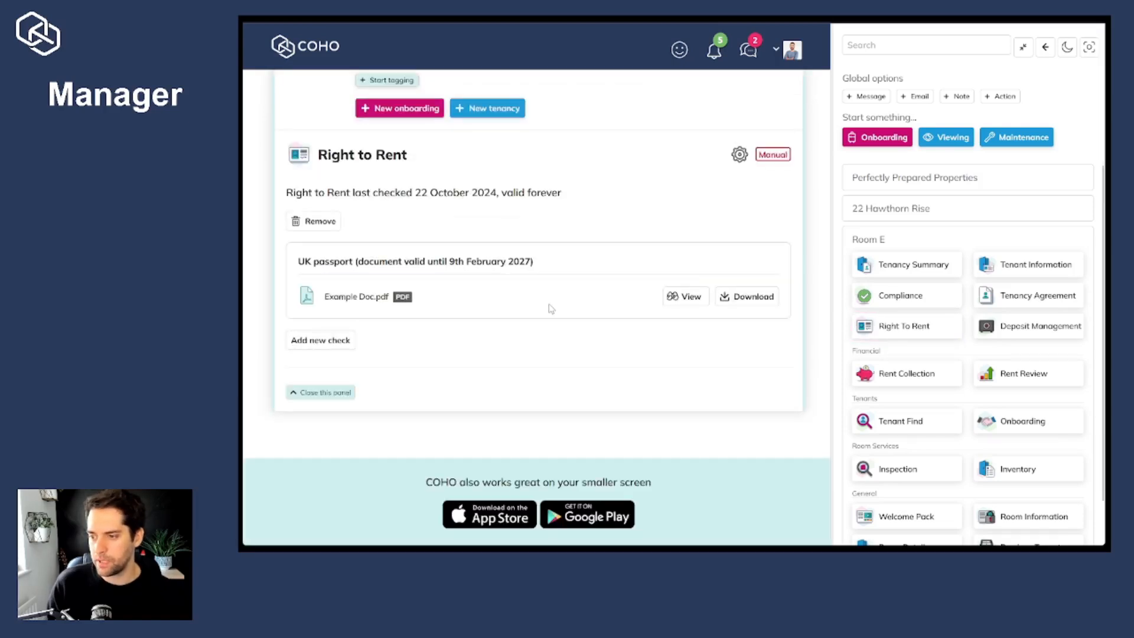
{"action": "scroll", "coordinate": [864, 307], "scroll_direction": "down", "scroll_amount": 2}
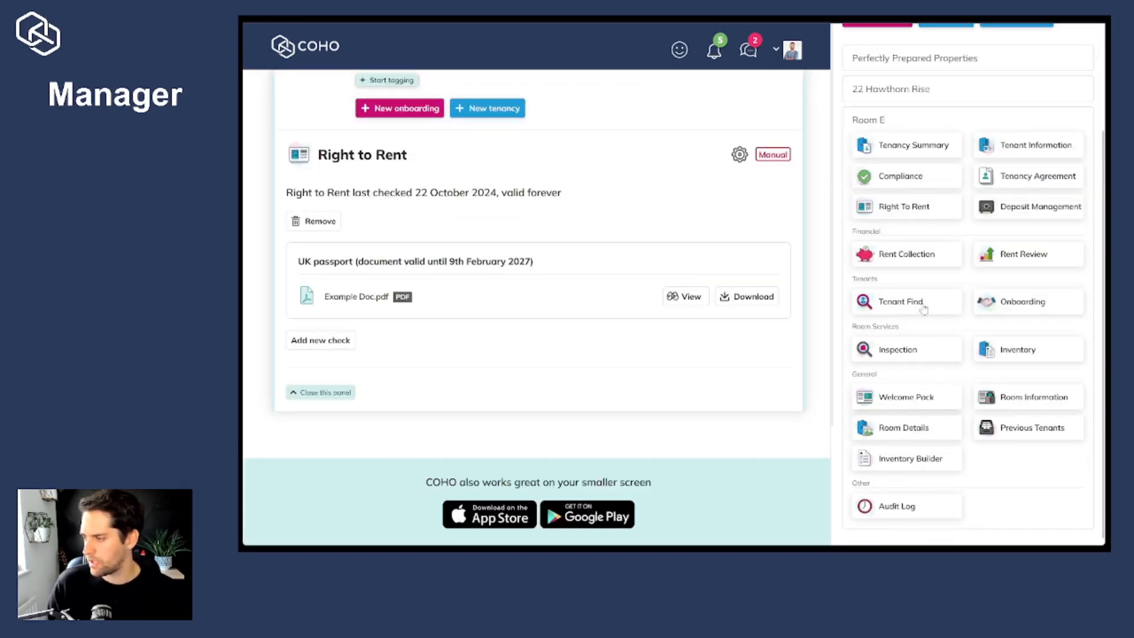
Review Room E's rent collection and Holding Deposit row, then its 22 October 2024 inventory
{"action": "left_click", "coordinate": [915, 255]}
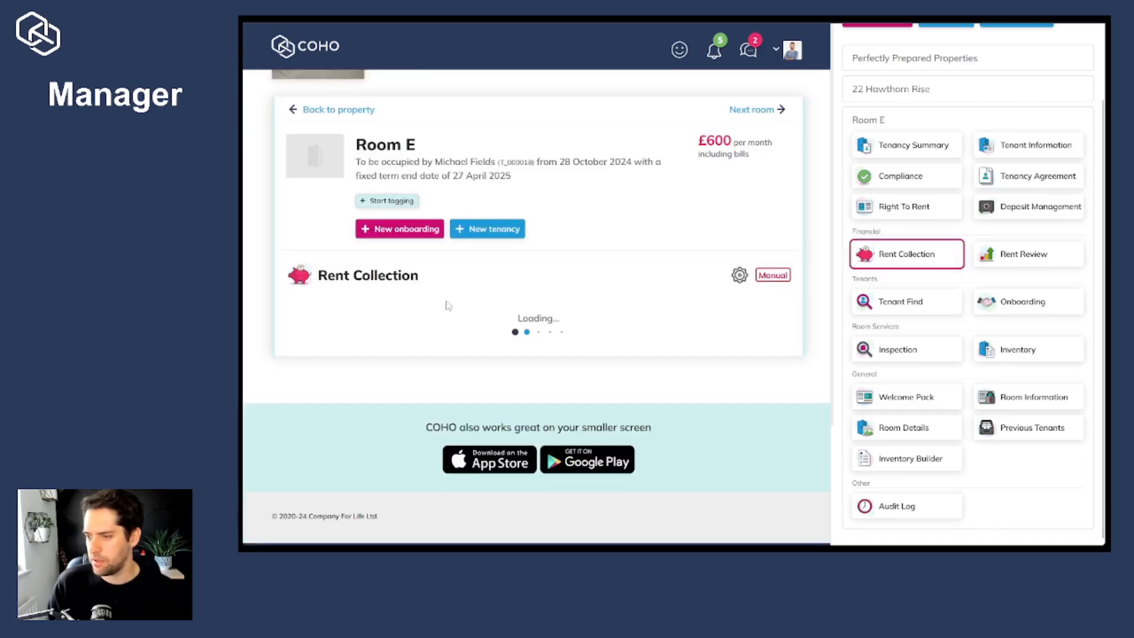
{"action": "scroll", "coordinate": [492, 336], "scroll_direction": "down", "scroll_amount": 3}
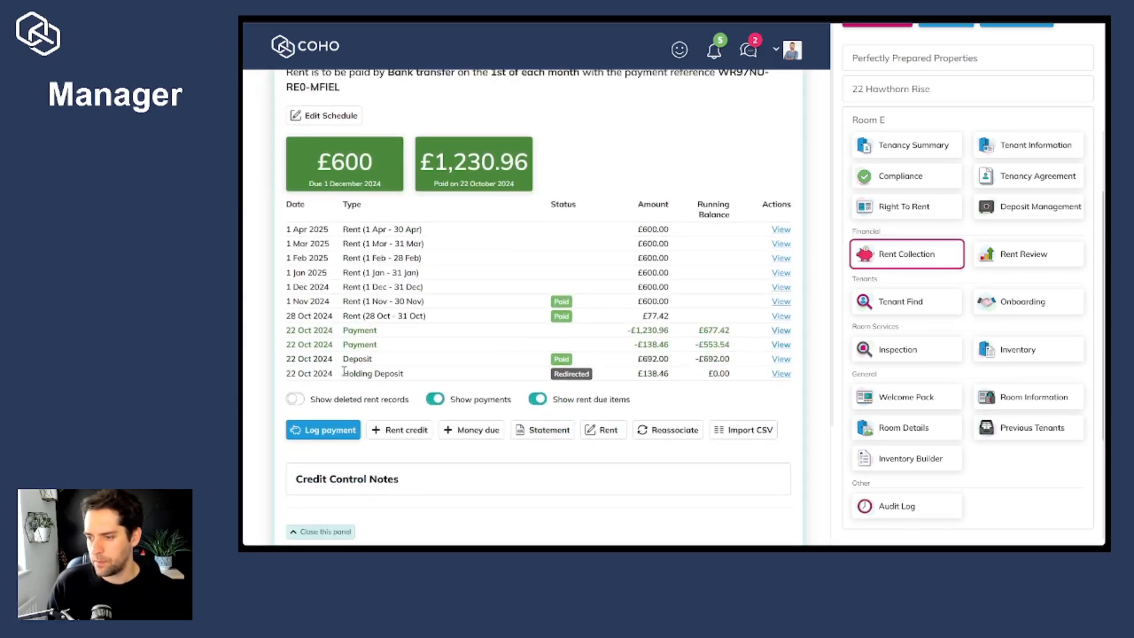
{"action": "left_click_drag", "start_coordinate": [288, 374], "coordinate": [576, 378]}
{"action": "left_click", "coordinate": [603, 387]}
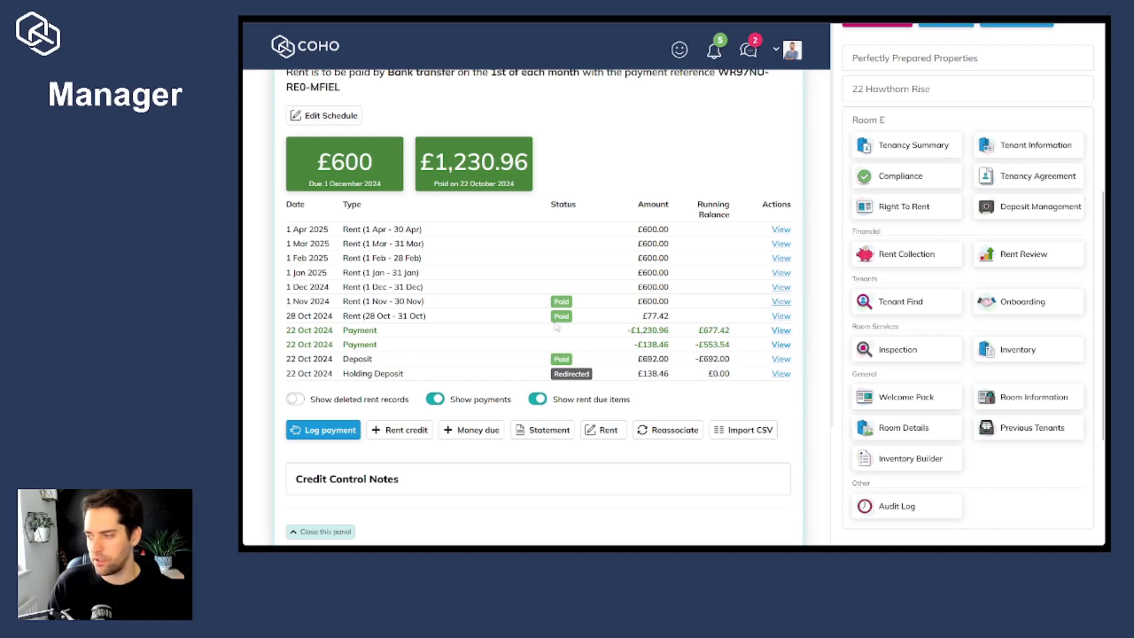
{"action": "left_click", "coordinate": [1011, 353]}
{"action": "scroll", "coordinate": [510, 339], "scroll_direction": "down", "scroll_amount": 1}
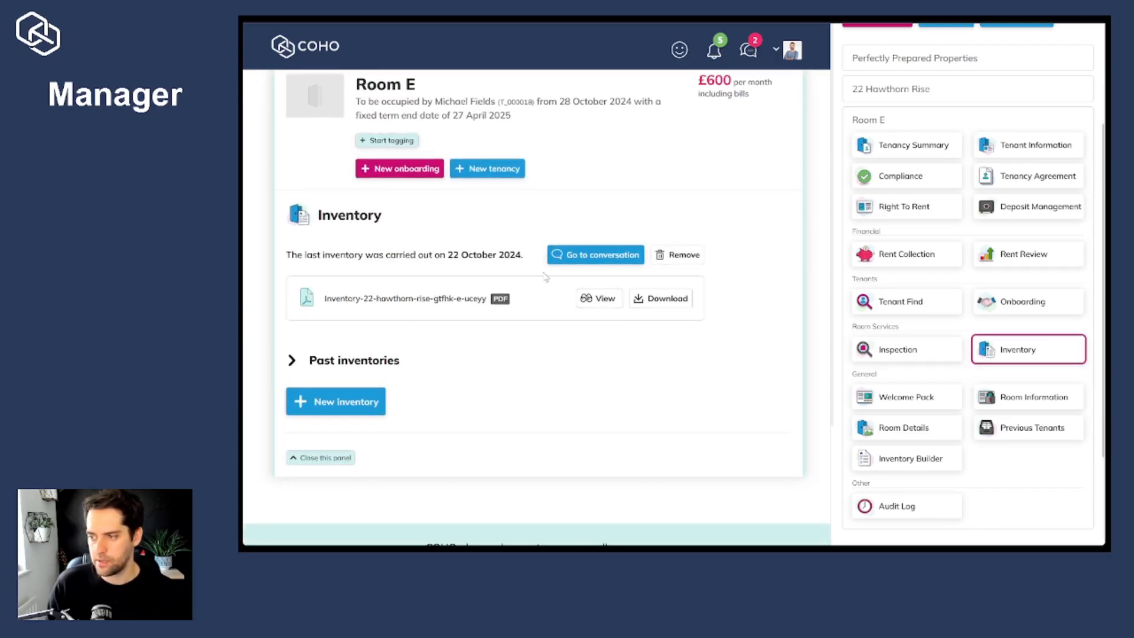
{"action": "left_click", "coordinate": [568, 255]}
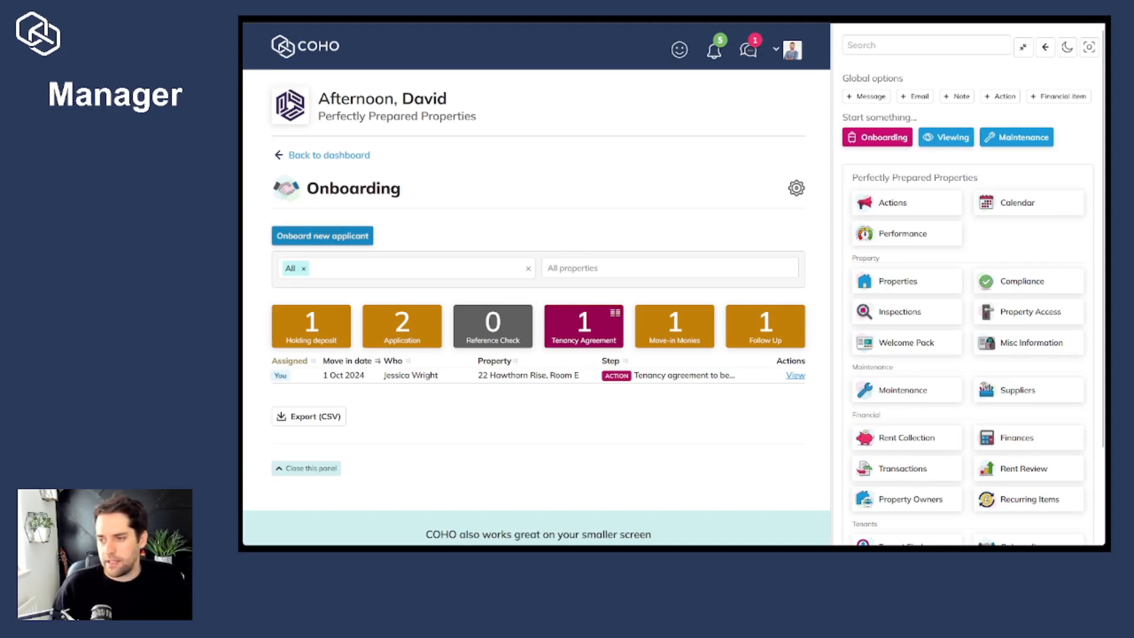
{"action": "left_click", "coordinate": [365, 241]}
{"action": "scroll", "coordinate": [354, 341], "scroll_direction": "down", "scroll_amount": 3}
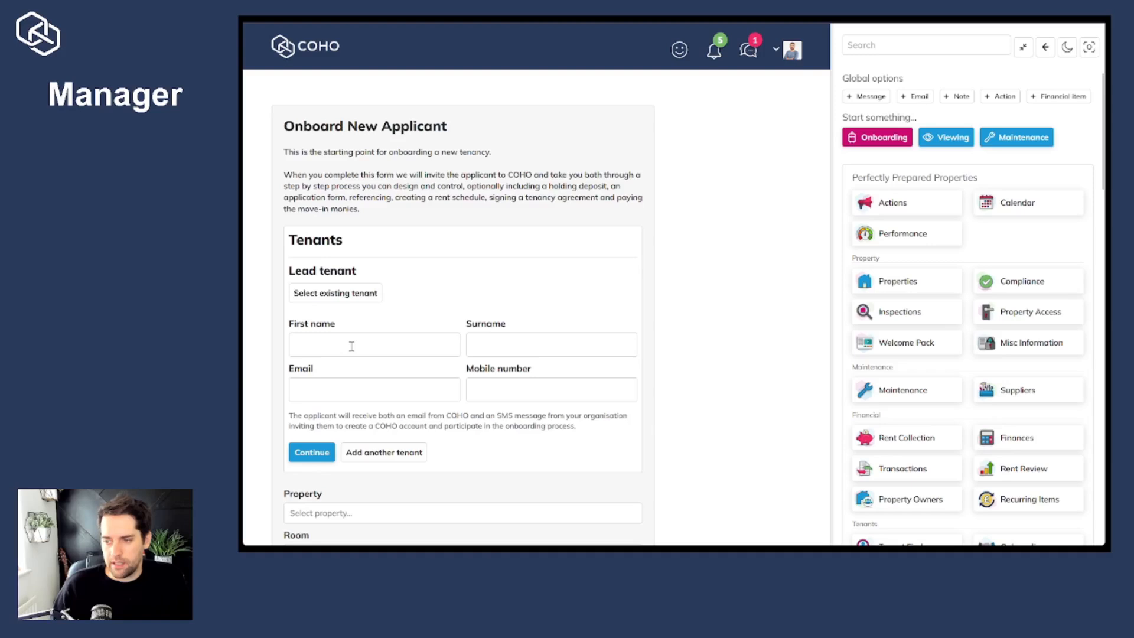
{"action": "scroll", "coordinate": [352, 346], "scroll_direction": "down", "scroll_amount": 4}
{"action": "scroll", "coordinate": [413, 426], "scroll_direction": "up", "scroll_amount": 5}
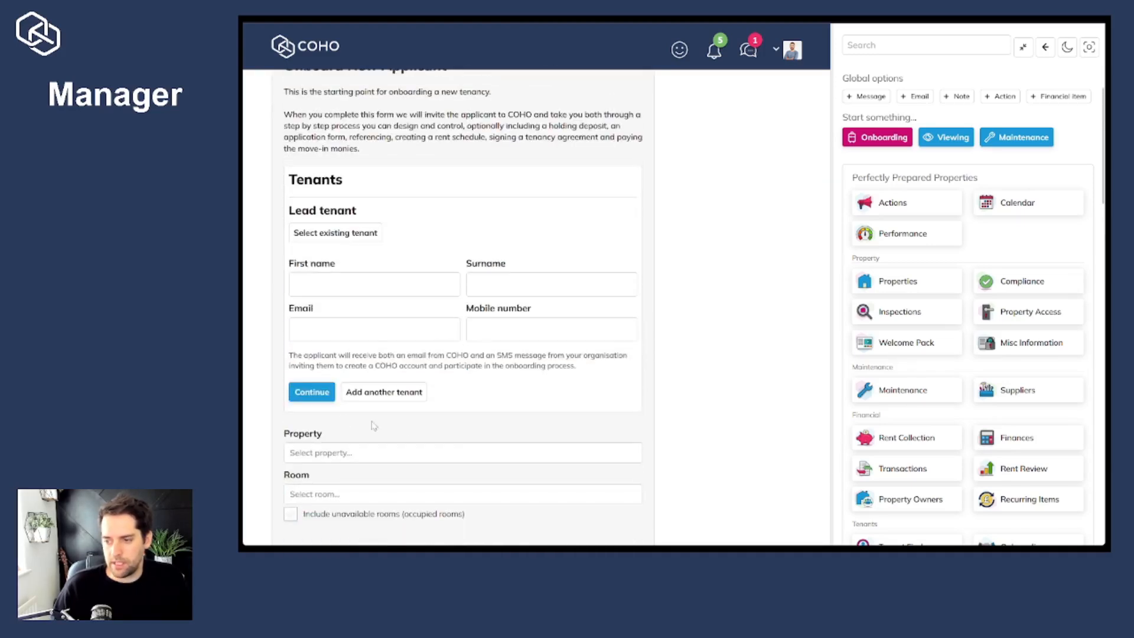
{"action": "scroll", "coordinate": [375, 355], "scroll_direction": "down", "scroll_amount": 3}
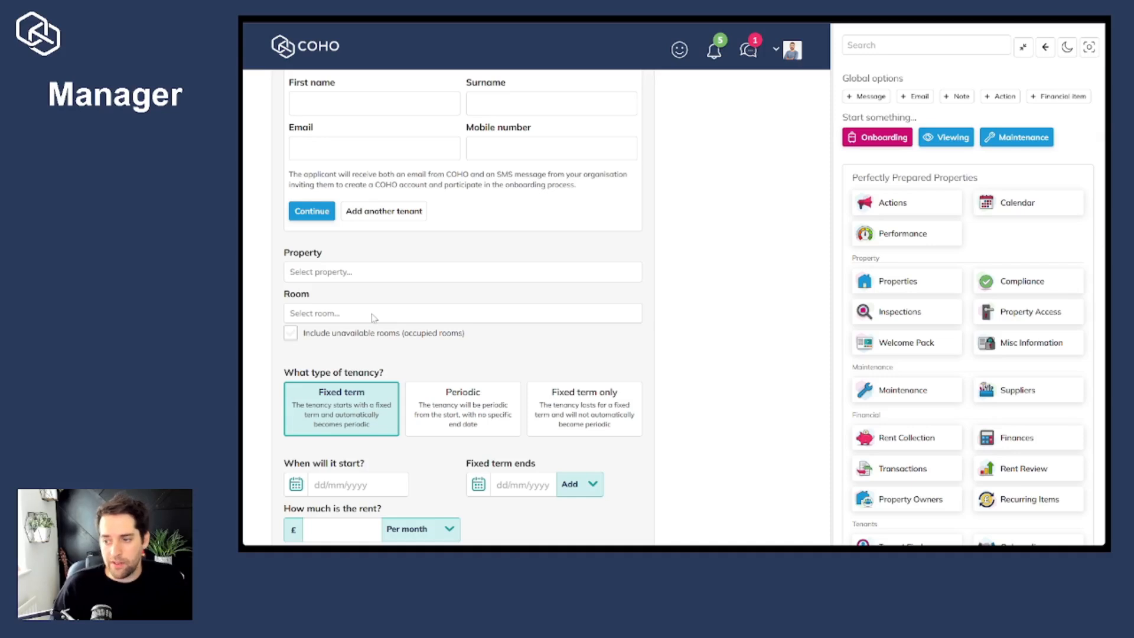
{"action": "scroll", "coordinate": [372, 317], "scroll_direction": "down", "scroll_amount": 15}
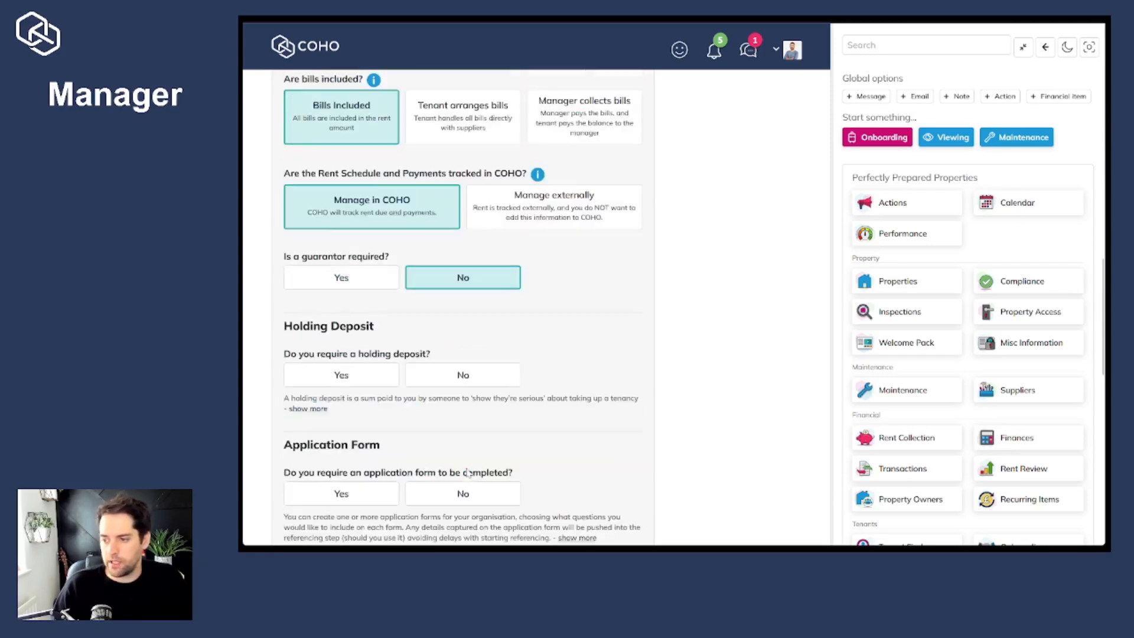
{"action": "left_click", "coordinate": [378, 373]}
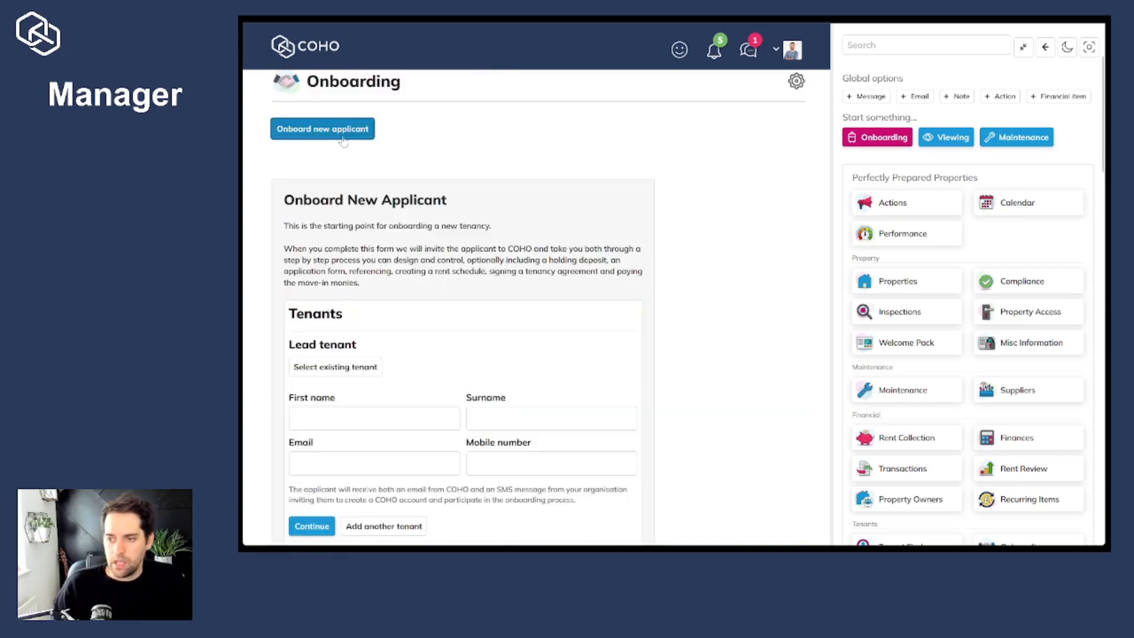
{"action": "scroll", "coordinate": [446, 331], "scroll_direction": "down", "scroll_amount": 3}
{"action": "scroll", "coordinate": [446, 328], "scroll_direction": "down", "scroll_amount": 5}
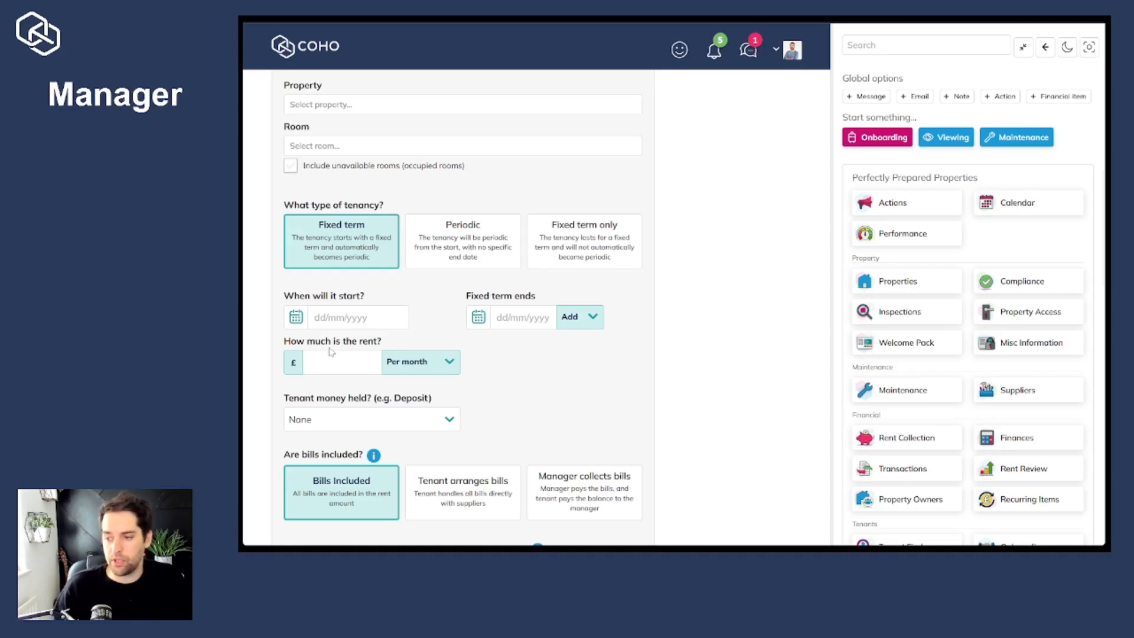
{"action": "scroll", "coordinate": [442, 331], "scroll_direction": "down", "scroll_amount": 8}
{"action": "scroll", "coordinate": [415, 412], "scroll_direction": "down", "scroll_amount": 5}
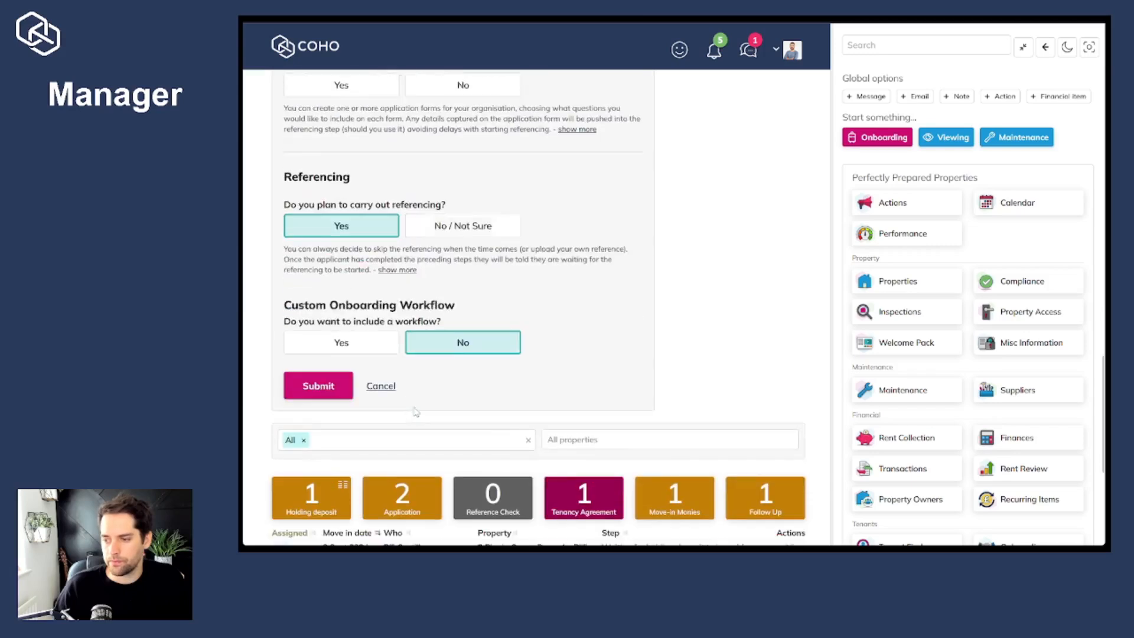
{"action": "left_click", "coordinate": [382, 265]}
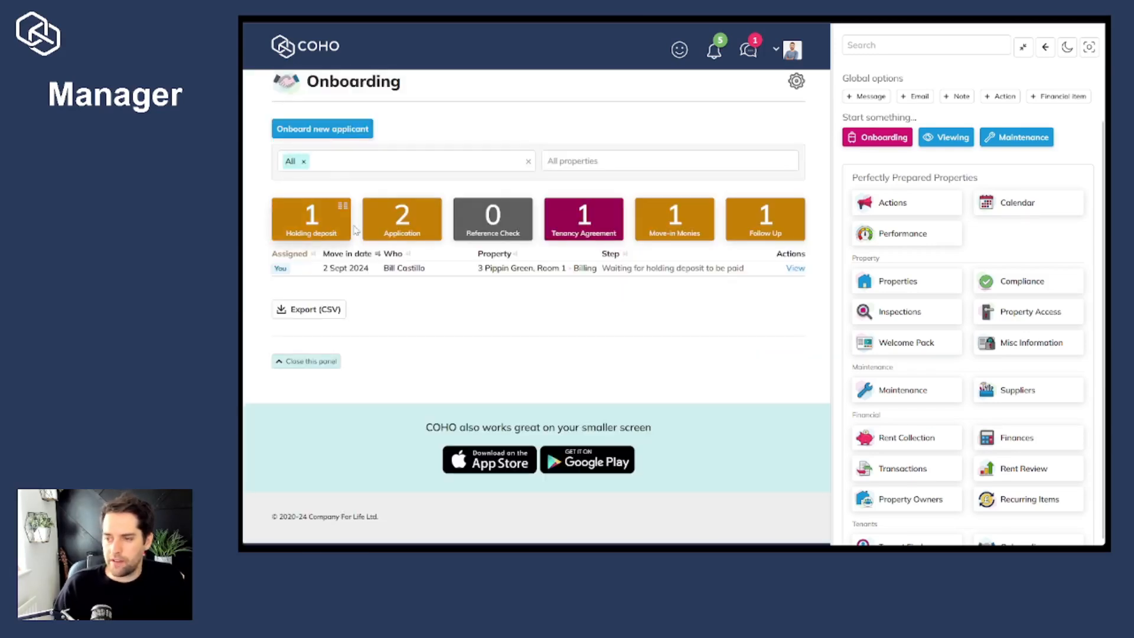
Filter to the Tenancy Agreement stage and expand the Room E applicant's tenancy agreement step
{"action": "left_click", "coordinate": [572, 230]}
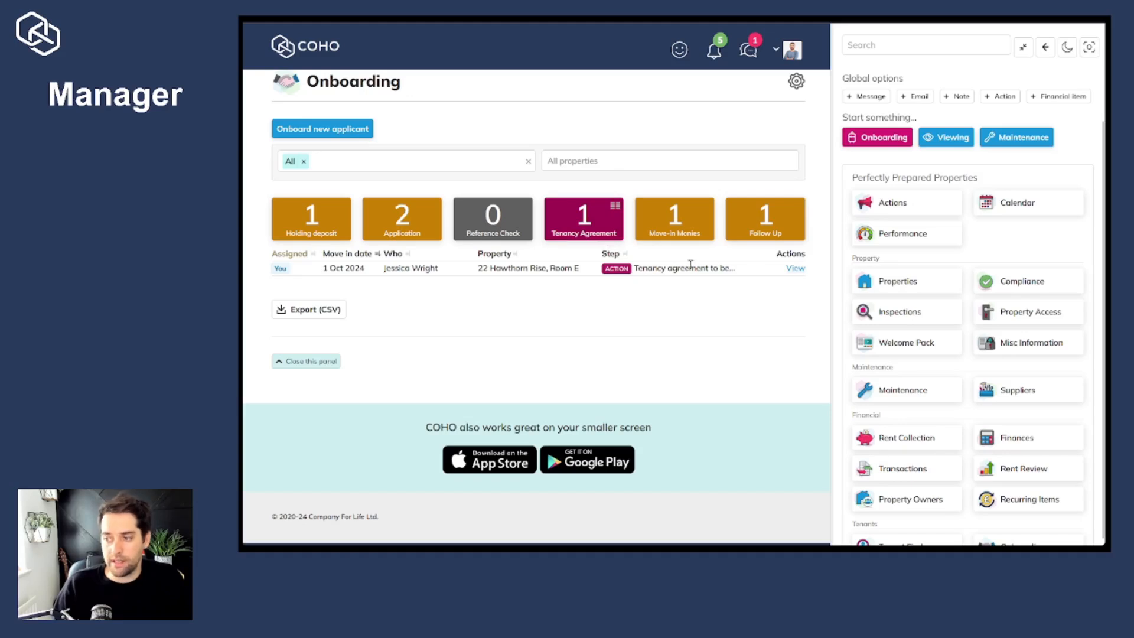
{"action": "left_click", "coordinate": [794, 268]}
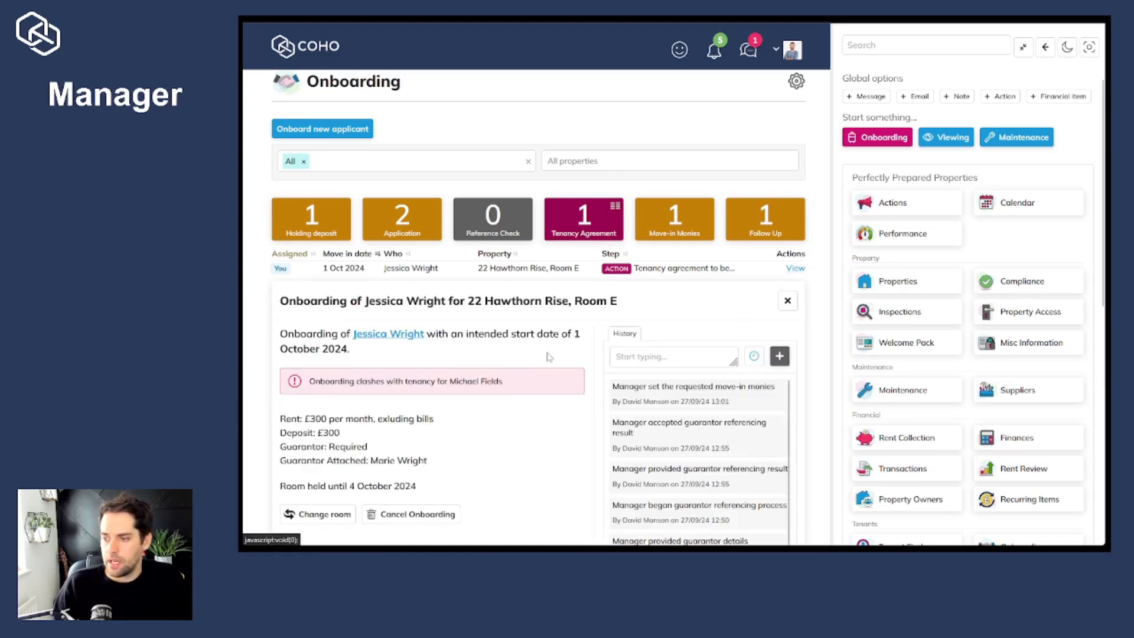
{"action": "scroll", "coordinate": [473, 292], "scroll_direction": "down", "scroll_amount": 9}
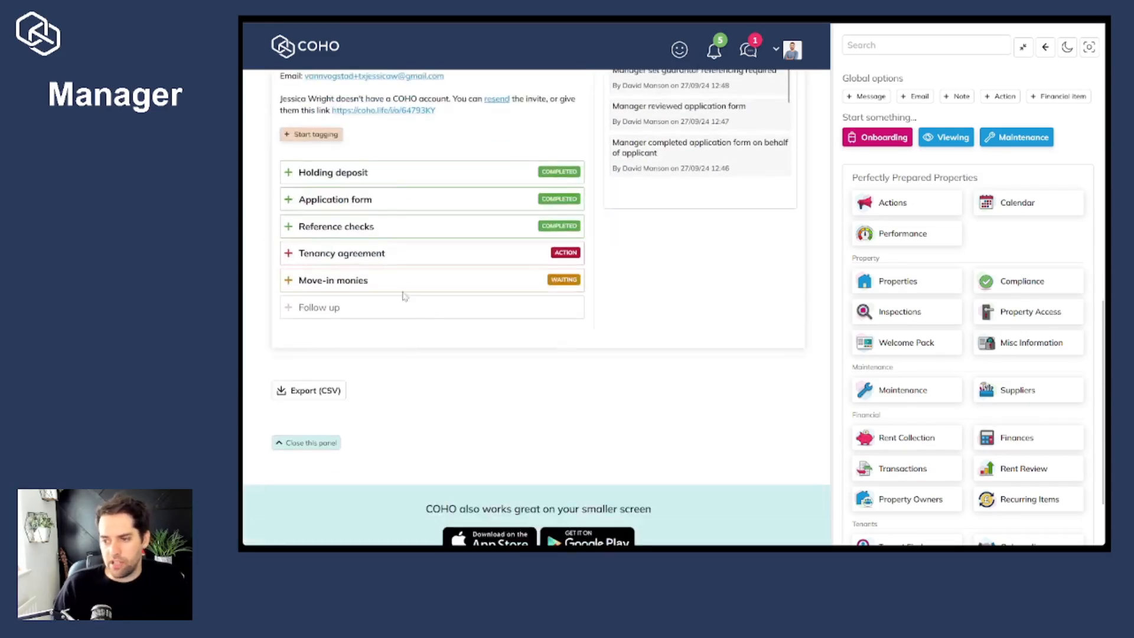
{"action": "left_click", "coordinate": [387, 259]}
{"action": "scroll", "coordinate": [372, 278], "scroll_direction": "down", "scroll_amount": 1}
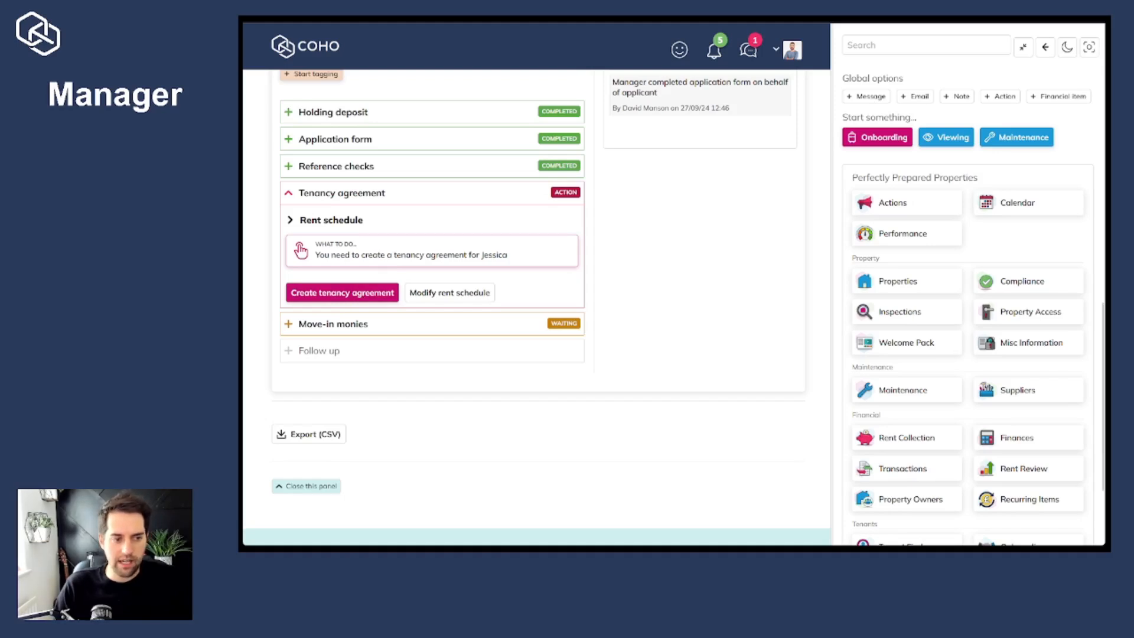
Create a tenancy agreement running 01/10/2024 to 30/09/2025, signed by COHO eSignature
{"action": "left_click", "coordinate": [342, 293]}
{"action": "scroll", "coordinate": [445, 359], "scroll_direction": "down", "scroll_amount": 5}
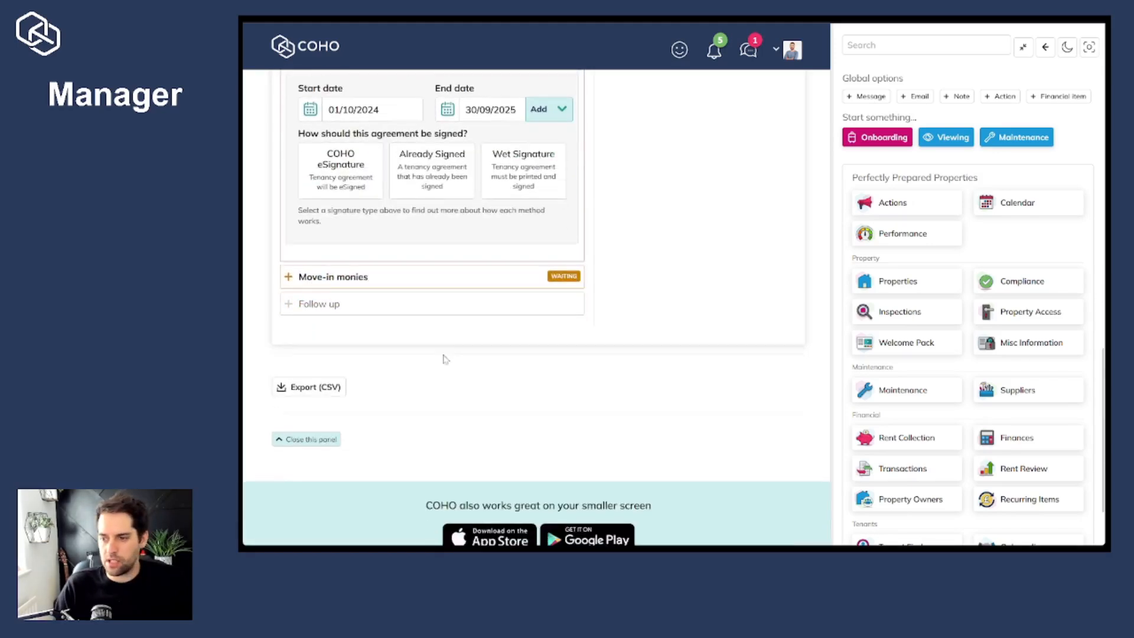
{"action": "left_click", "coordinate": [371, 168]}
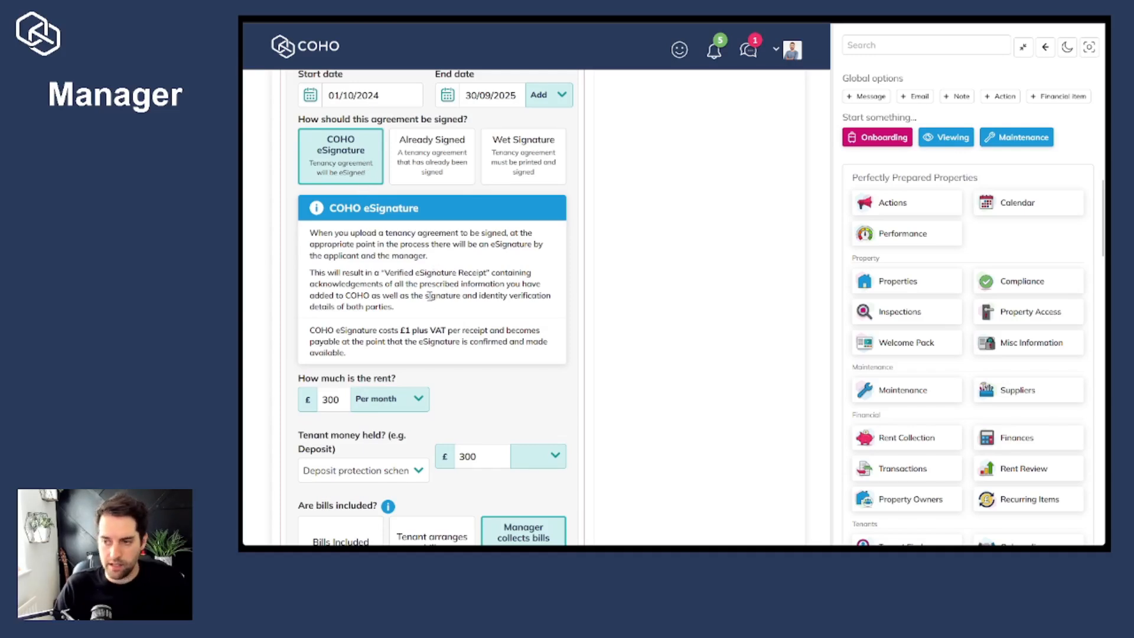
{"action": "scroll", "coordinate": [430, 296], "scroll_direction": "down", "scroll_amount": 10}
{"action": "scroll", "coordinate": [397, 350], "scroll_direction": "down", "scroll_amount": 6}
Enter 'Name 1, Name 2, Name 3' as the additional tenants
{"action": "left_click", "coordinate": [375, 347]}
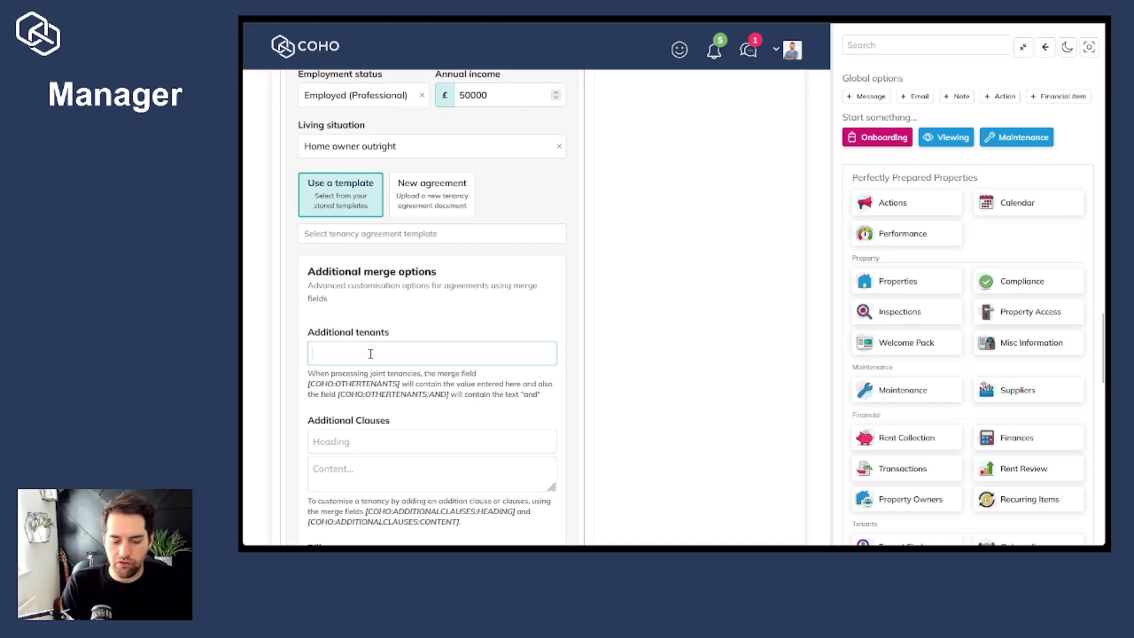
{"action": "type", "text": "Name 1, Name 2, Name 3"}
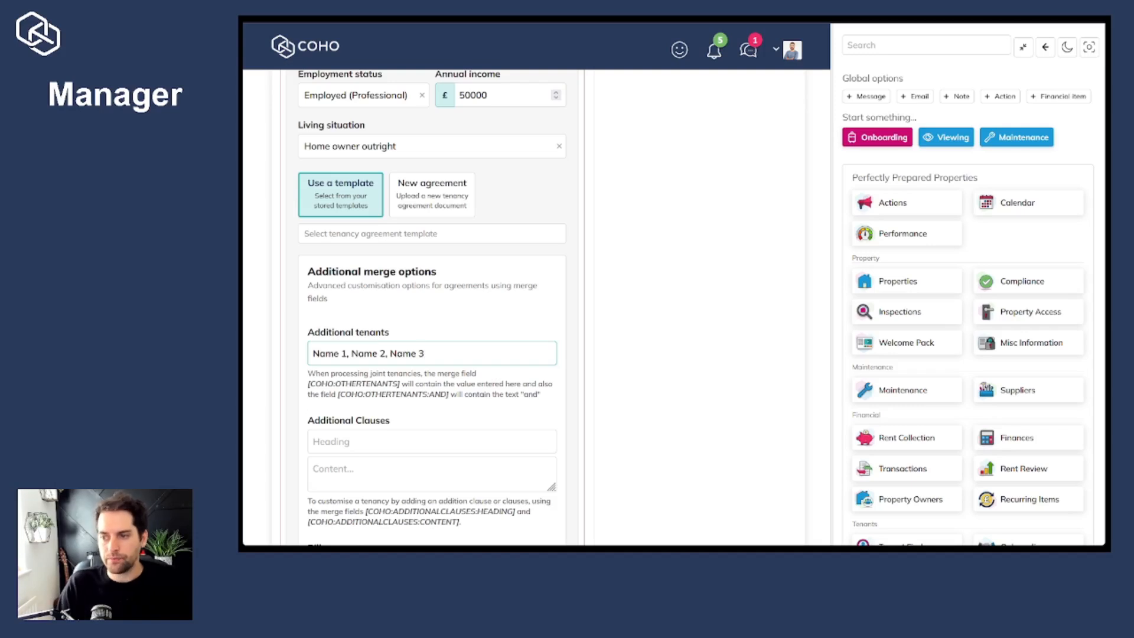
{"action": "scroll", "coordinate": [426, 345], "scroll_direction": "up", "scroll_amount": 1}
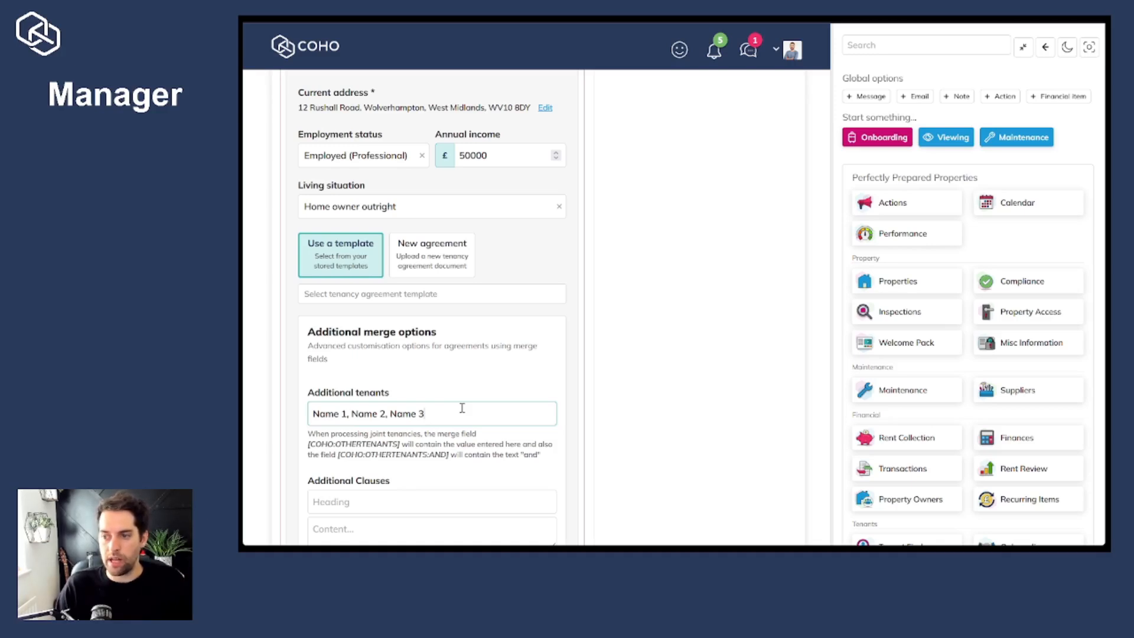
{"action": "scroll", "coordinate": [556, 407], "scroll_direction": "down", "scroll_amount": 2}
{"action": "scroll", "coordinate": [556, 406], "scroll_direction": "down", "scroll_amount": 10}
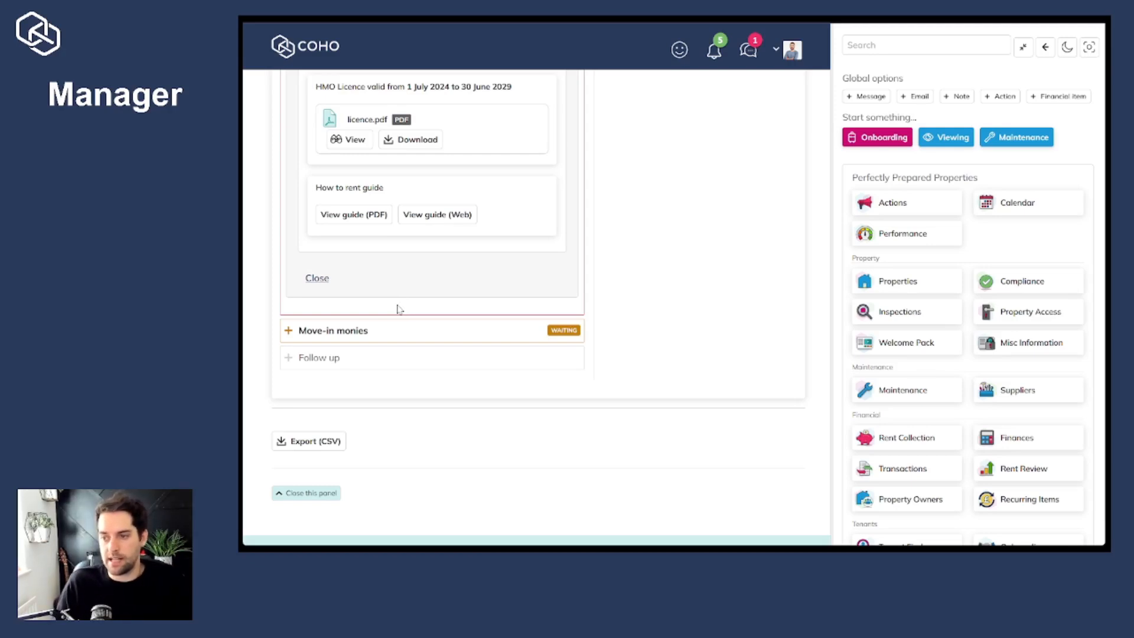
Set the agreement's signing method to Already Signed
{"action": "scroll", "coordinate": [486, 364], "scroll_direction": "up", "scroll_amount": 12}
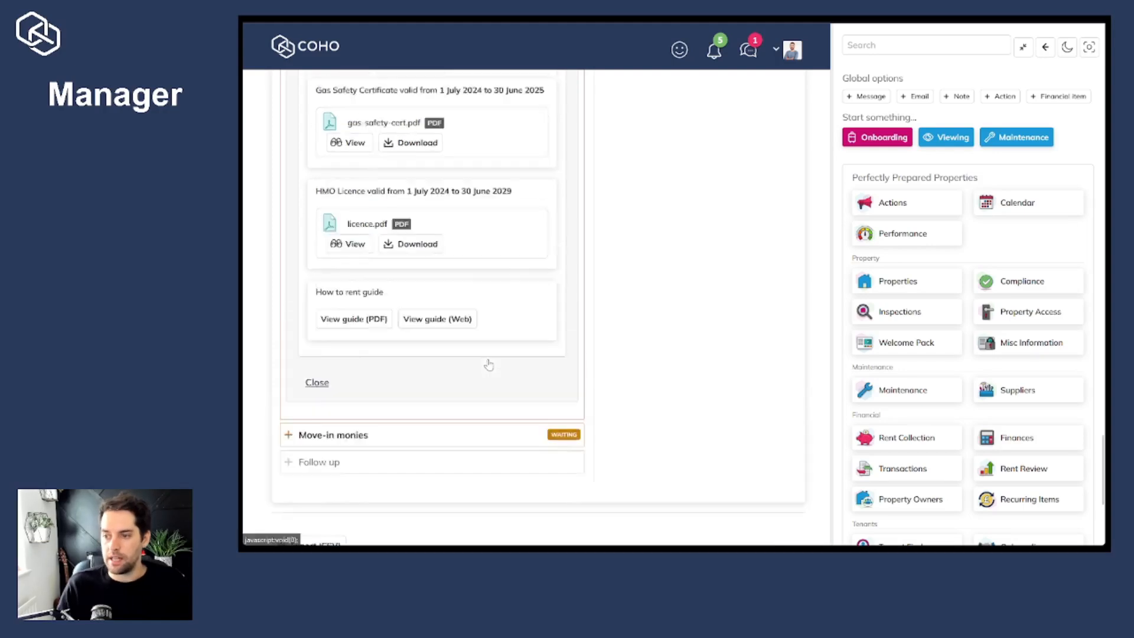
{"action": "scroll", "coordinate": [476, 415], "scroll_direction": "up", "scroll_amount": 8}
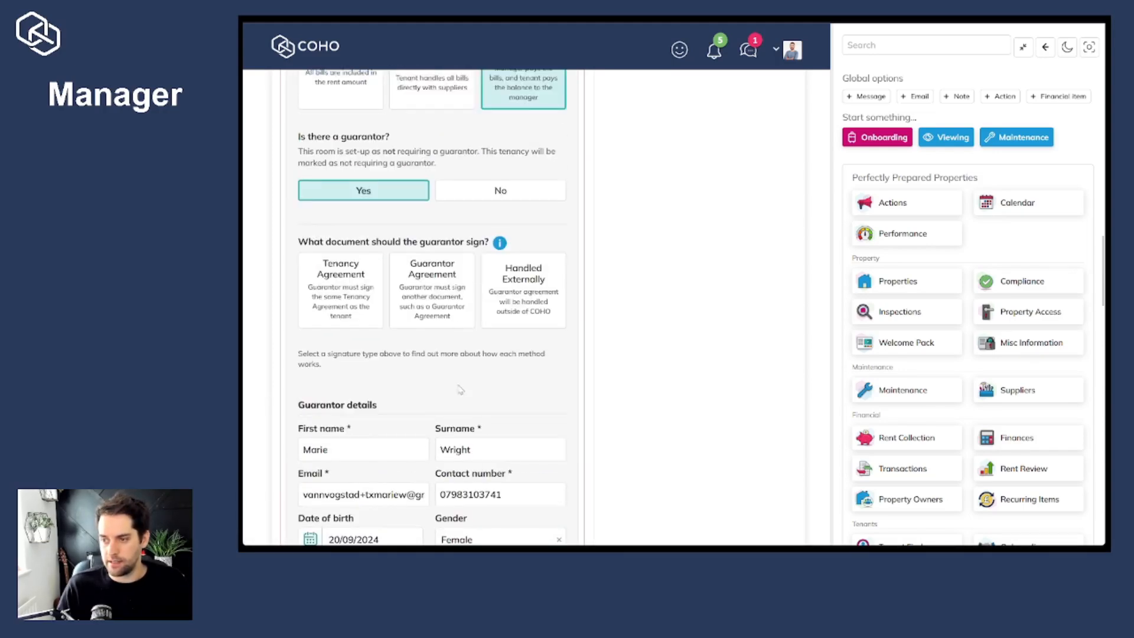
{"action": "scroll", "coordinate": [469, 373], "scroll_direction": "up", "scroll_amount": 8}
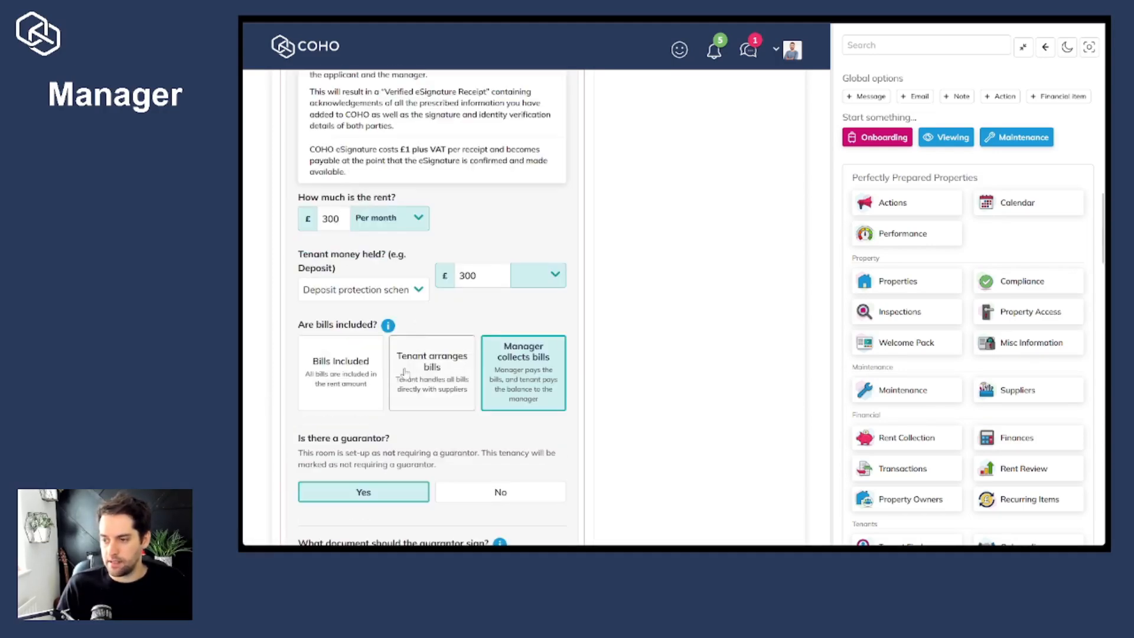
{"action": "left_click", "coordinate": [437, 417]}
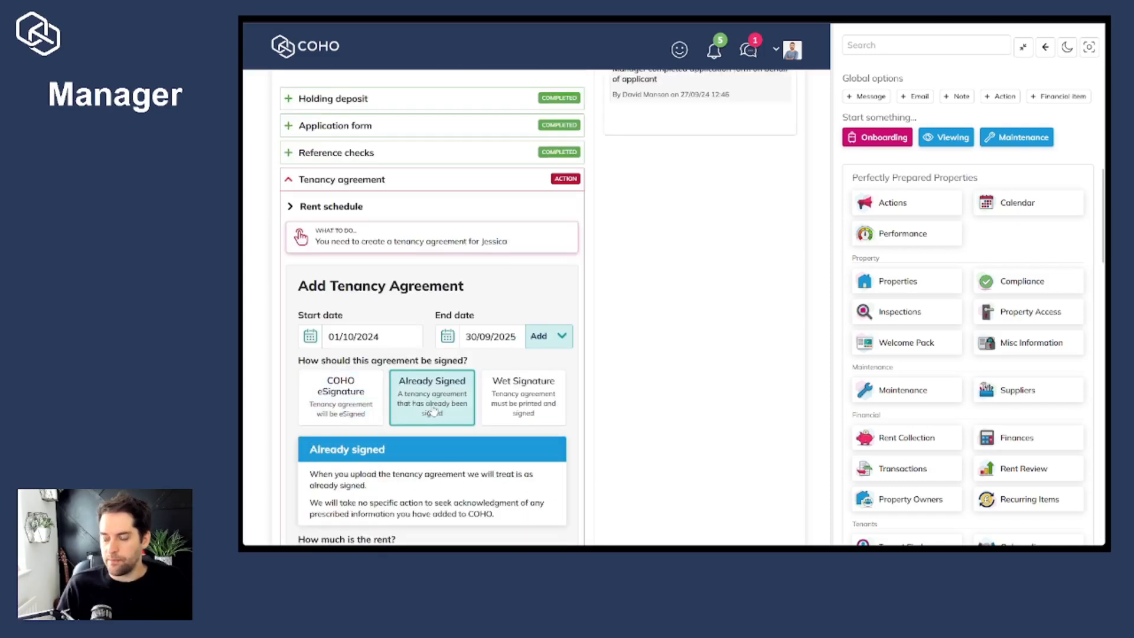